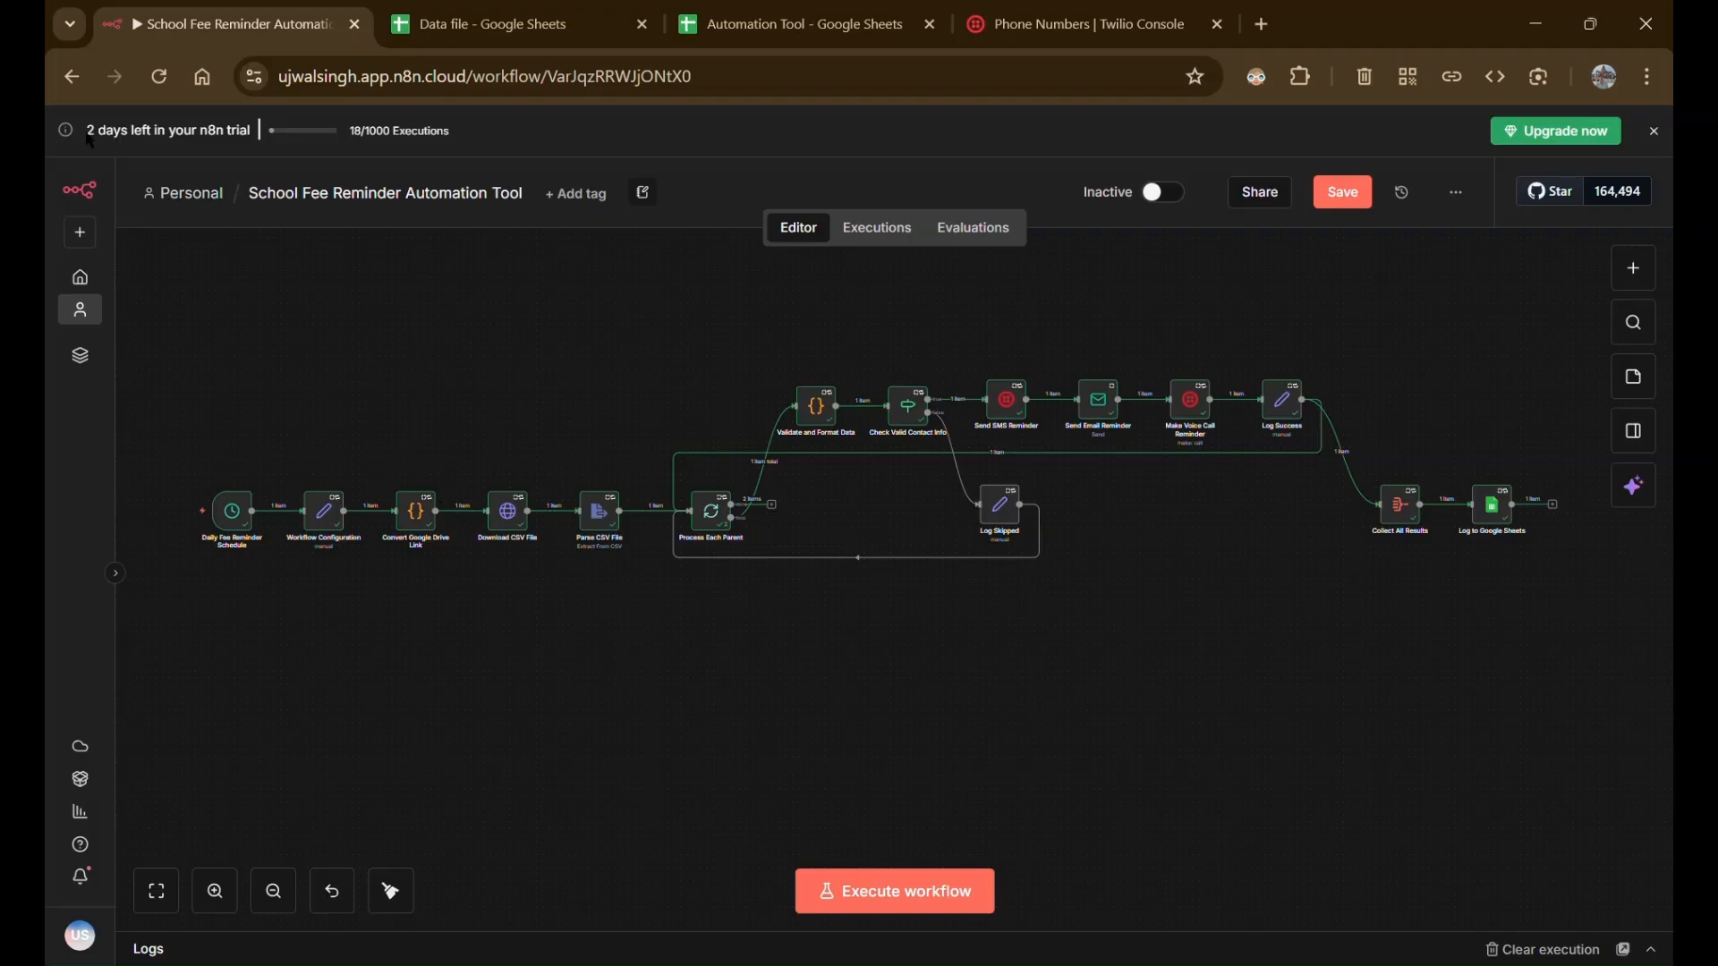
Switch to the Twilio console to view the active phone number and its capabilities, and return to the n8n workflow
drag(87, 134, 219, 151)
click(320, 470)
click(981, 9)
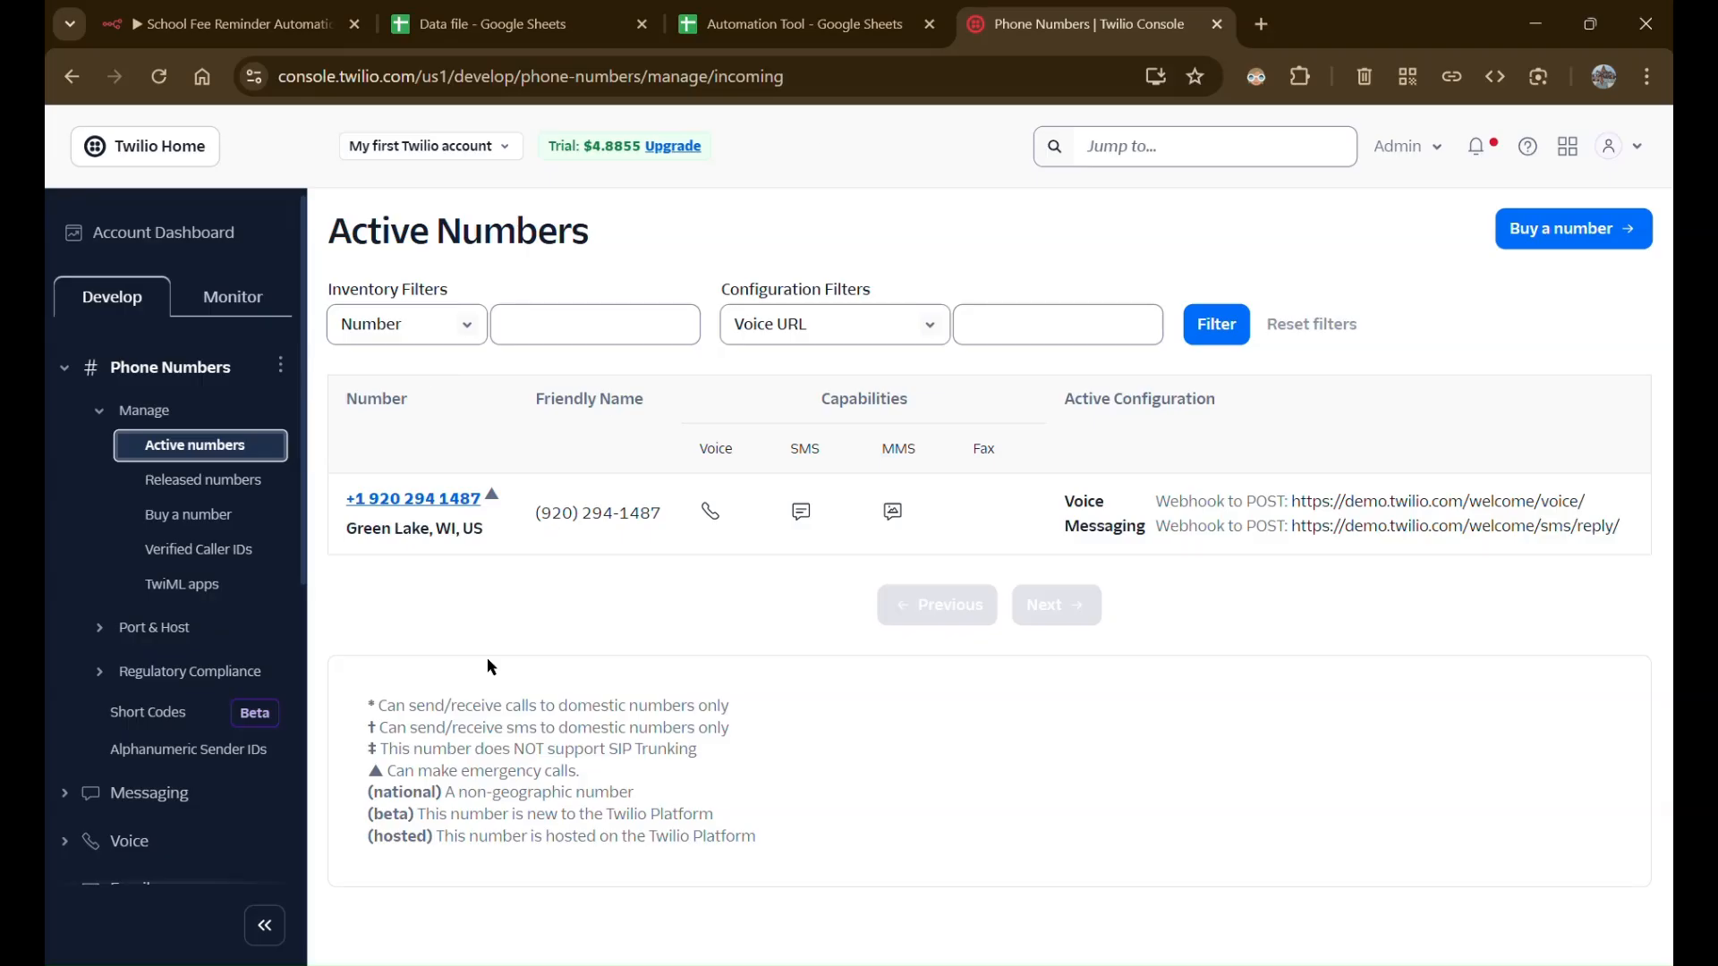
click(260, 7)
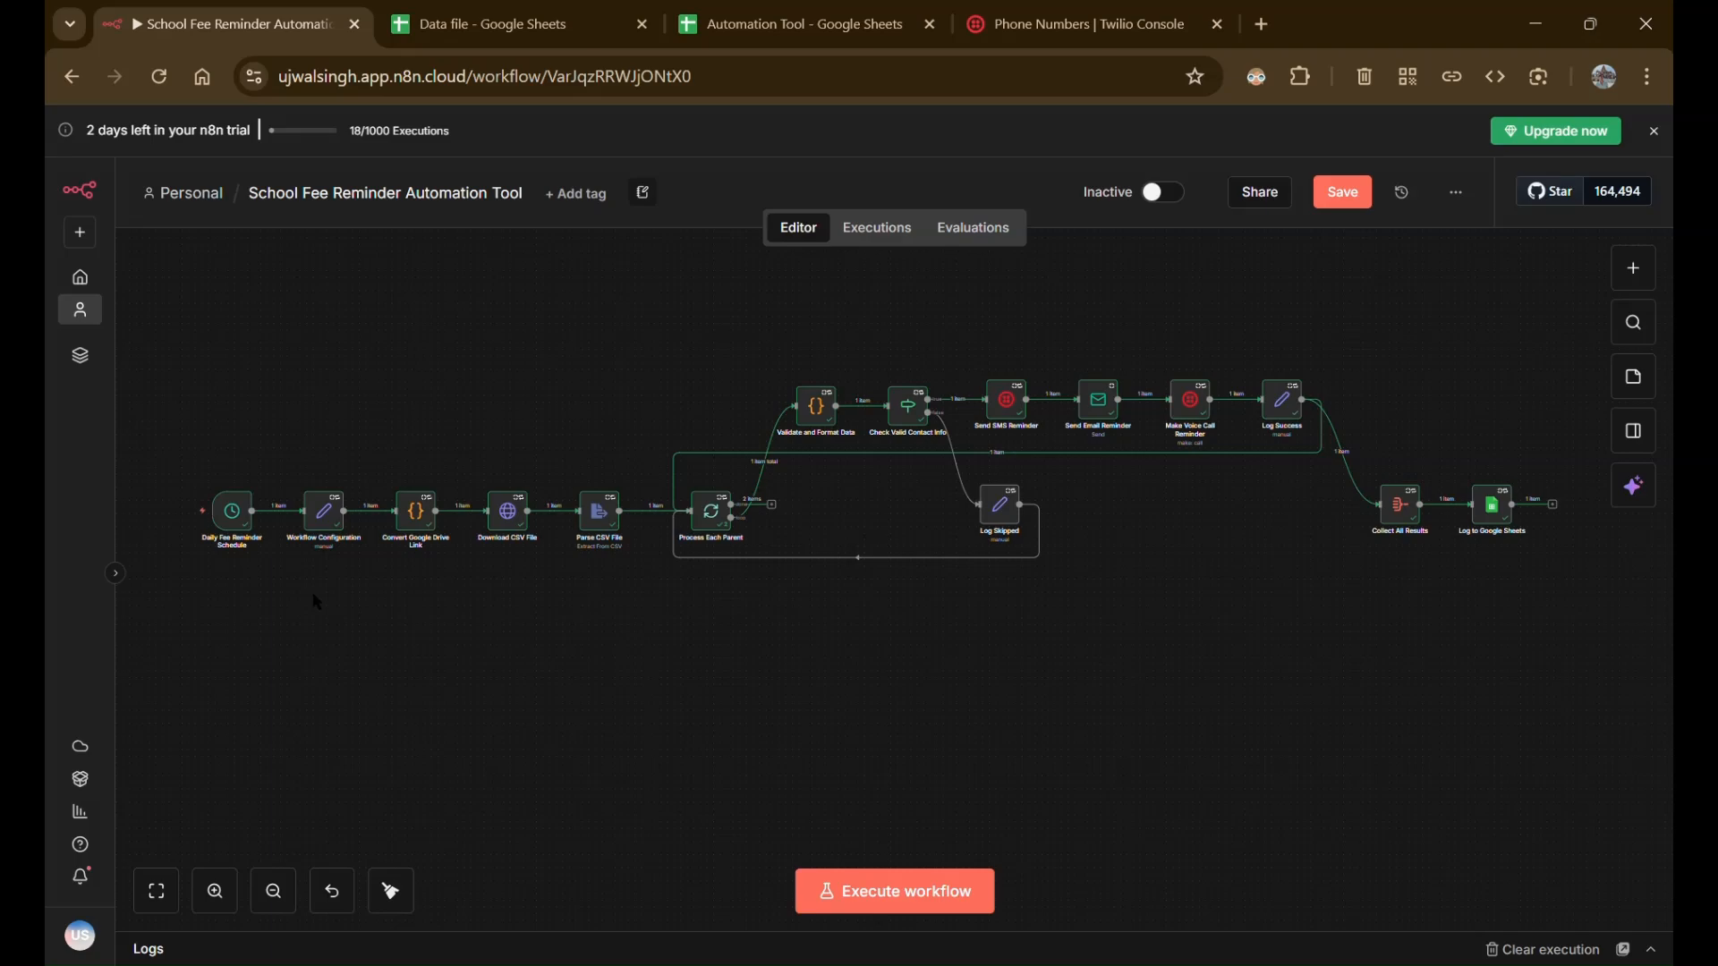
Open the Daily Fee Reminder Schedule node to review its trigger rules, and return to the canvas
mouse_move(241, 526)
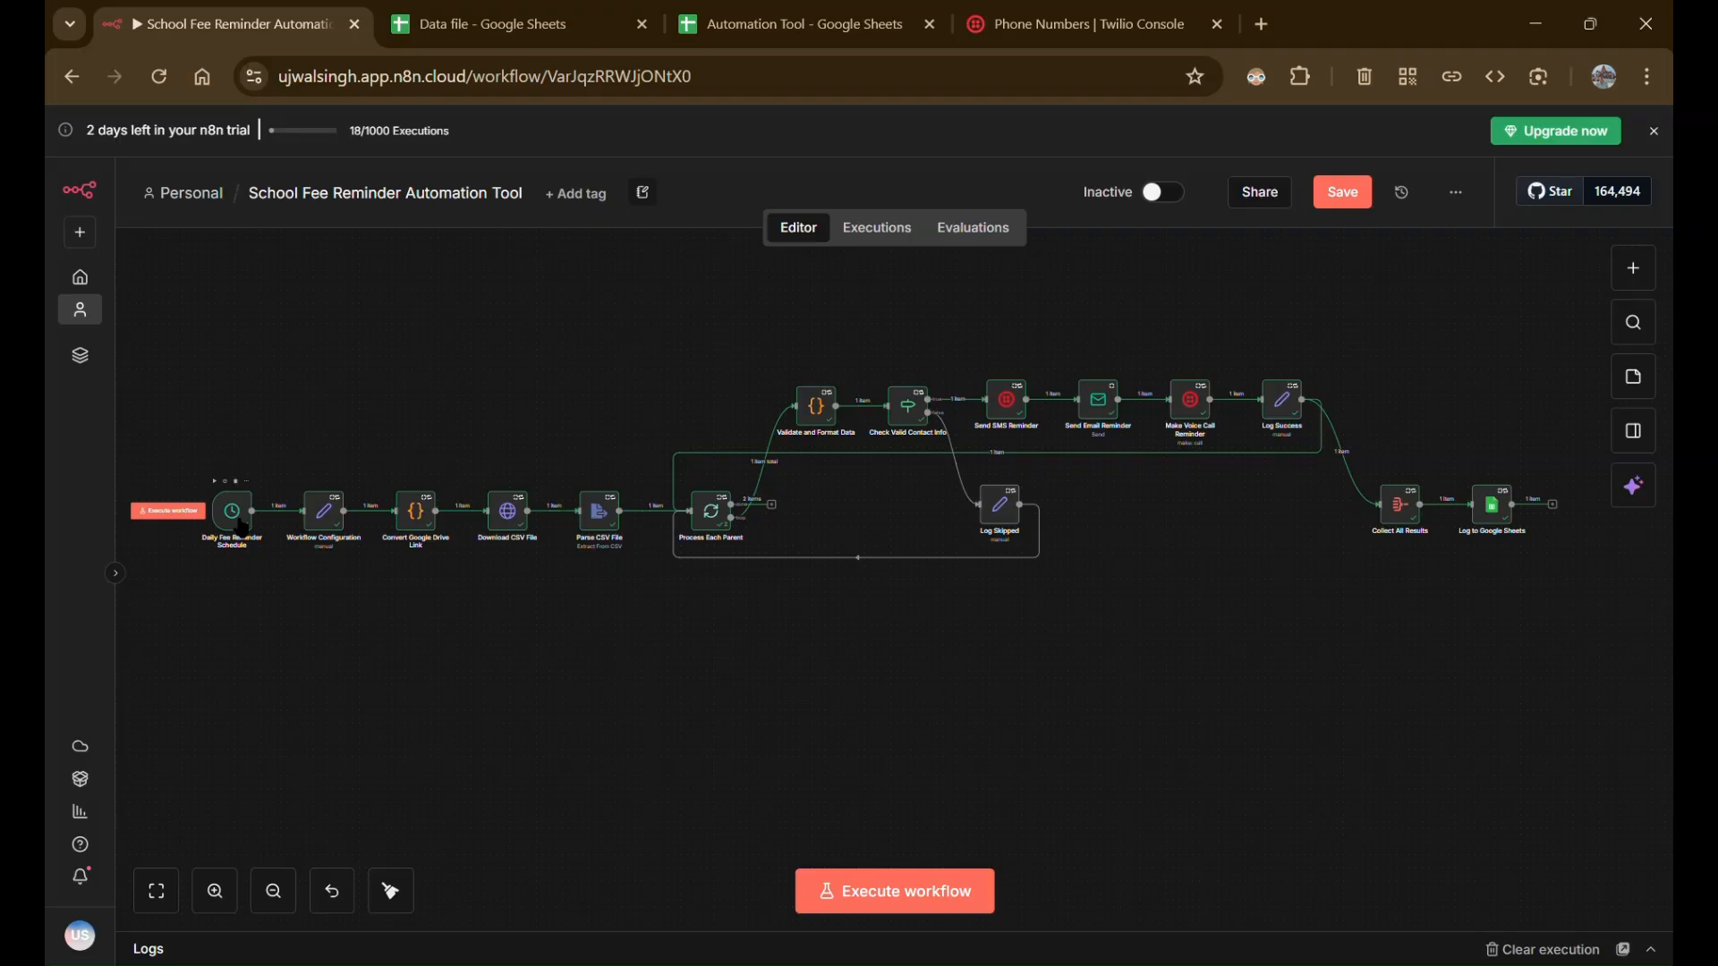
double_click(241, 526)
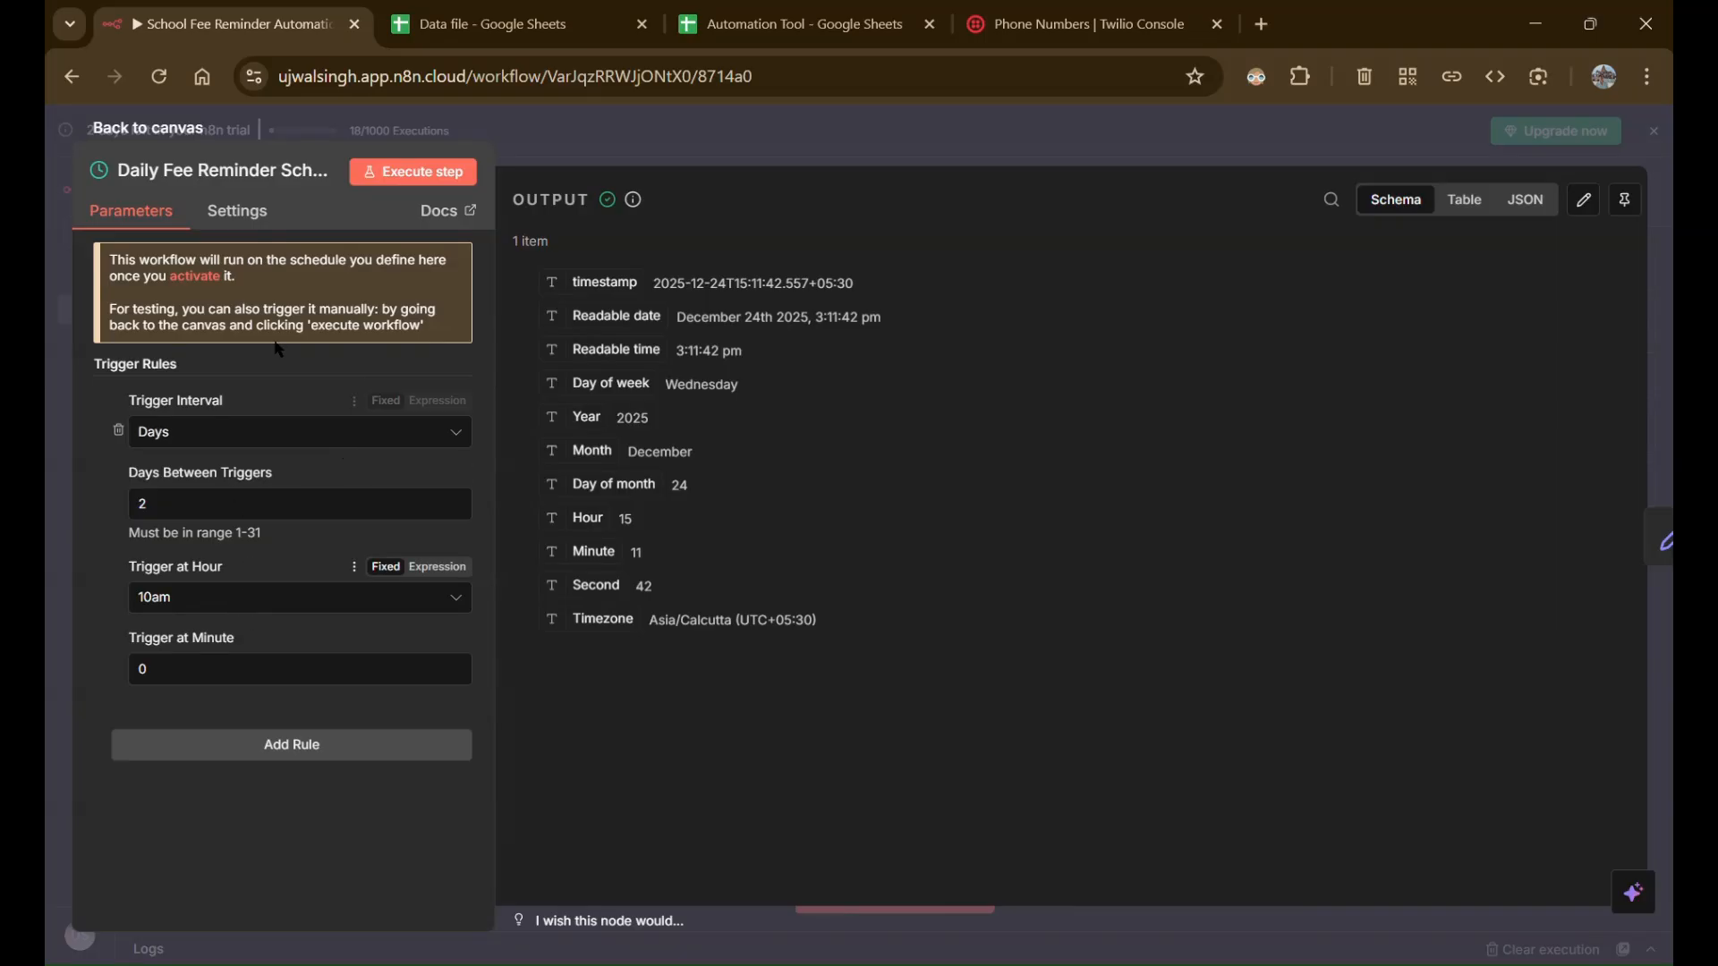
click(192, 128)
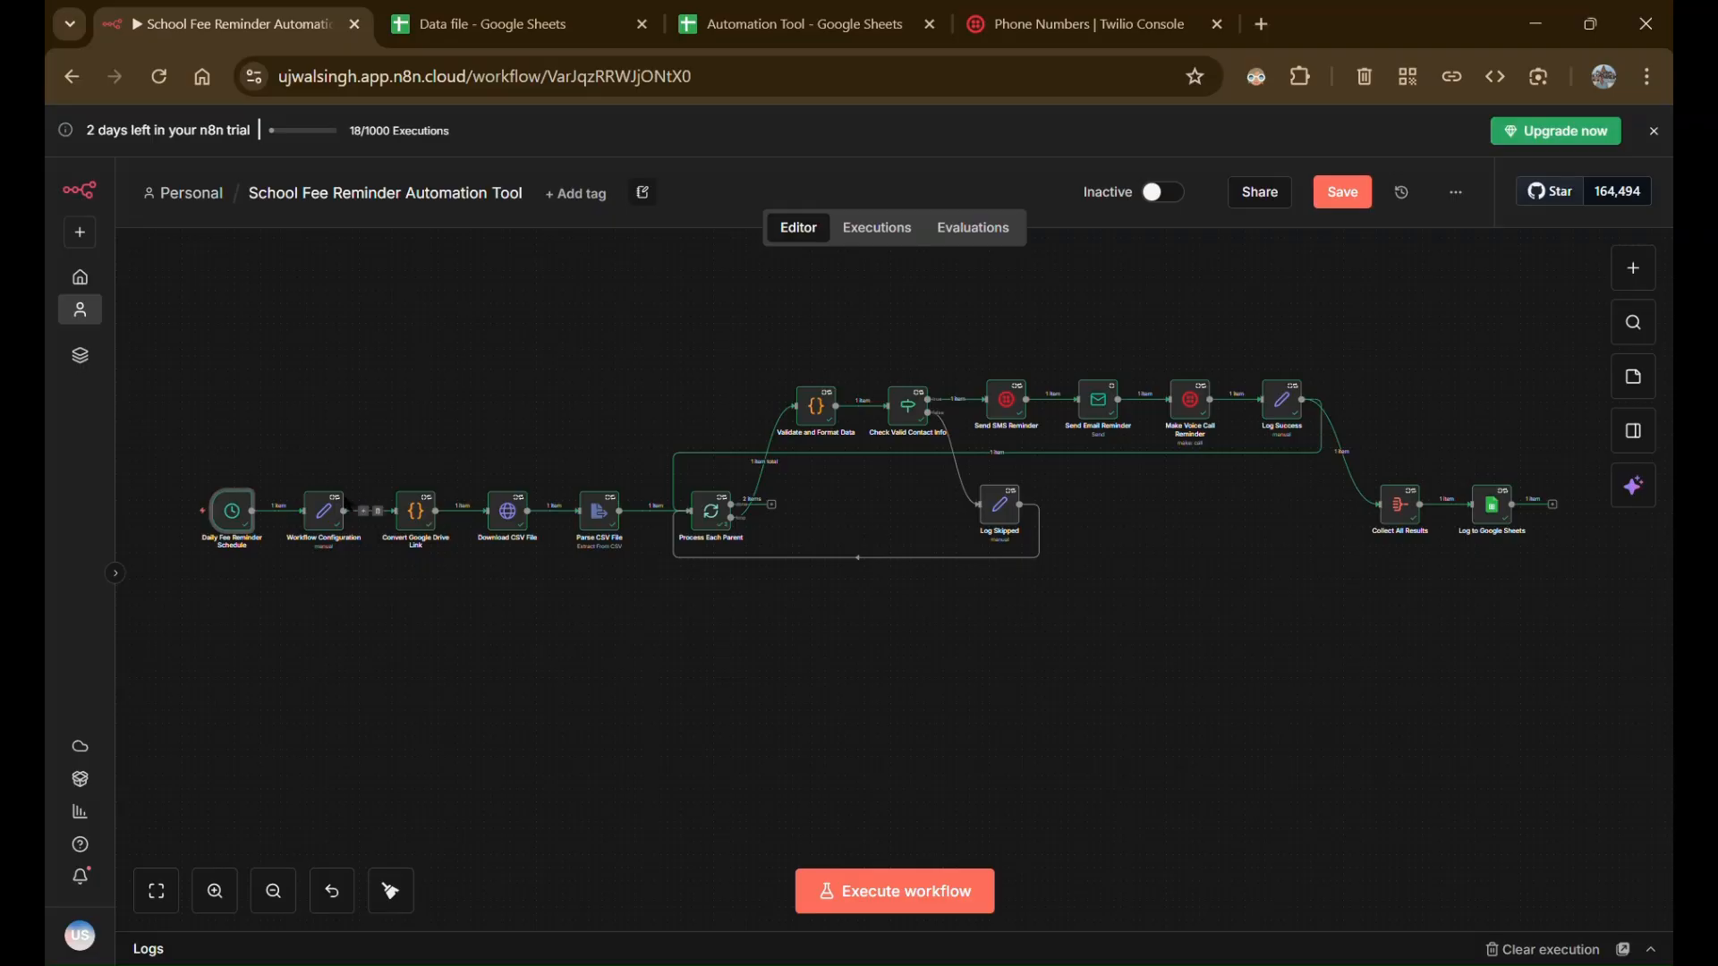
Open the Workflow Configuration node to look over its fields to set, and close it again
click(324, 526)
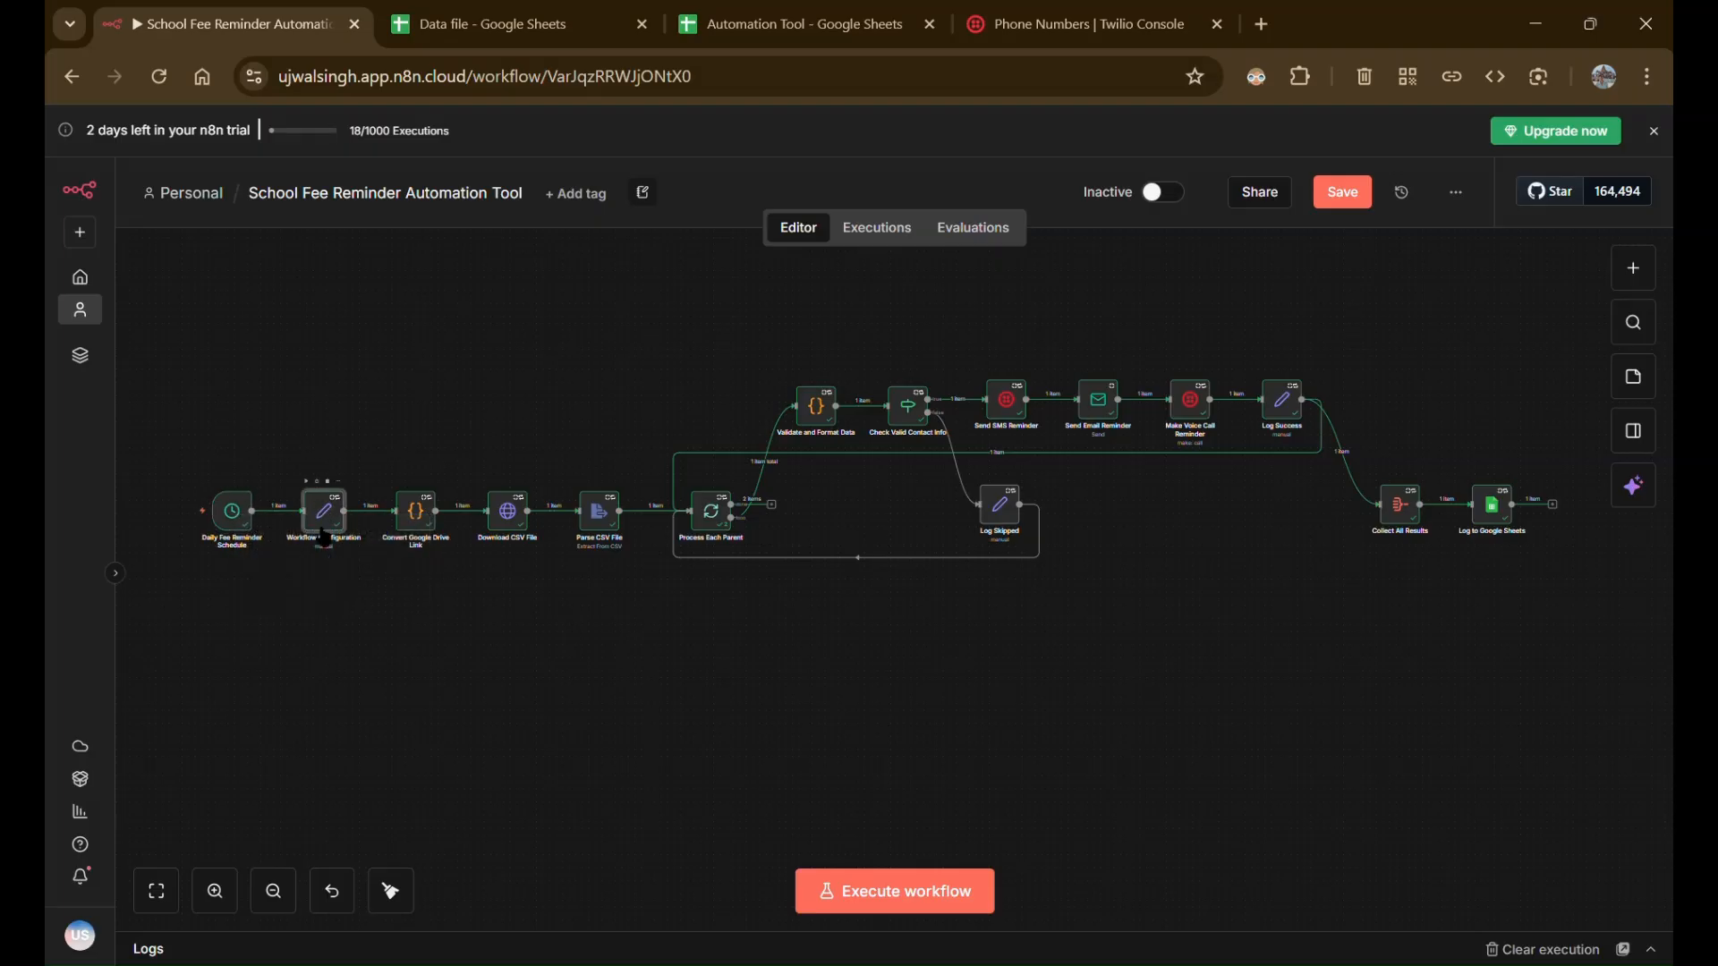
double_click(324, 532)
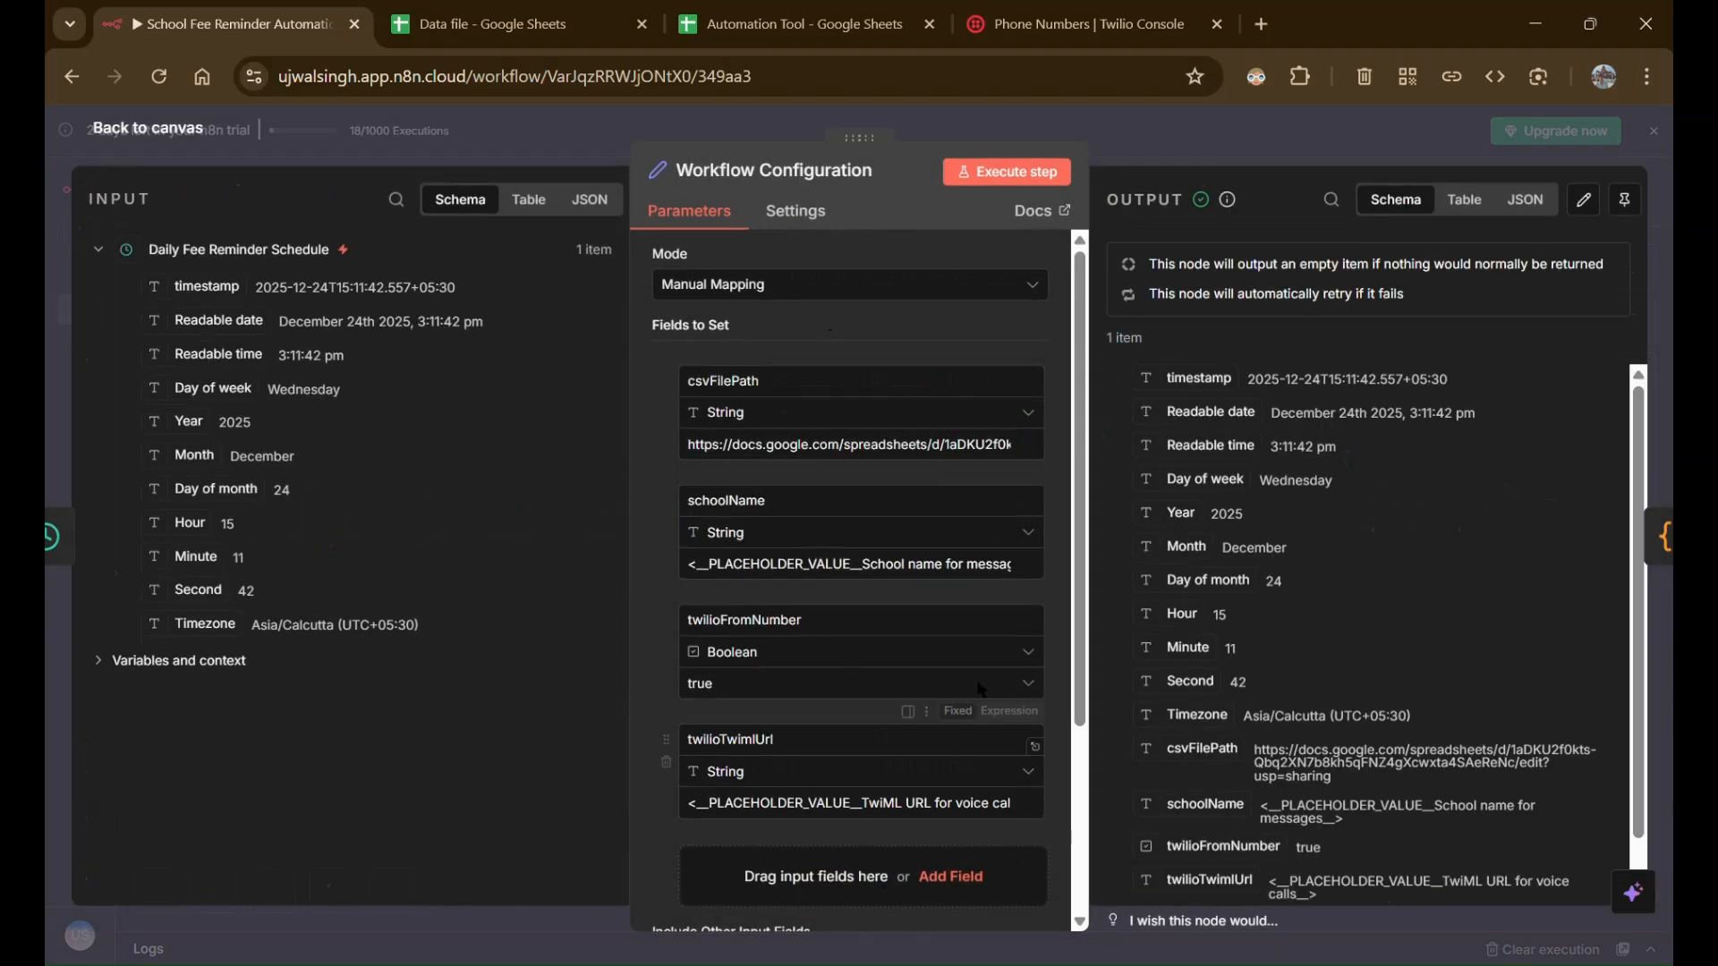
click(361, 170)
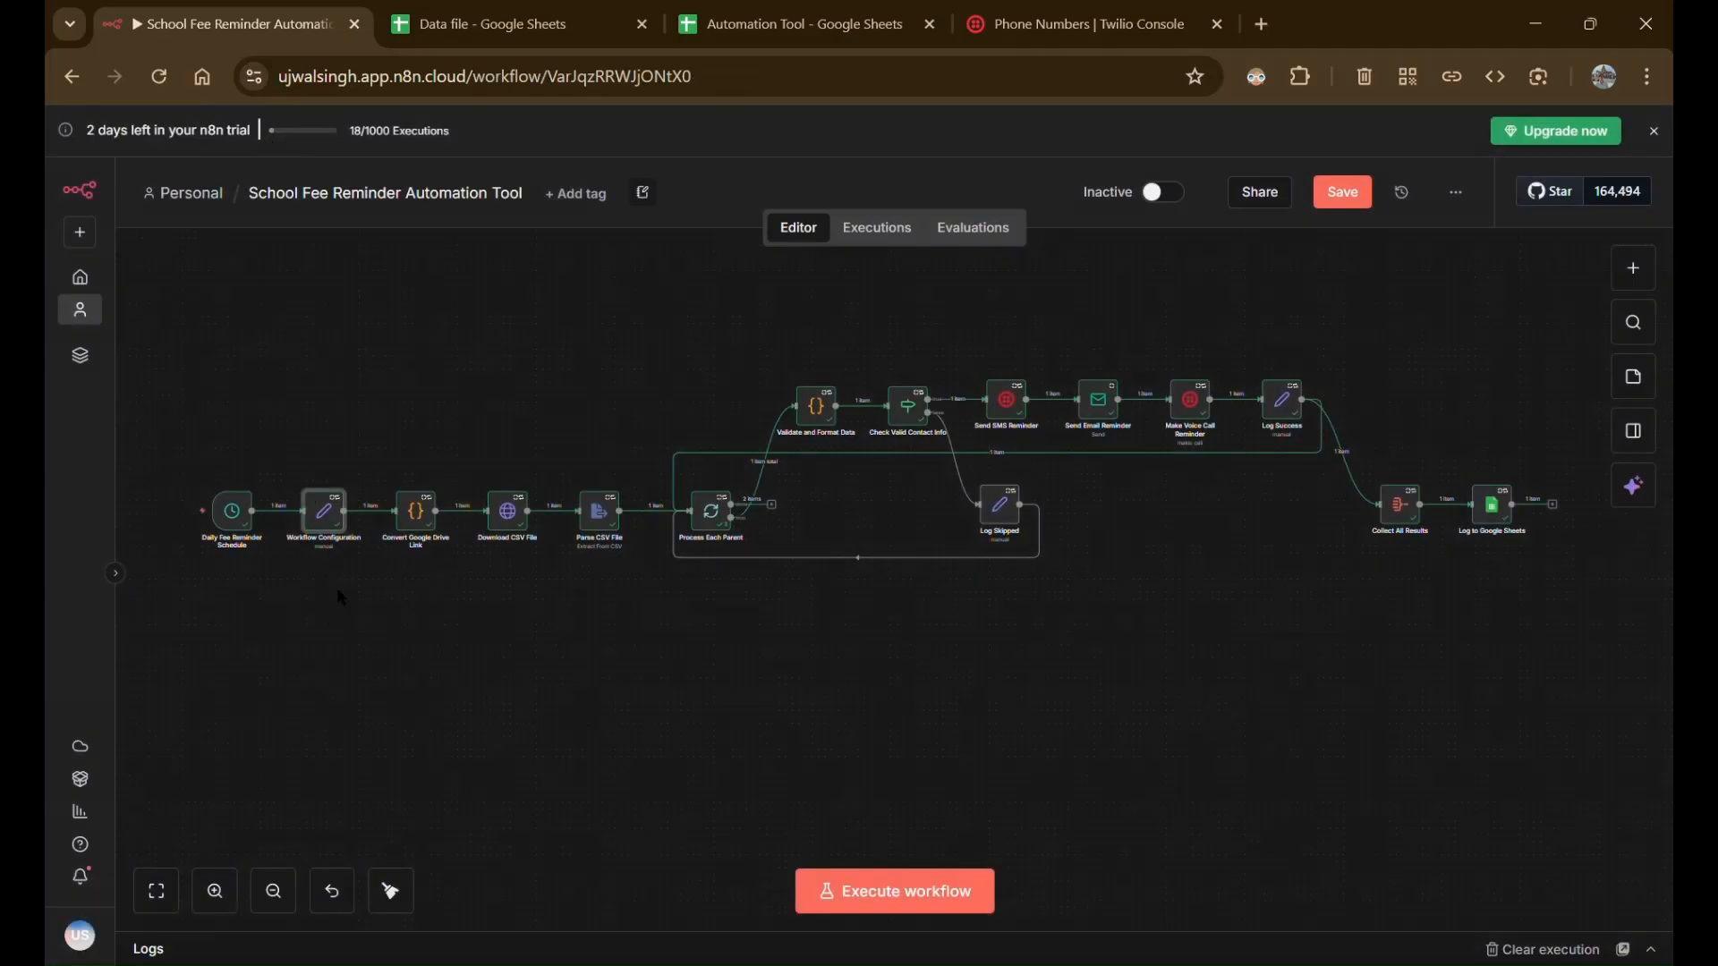
Search the node library for "edit" to locate the Edit Fields (Set) node, and close the search without adding anything
click(1633, 270)
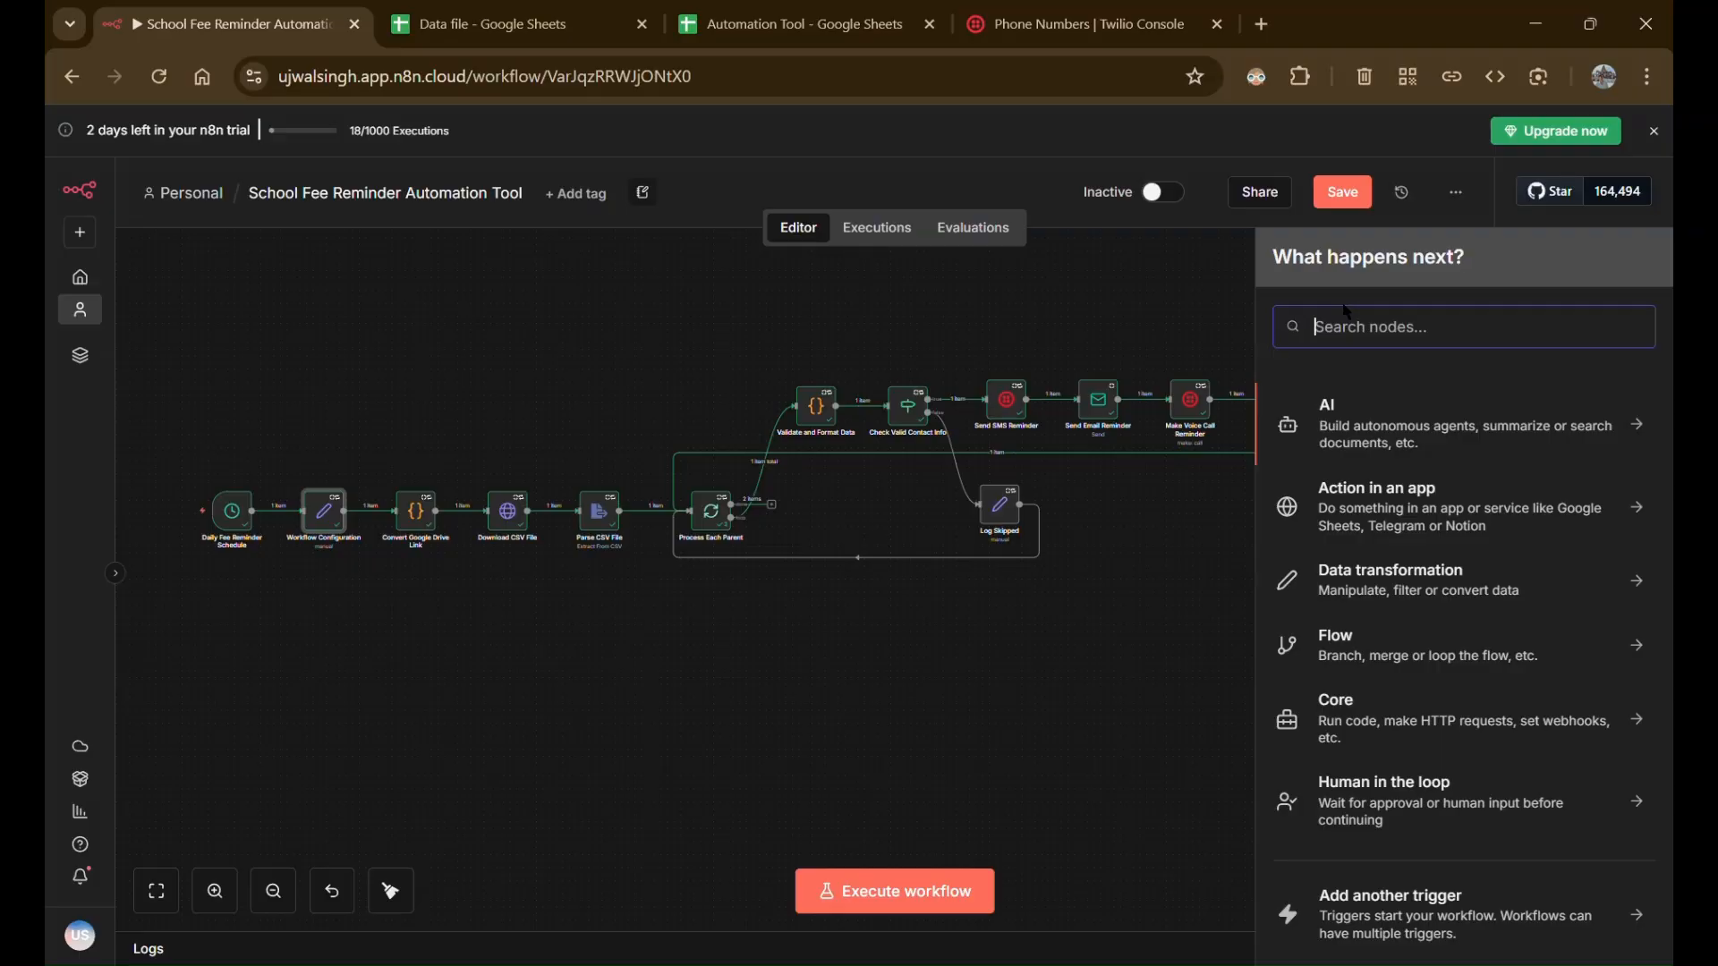
text(edit)
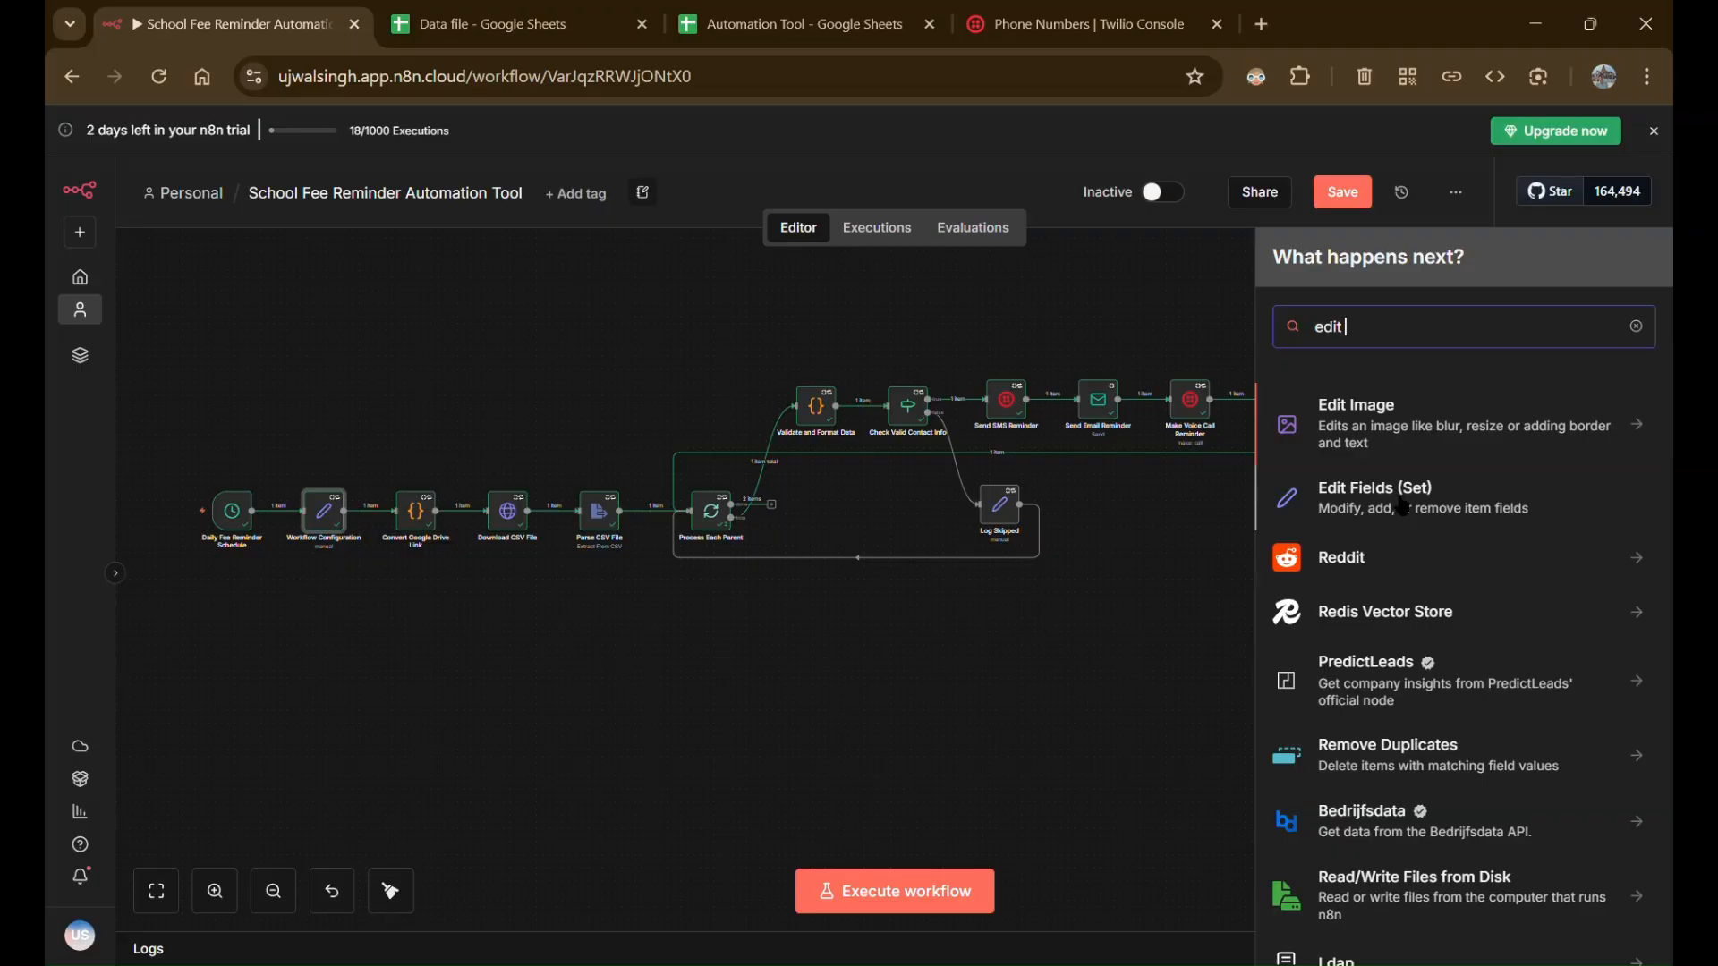
click(994, 295)
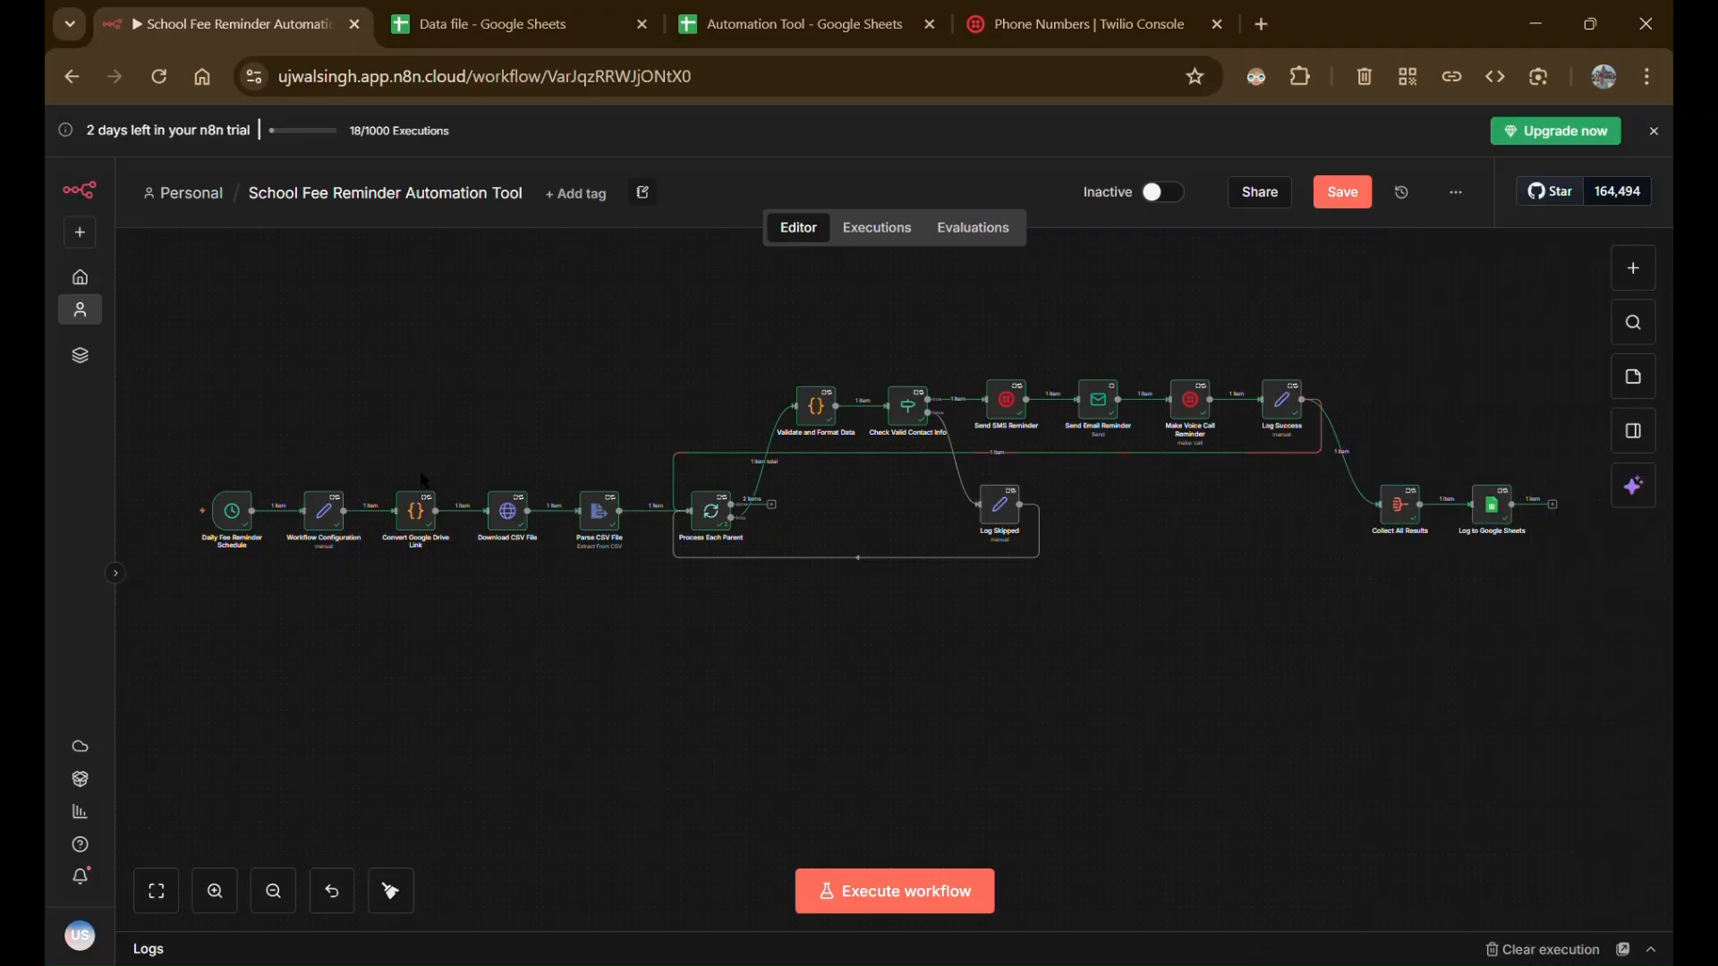
Reopen the Workflow Configuration node to view csvFilePath, switch to the Data file Google Sheet and dismiss its sharing dialog
double_click(336, 529)
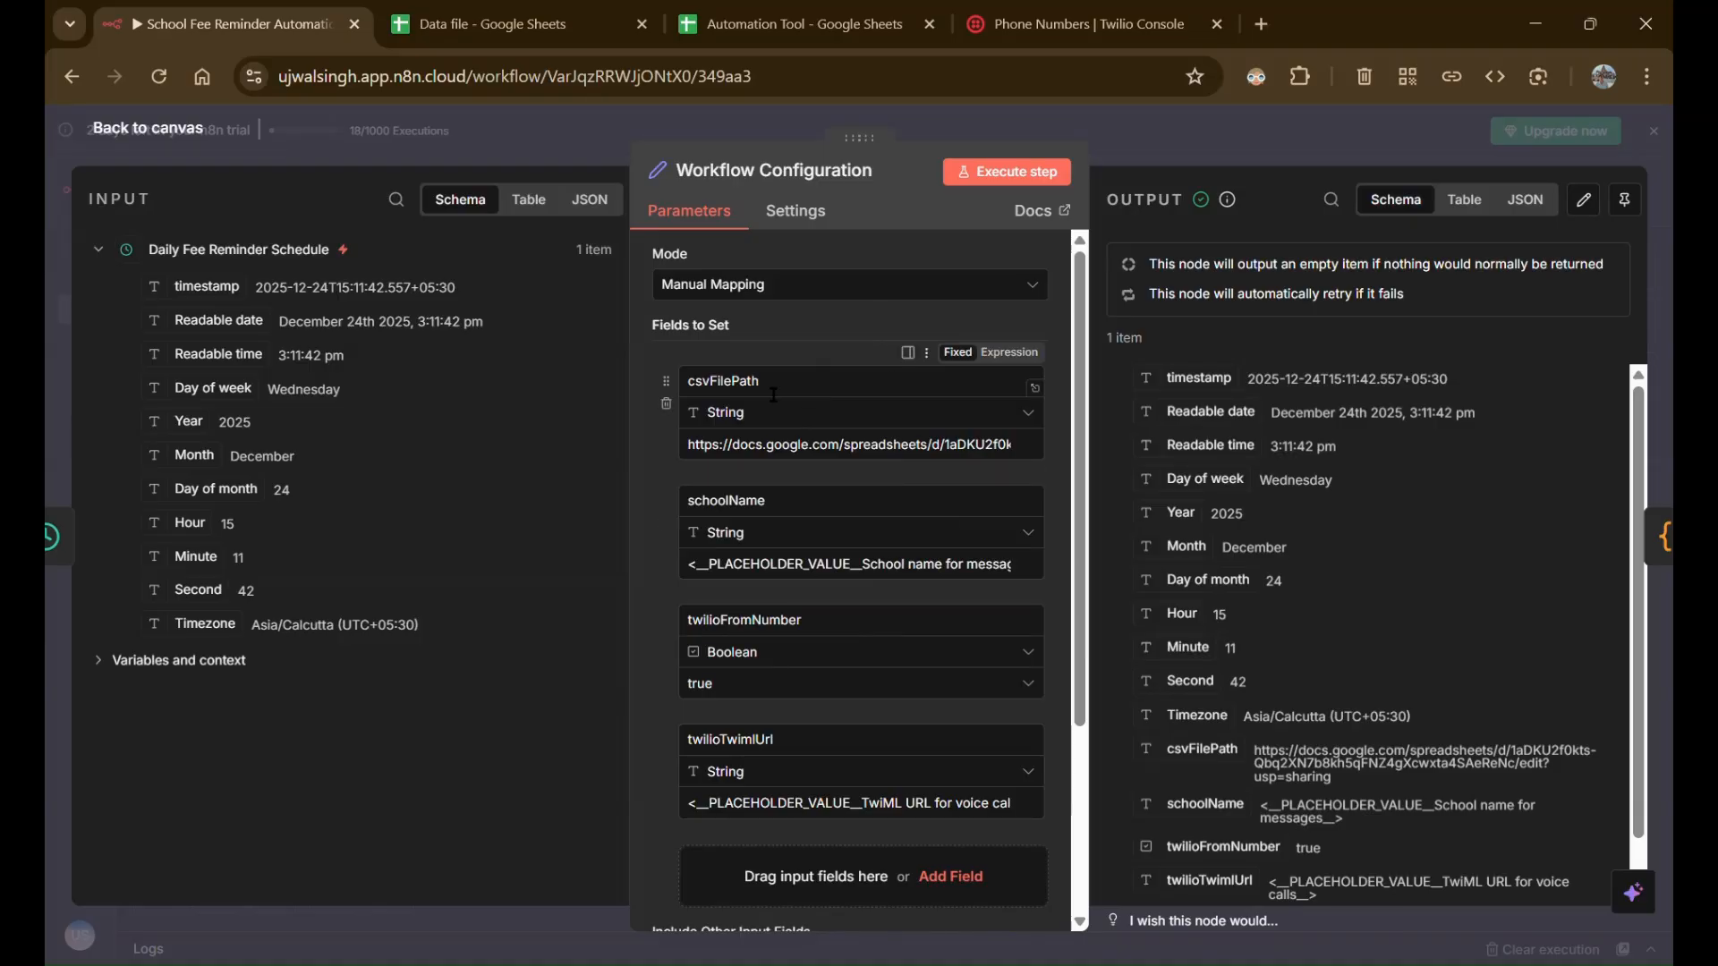
click(501, 24)
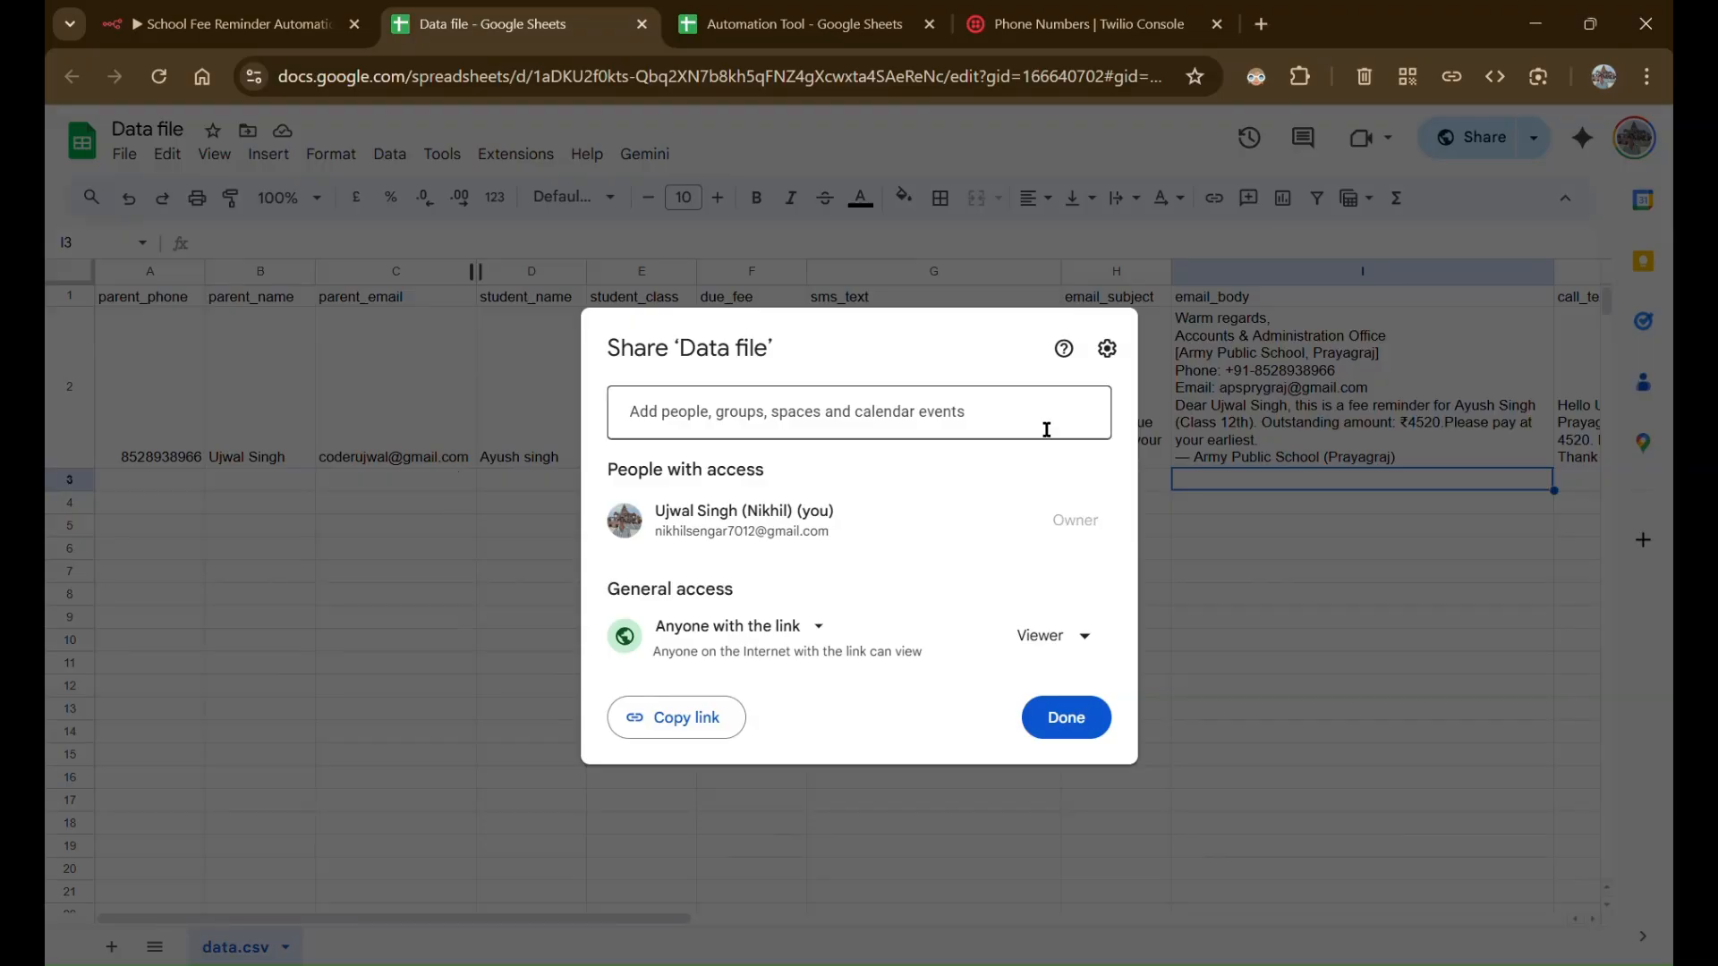
click(933, 222)
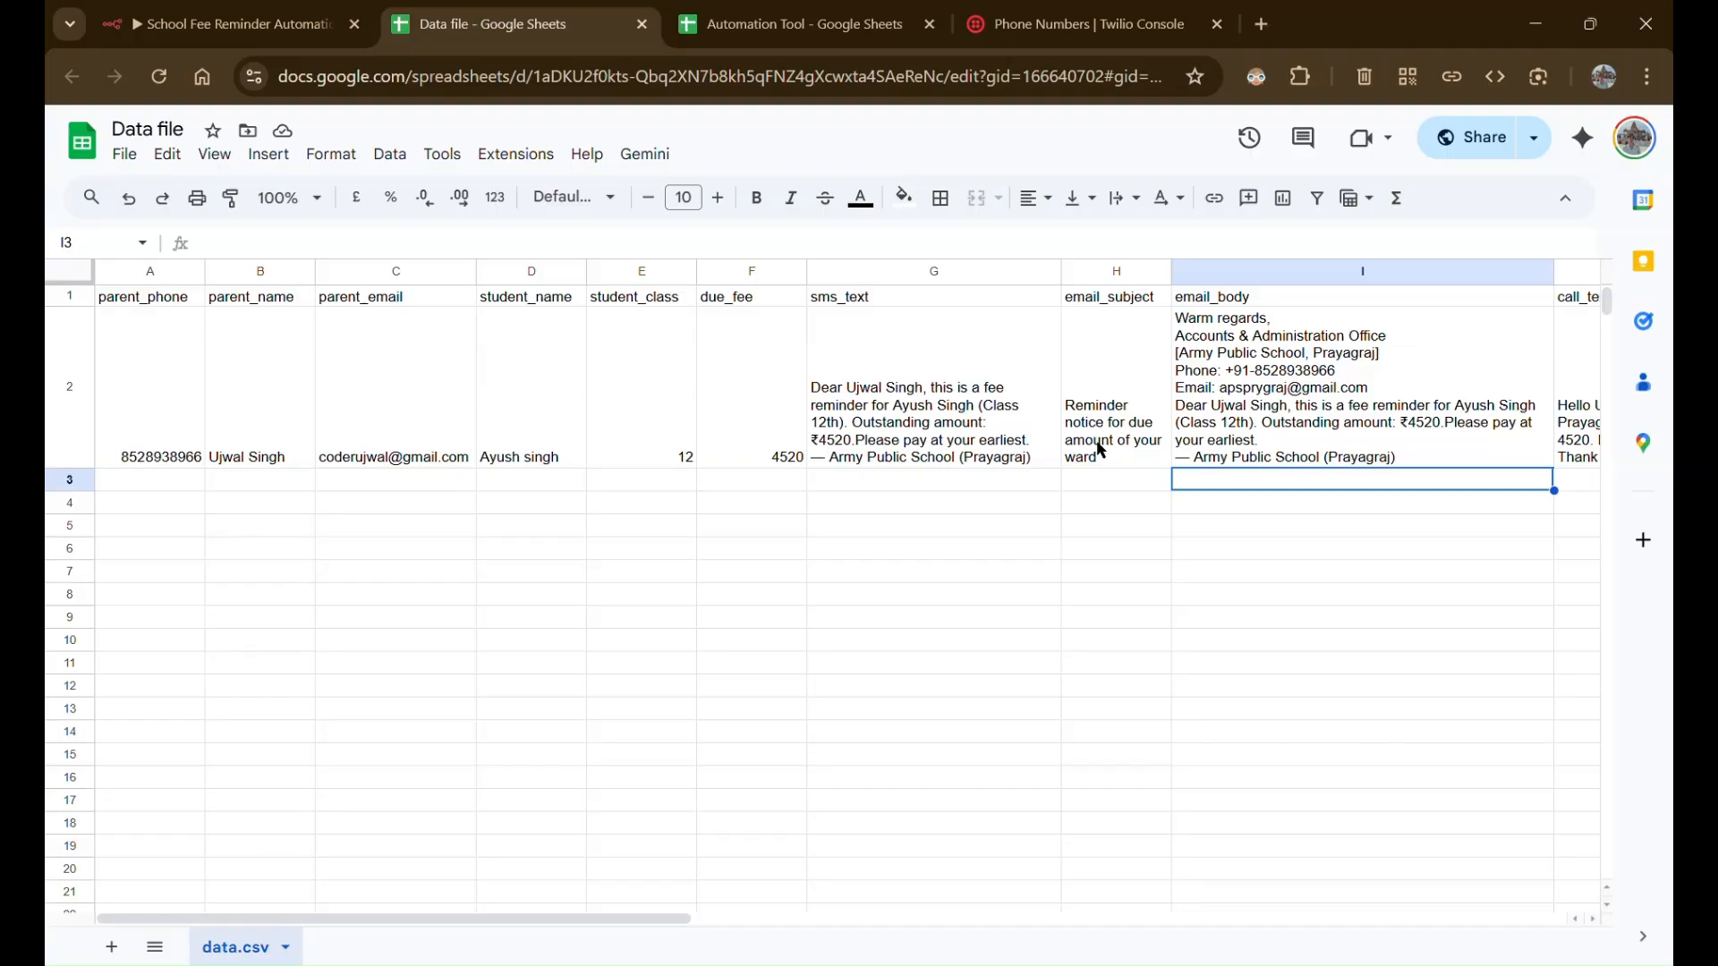
Examine row 2 of the Data file sheet cell by cell from parent_phone through due_fee
scroll(1097, 440, right, 5)
scroll(1097, 449, left, 6)
click(158, 449)
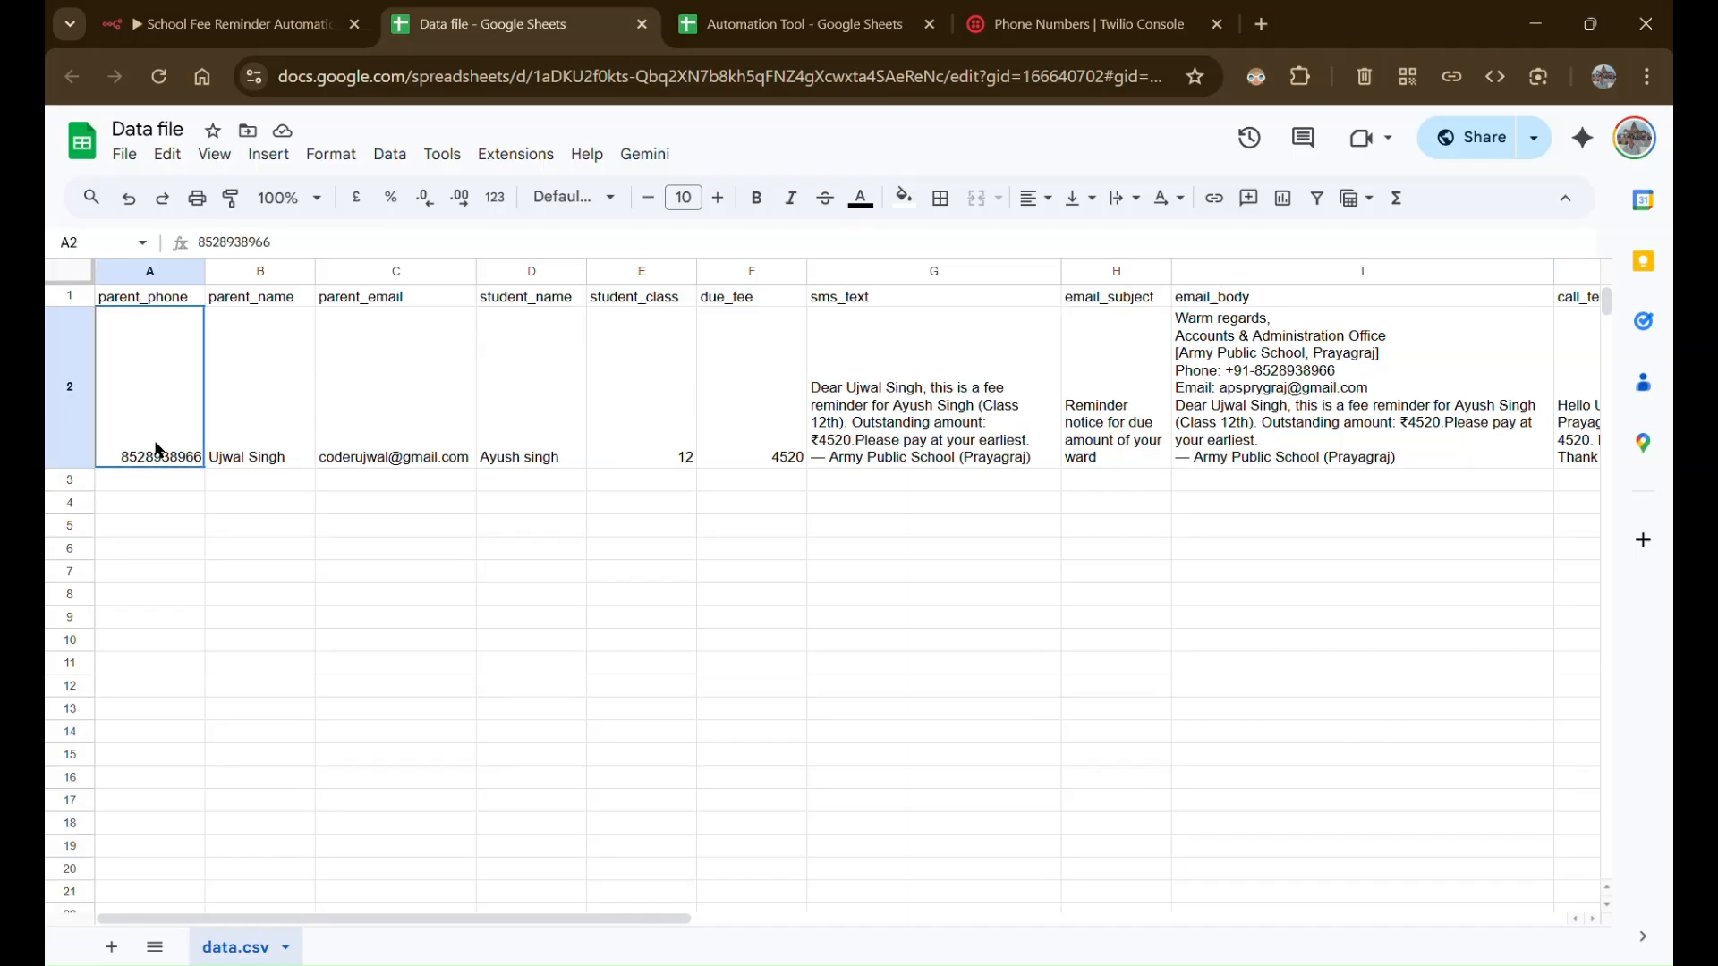
click(282, 454)
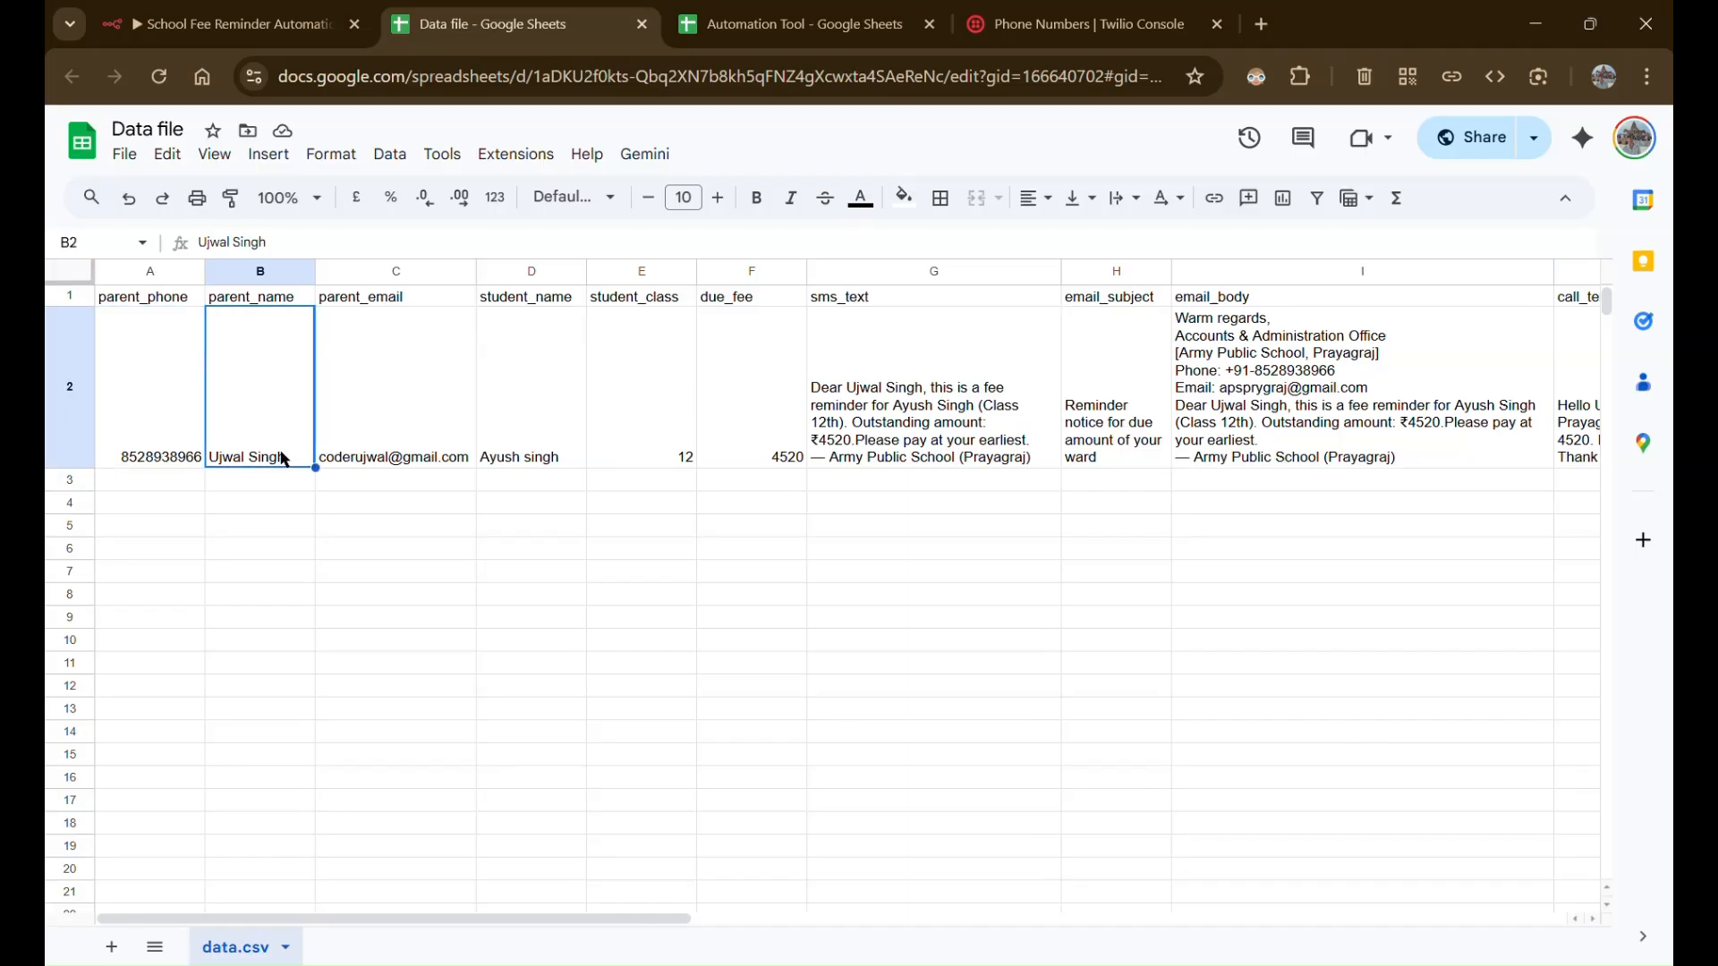
click(414, 453)
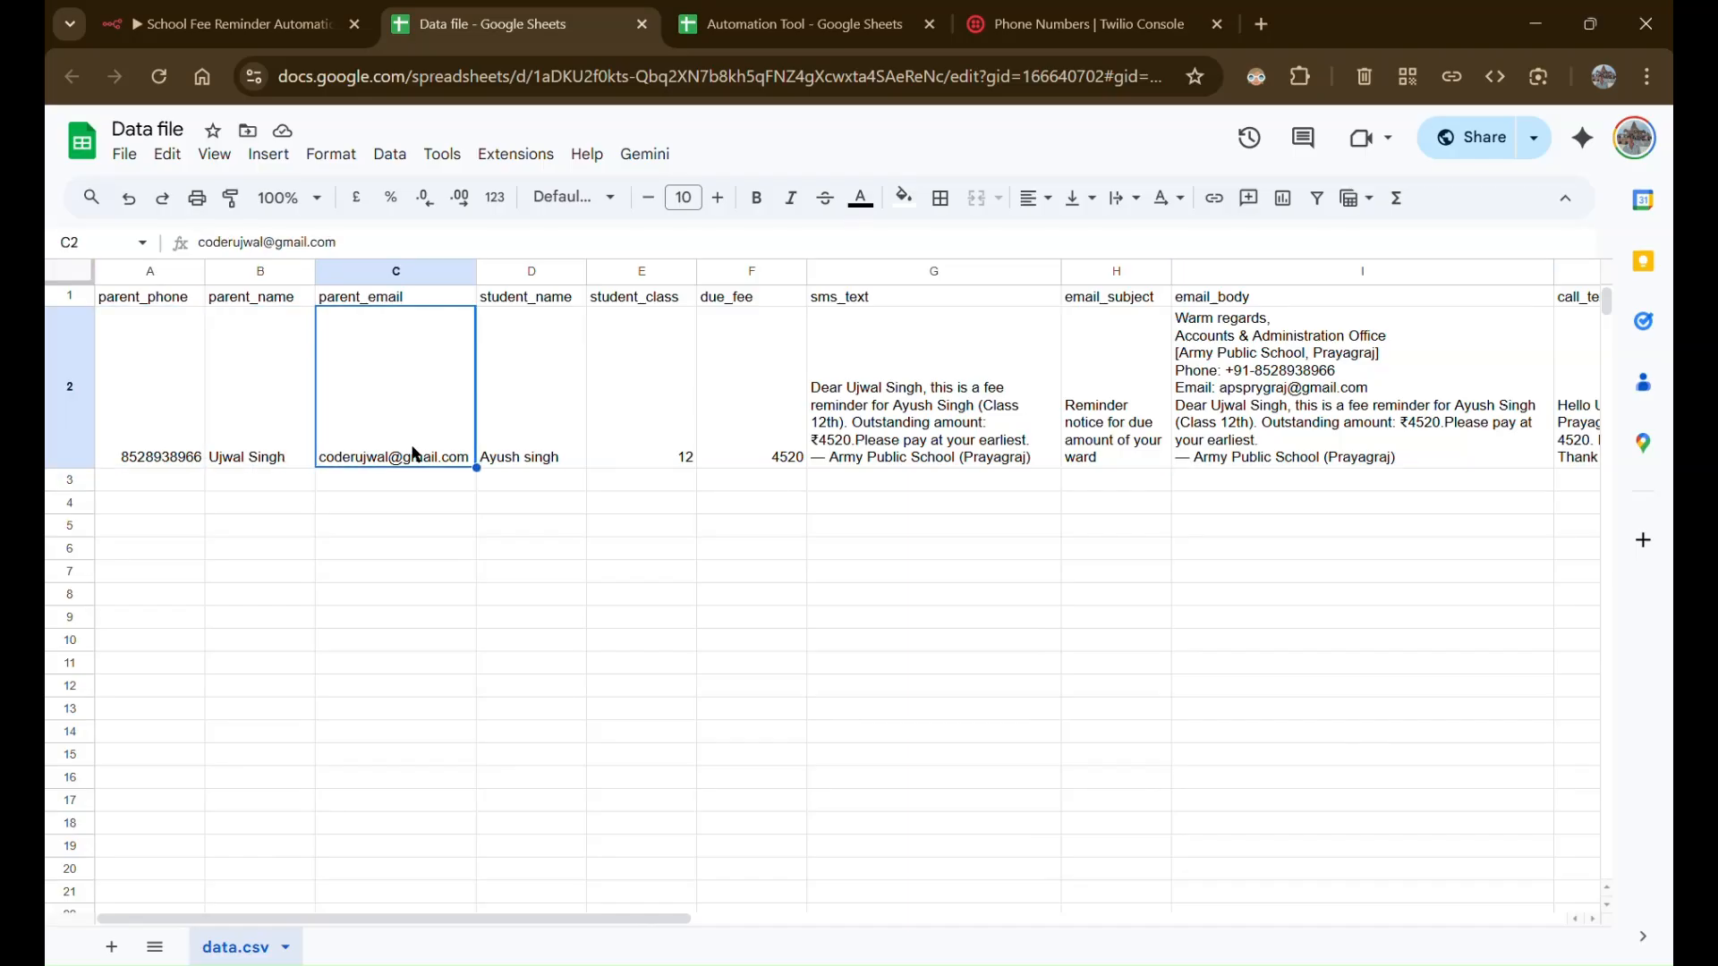
click(534, 454)
click(692, 452)
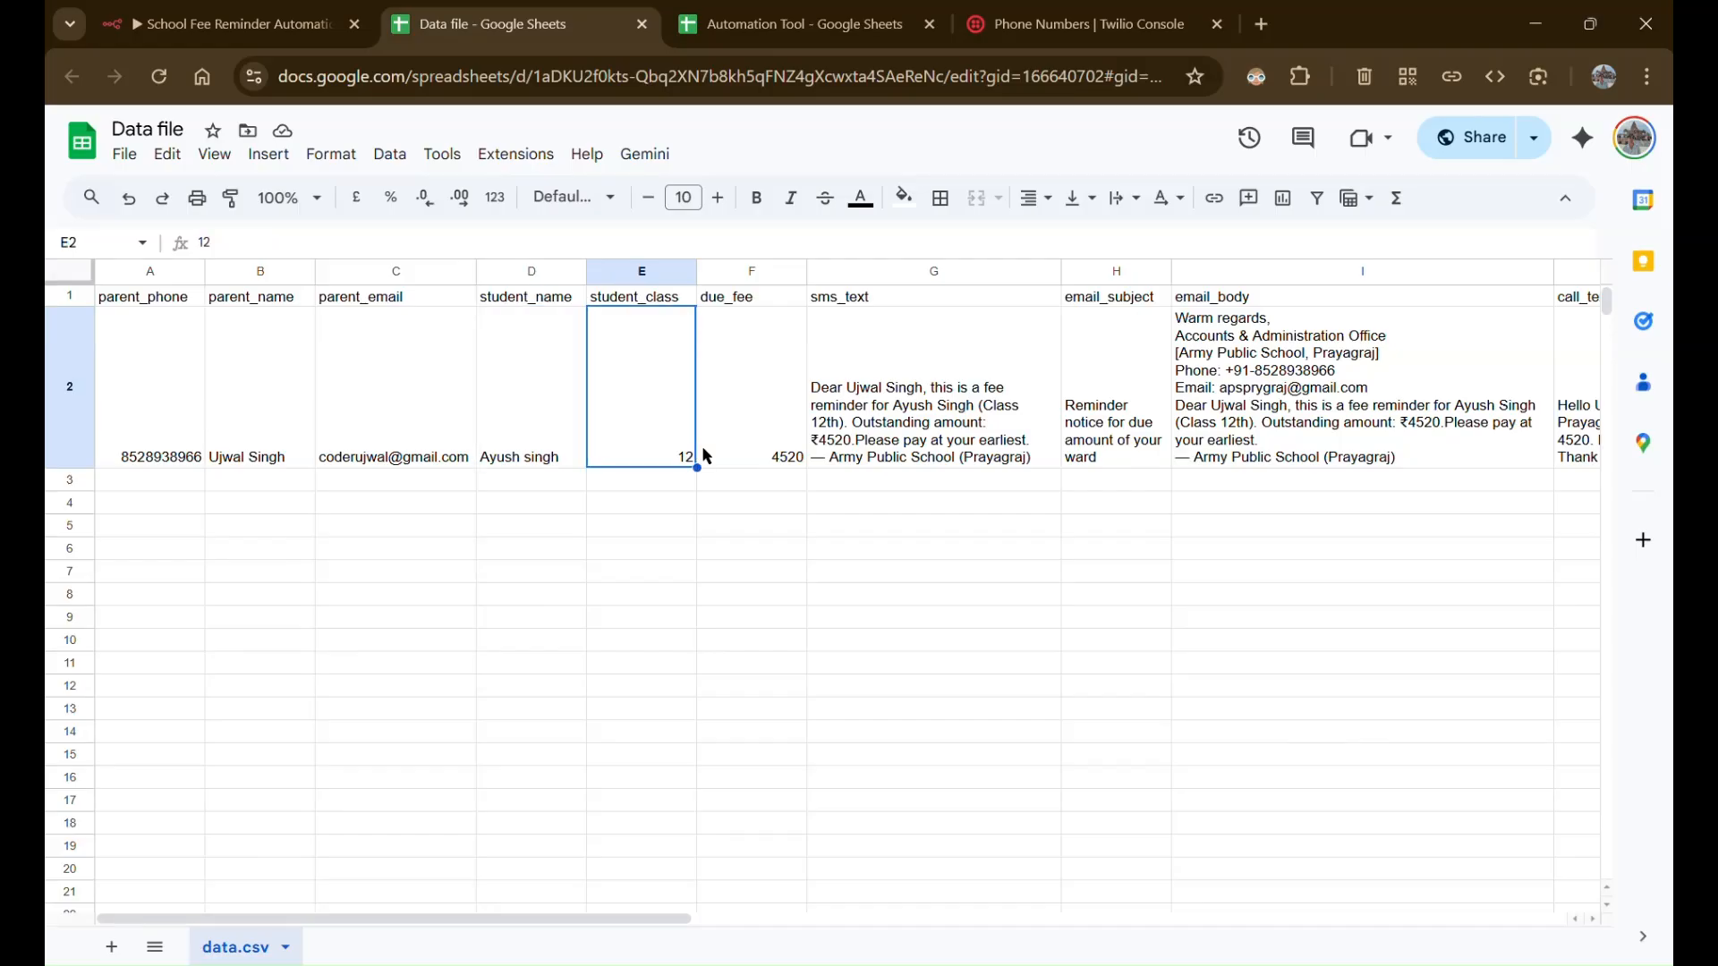
click(735, 442)
Examine the sms_text, email_subject, email_body and call_text cells in row 2 of the Data file sheet
click(954, 431)
scroll(954, 431, right, 5)
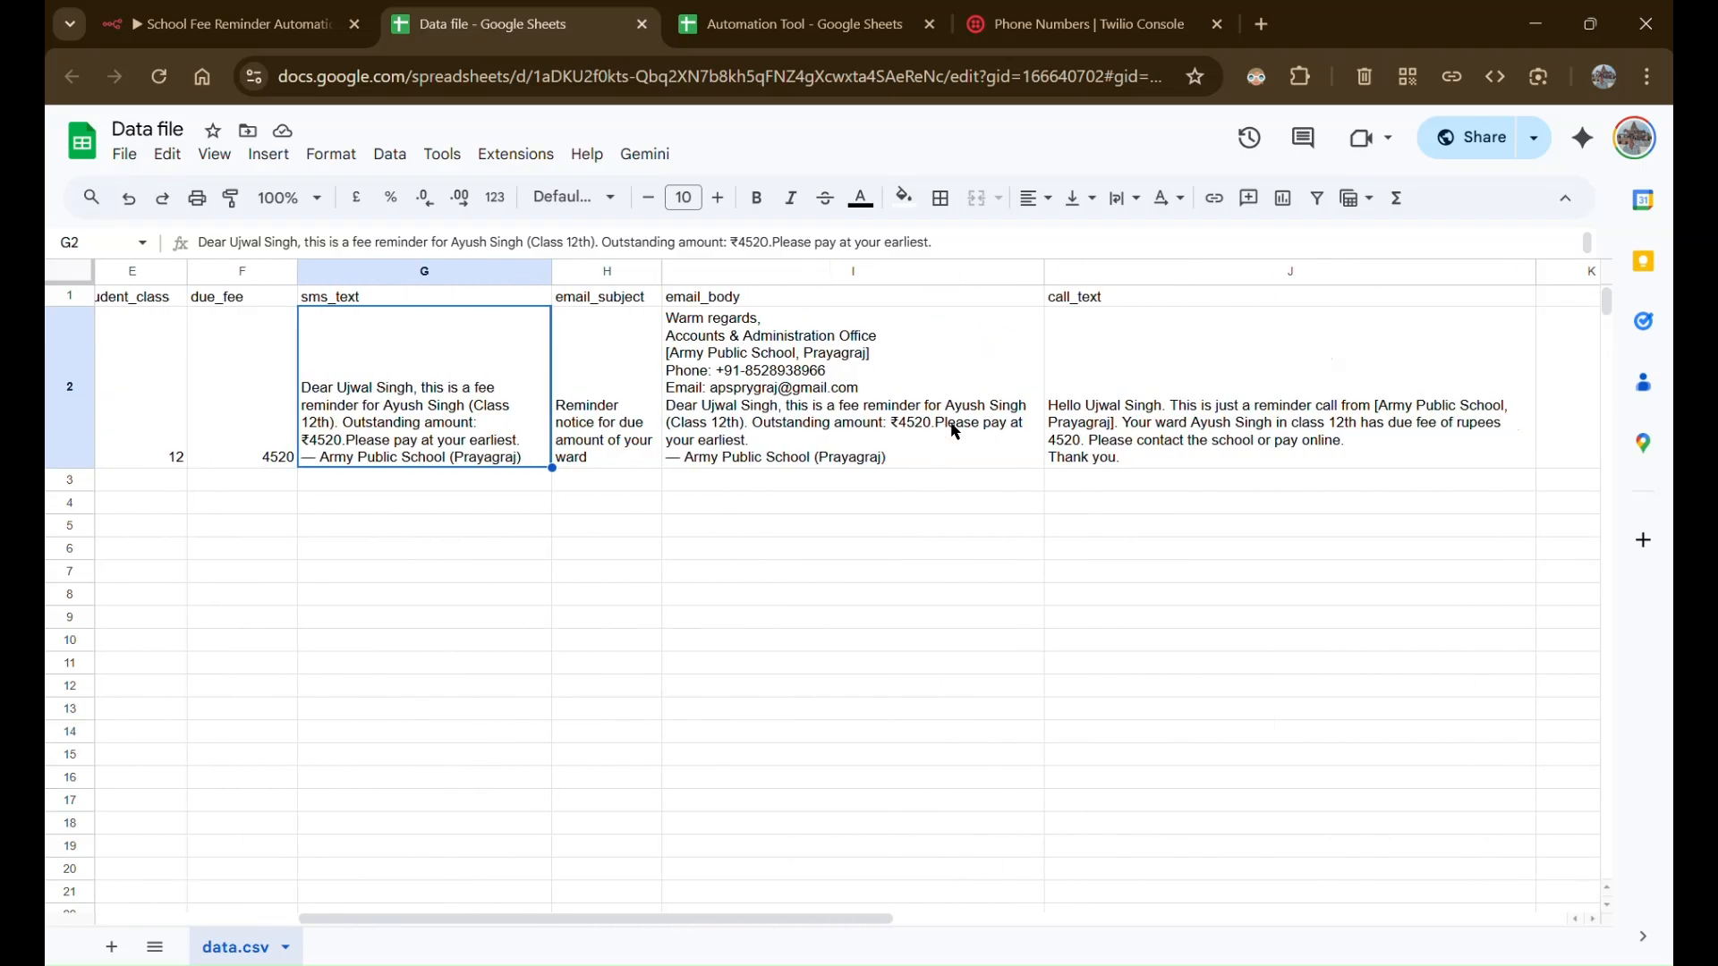
click(616, 405)
scroll(615, 406, right, 3)
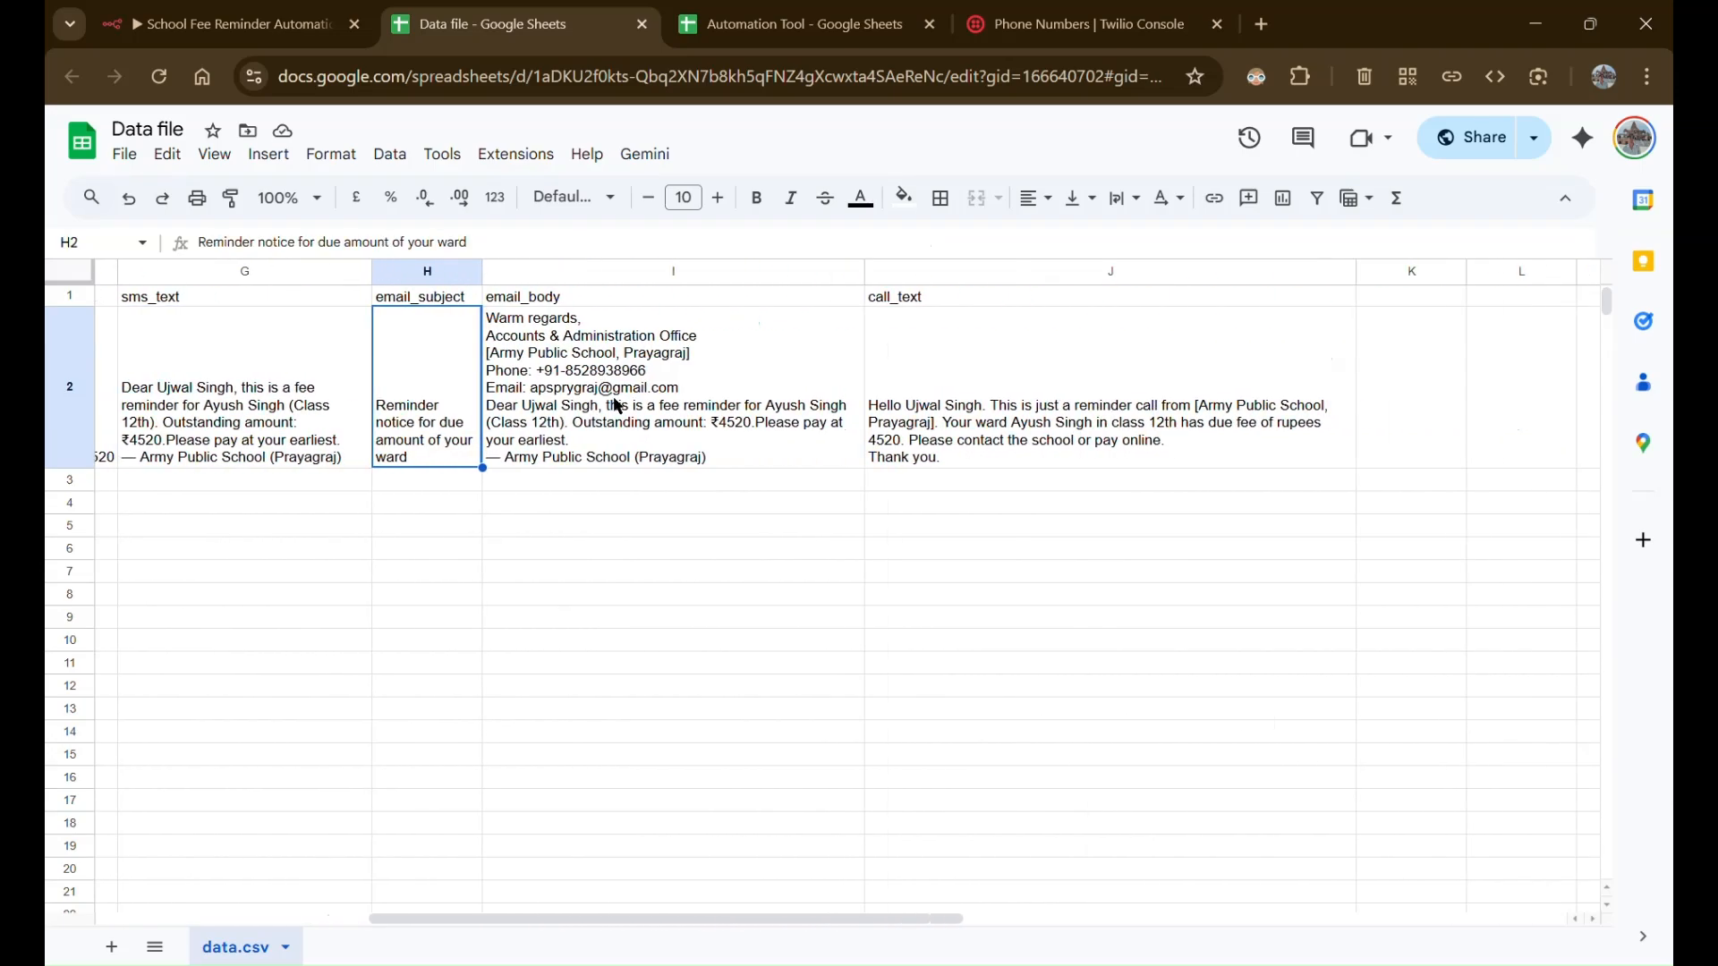
click(616, 405)
scroll(615, 405, right, 3)
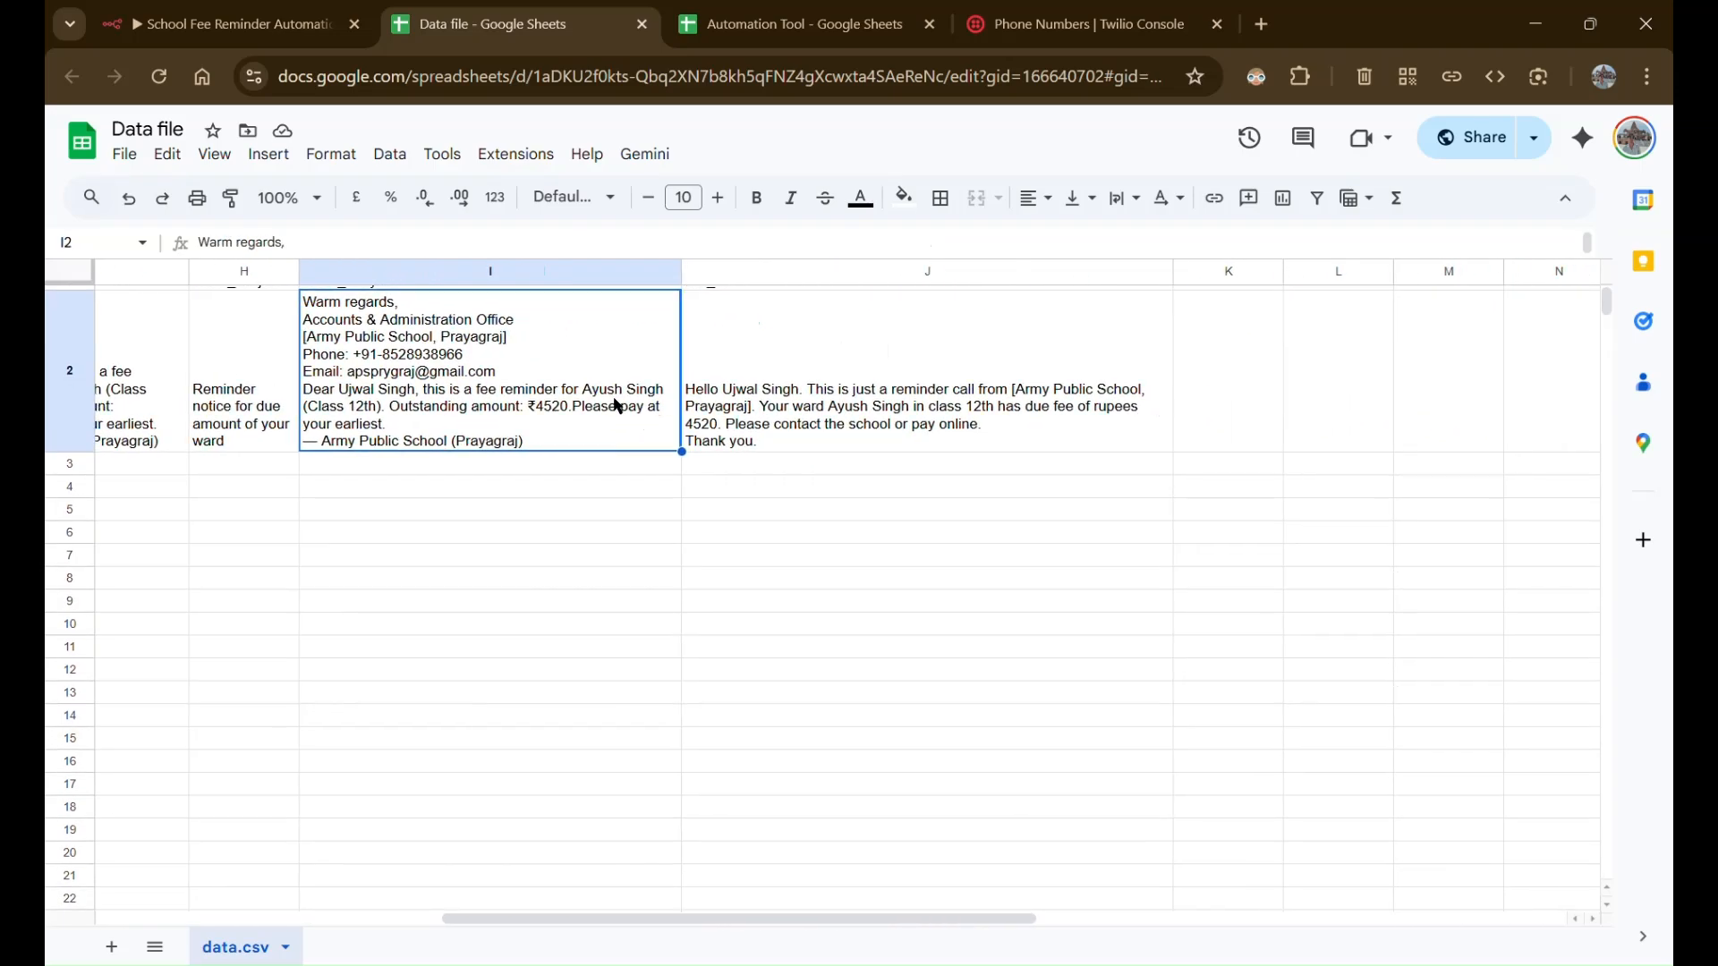
click(859, 450)
scroll(859, 450, left, 1)
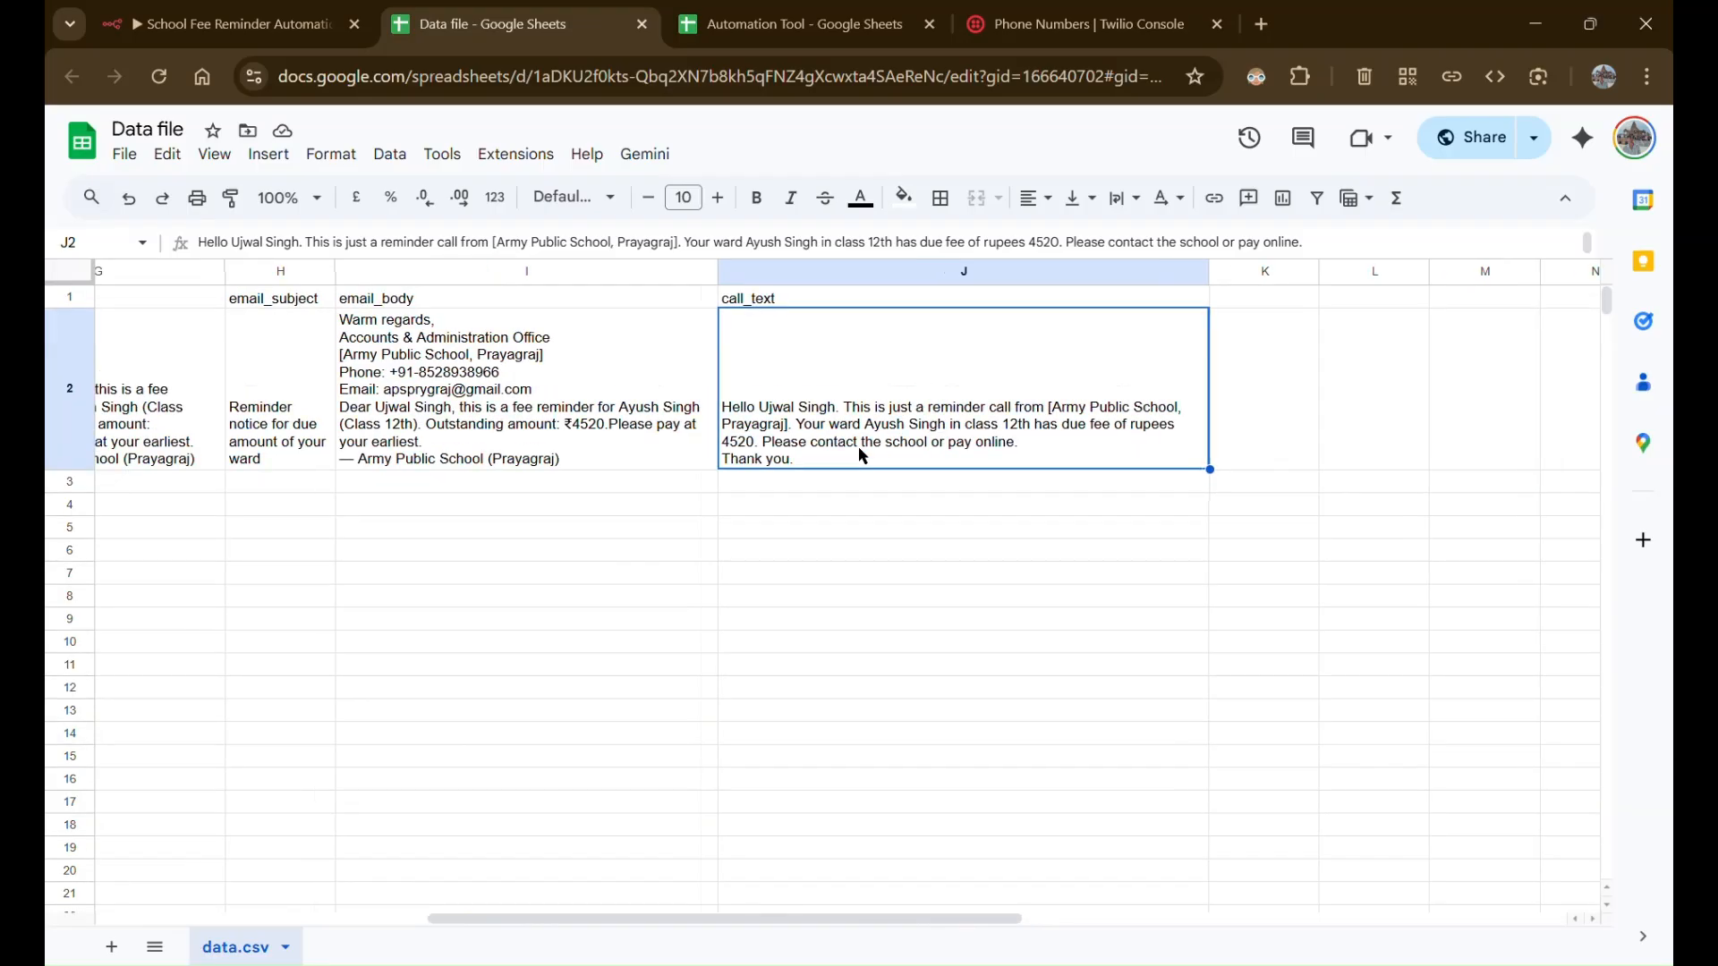
scroll(857, 446, left, 10)
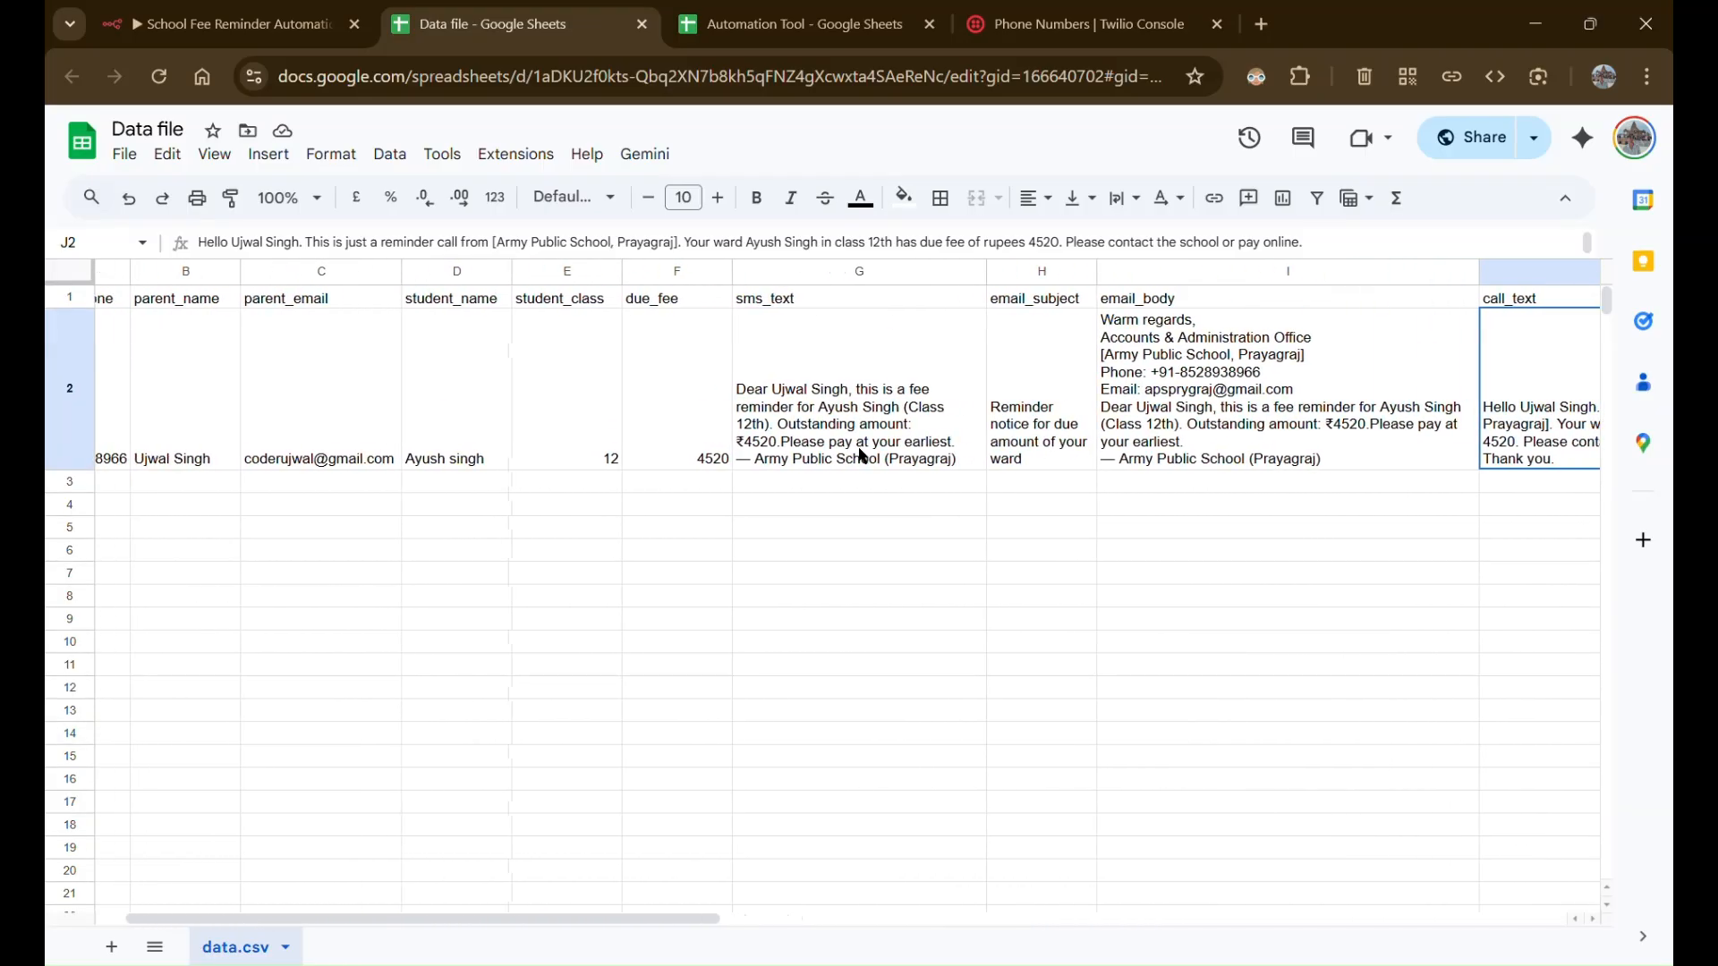
scroll(481, 460, right, 4)
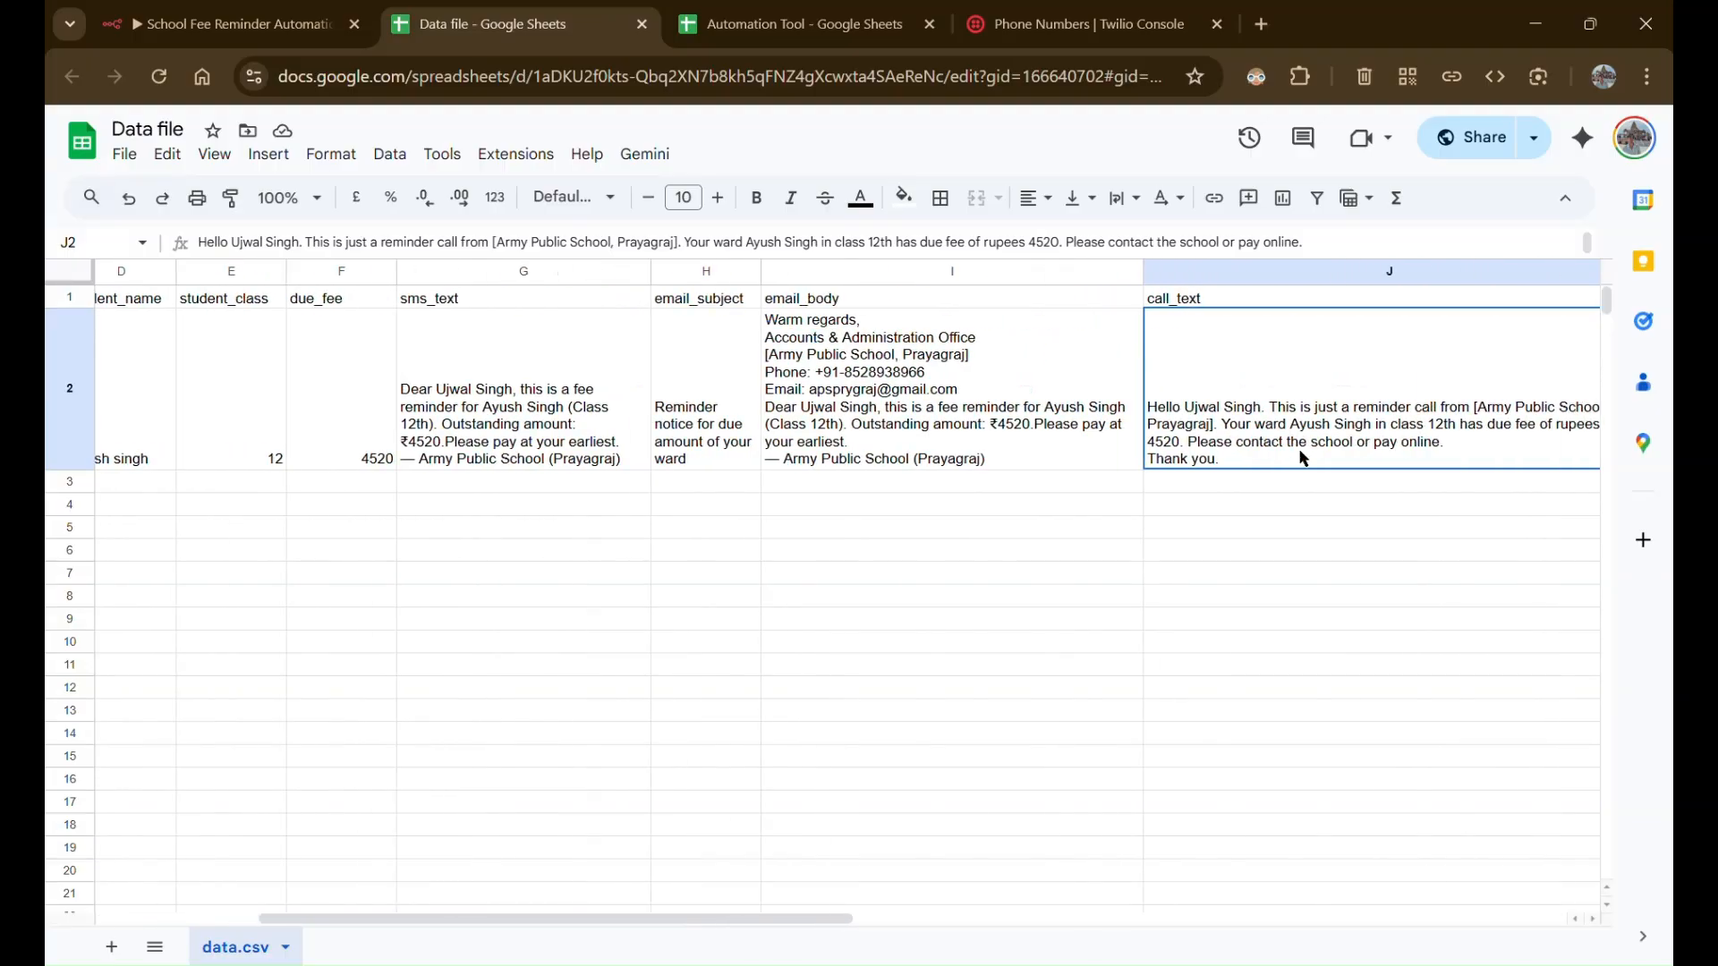
scroll(1303, 460, left, 4)
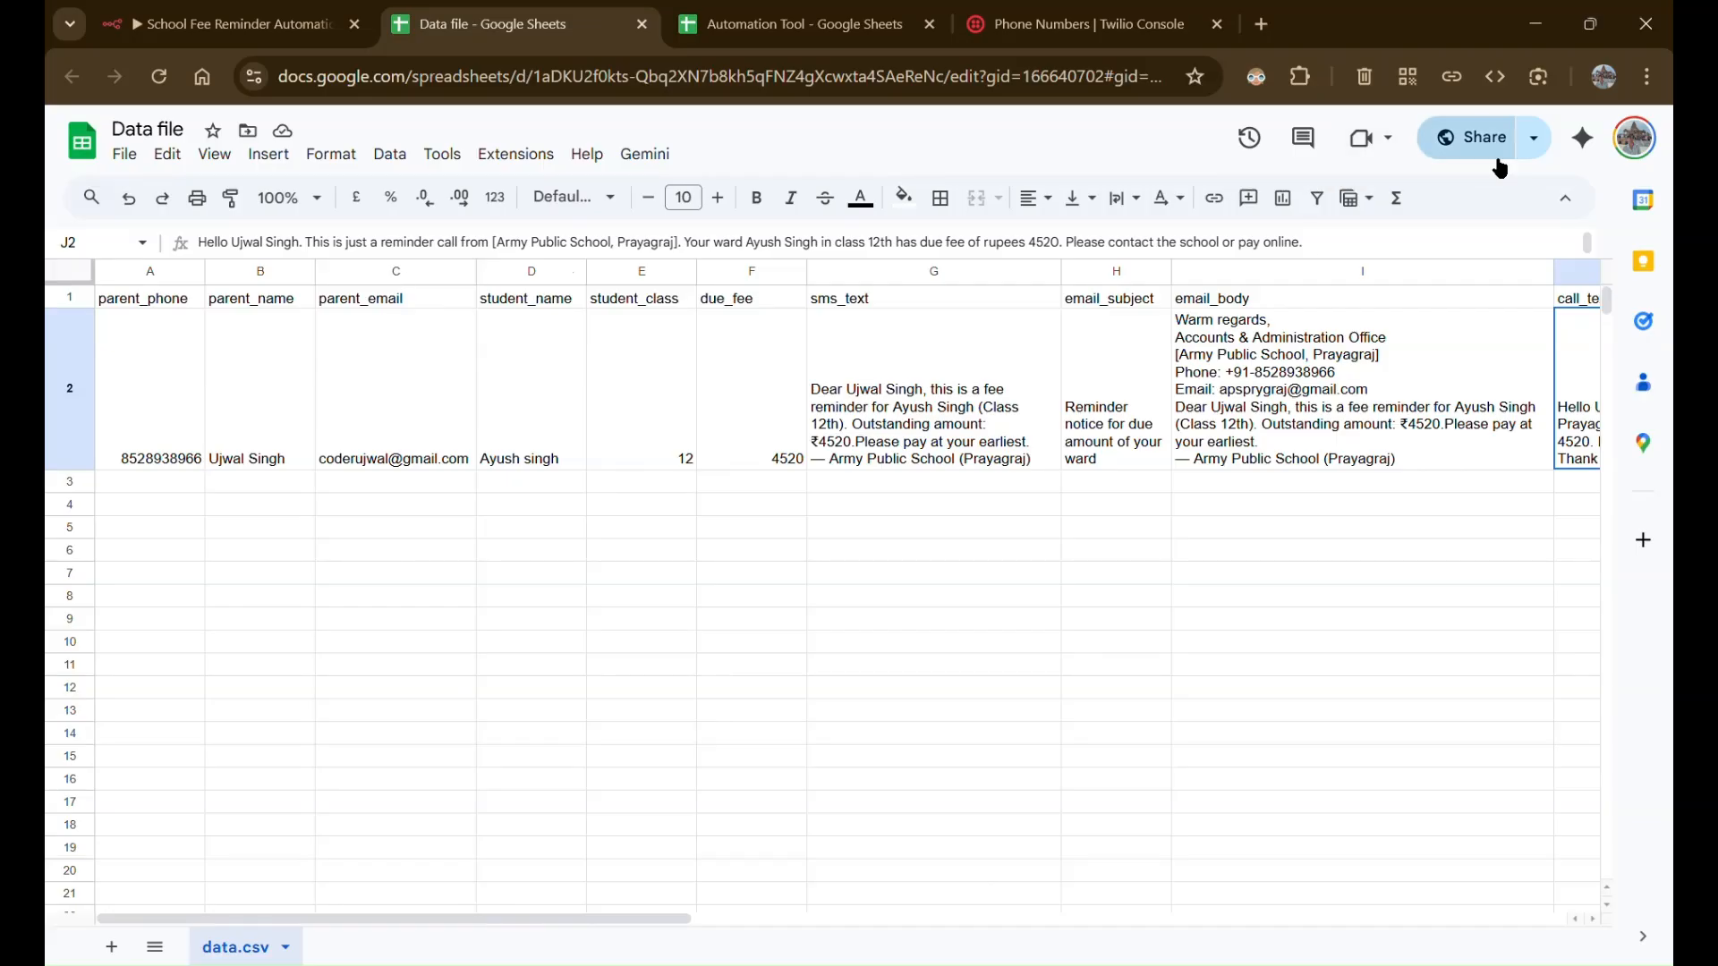
Check the Data file's general link access, and inspect the csvFilePath link in n8n's Workflow Configuration node before returning to the canvas
click(1481, 138)
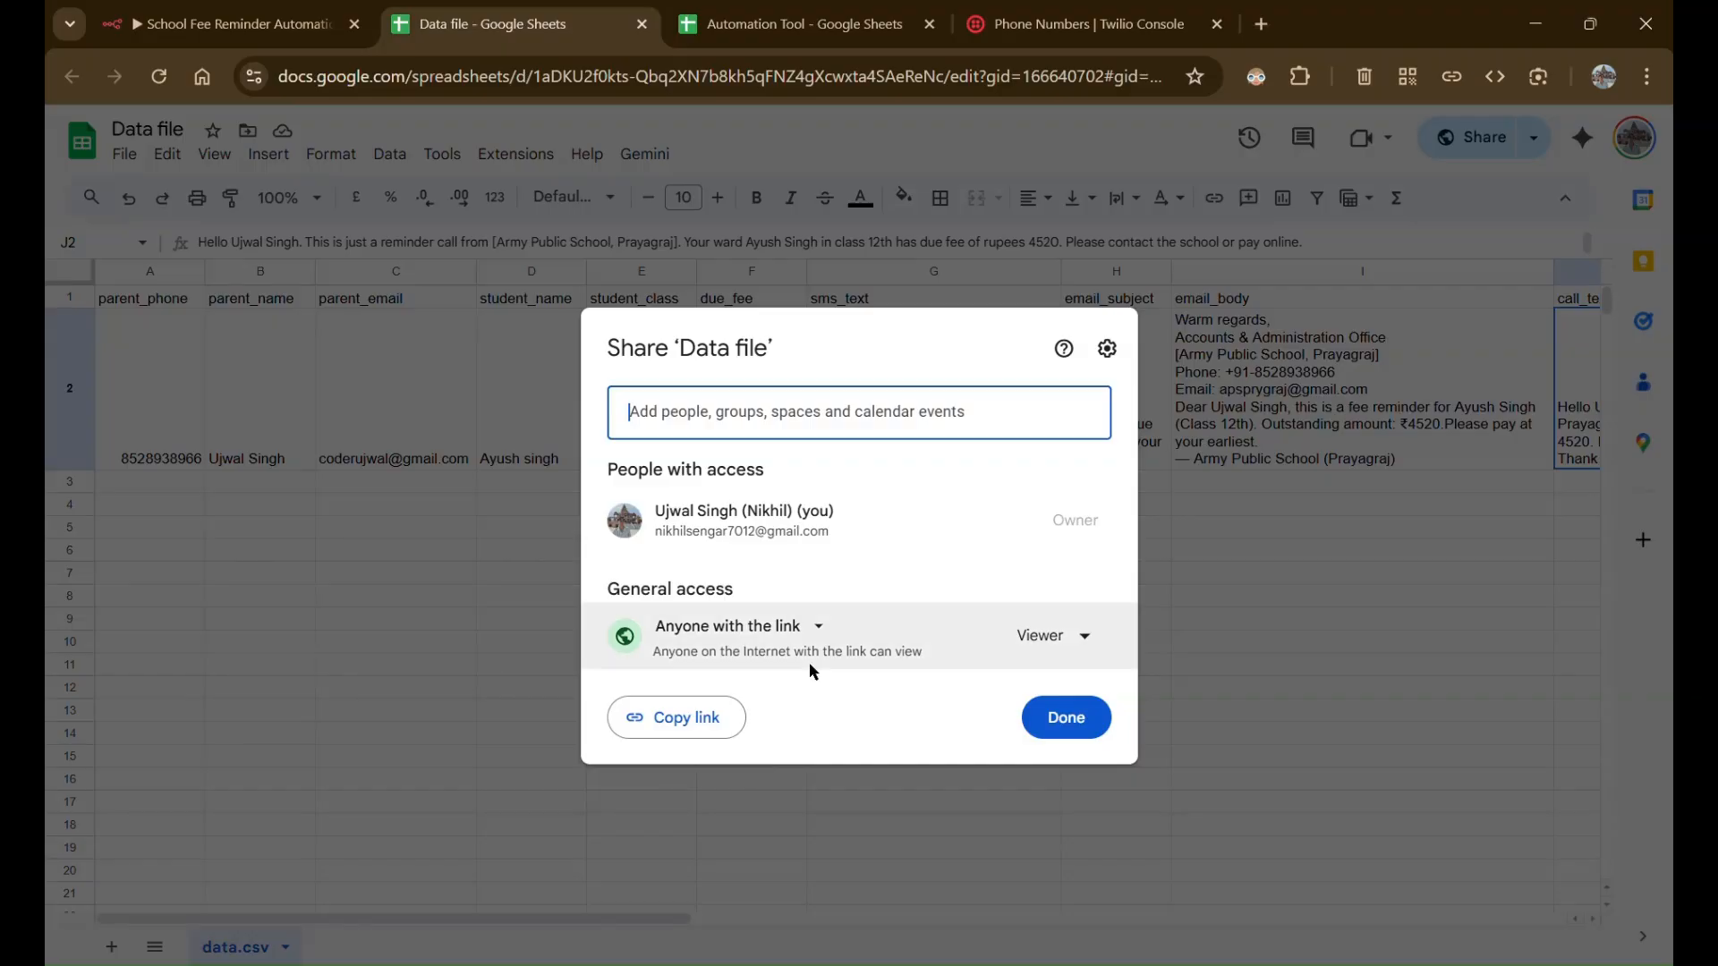
click(601, 307)
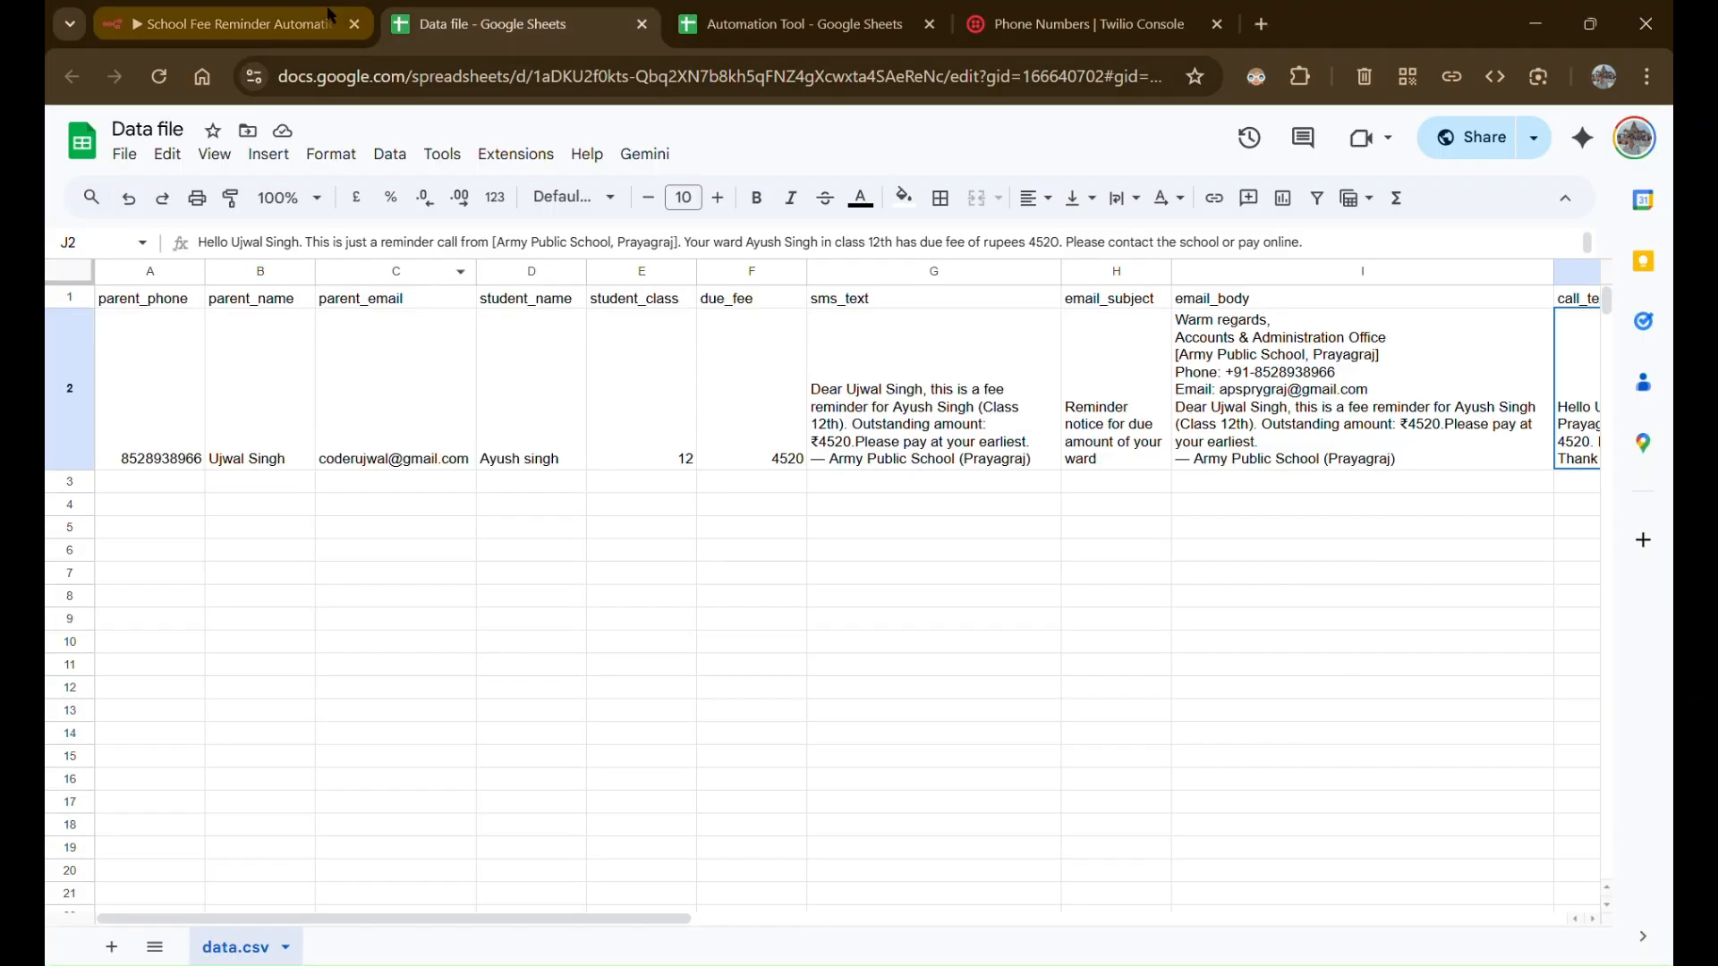
click(308, 20)
click(749, 445)
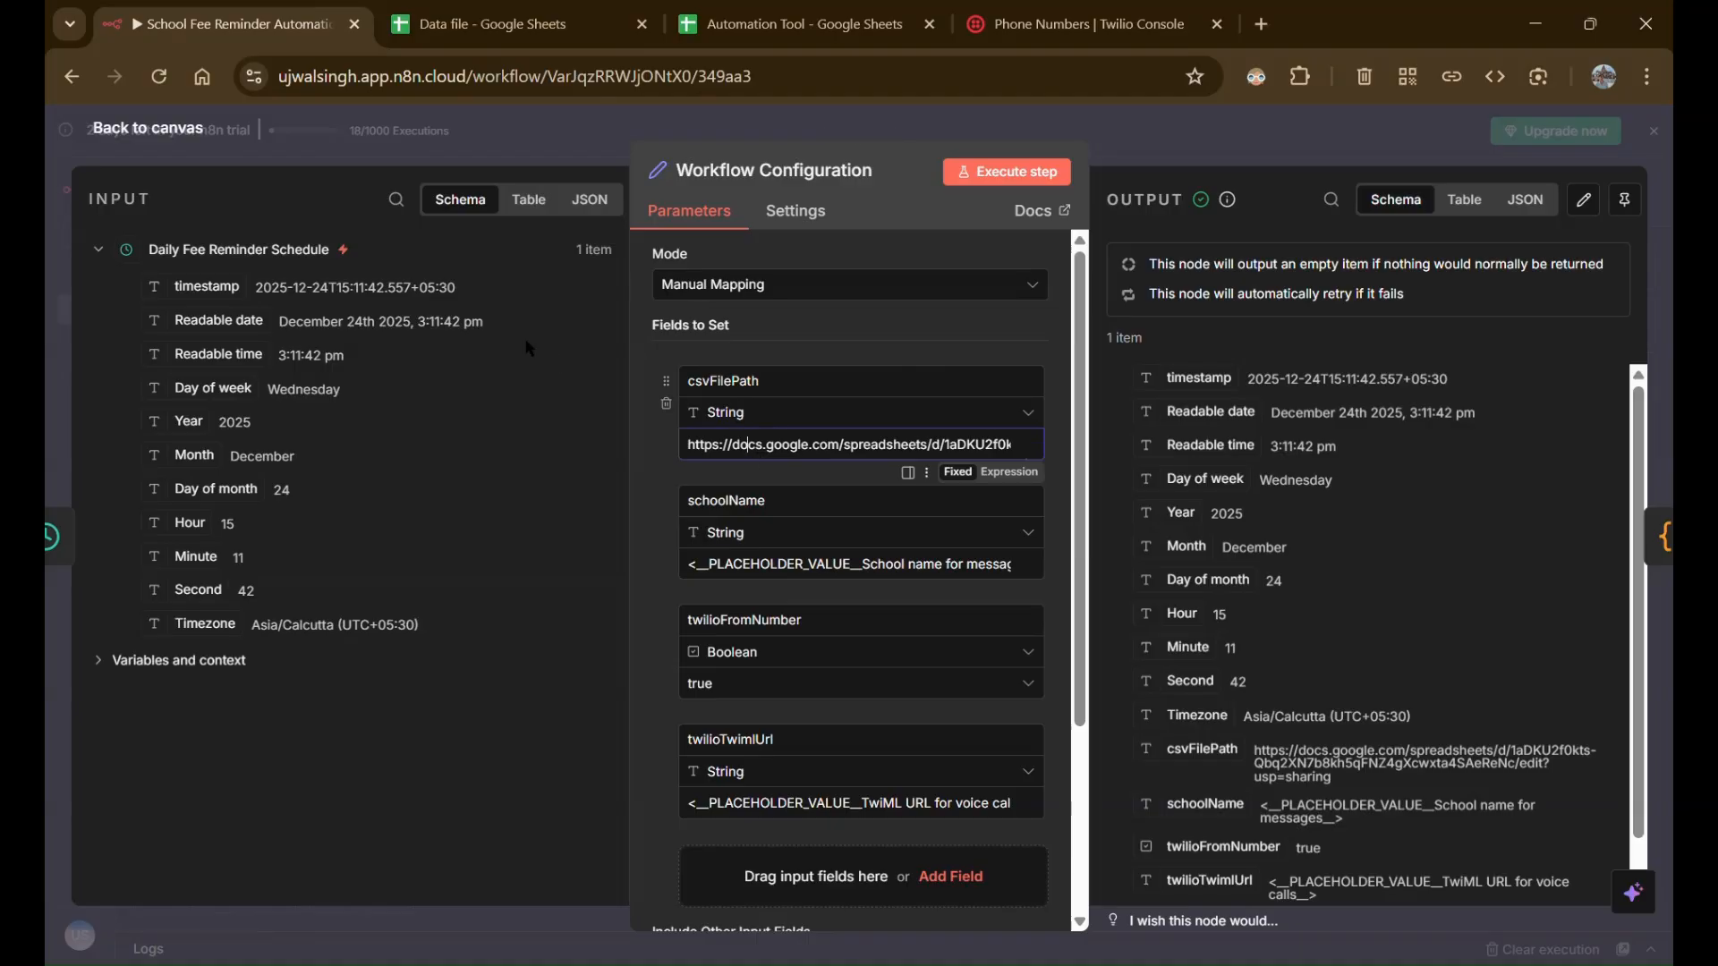
click(240, 151)
click(239, 146)
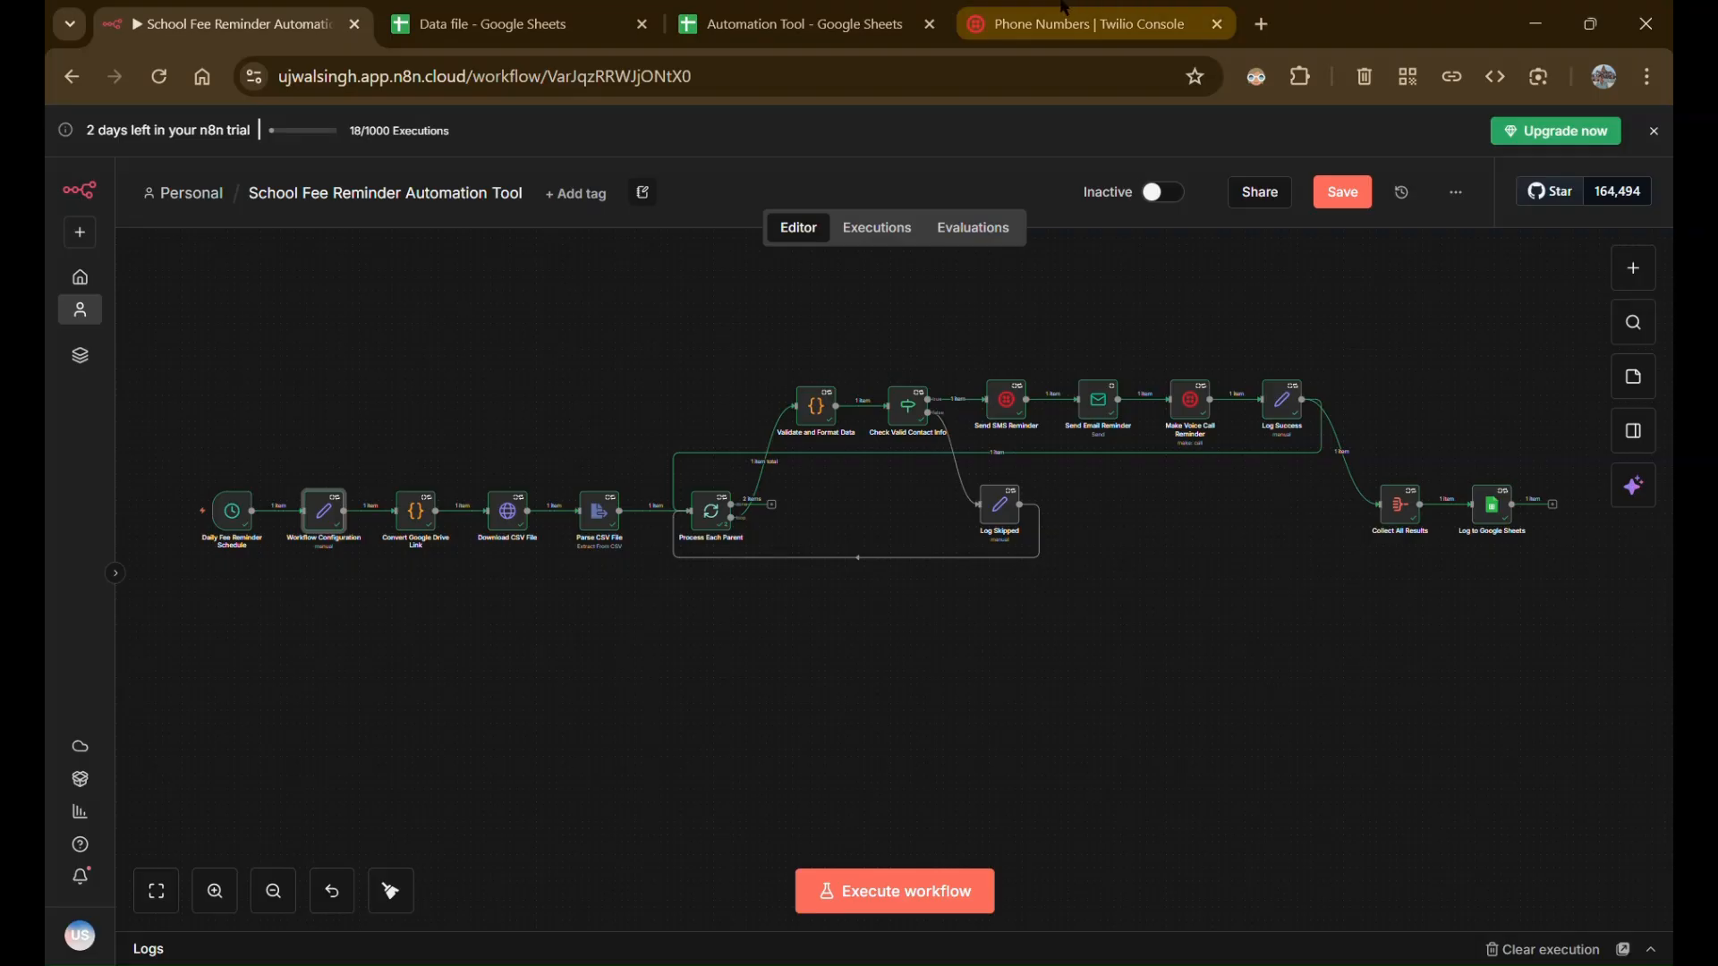
Switch from the Data file to the Automation Tool Google Sheet and look across its columns
click(557, 9)
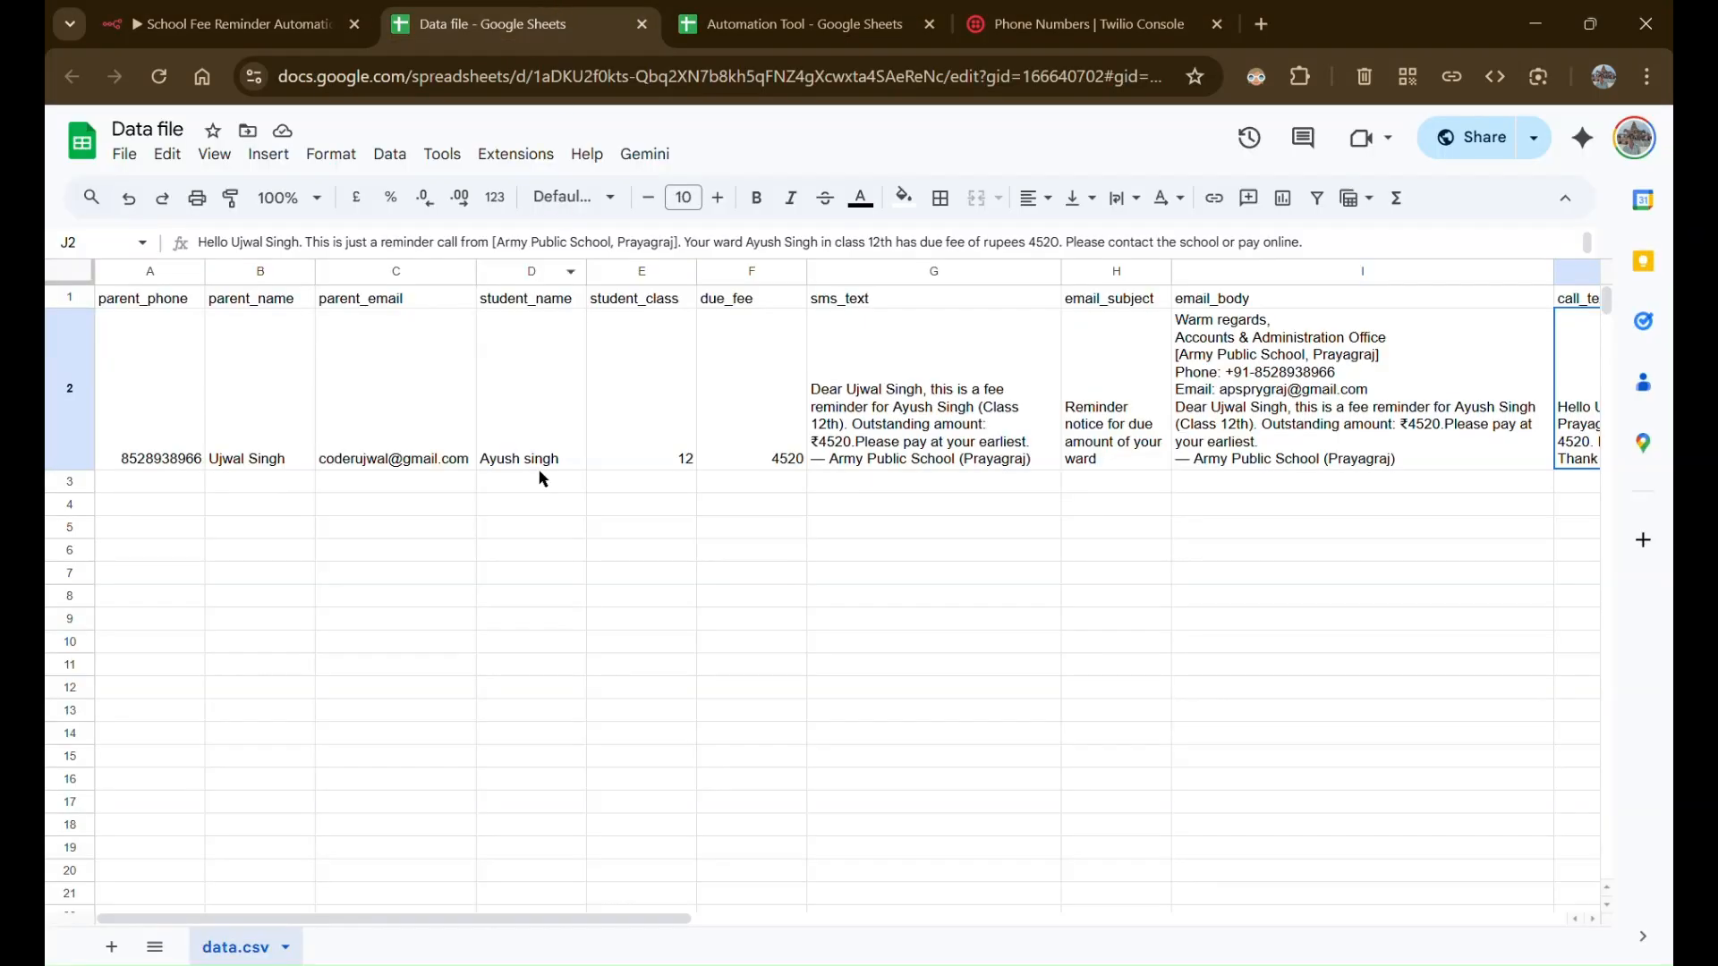
click(836, 9)
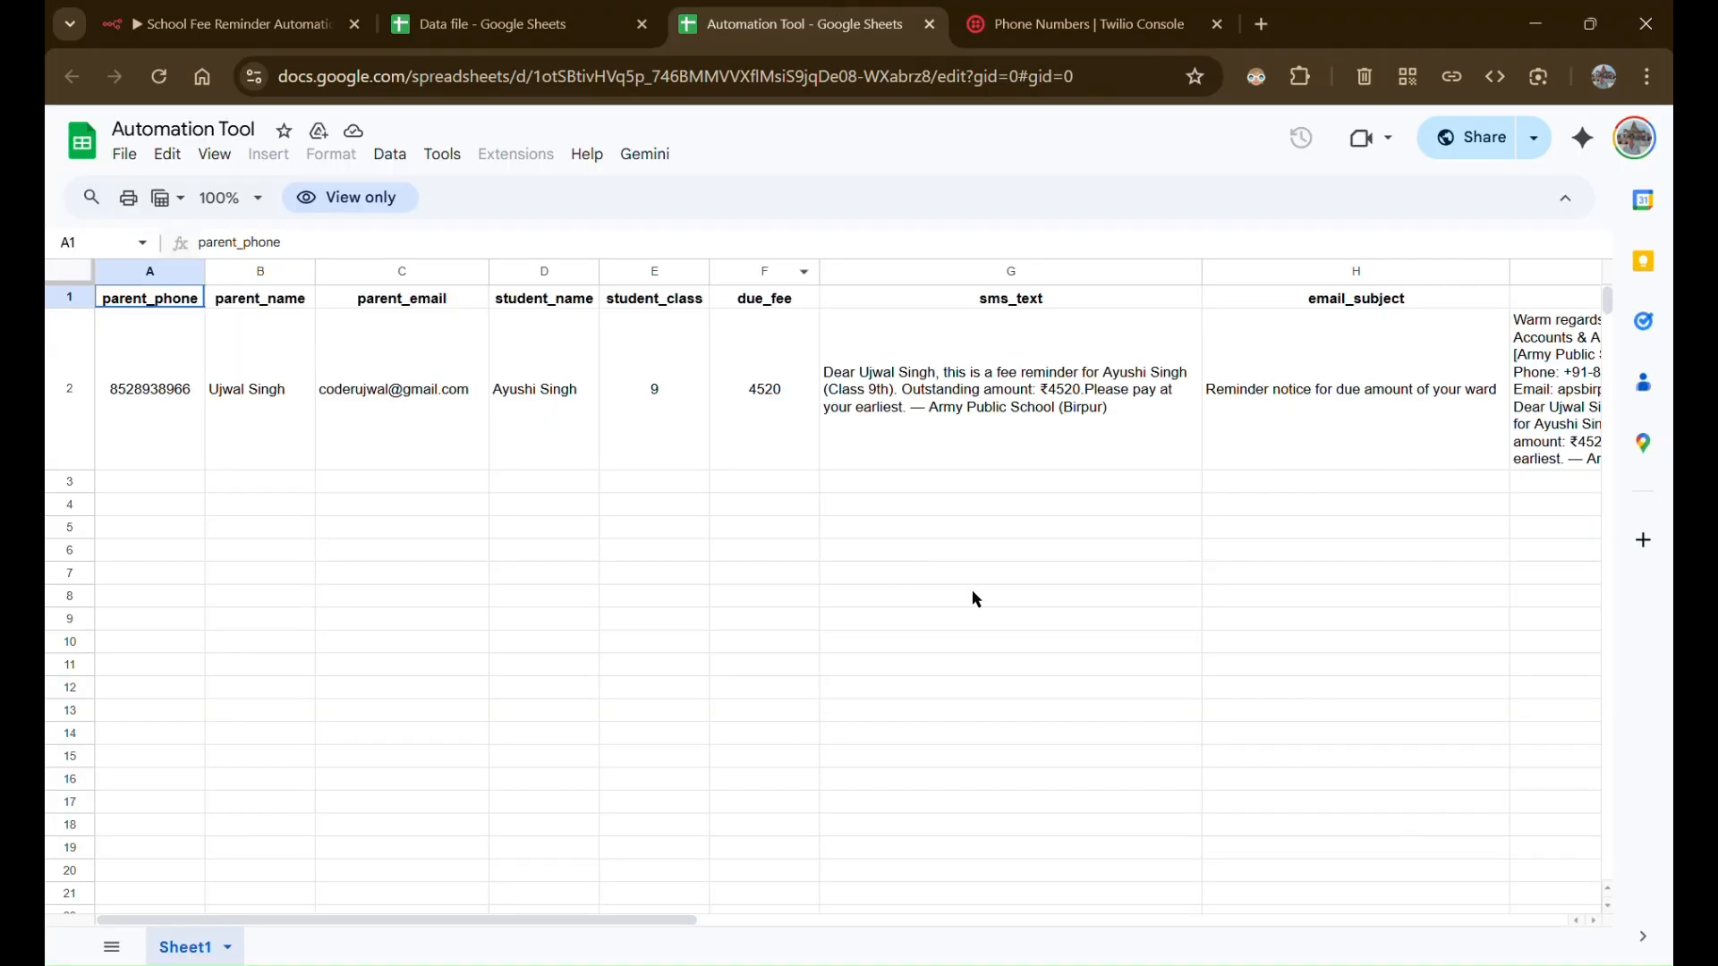
scroll(955, 461, right, 5)
scroll(955, 460, left, 5)
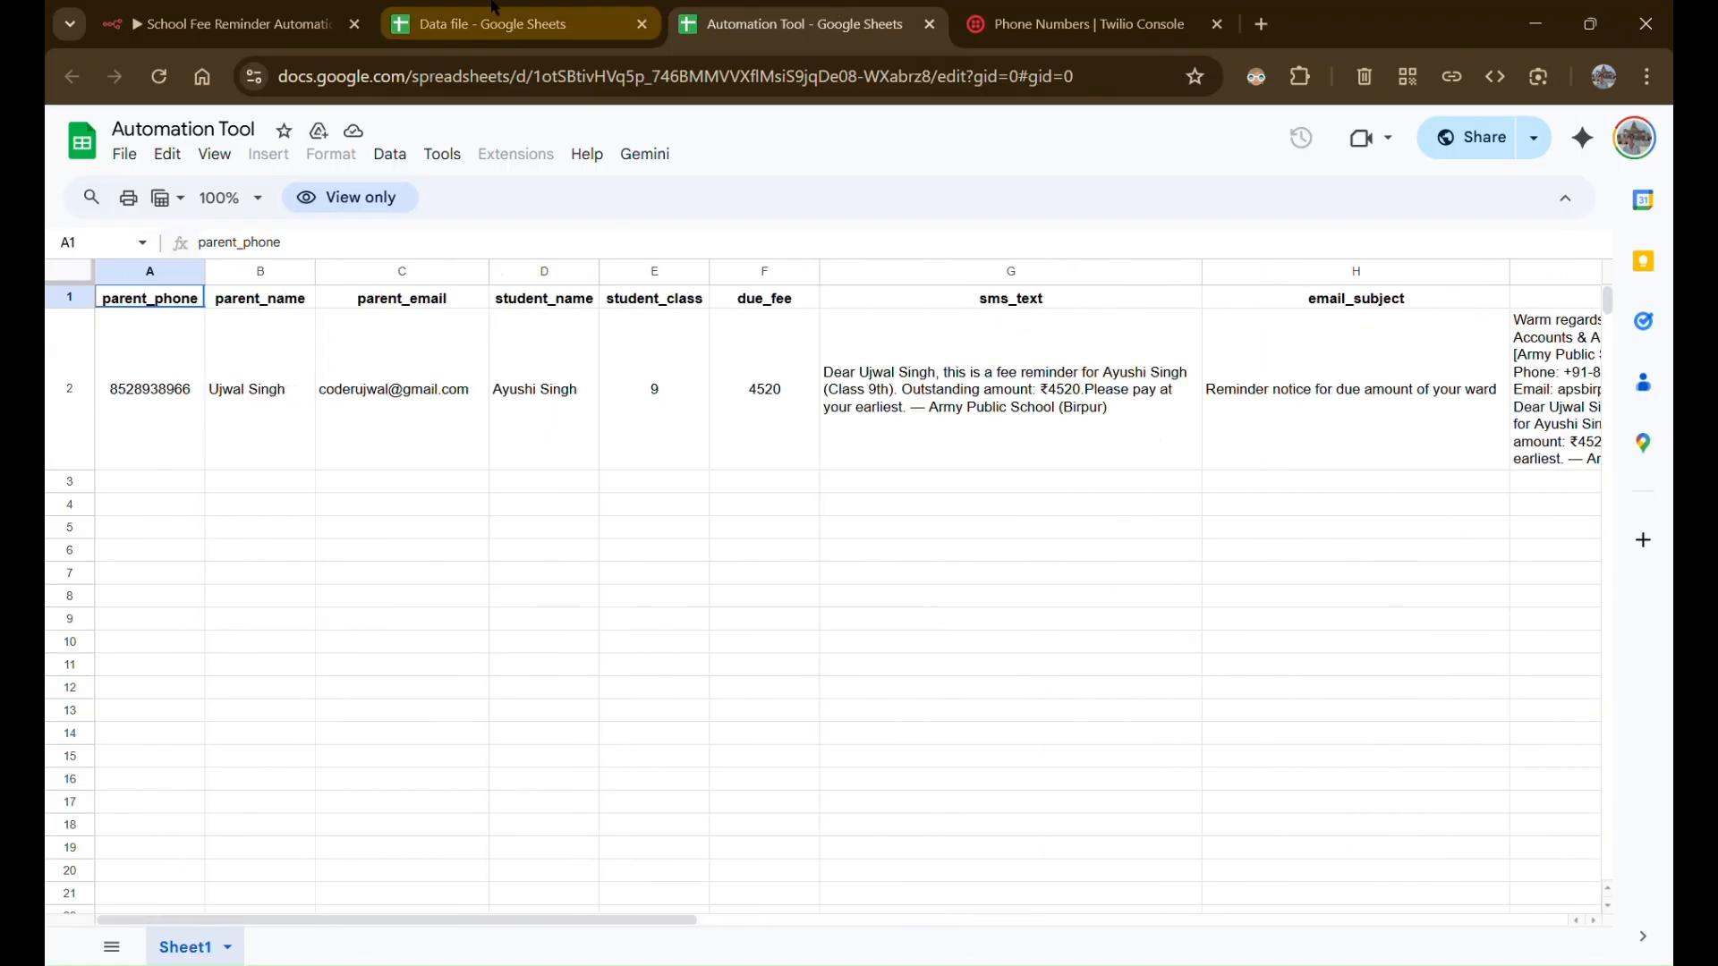
Select the entire row 2 in the Data file sheet and compare it with the n8n workflow
click(506, 18)
click(83, 350)
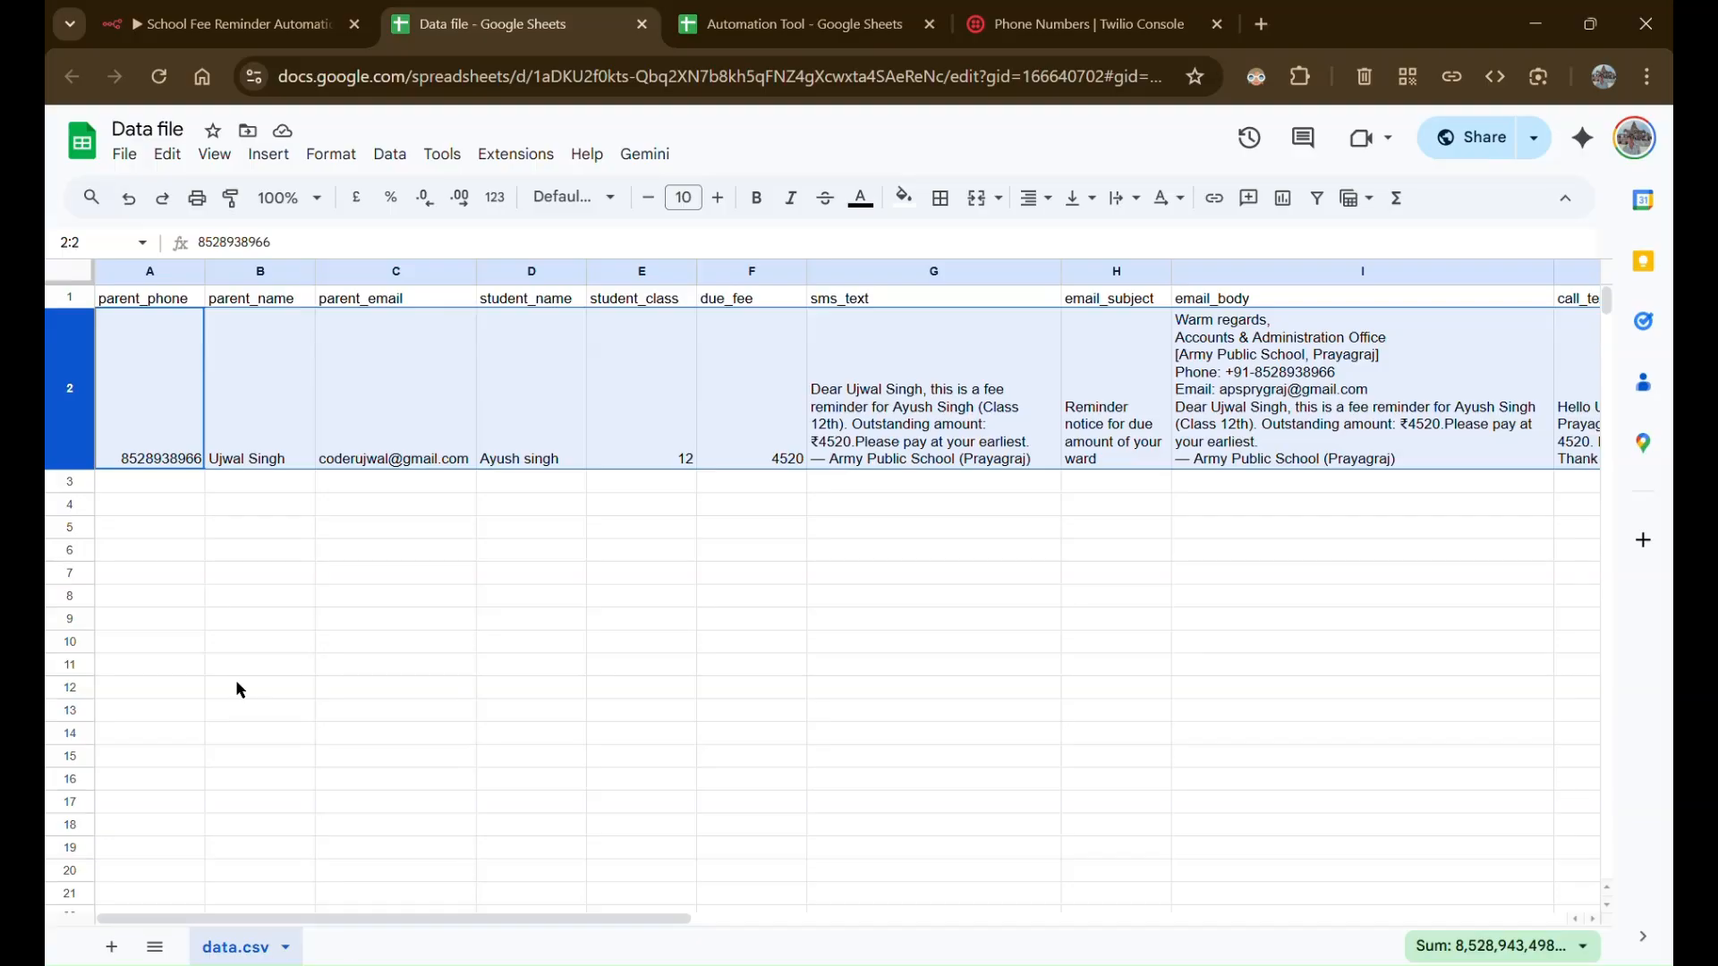
click(239, 11)
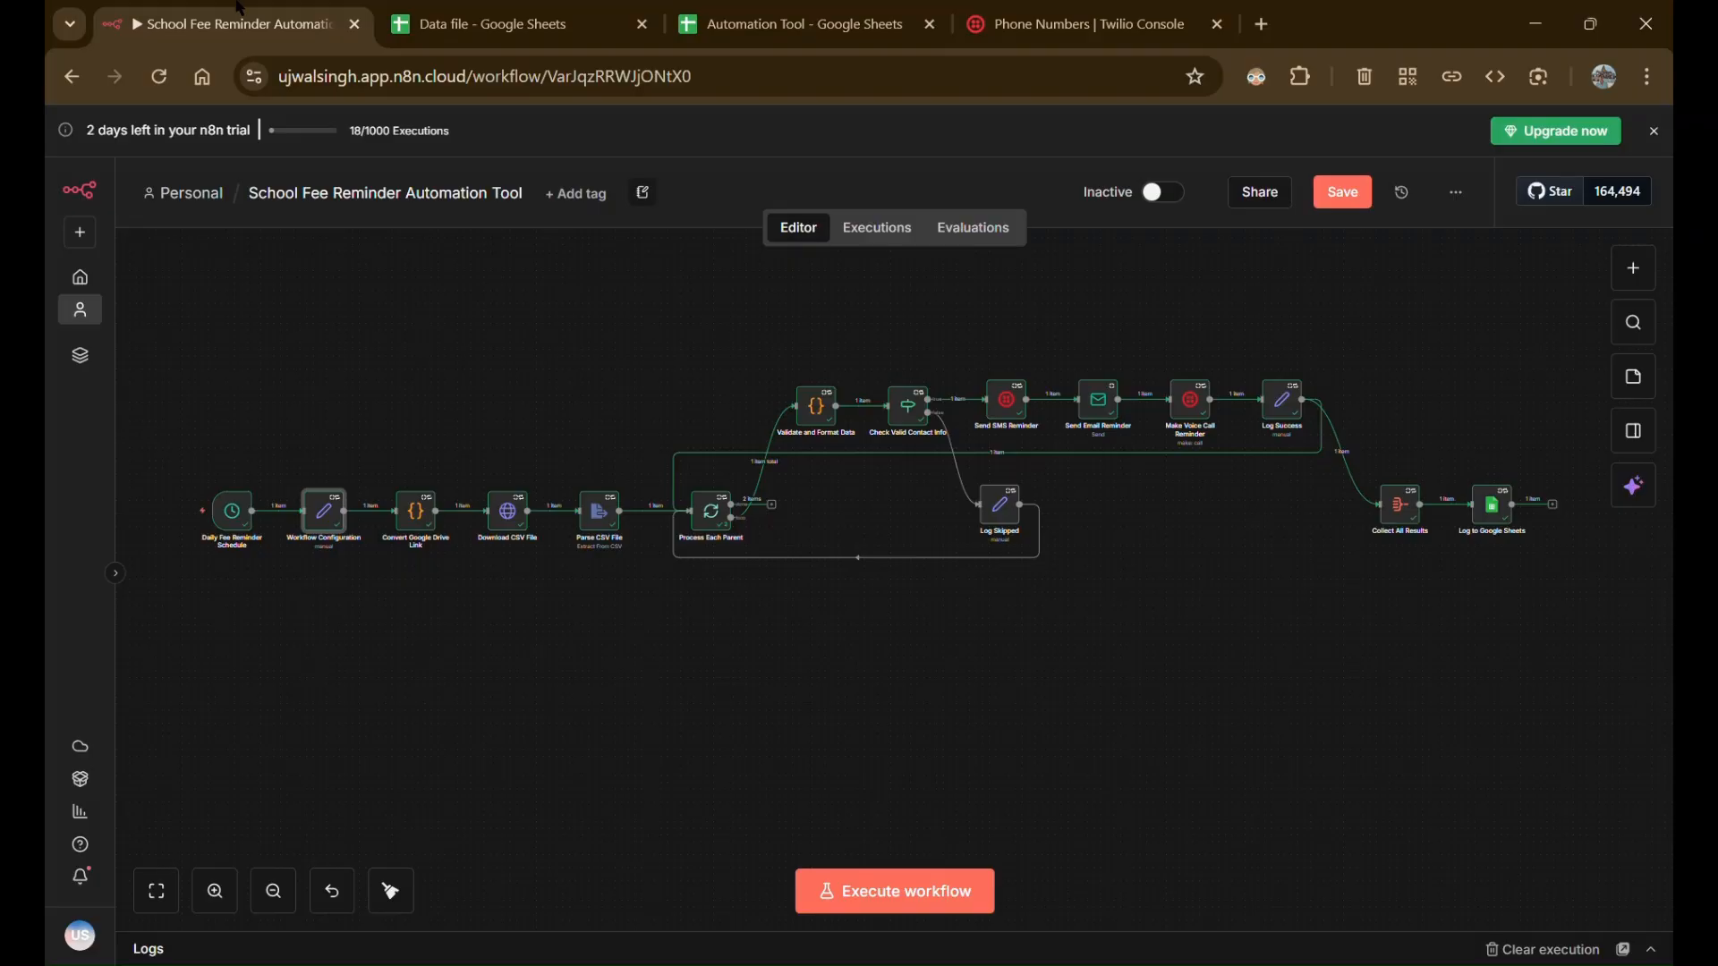
click(421, 12)
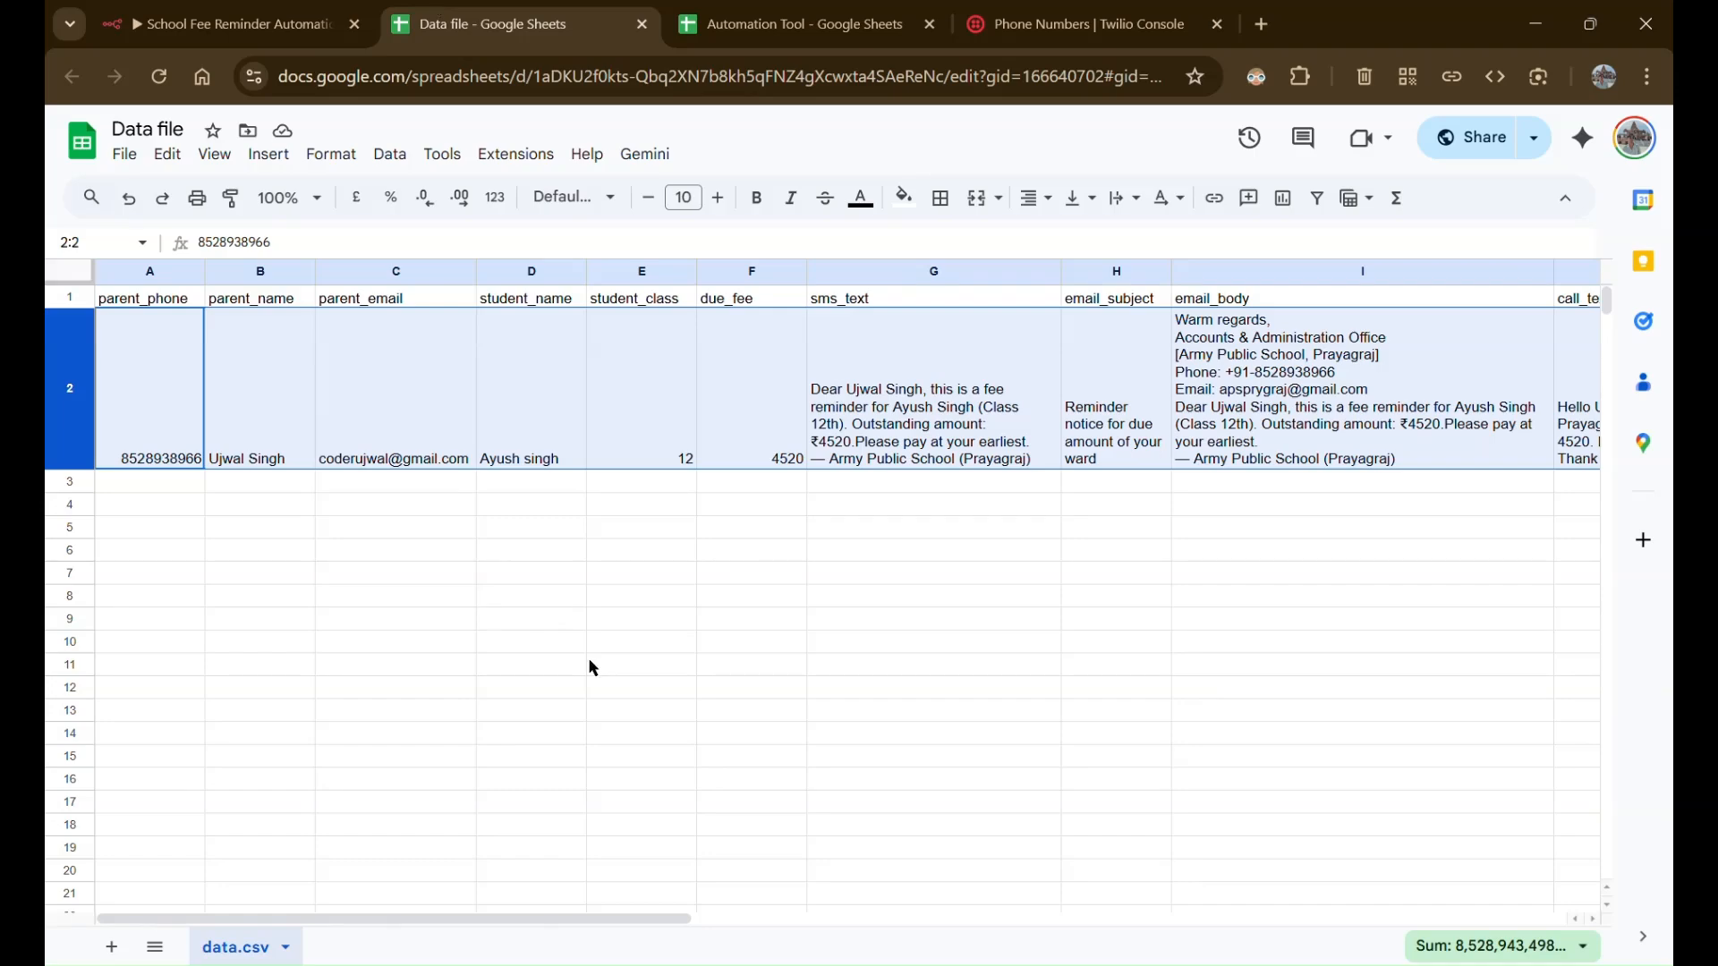
Switch to n8n and inspect the JavaScript that builds the download URL in the Convert Google Drive Link node, before returning to the canvas
click(307, 13)
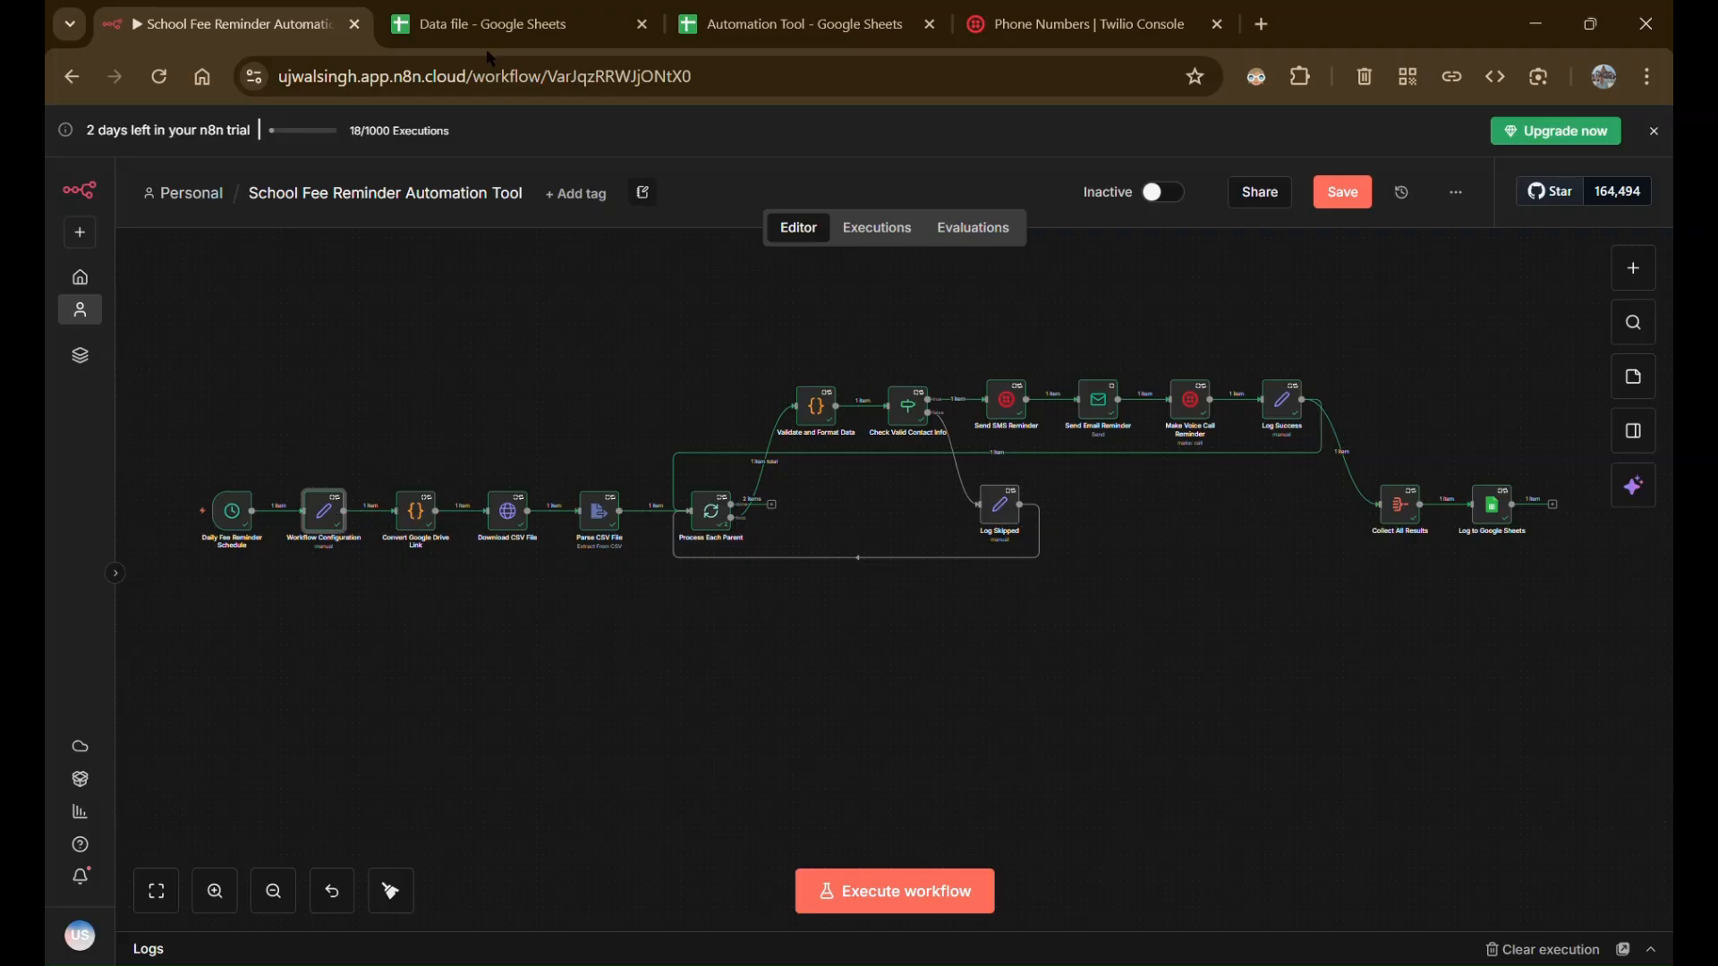
click(501, 21)
click(234, 8)
double_click(420, 514)
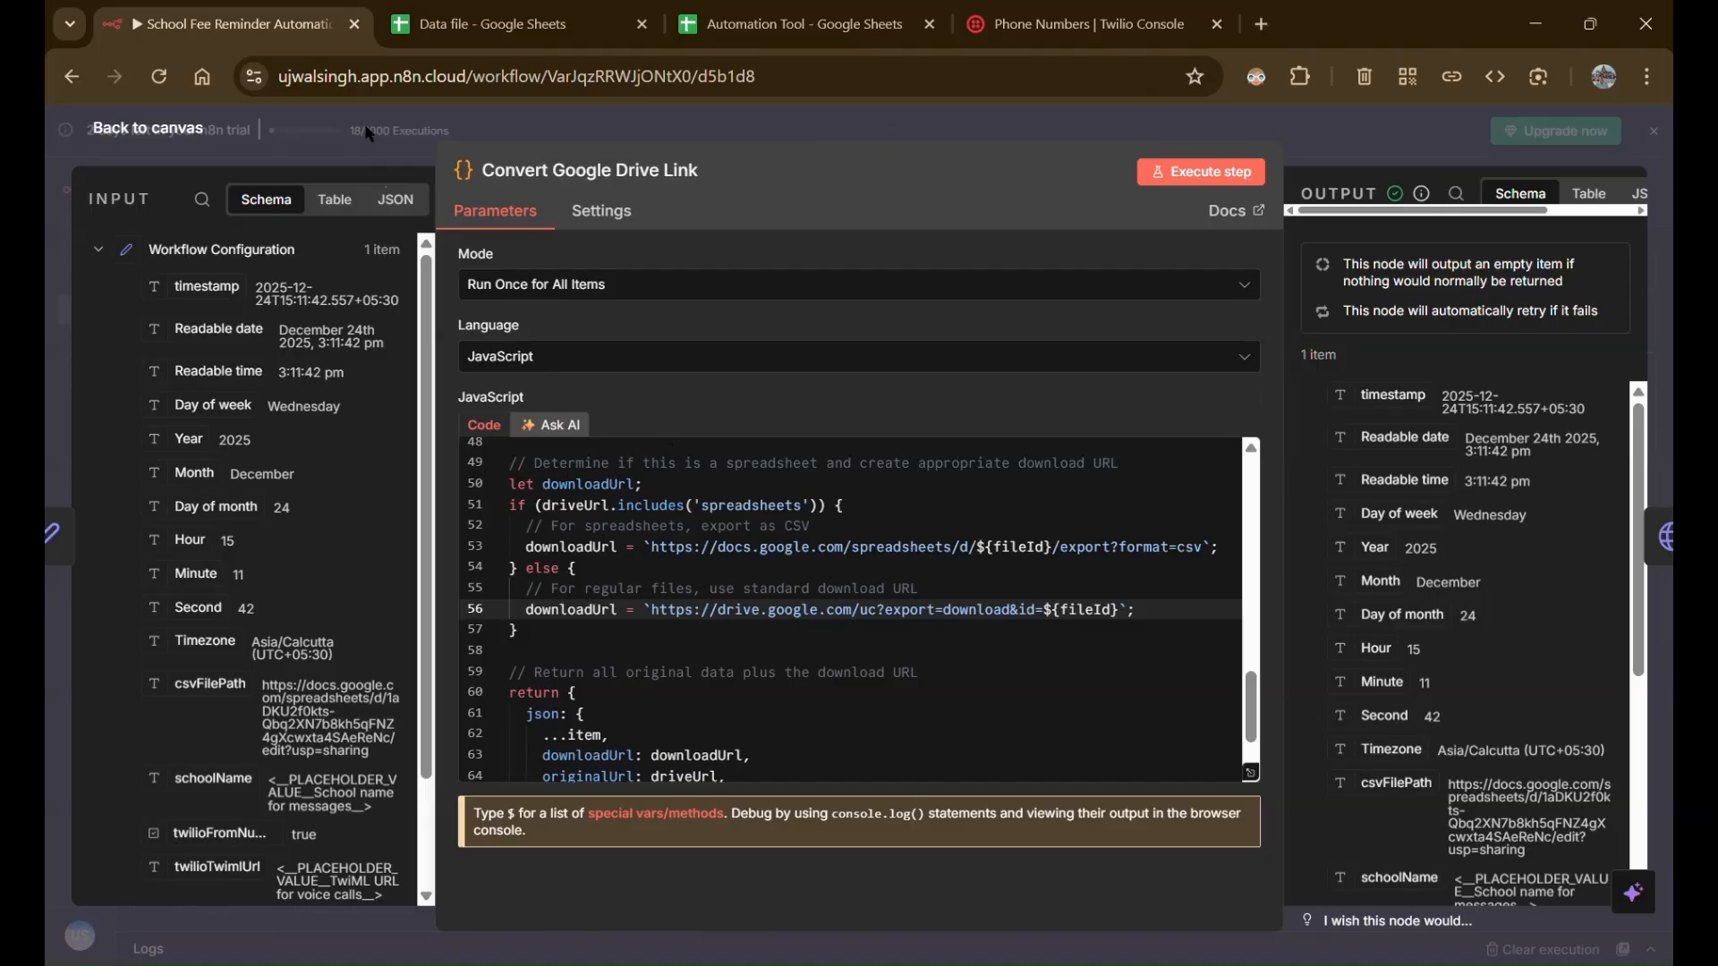
click(367, 132)
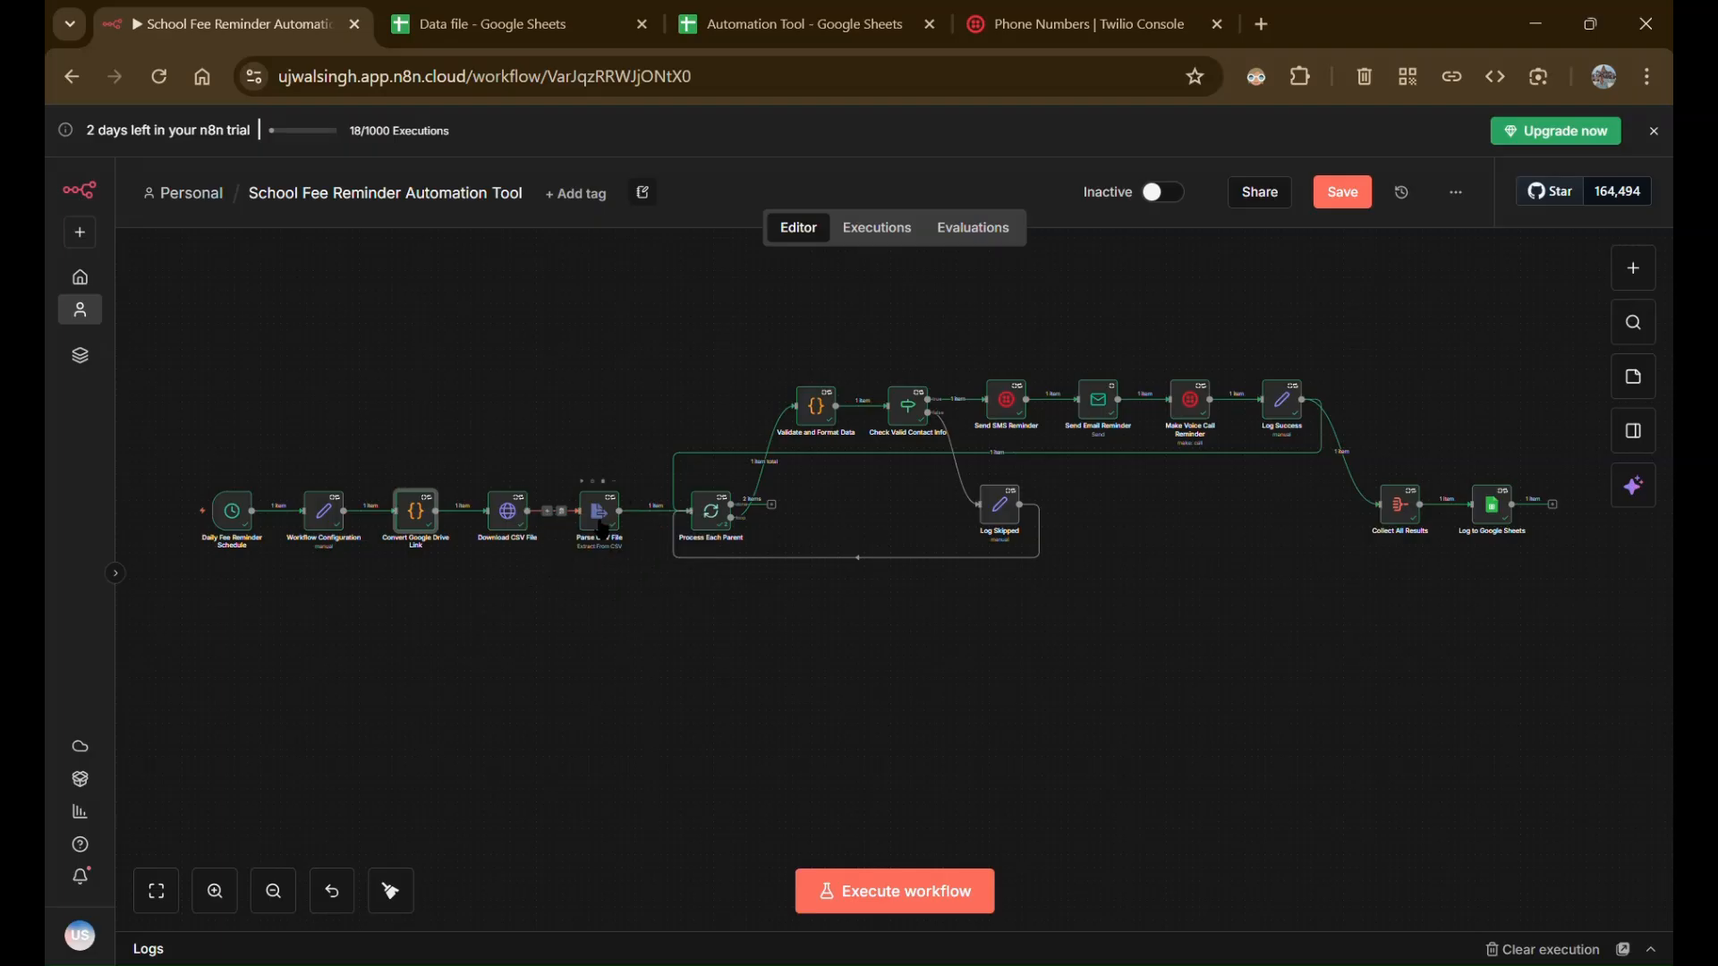
Compare the Parse CSV File node's output fields with row 2 of the Data file sheet, and return to the workflow canvas
double_click(603, 523)
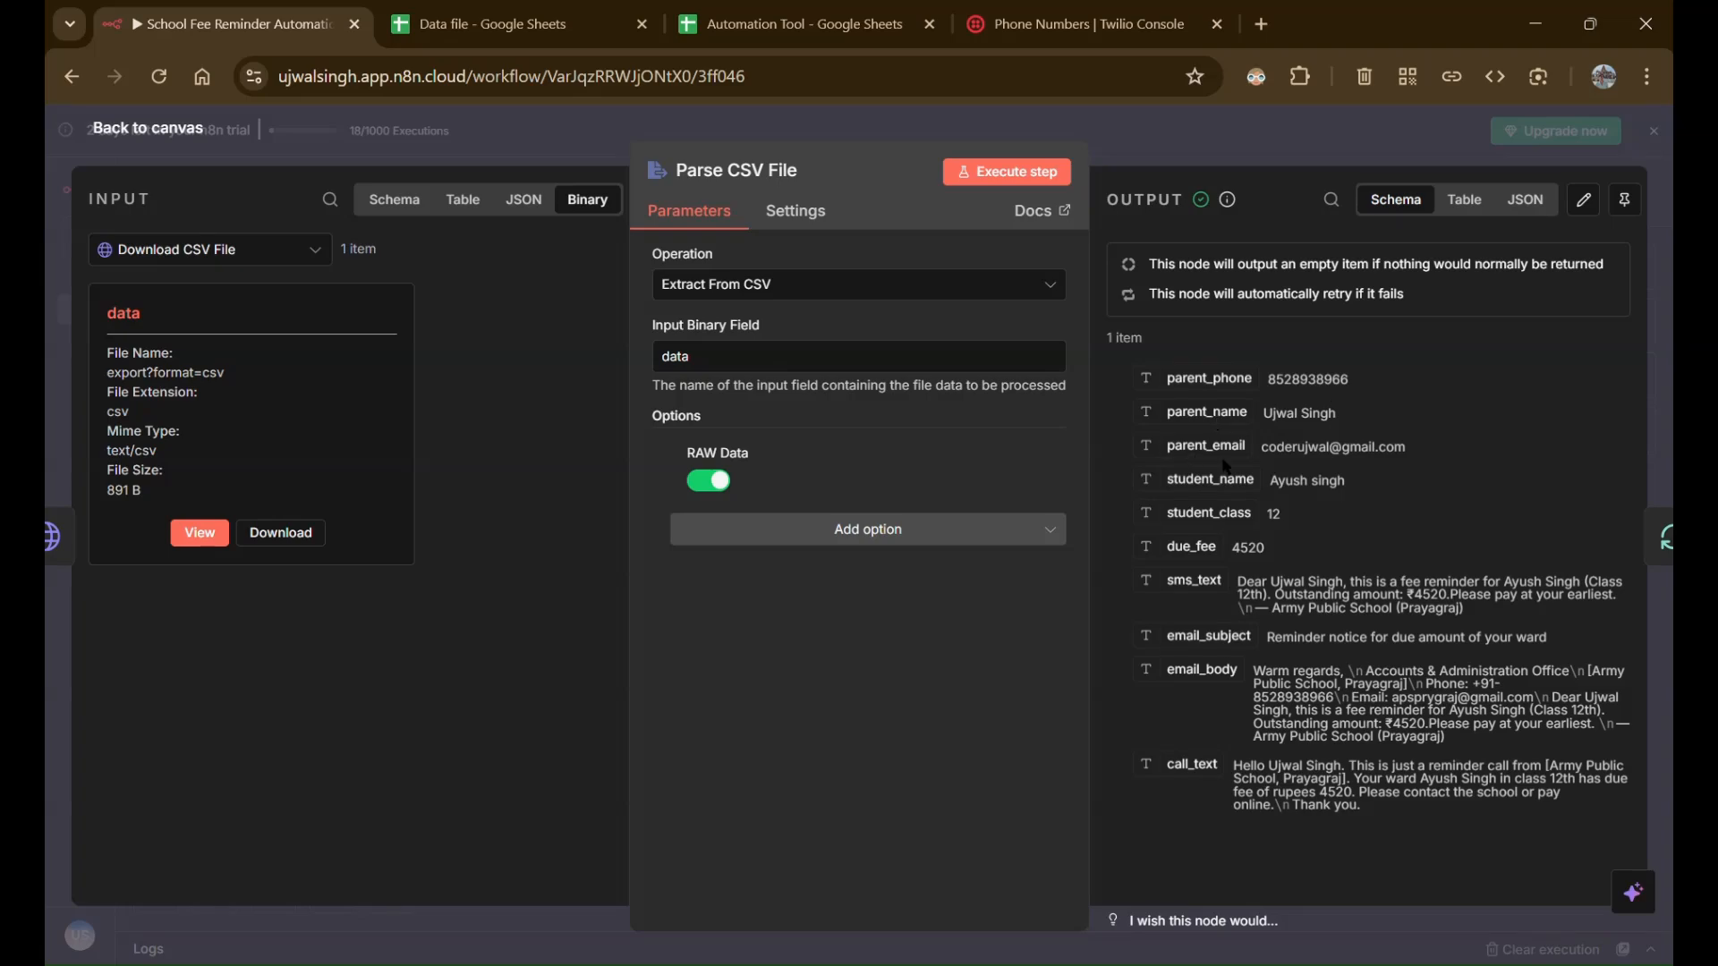
click(492, 24)
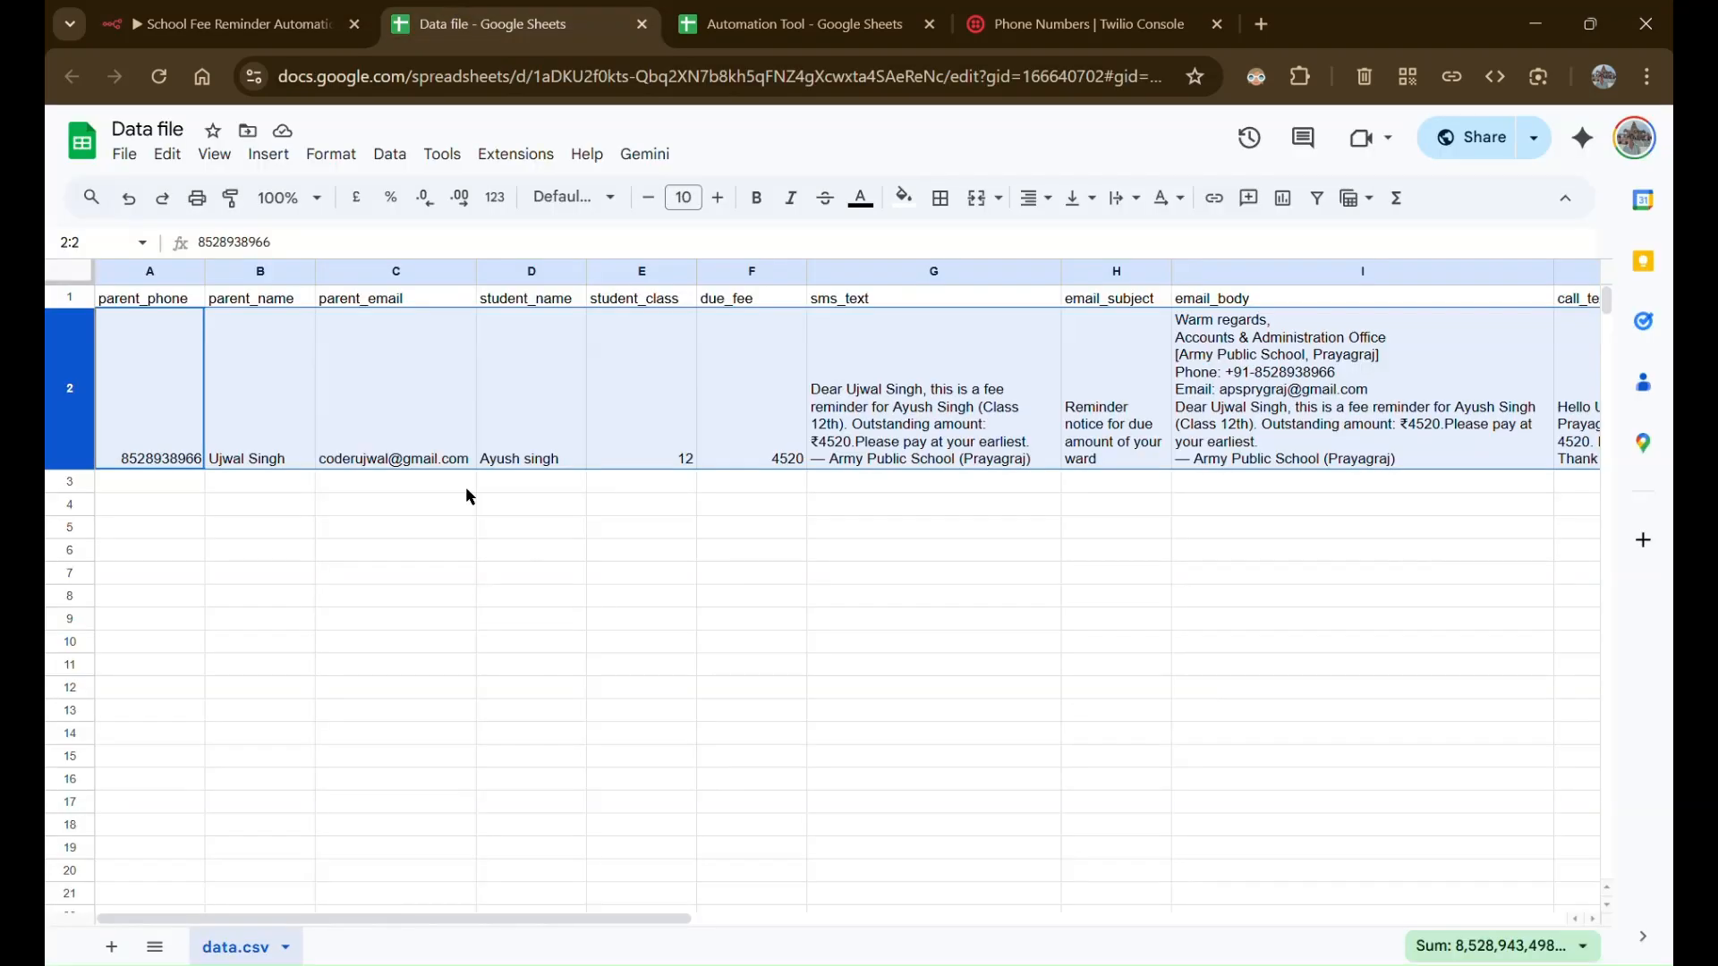
click(263, 18)
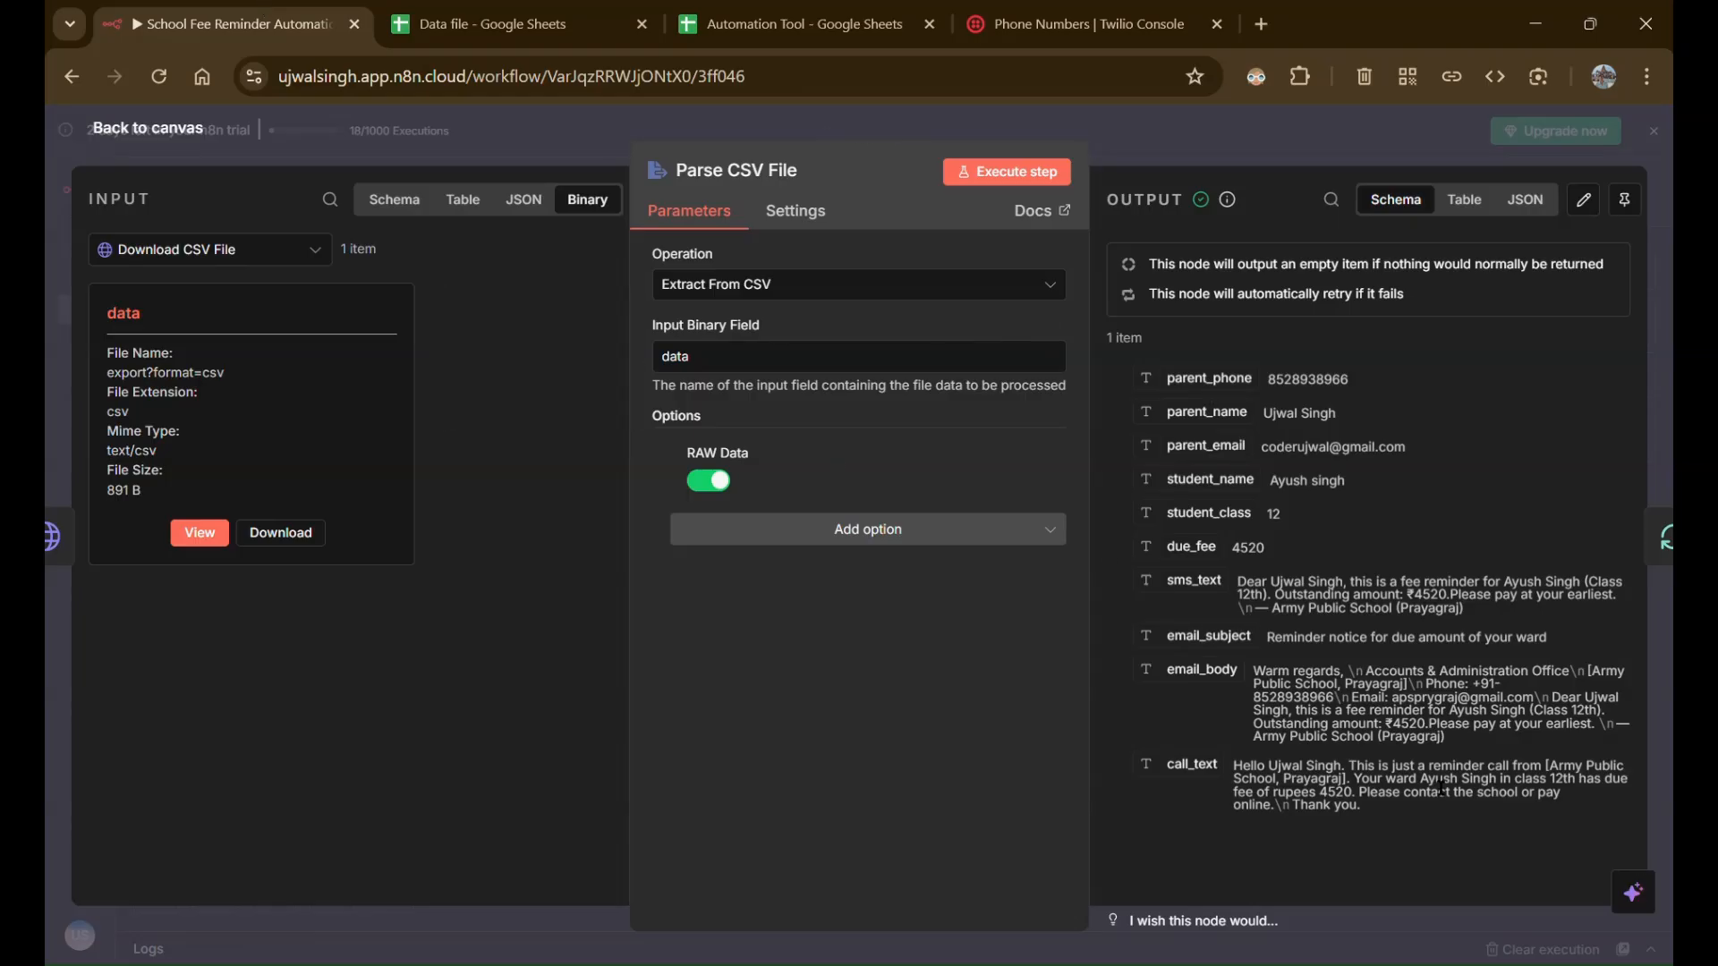
click(401, 150)
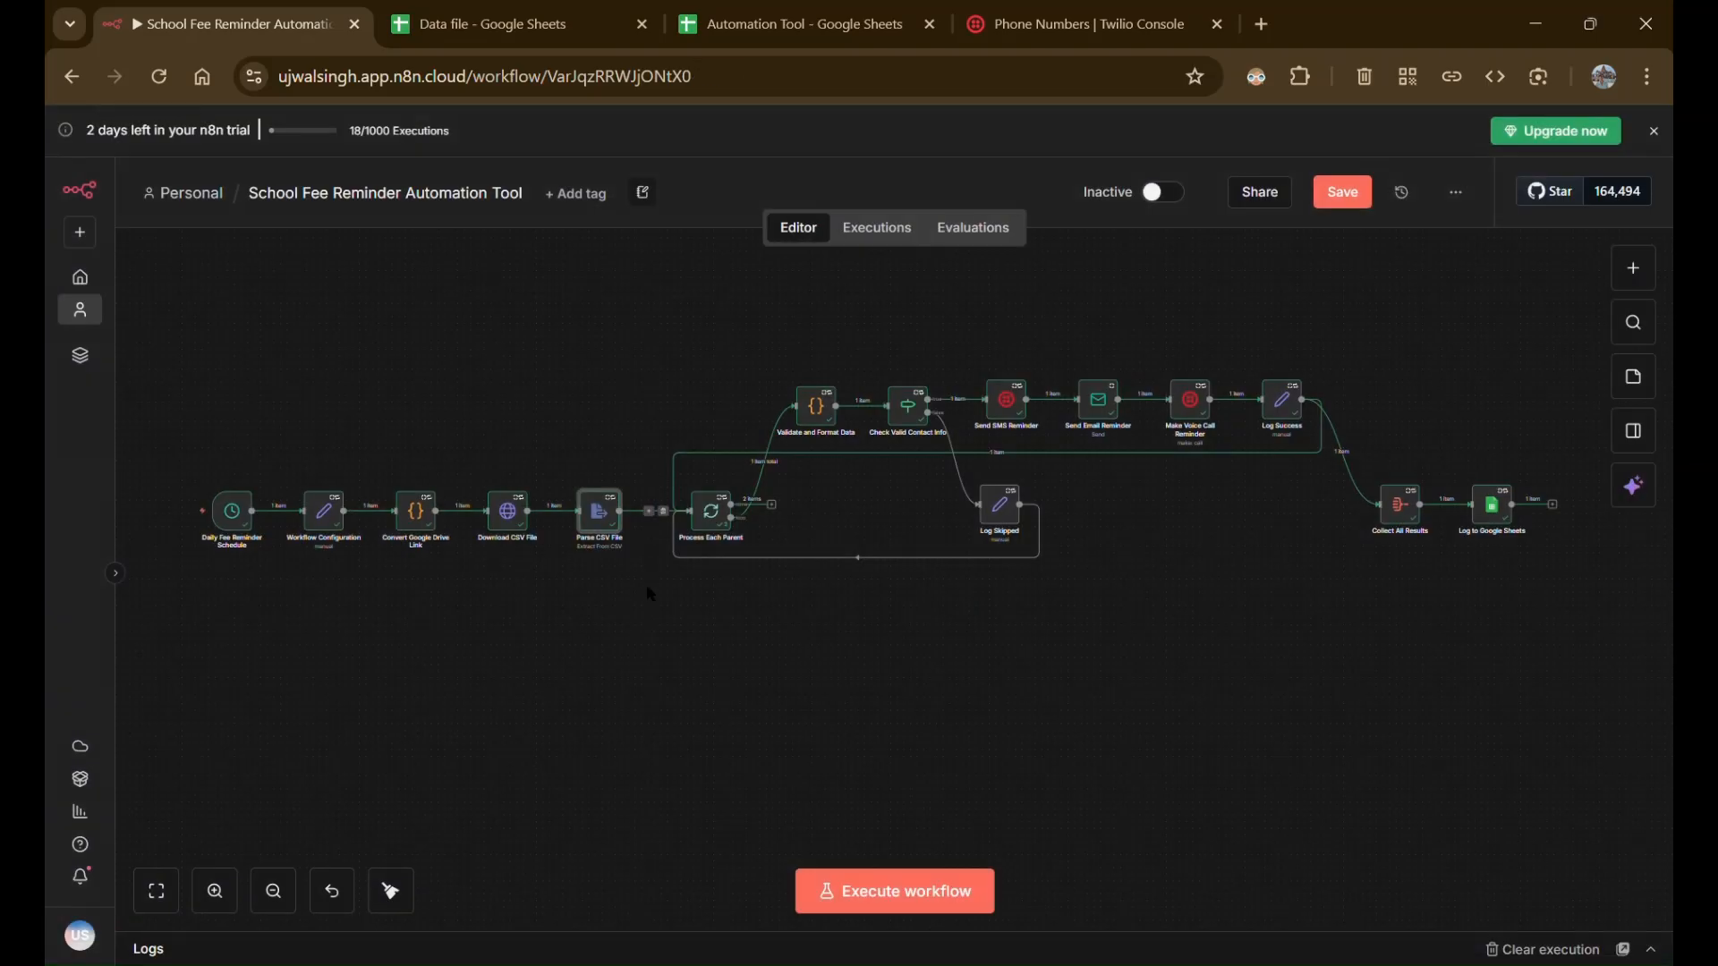
Open the Process Each Parent node and compare its input with the parent_phone and parent_name columns of the Data file sheet
double_click(710, 517)
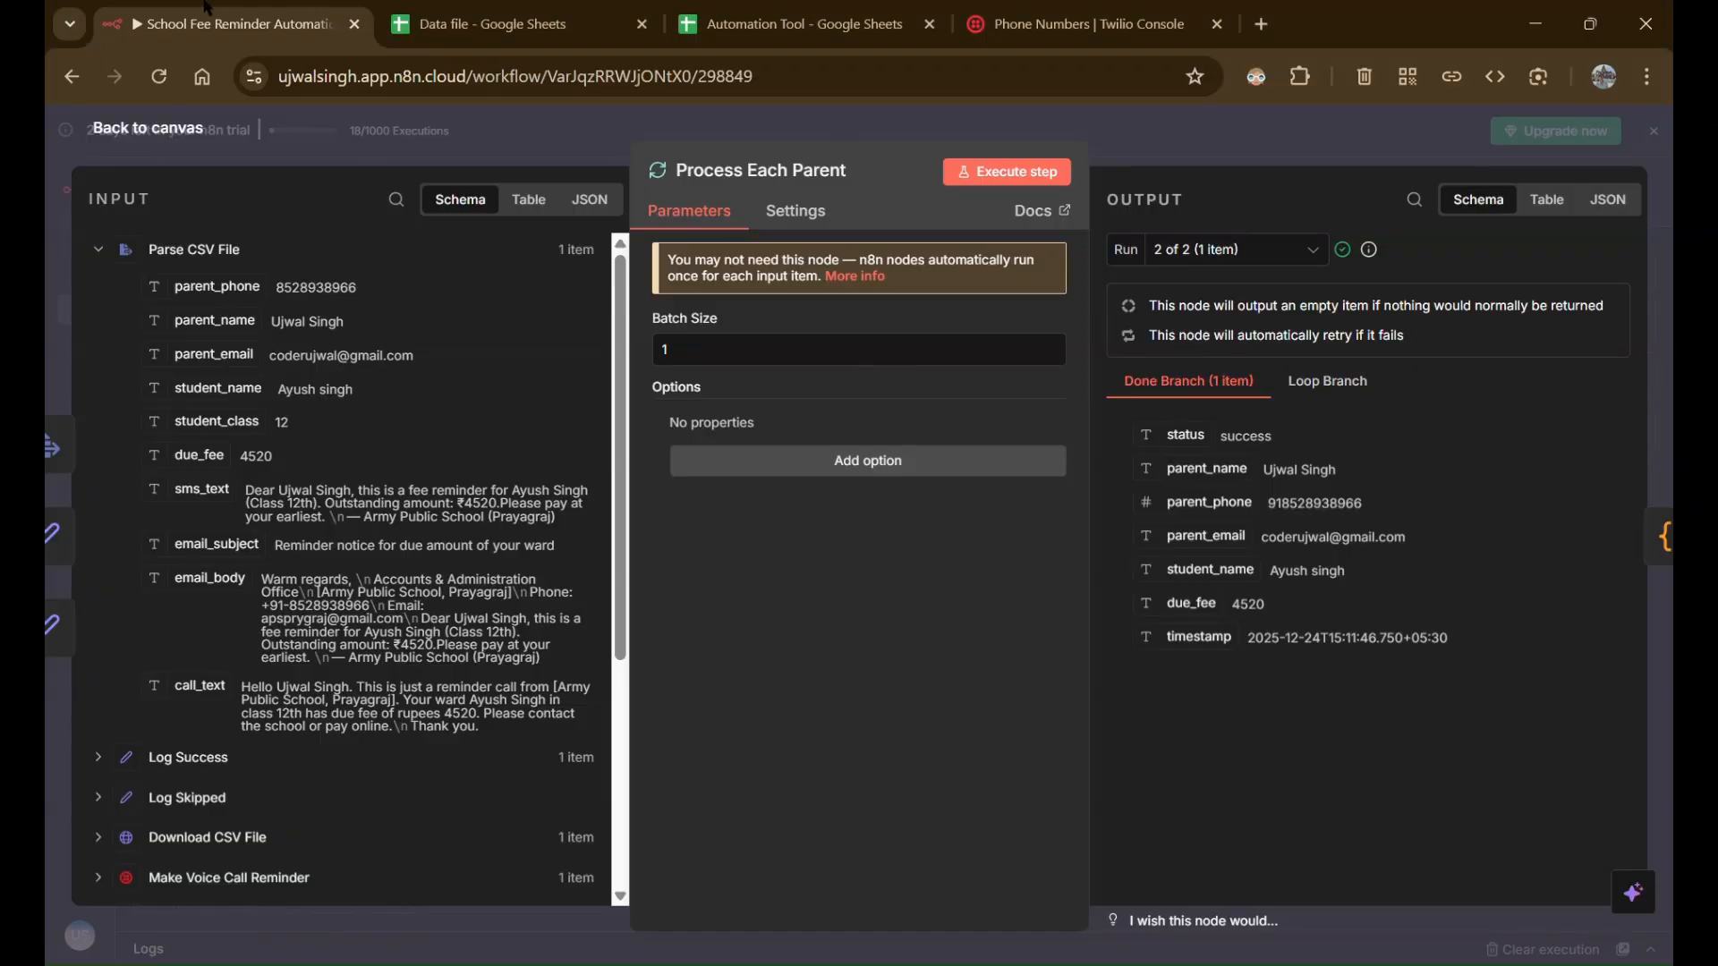
key(ctrl+Tab)
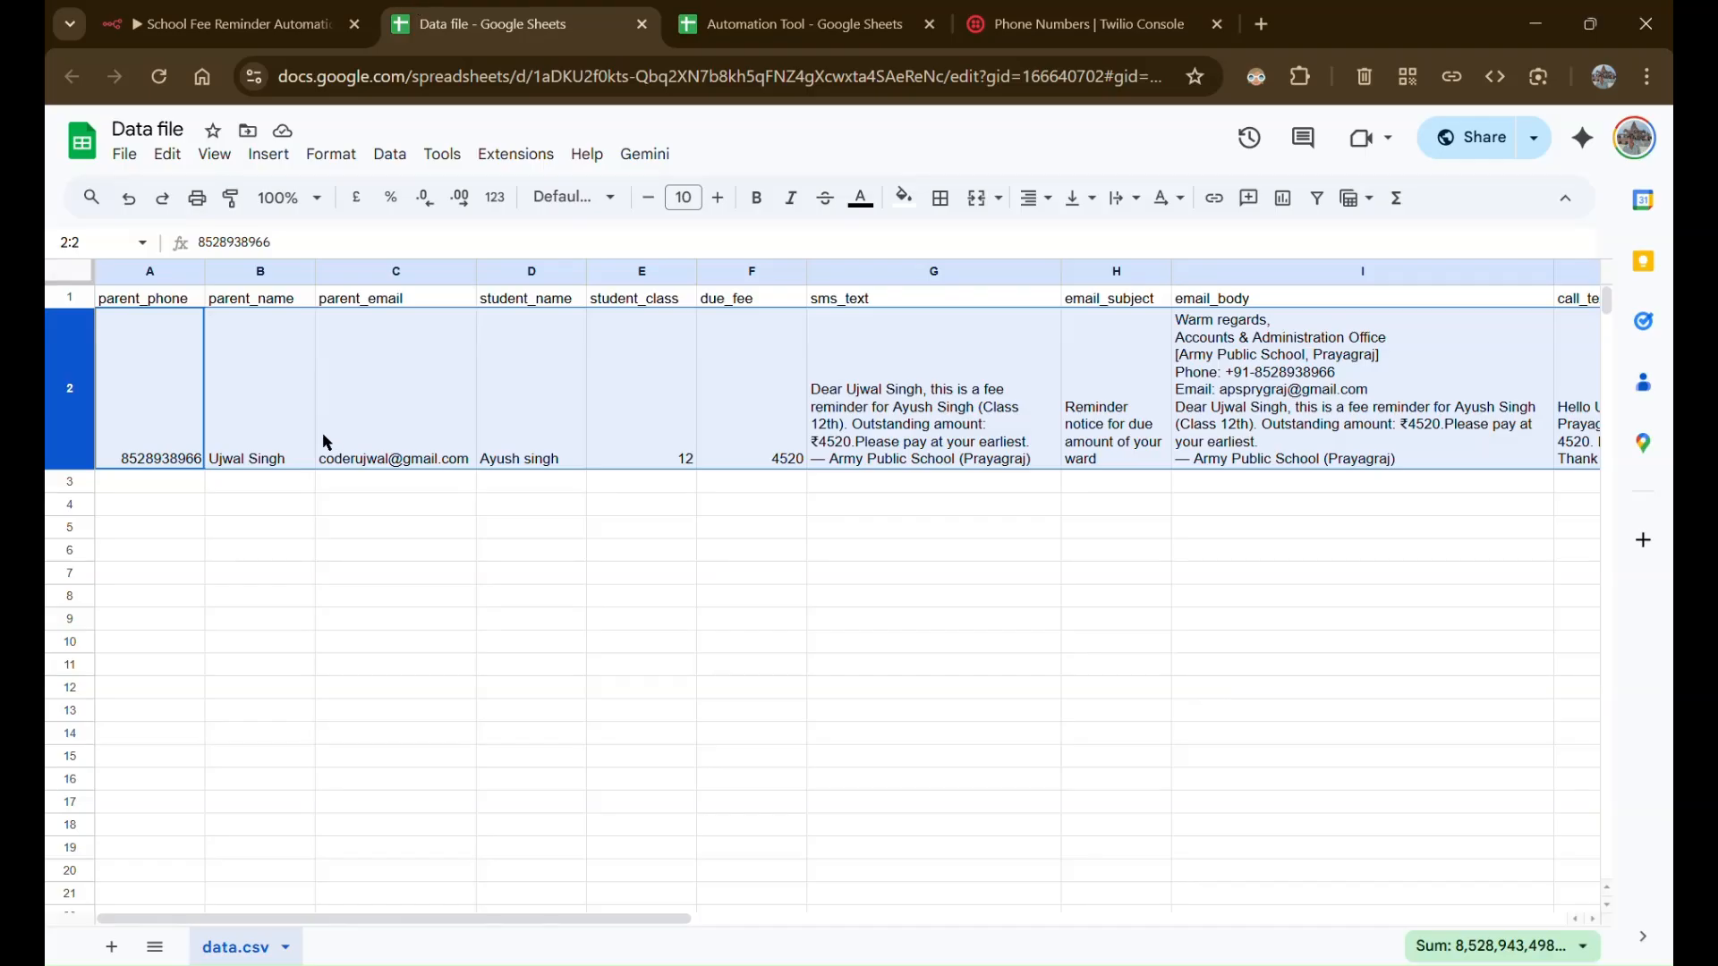
click(158, 275)
click(246, 273)
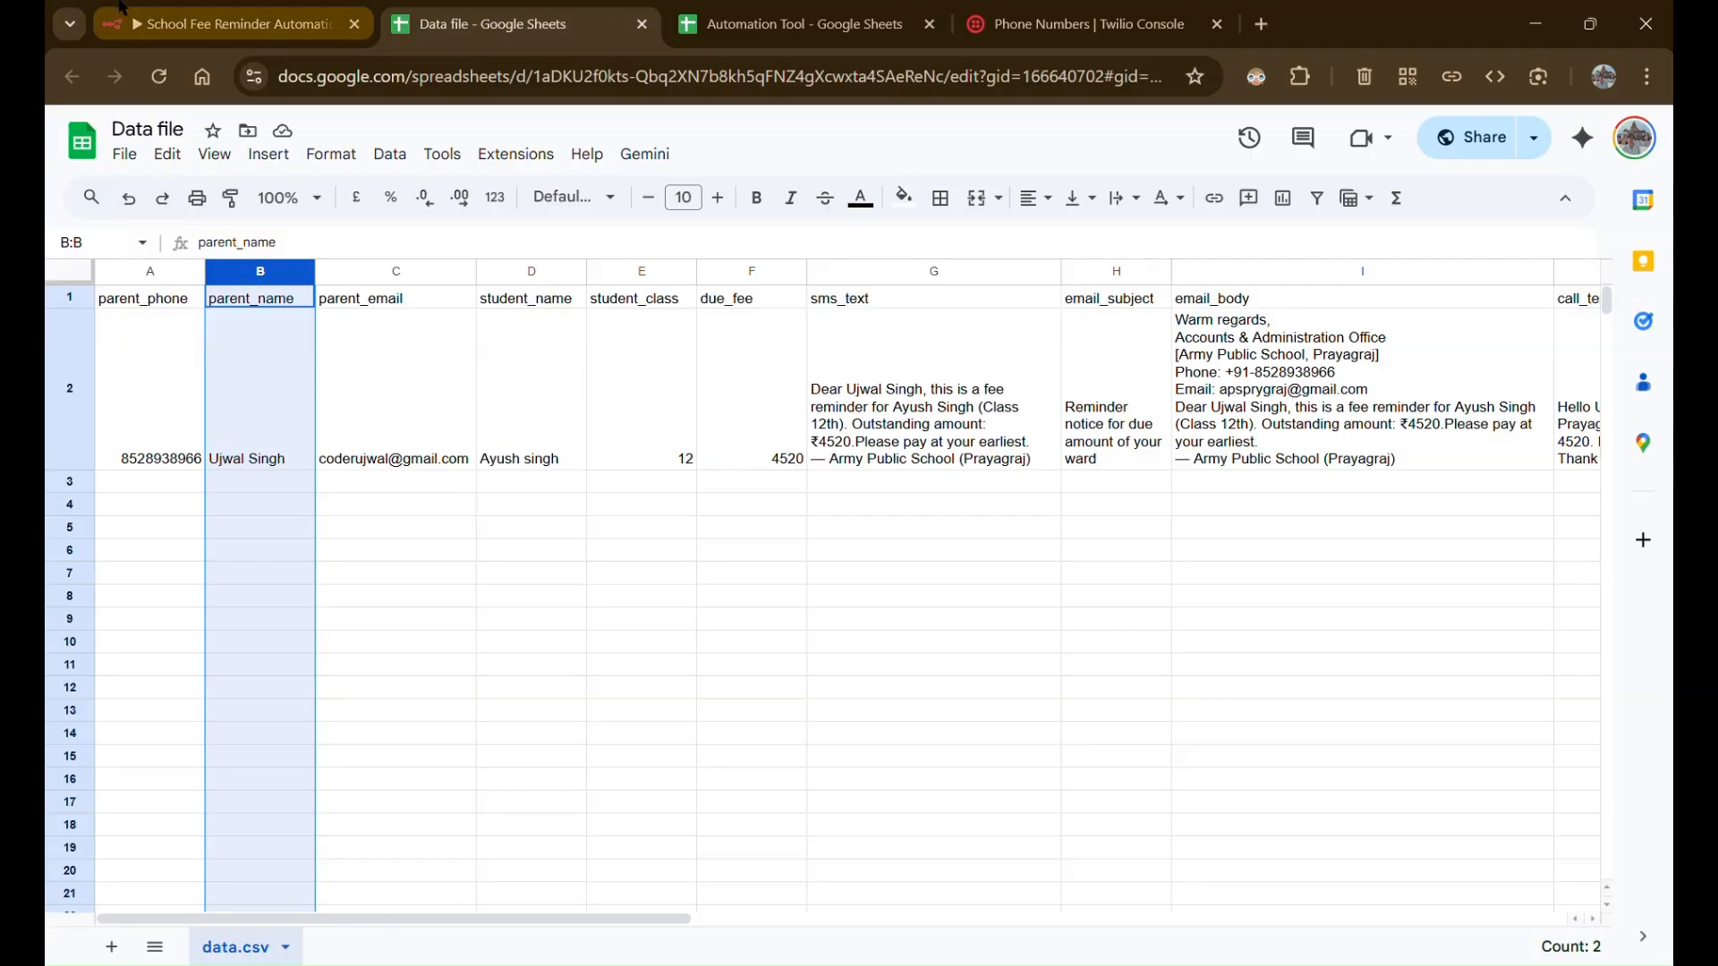
click(251, 7)
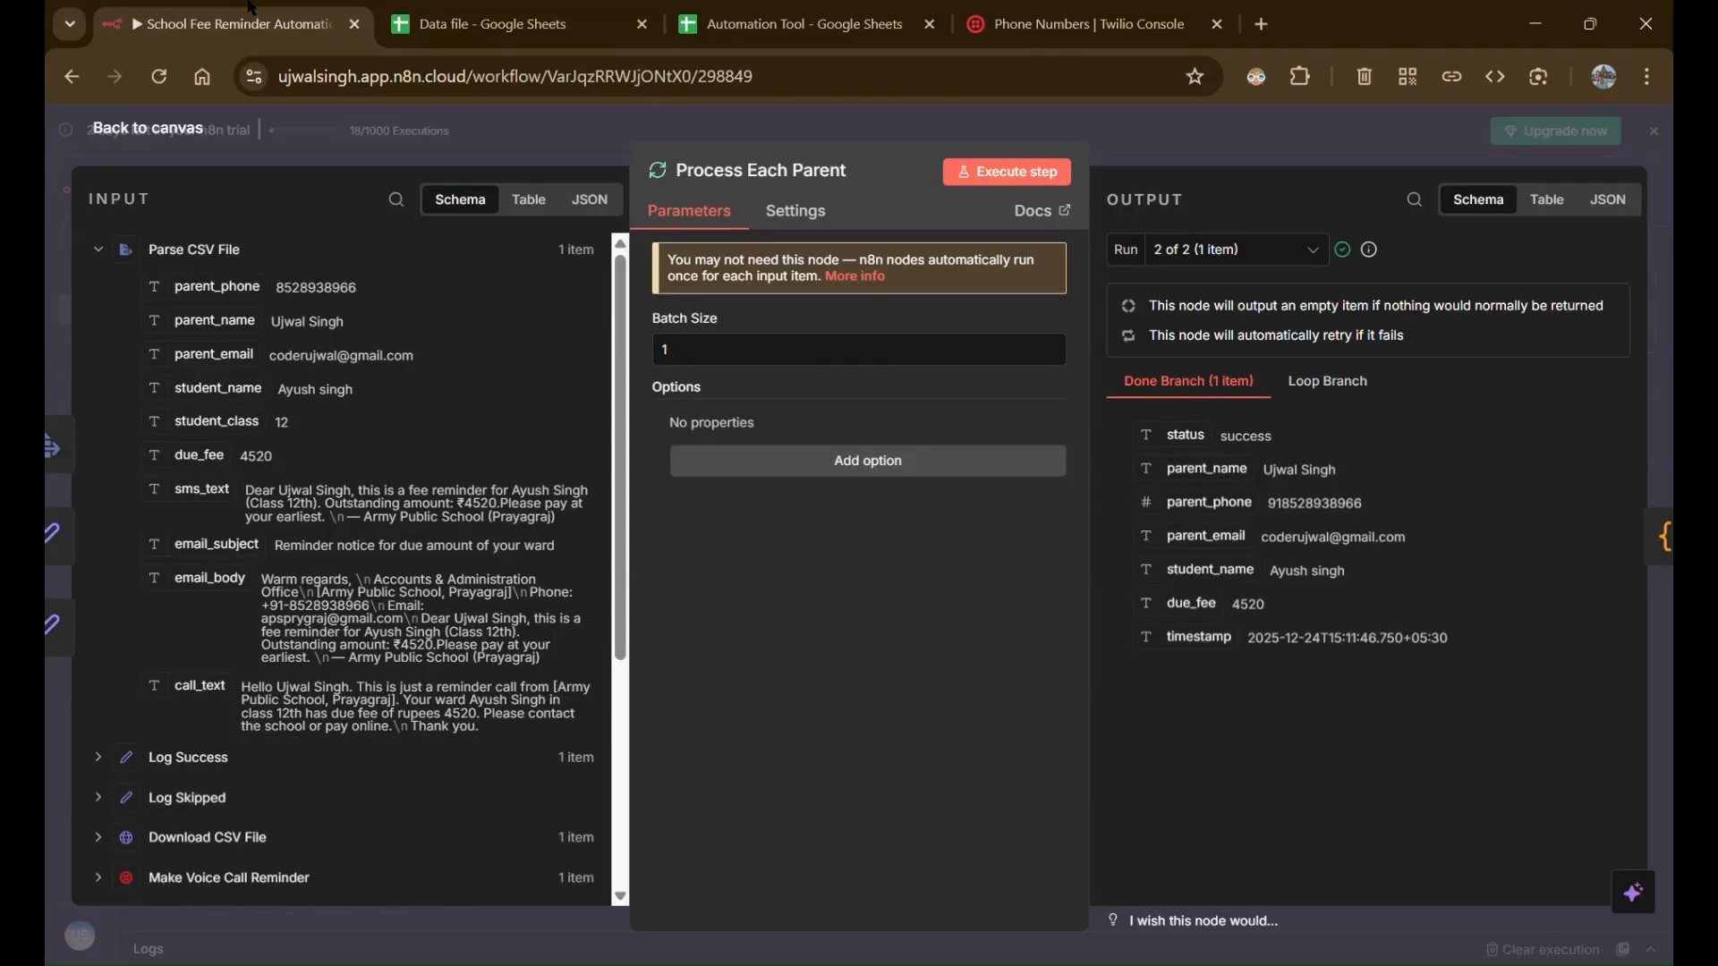
Set the Process Each Parent node's Batch Size to 10, check the Data file sheet, and return to the canvas
click(756, 356)
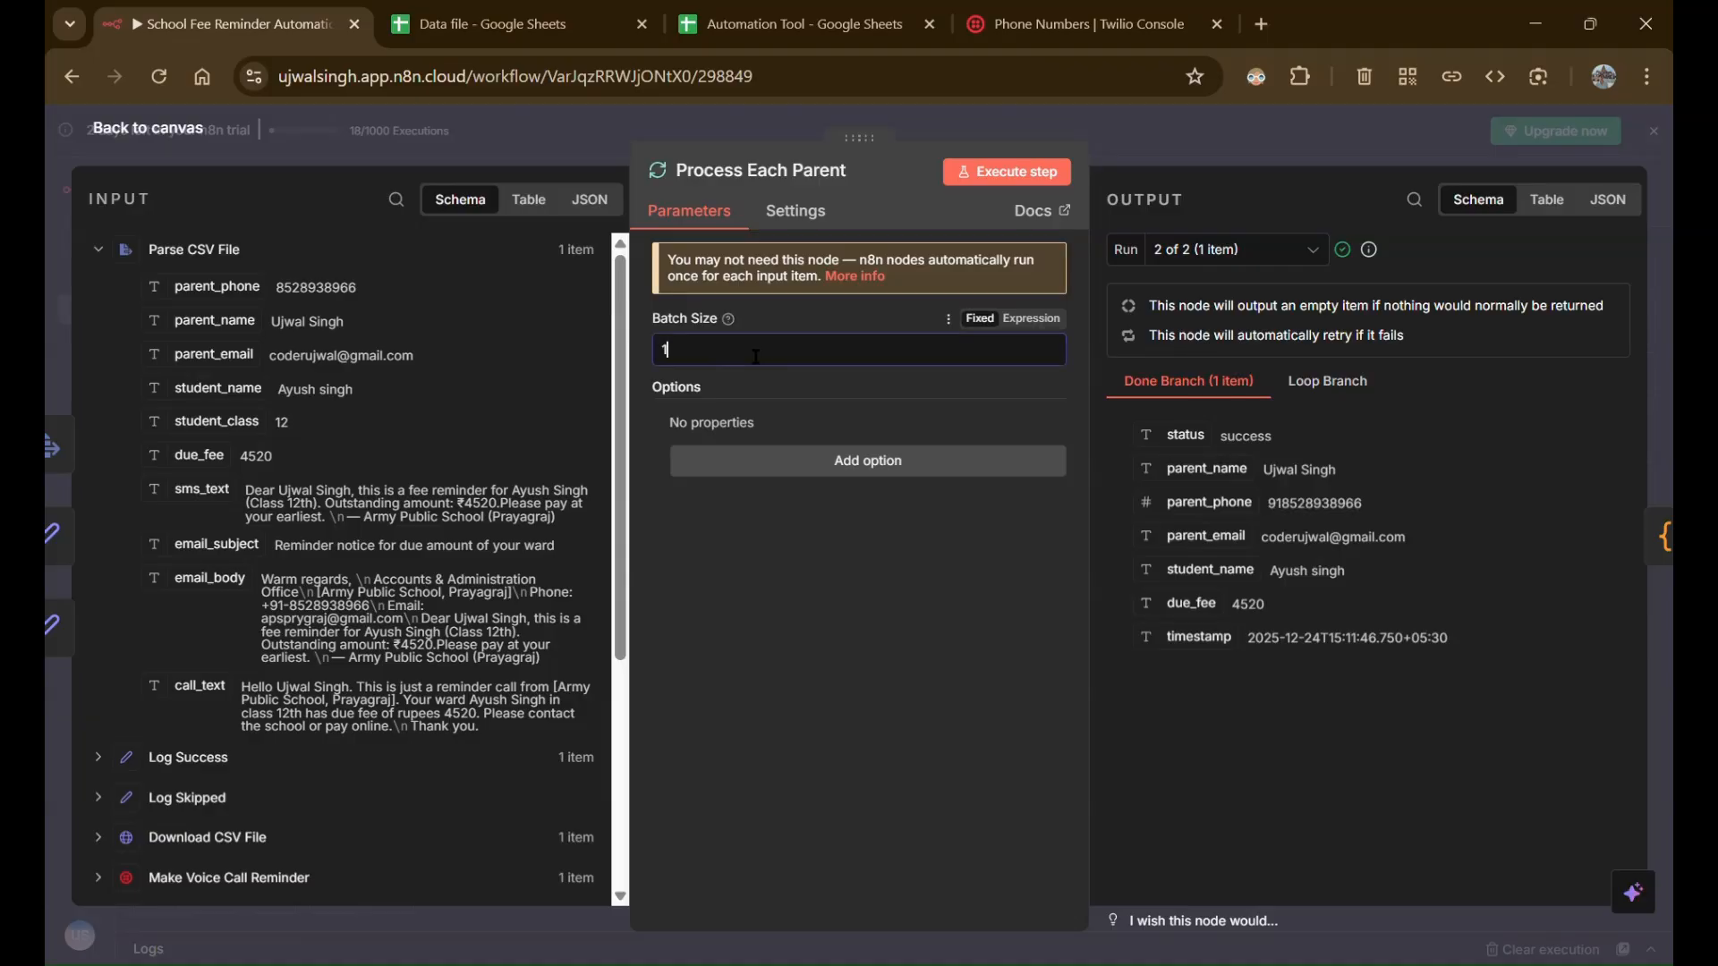
text(0)
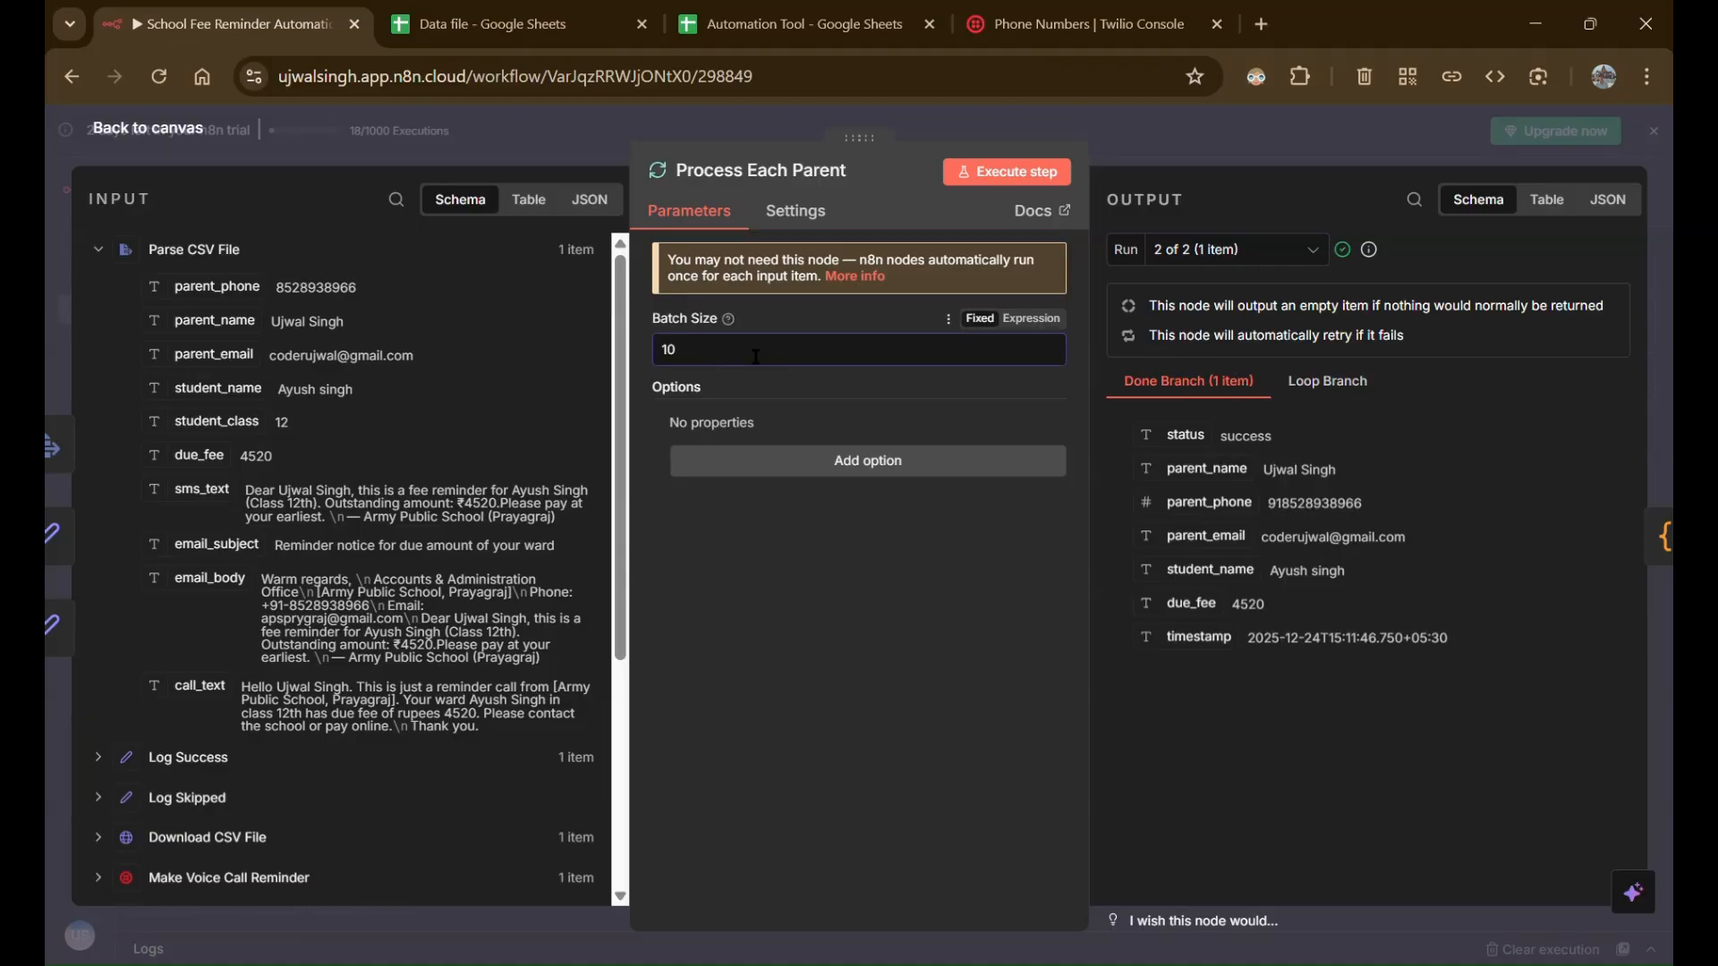
click(517, 9)
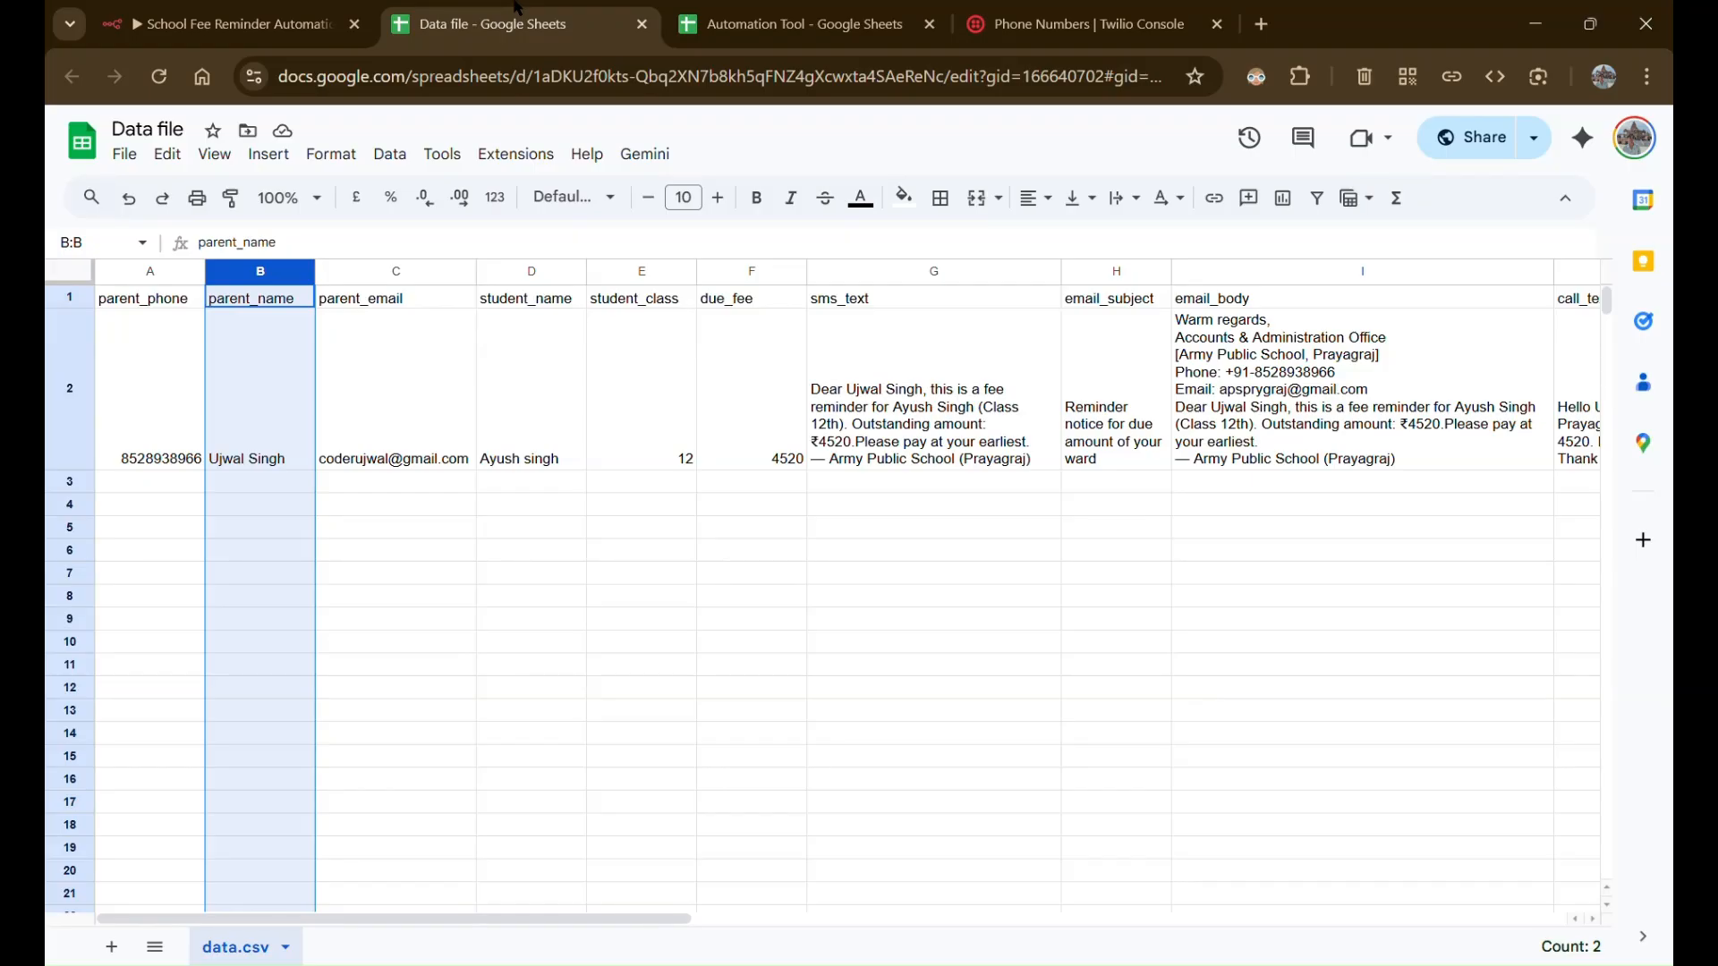
click(226, 12)
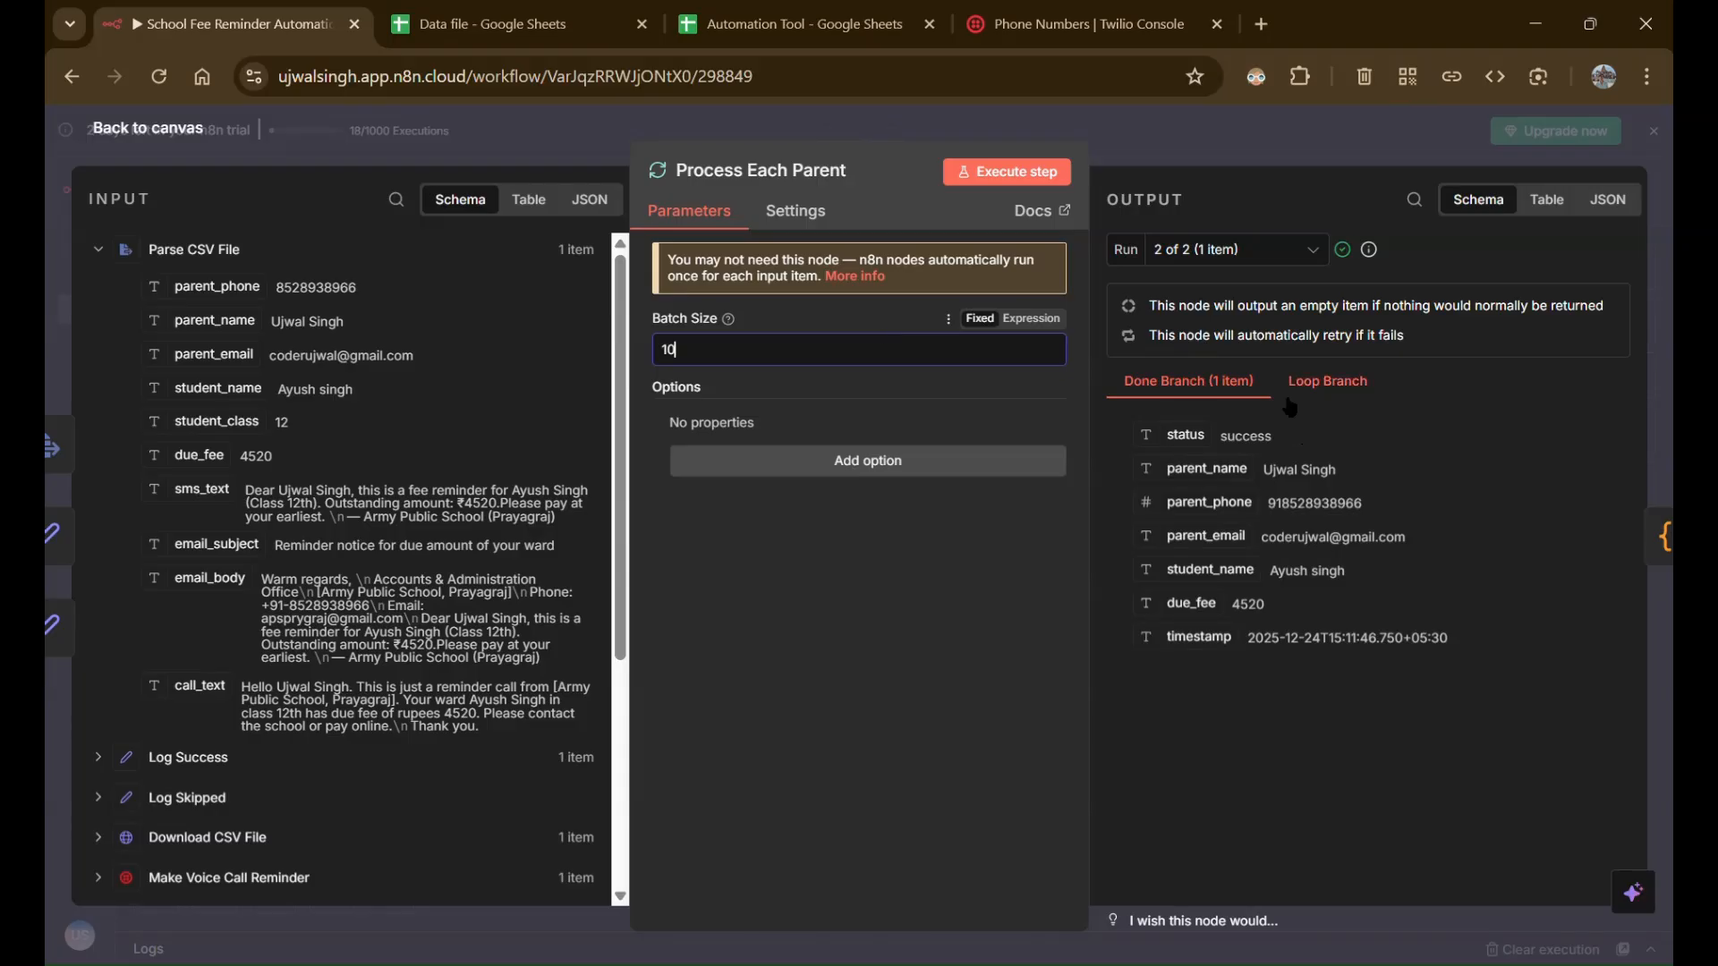
click(460, 146)
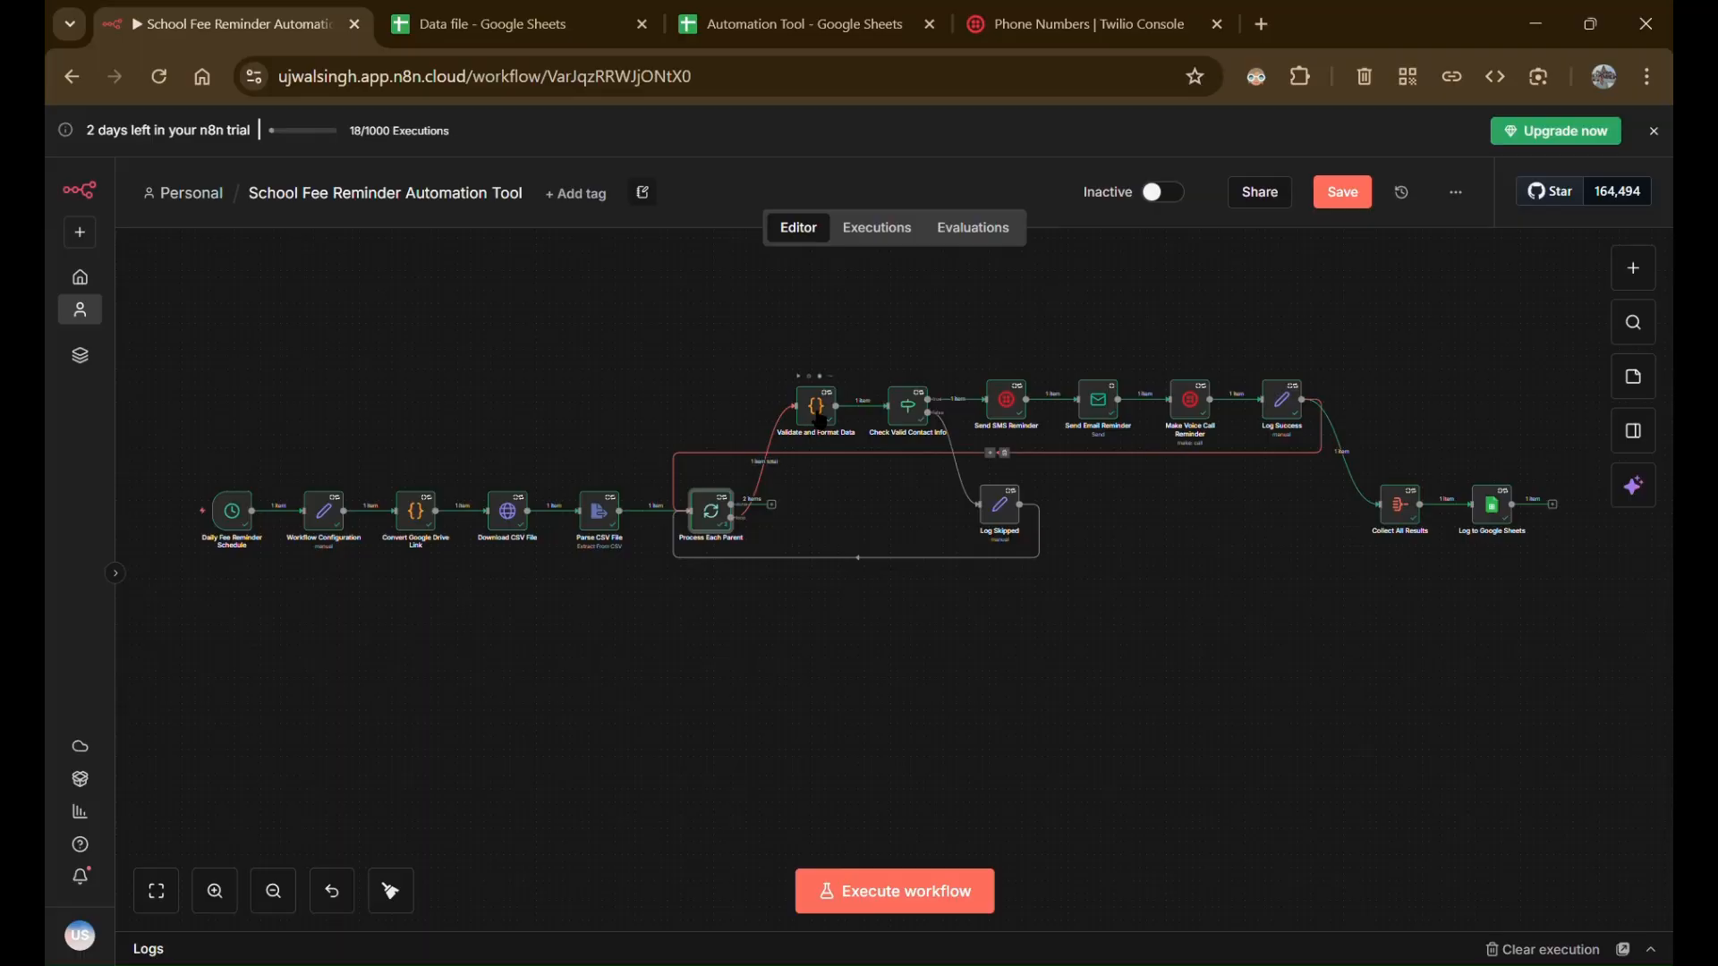
Examine the Validate and Format Data node's input, validation code and output fields
double_click(818, 413)
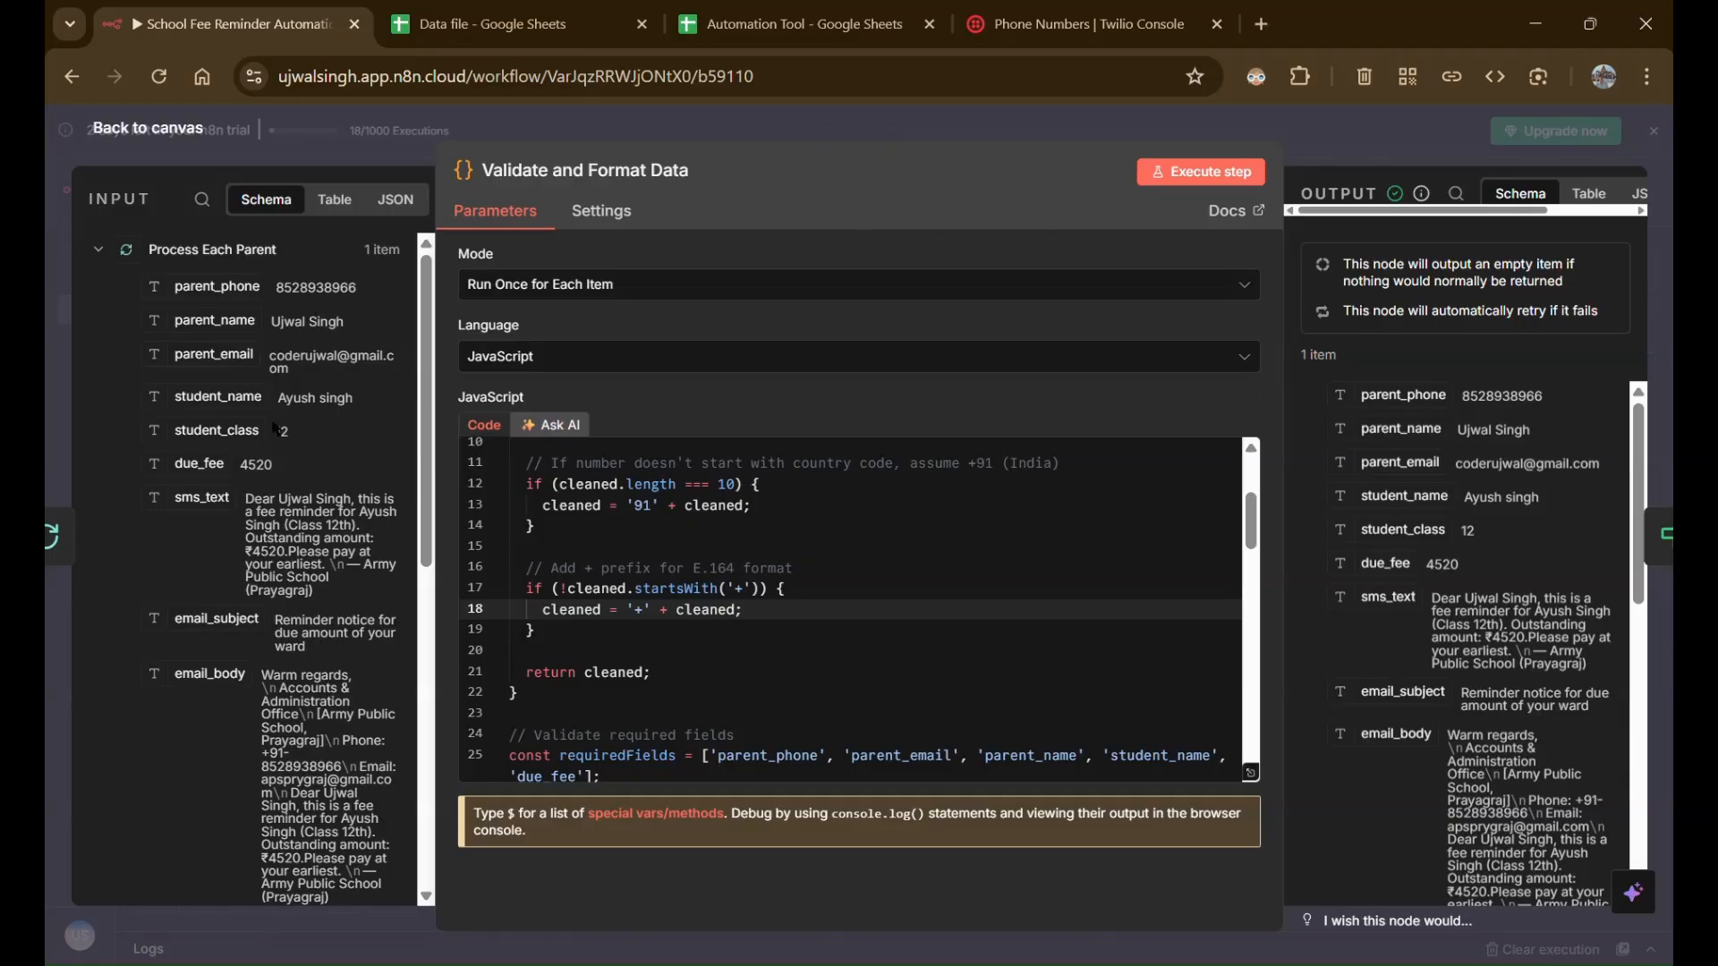
scroll(274, 425, down, 2)
scroll(274, 426, down, 3)
scroll(242, 376, up, 10)
scroll(699, 551, down, 5)
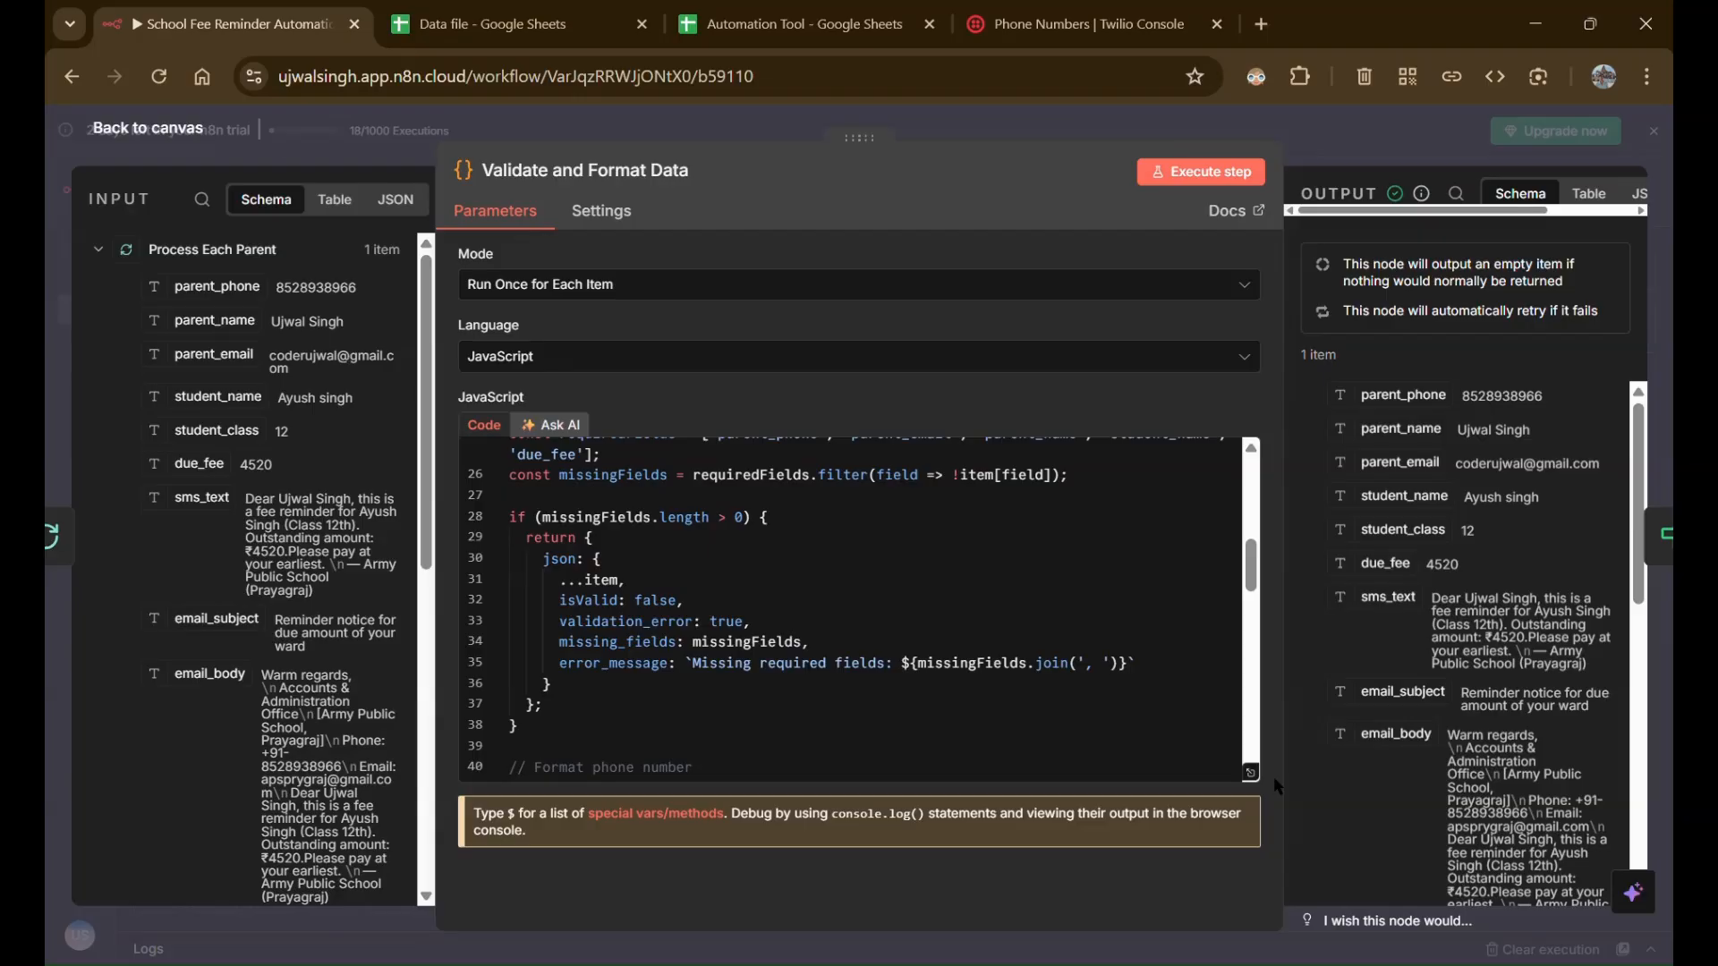
scroll(1399, 688, down, 10)
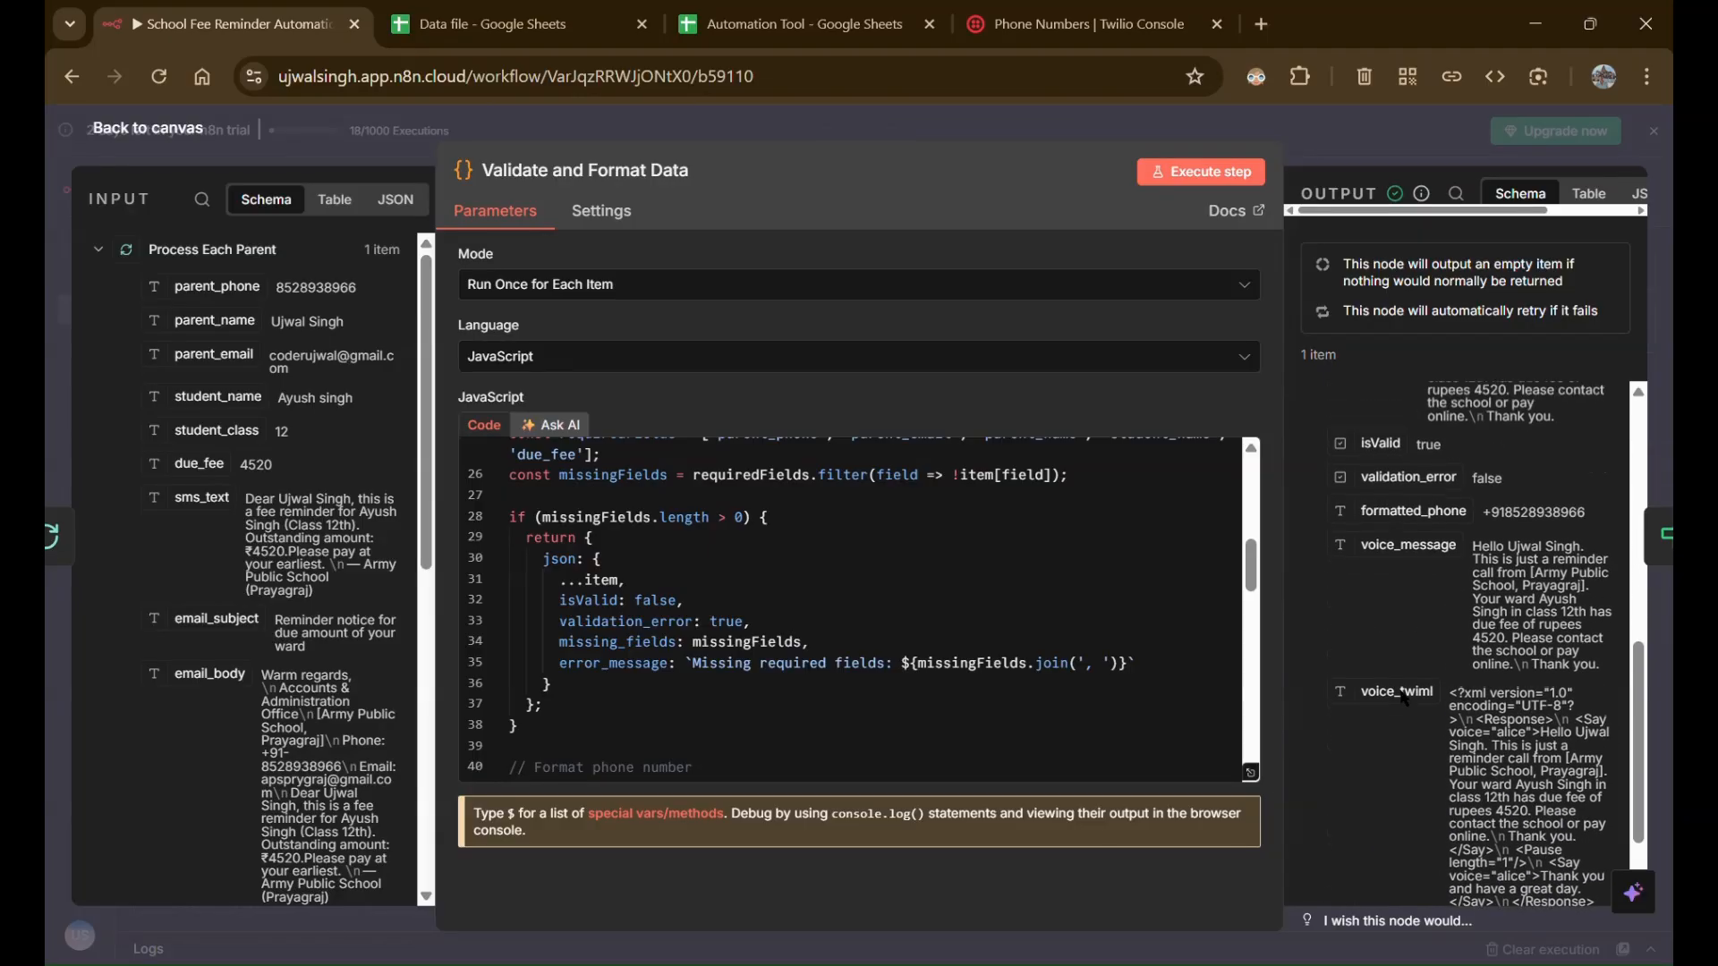
scroll(966, 622, up, 8)
scroll(1453, 593, up, 3)
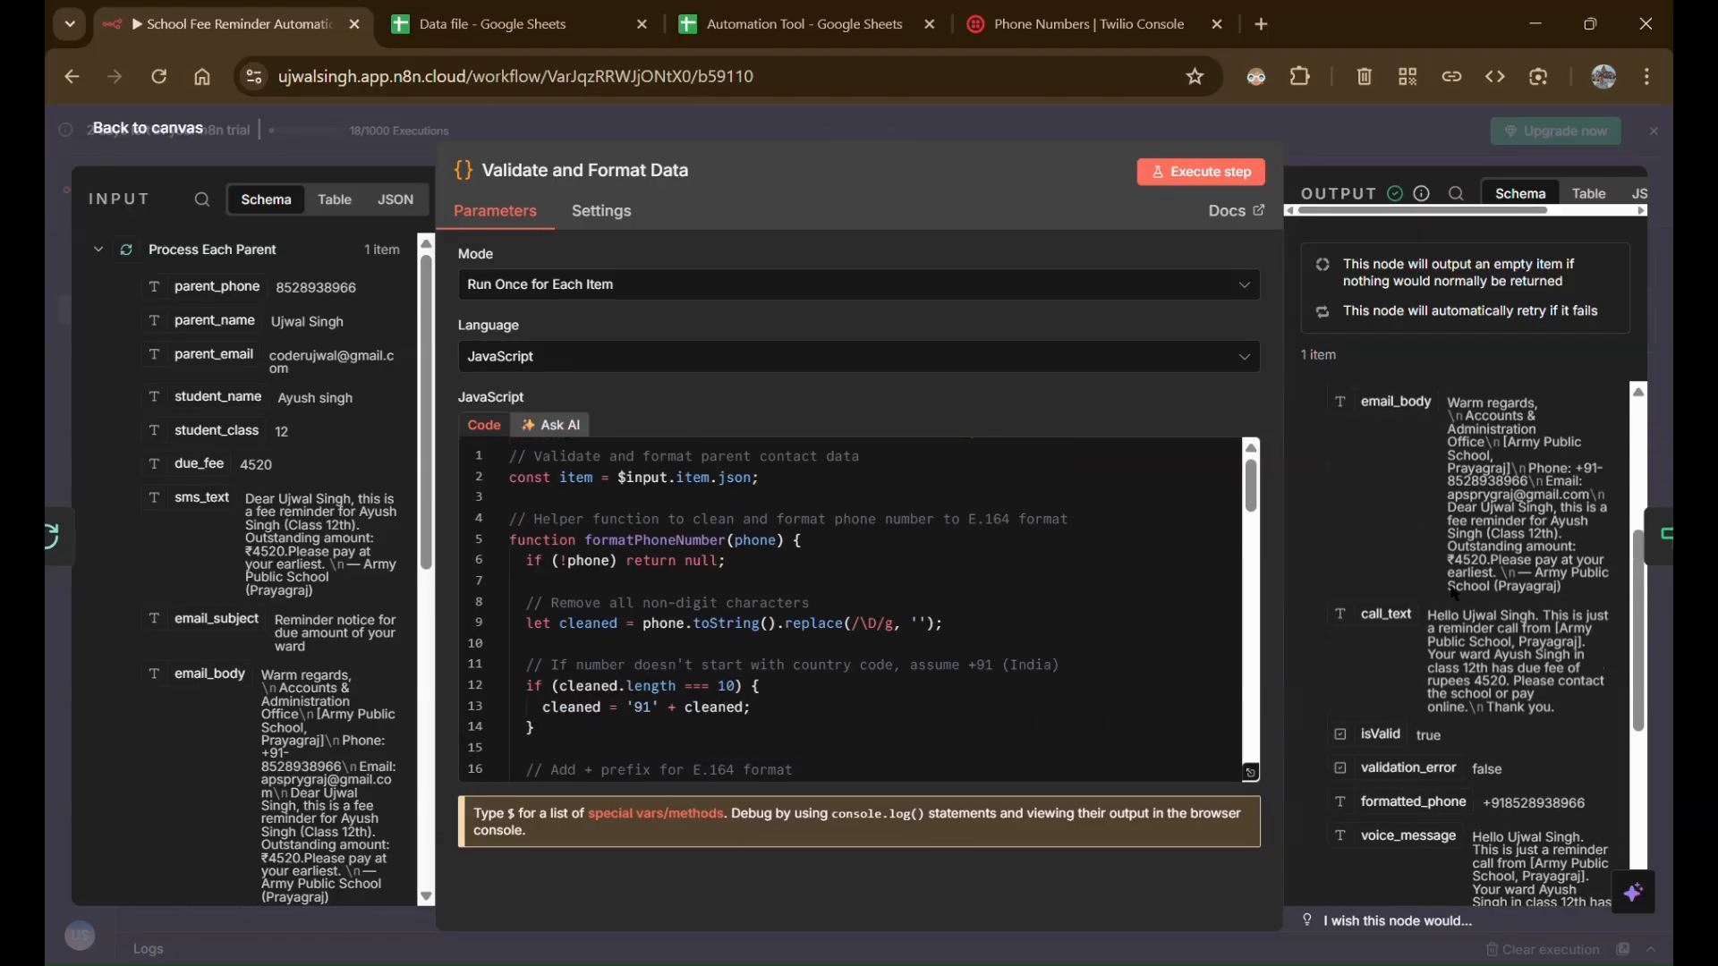
scroll(1453, 593, up, 4)
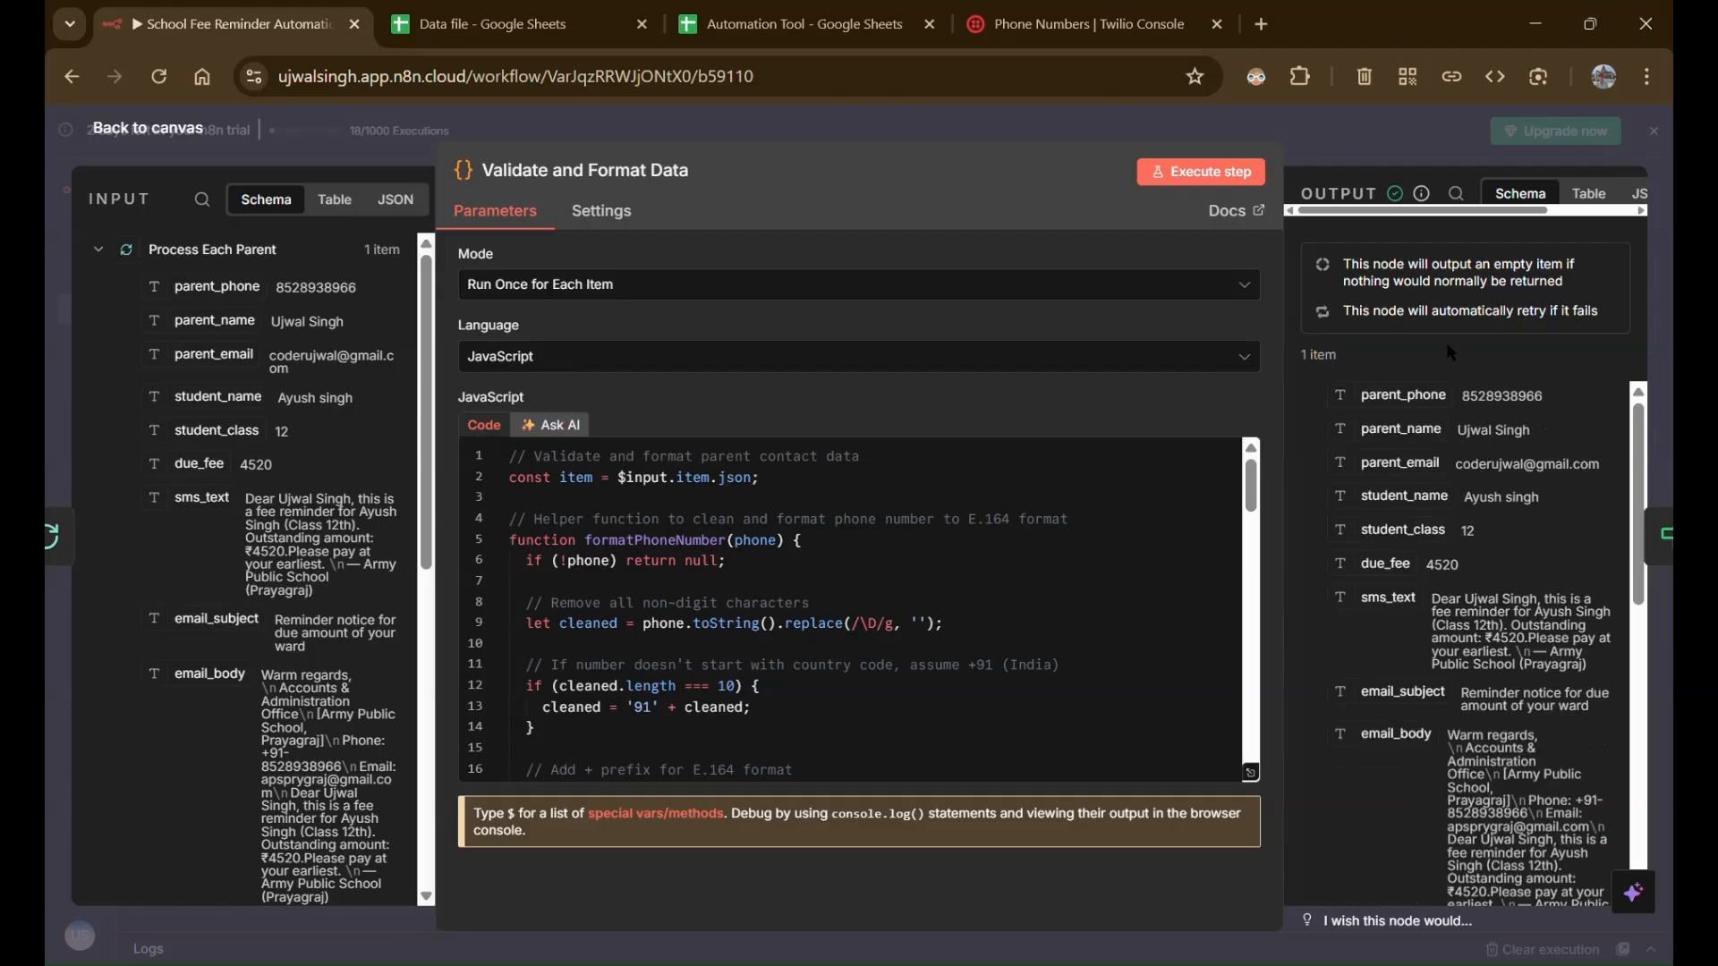
Compare the parent_phone input with the formatted_phone output in the Validate and Format Data node, and read the voice output and call_text fields
double_click(329, 298)
scroll(1440, 604, down, 5)
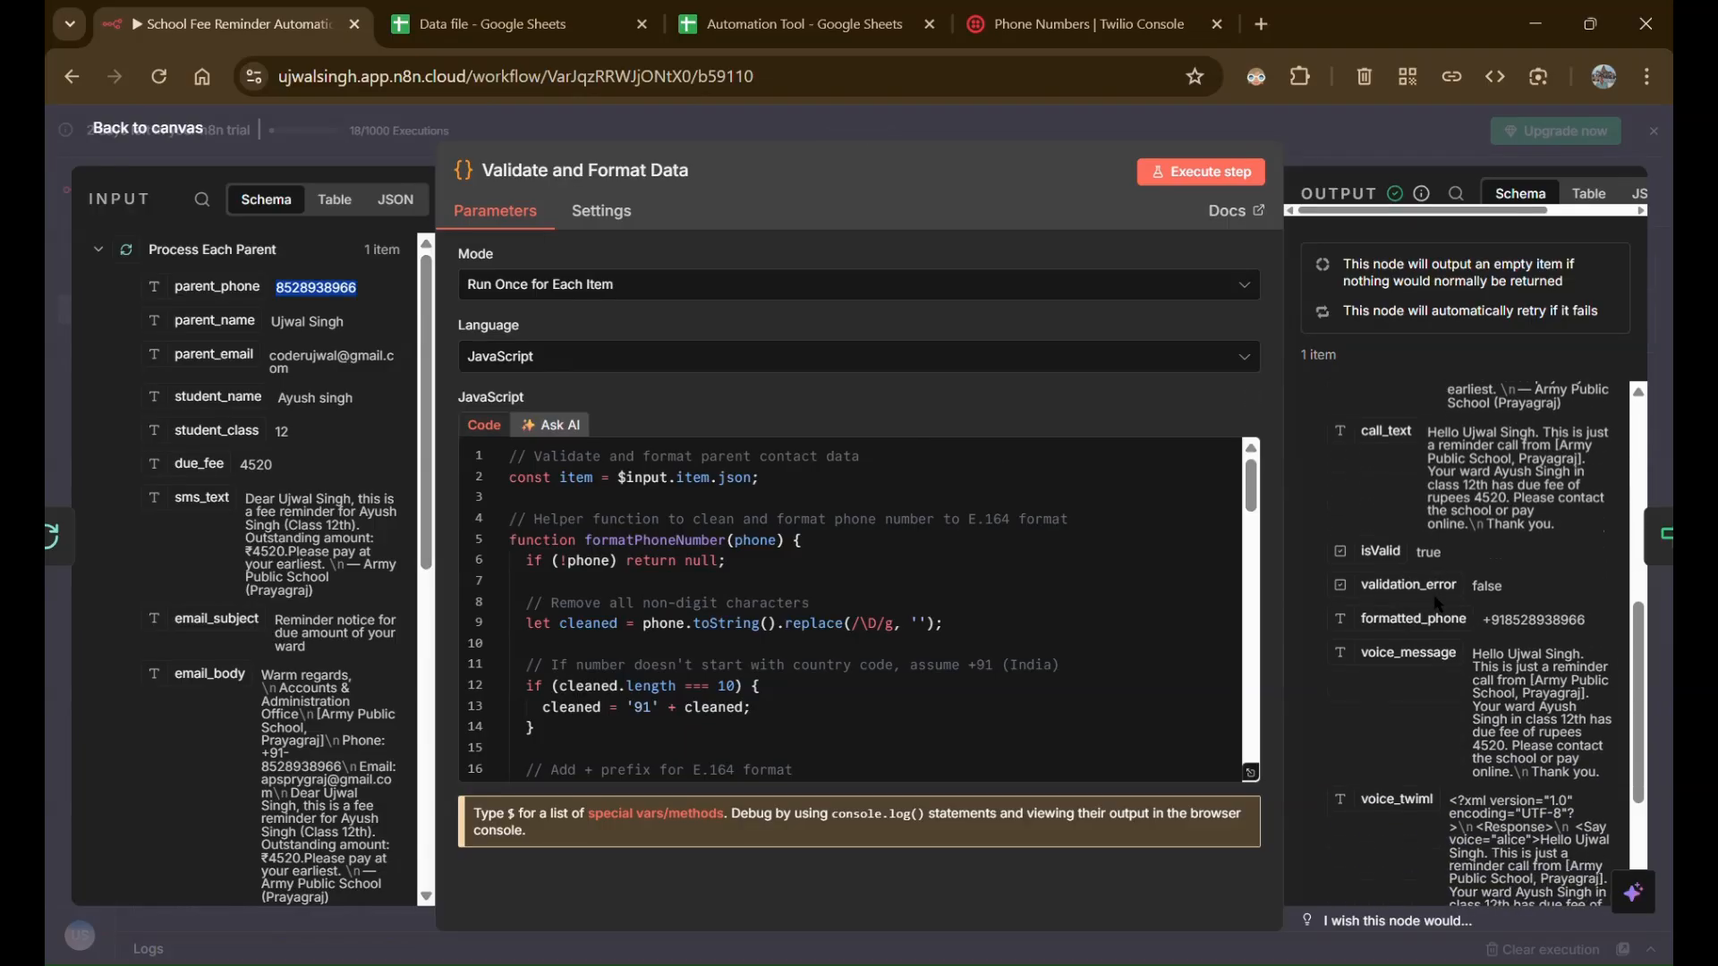
scroll(1435, 604, down, 2)
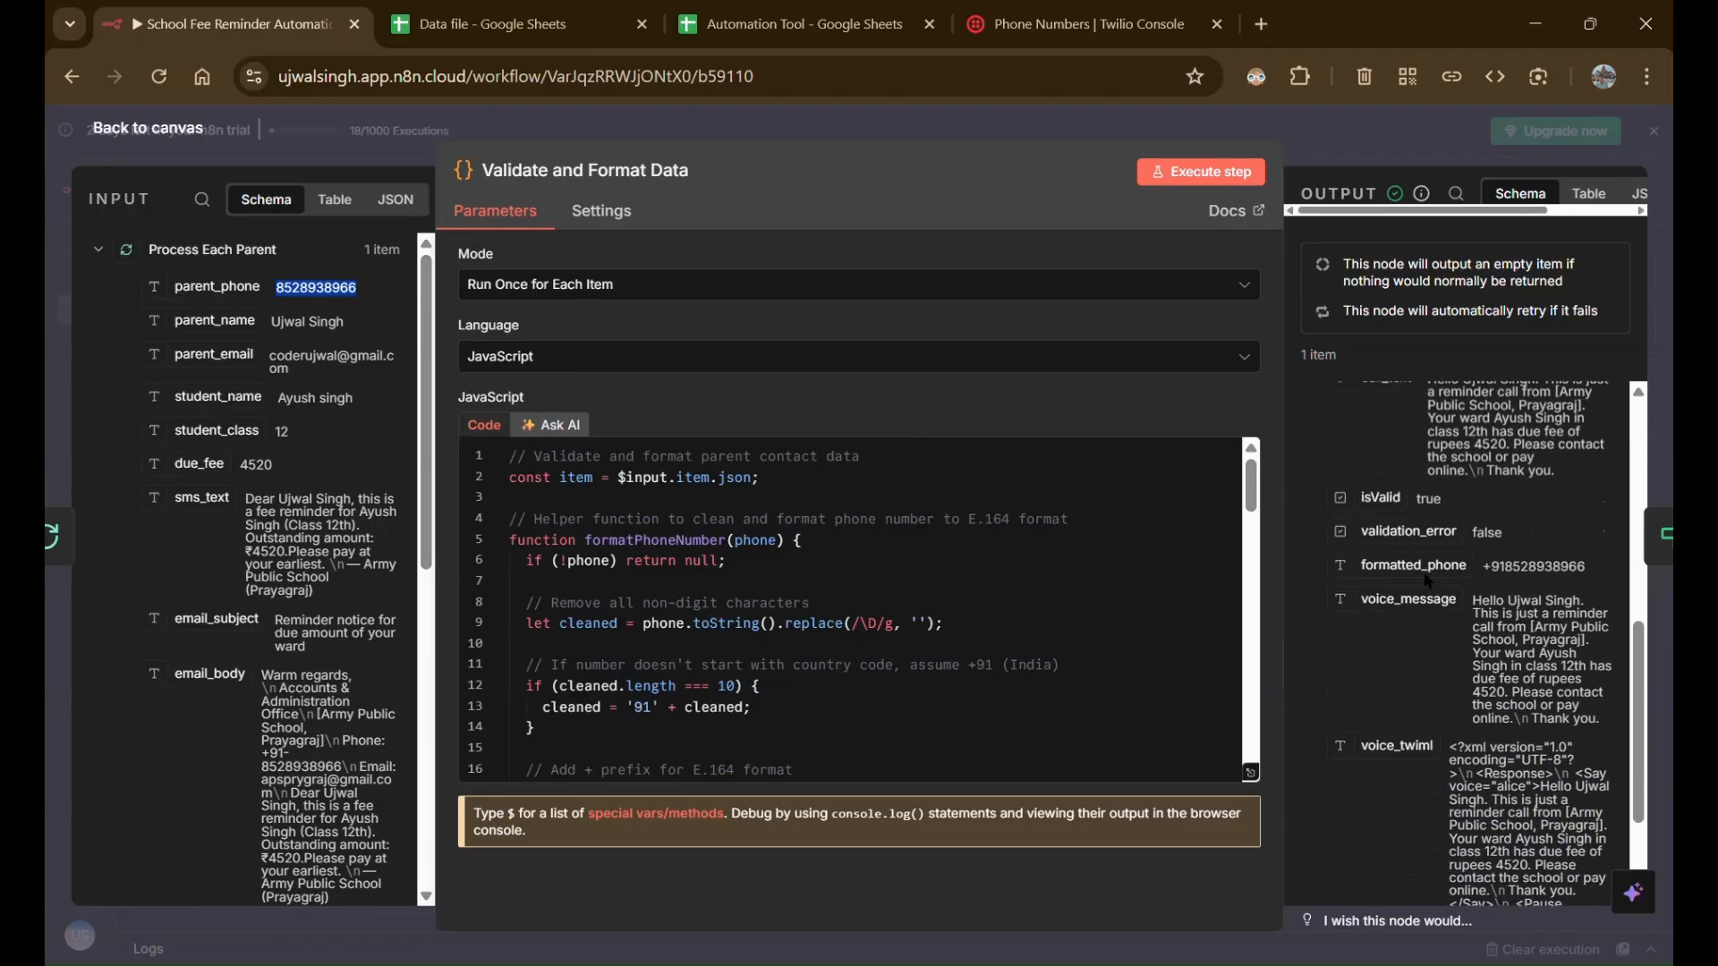
double_click(1528, 569)
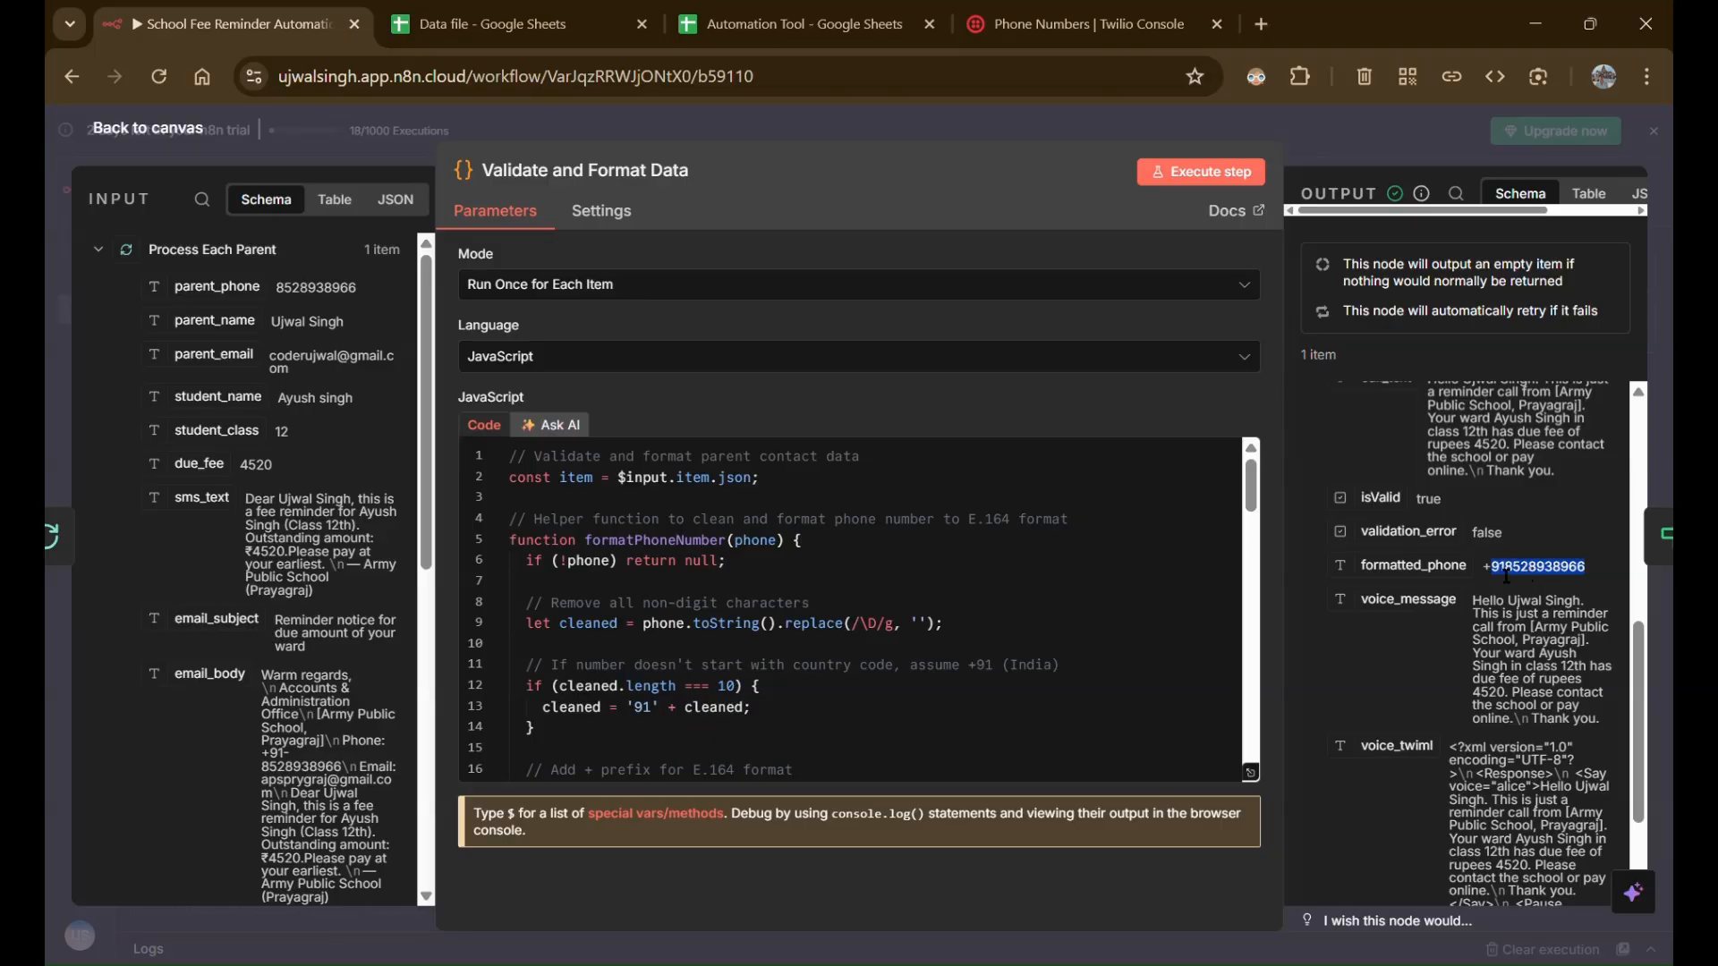
click(1519, 575)
scroll(1399, 698, down, 3)
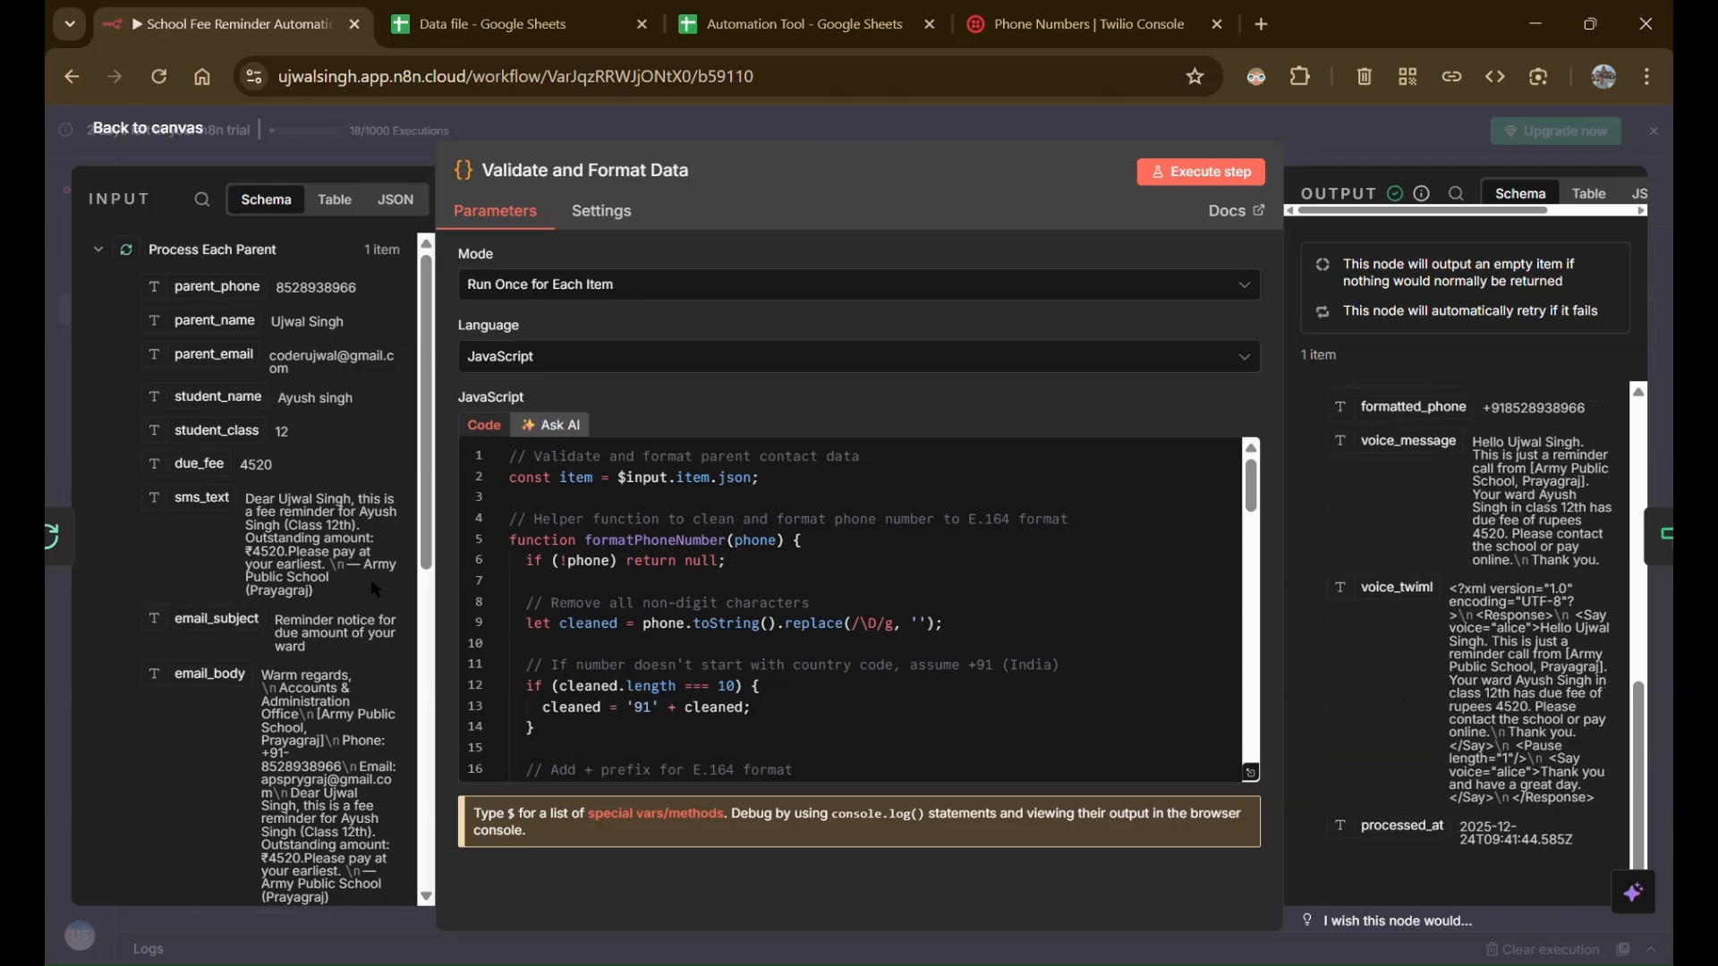
scroll(331, 591, down, 5)
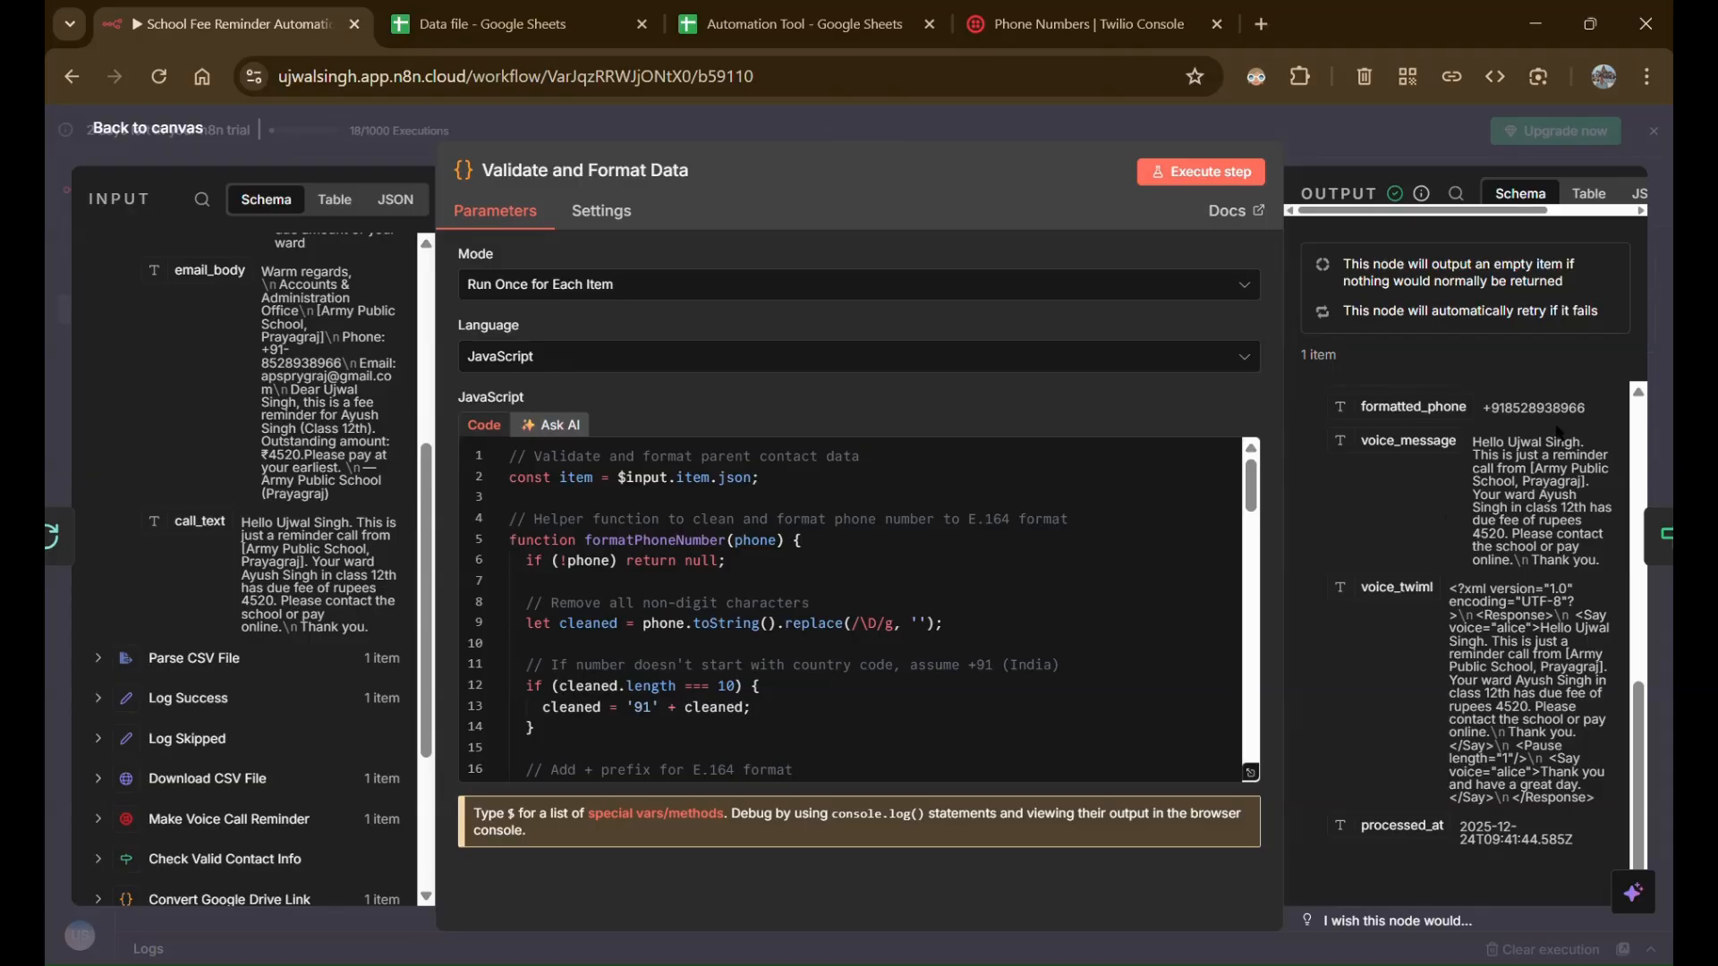
Check the active number in the Twilio Console, and highlight the voice_twiml output back in n8n's Validate and Format Data node
click(1082, 24)
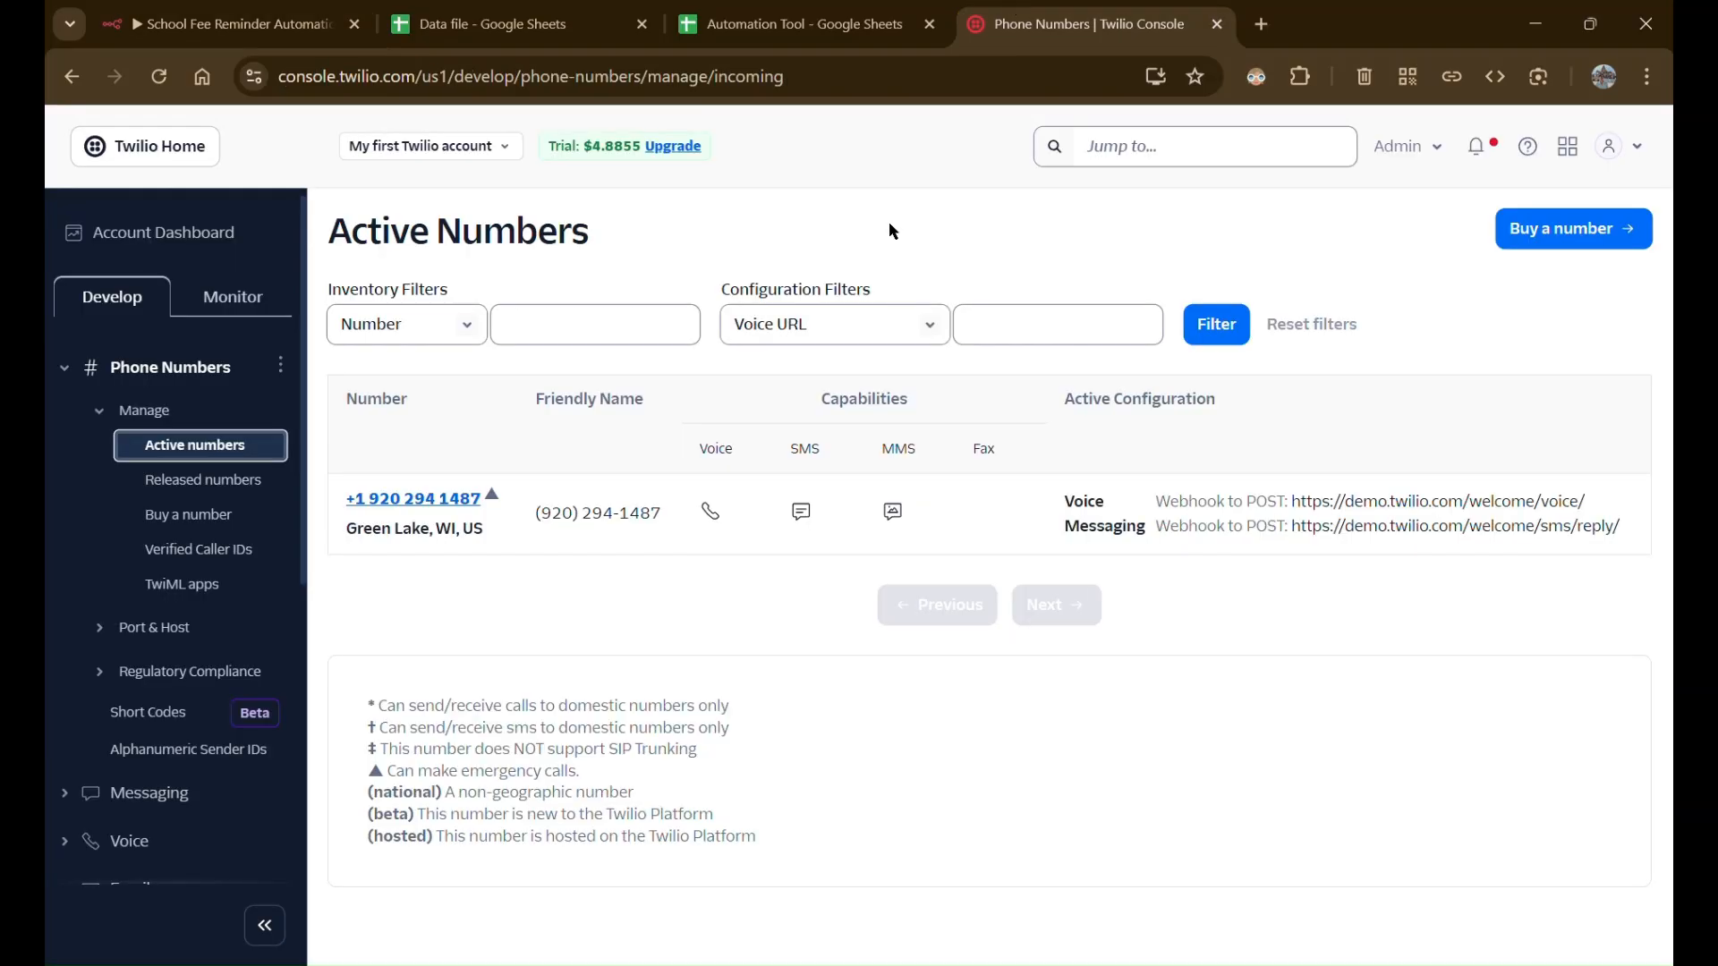
click(233, 24)
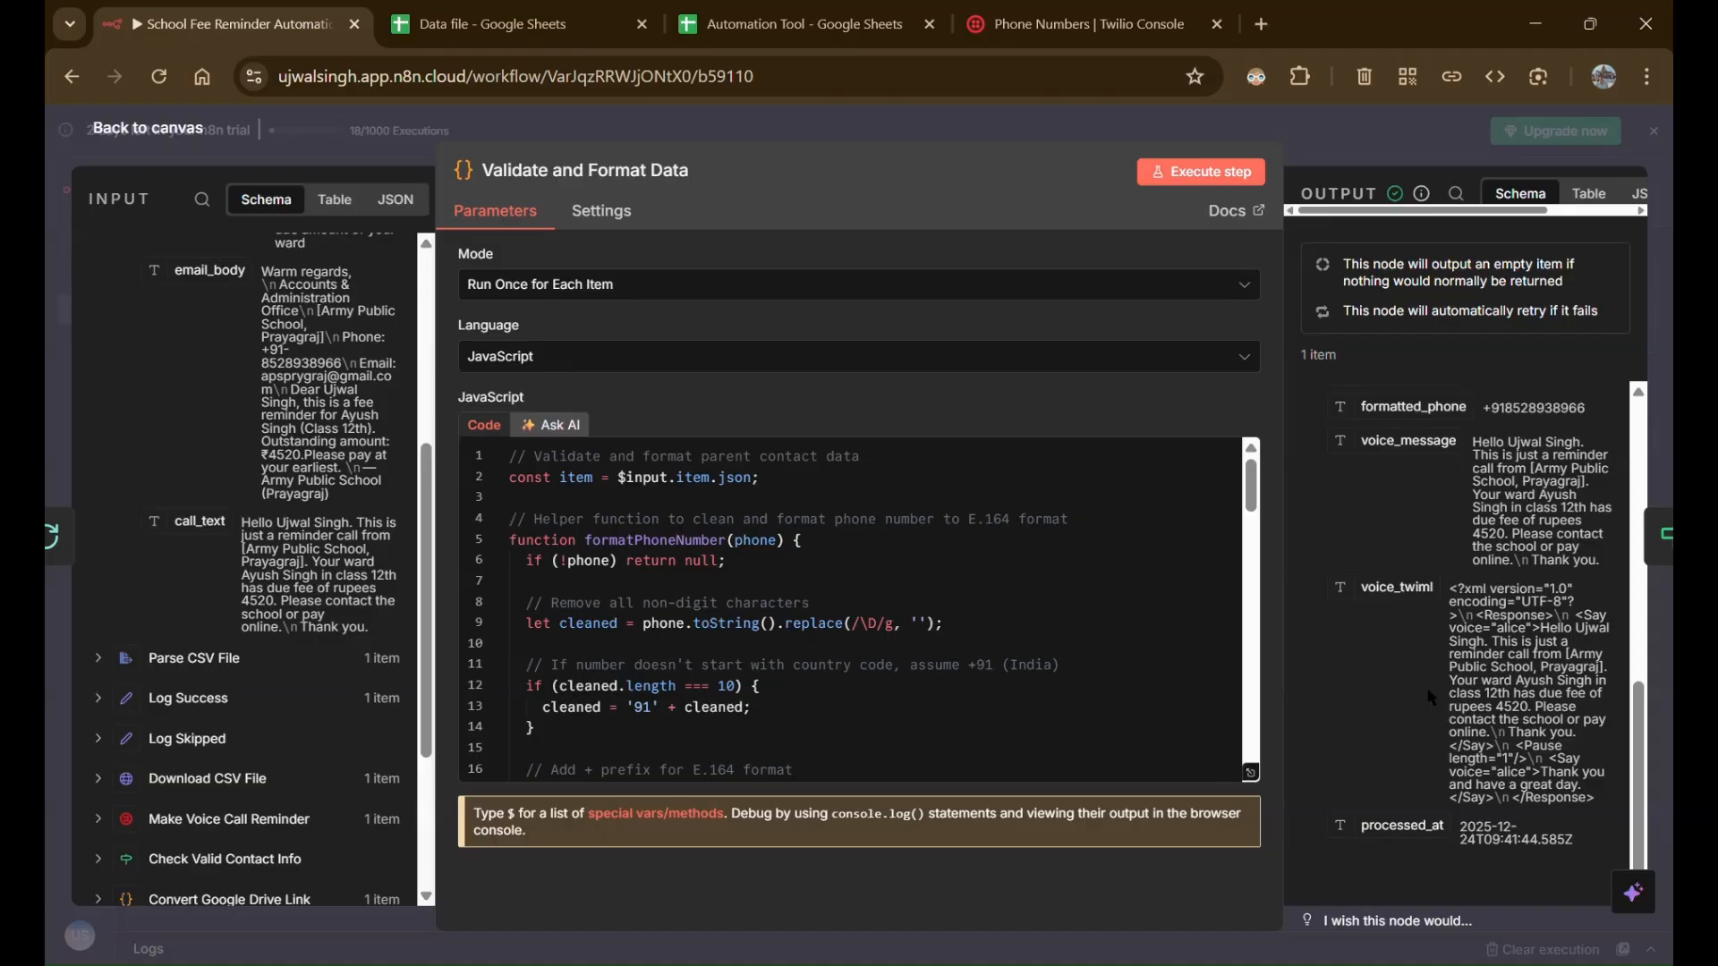
drag(1603, 802, 1443, 591)
click(1443, 591)
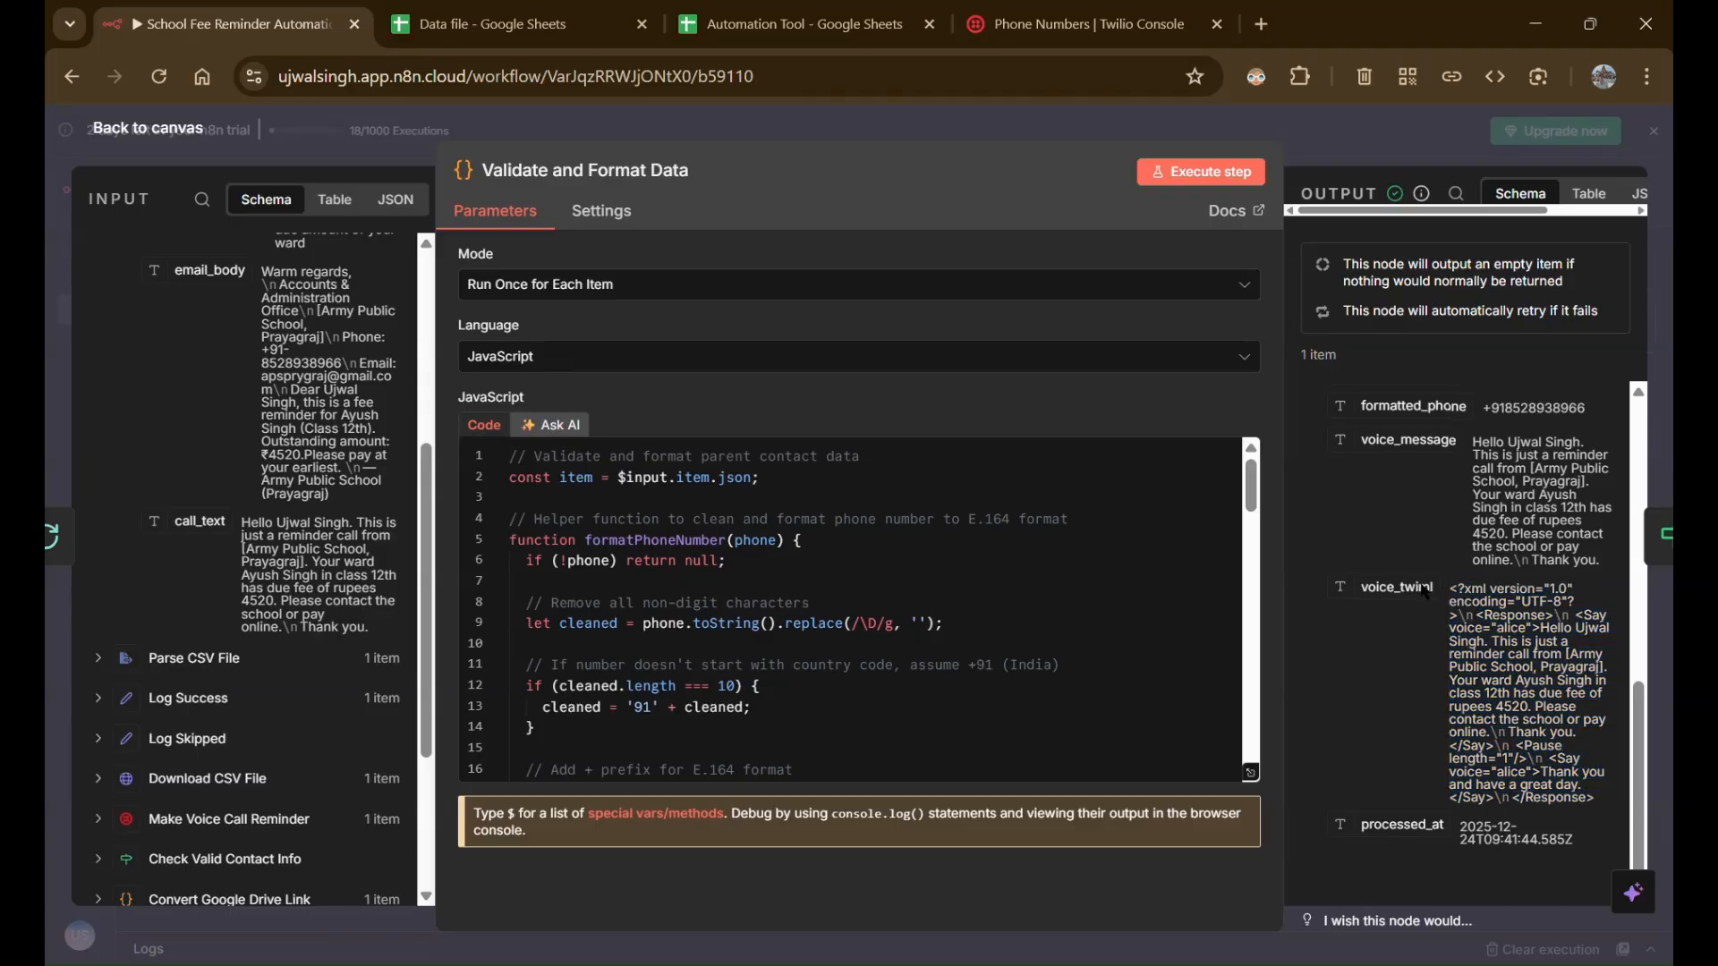
Review the Validate and Format Data JavaScript down to its returned data object, and return to the canvas
scroll(1443, 591, up, 2)
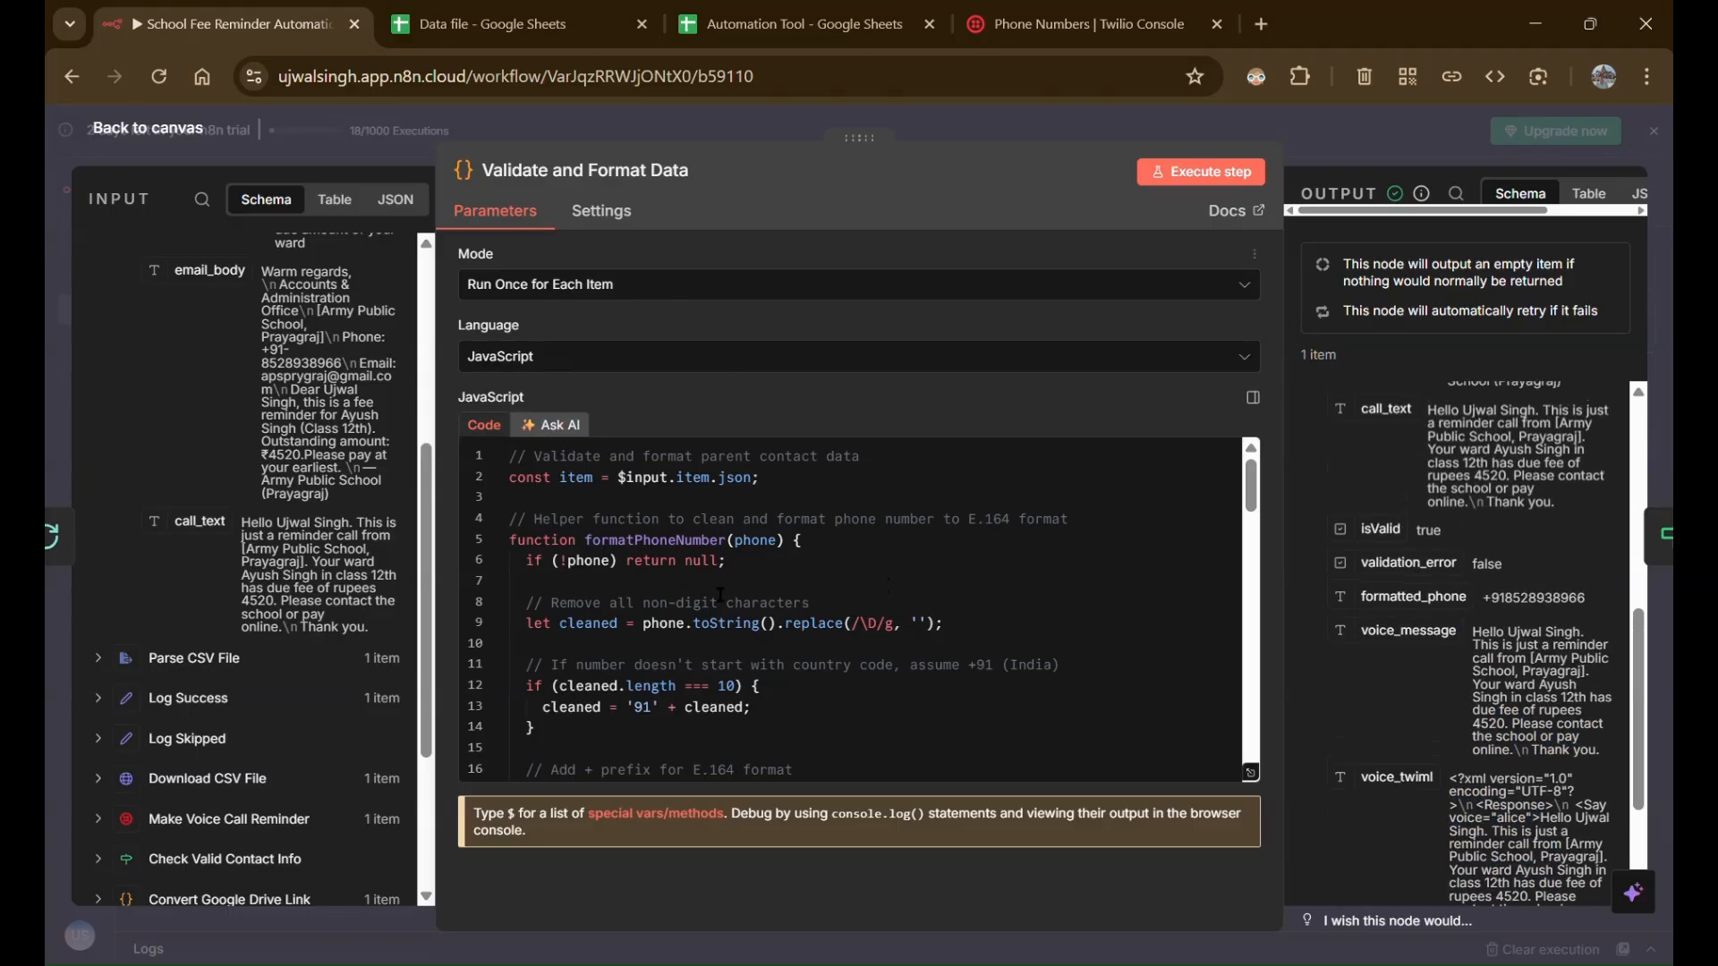
scroll(720, 595, down, 15)
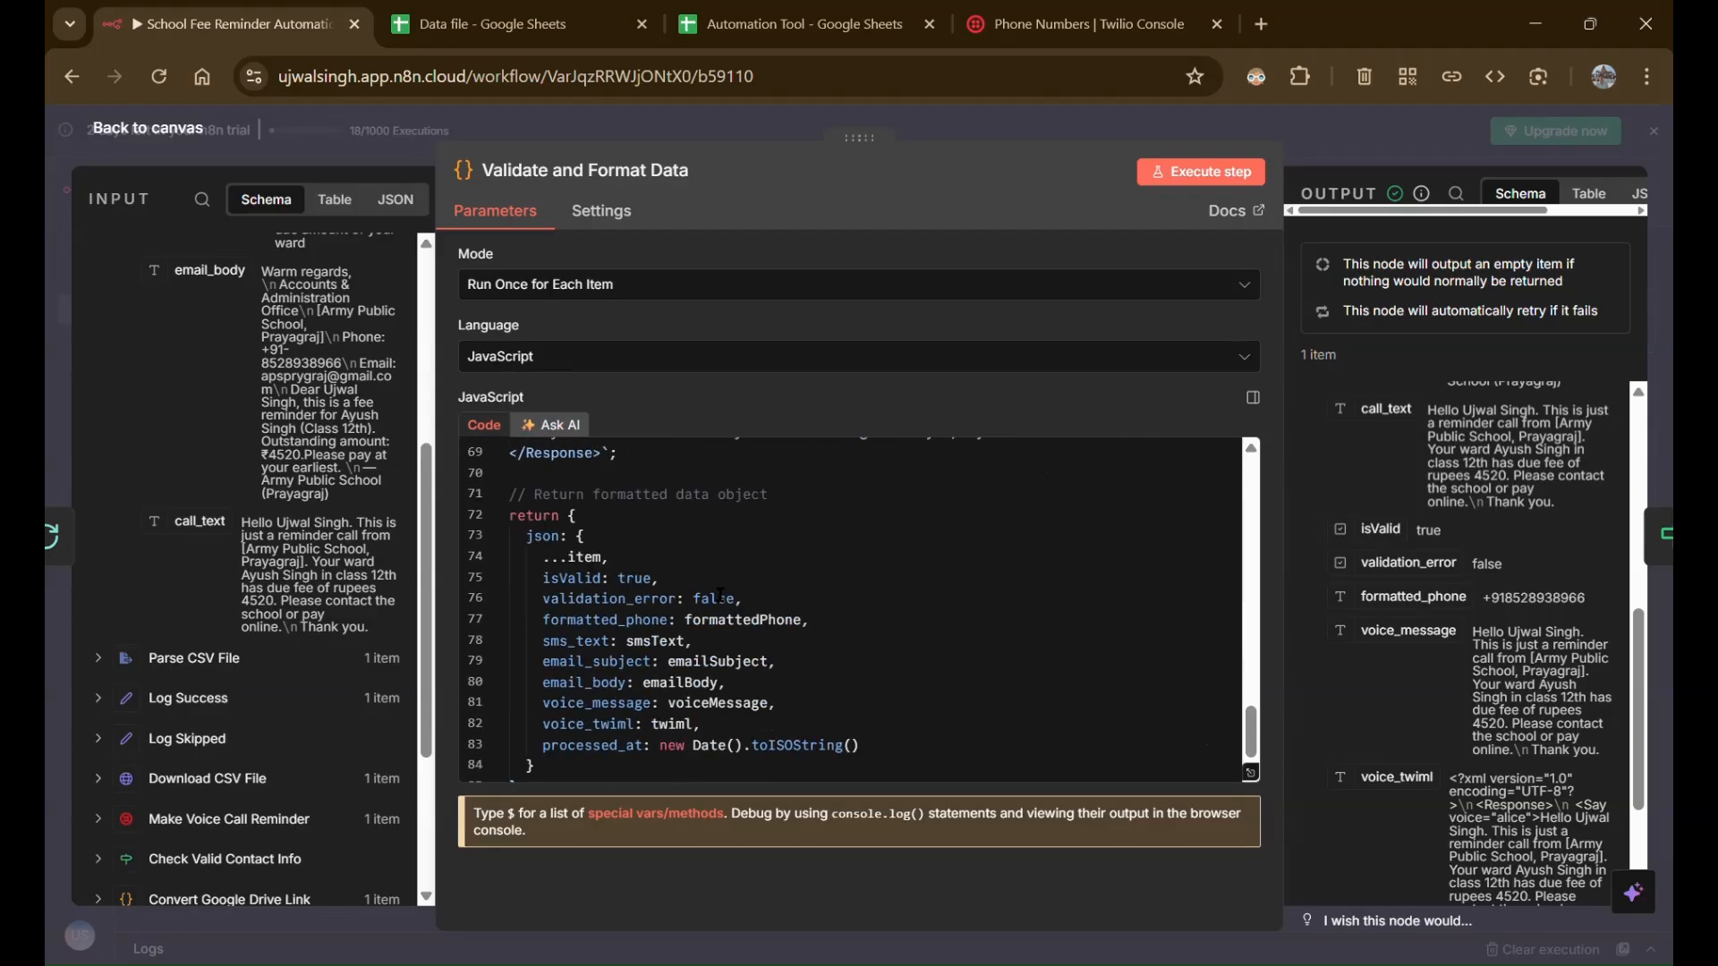
scroll(720, 594, up, 15)
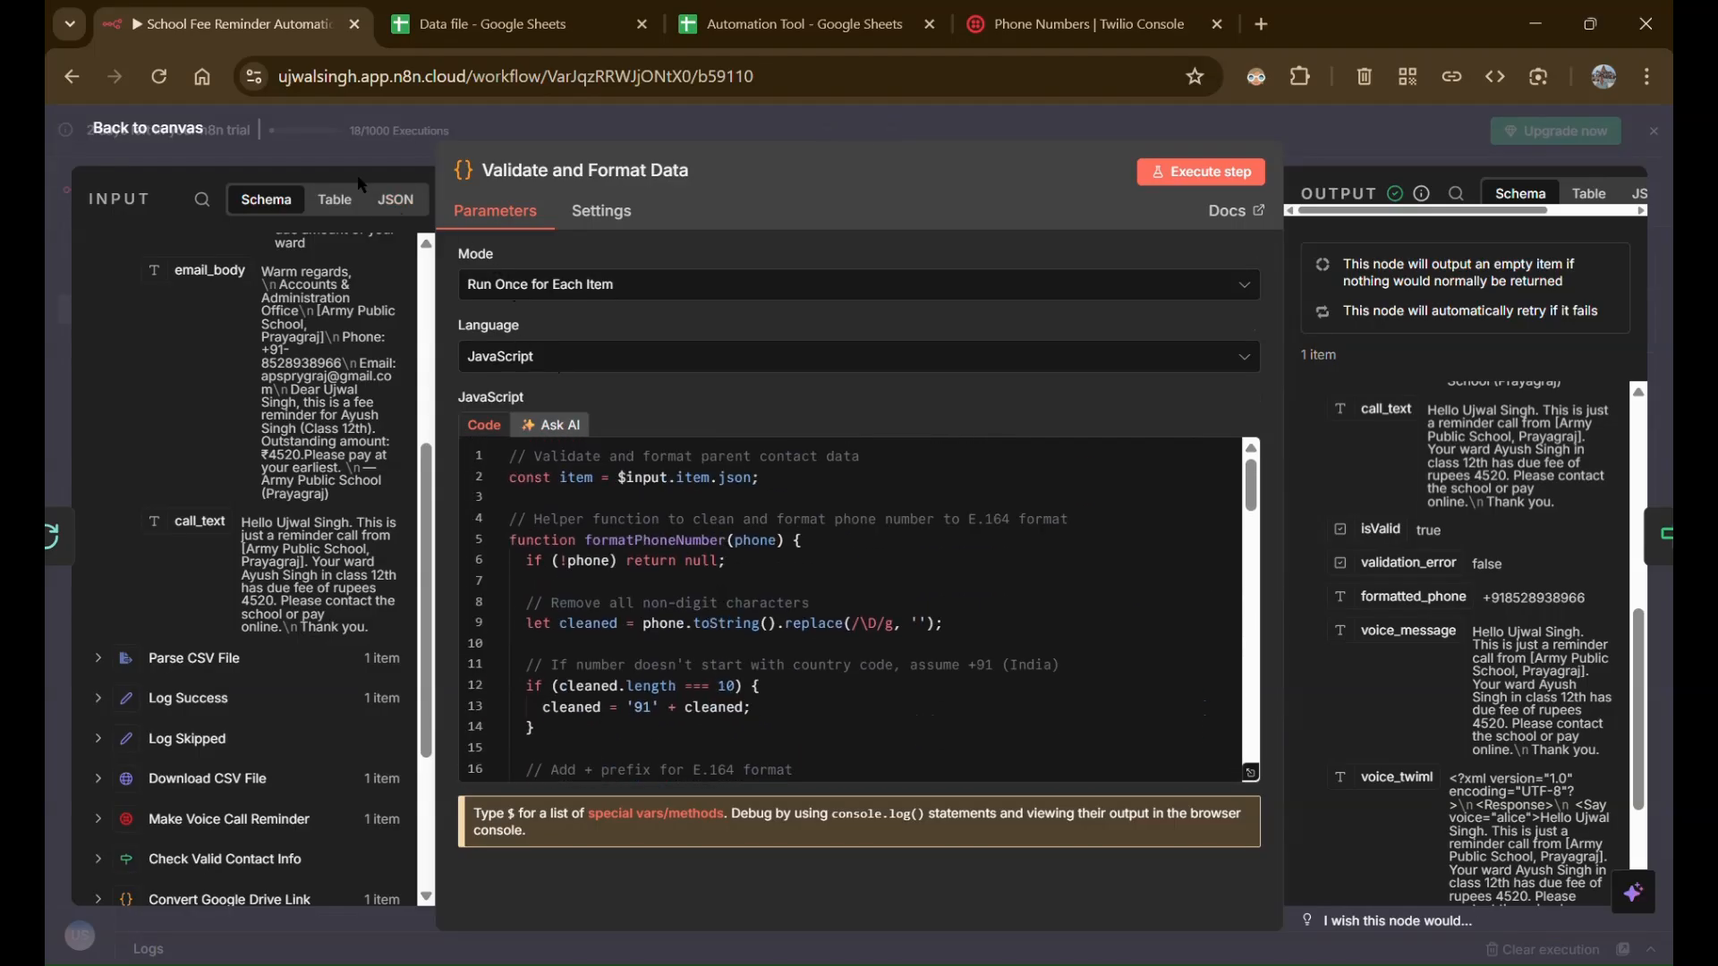
click(363, 132)
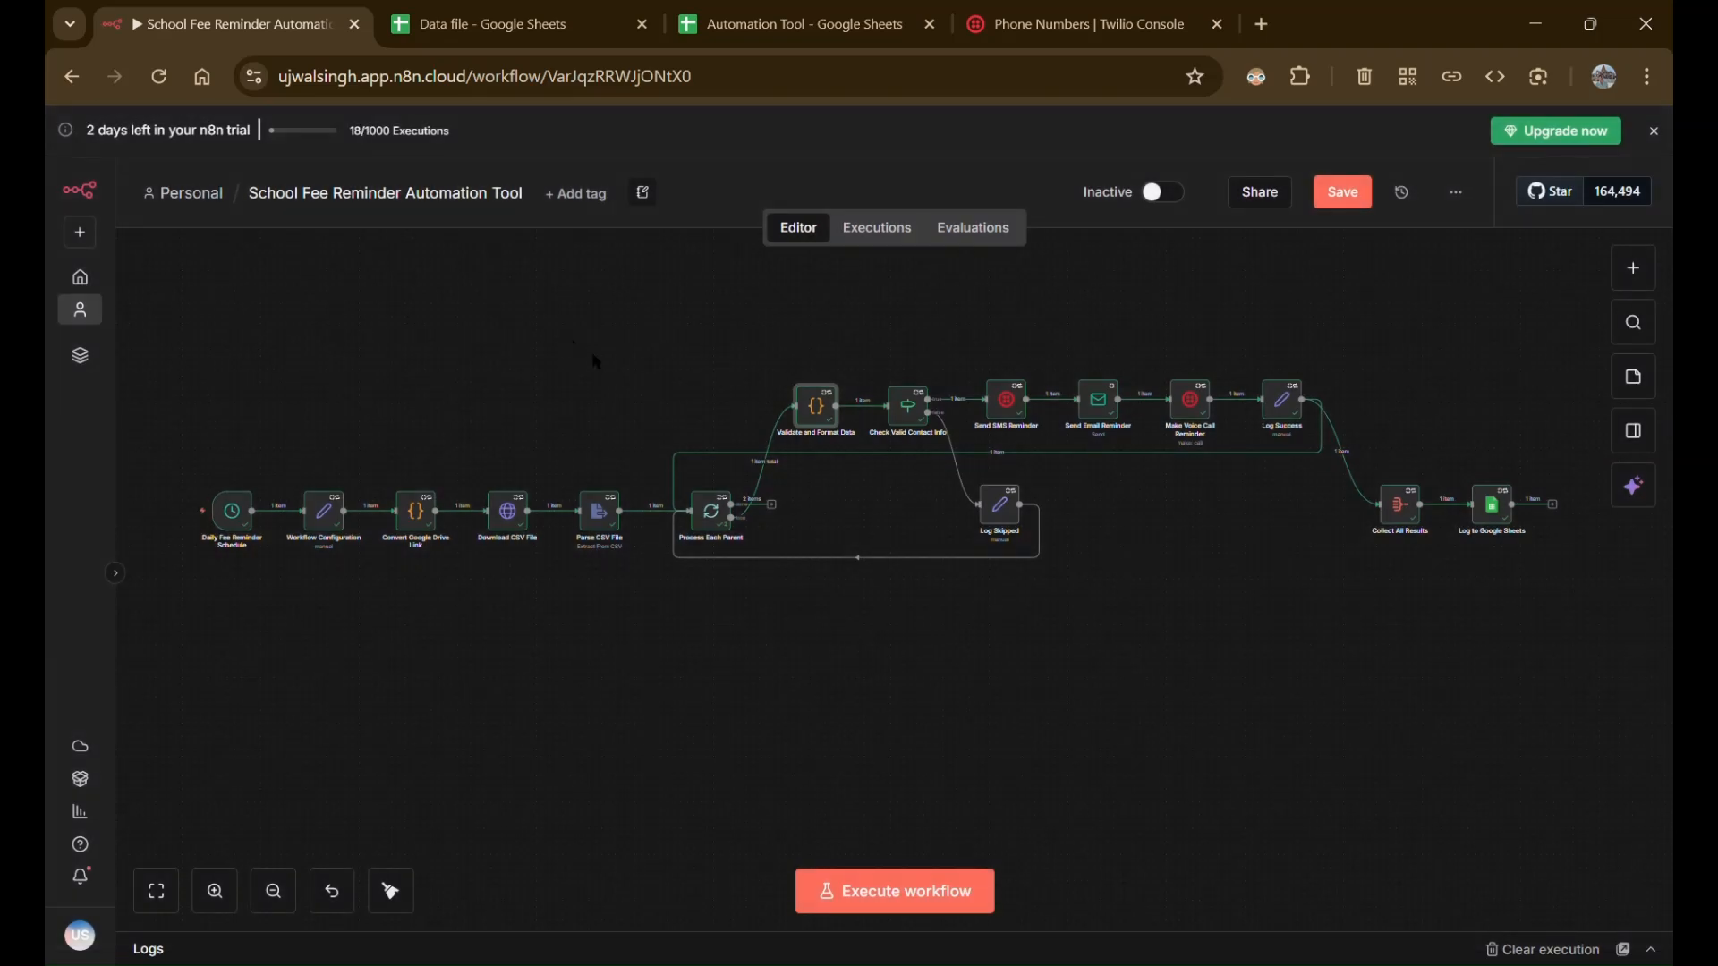
Inspect the conditions and the True Branch output of the Check Valid Contact Info node
double_click(920, 418)
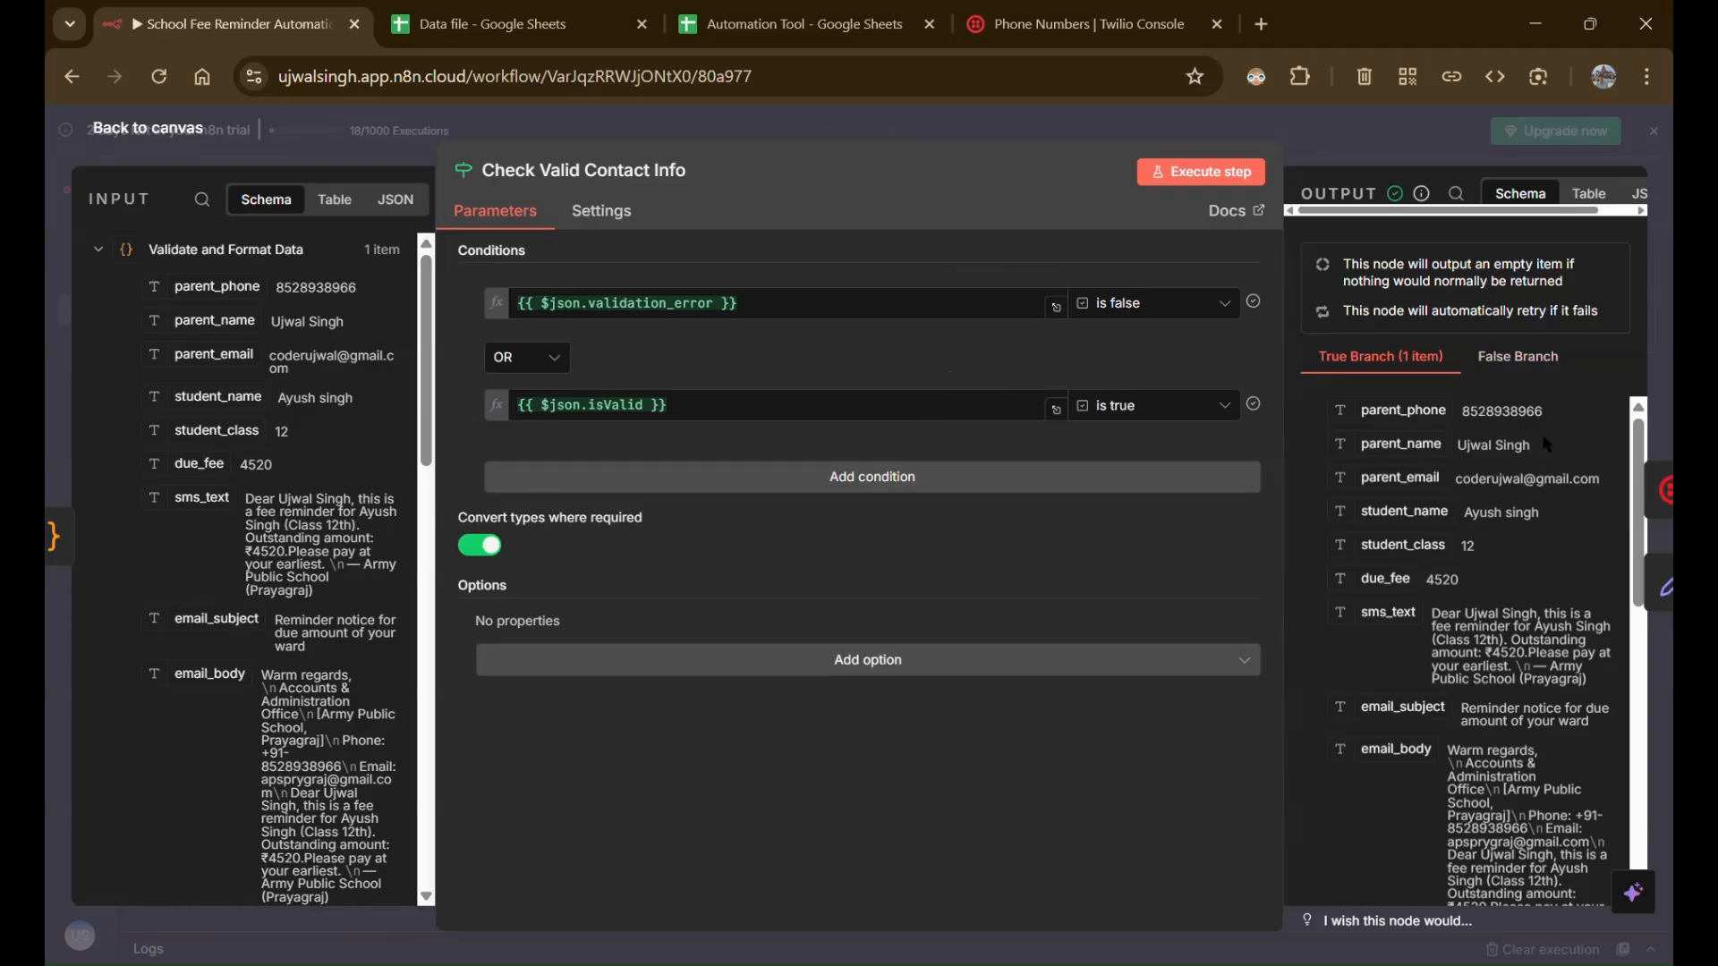
scroll(1547, 444, down, 5)
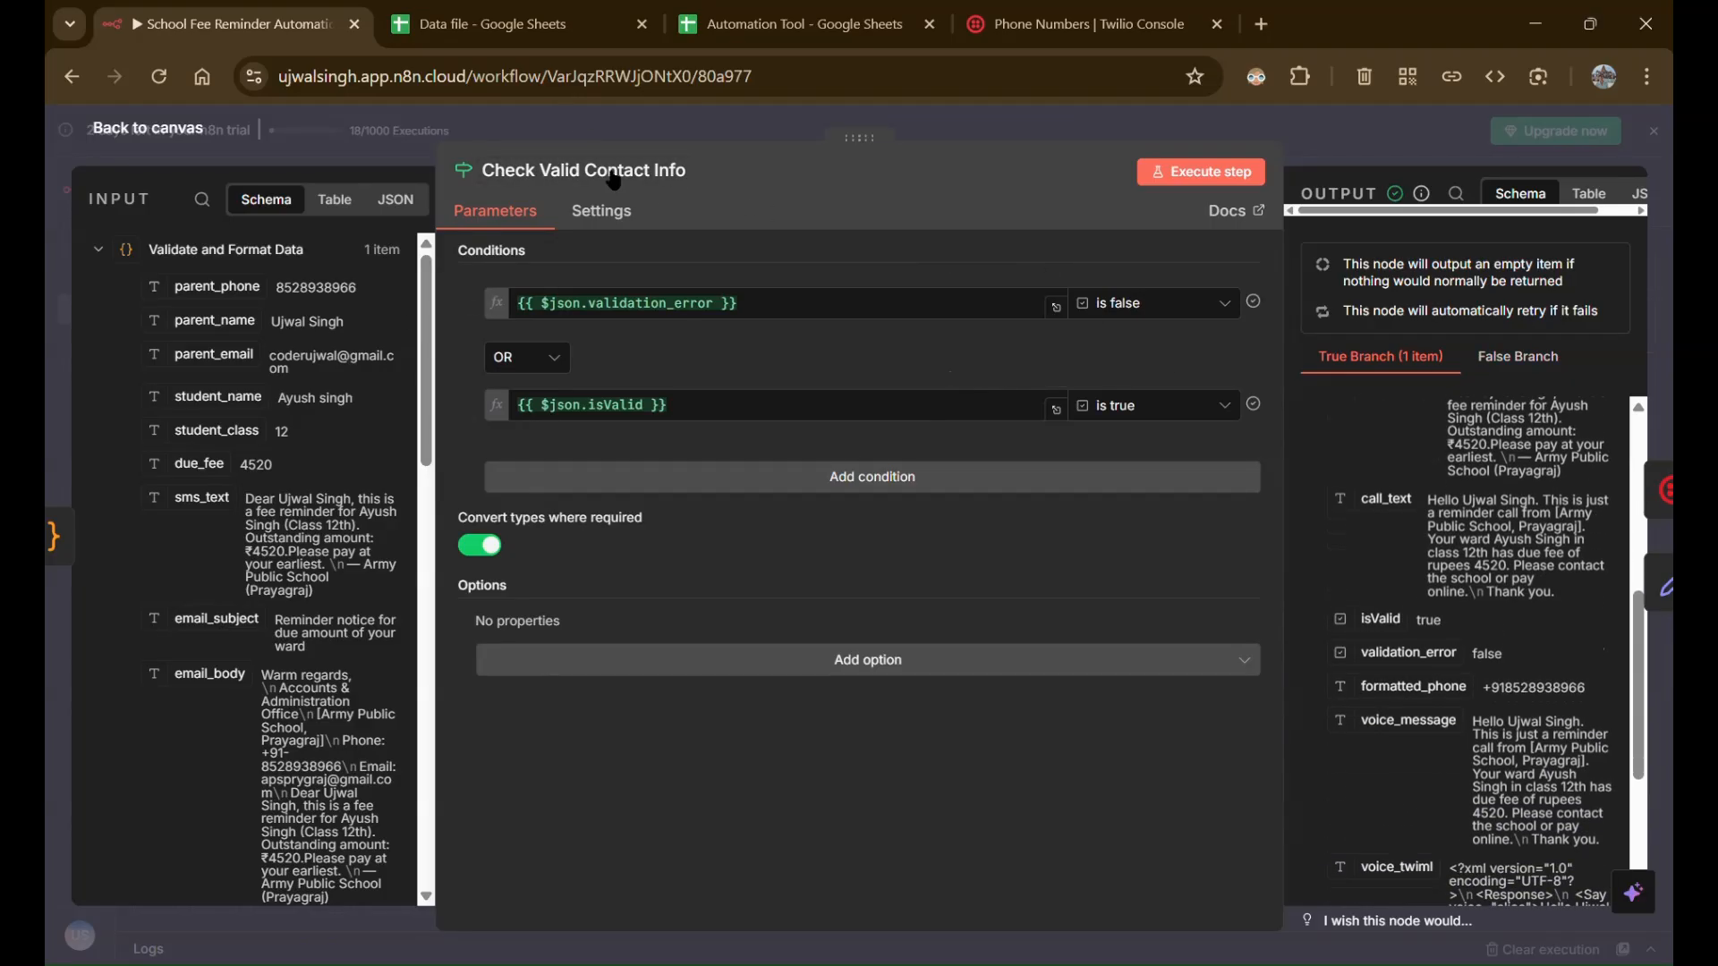
Open the Send SMS Reminder node and check its From number against the active number in the Twilio Console
click(268, 132)
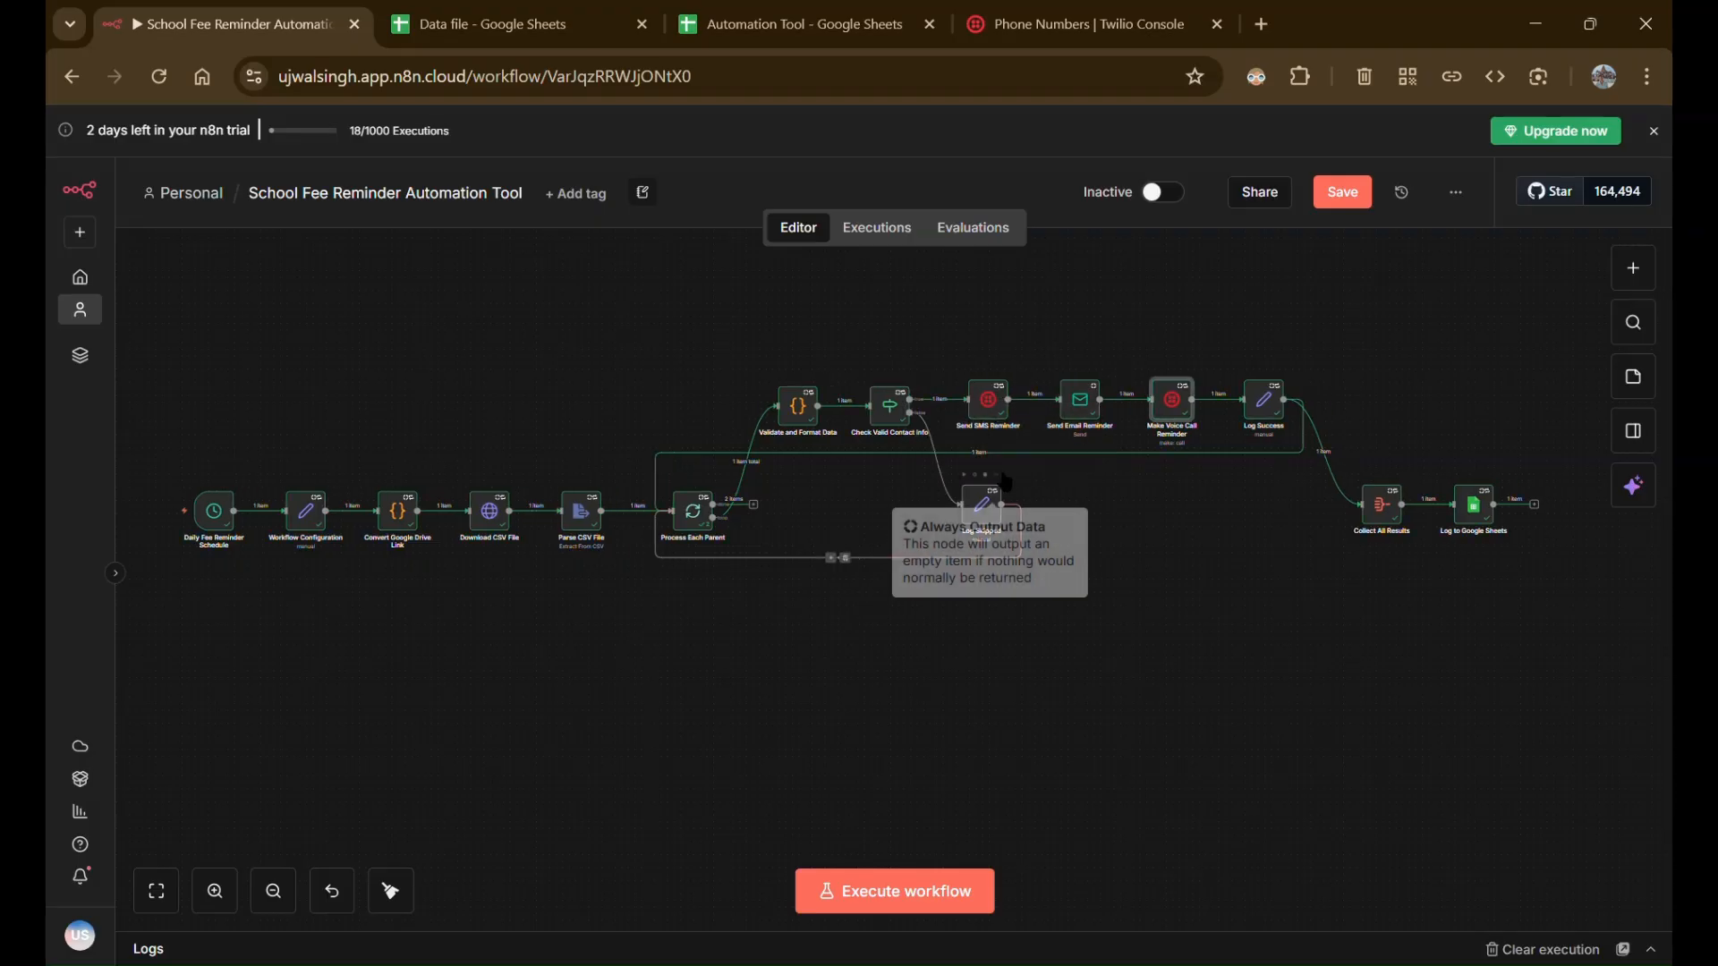
click(1008, 399)
double_click(1008, 399)
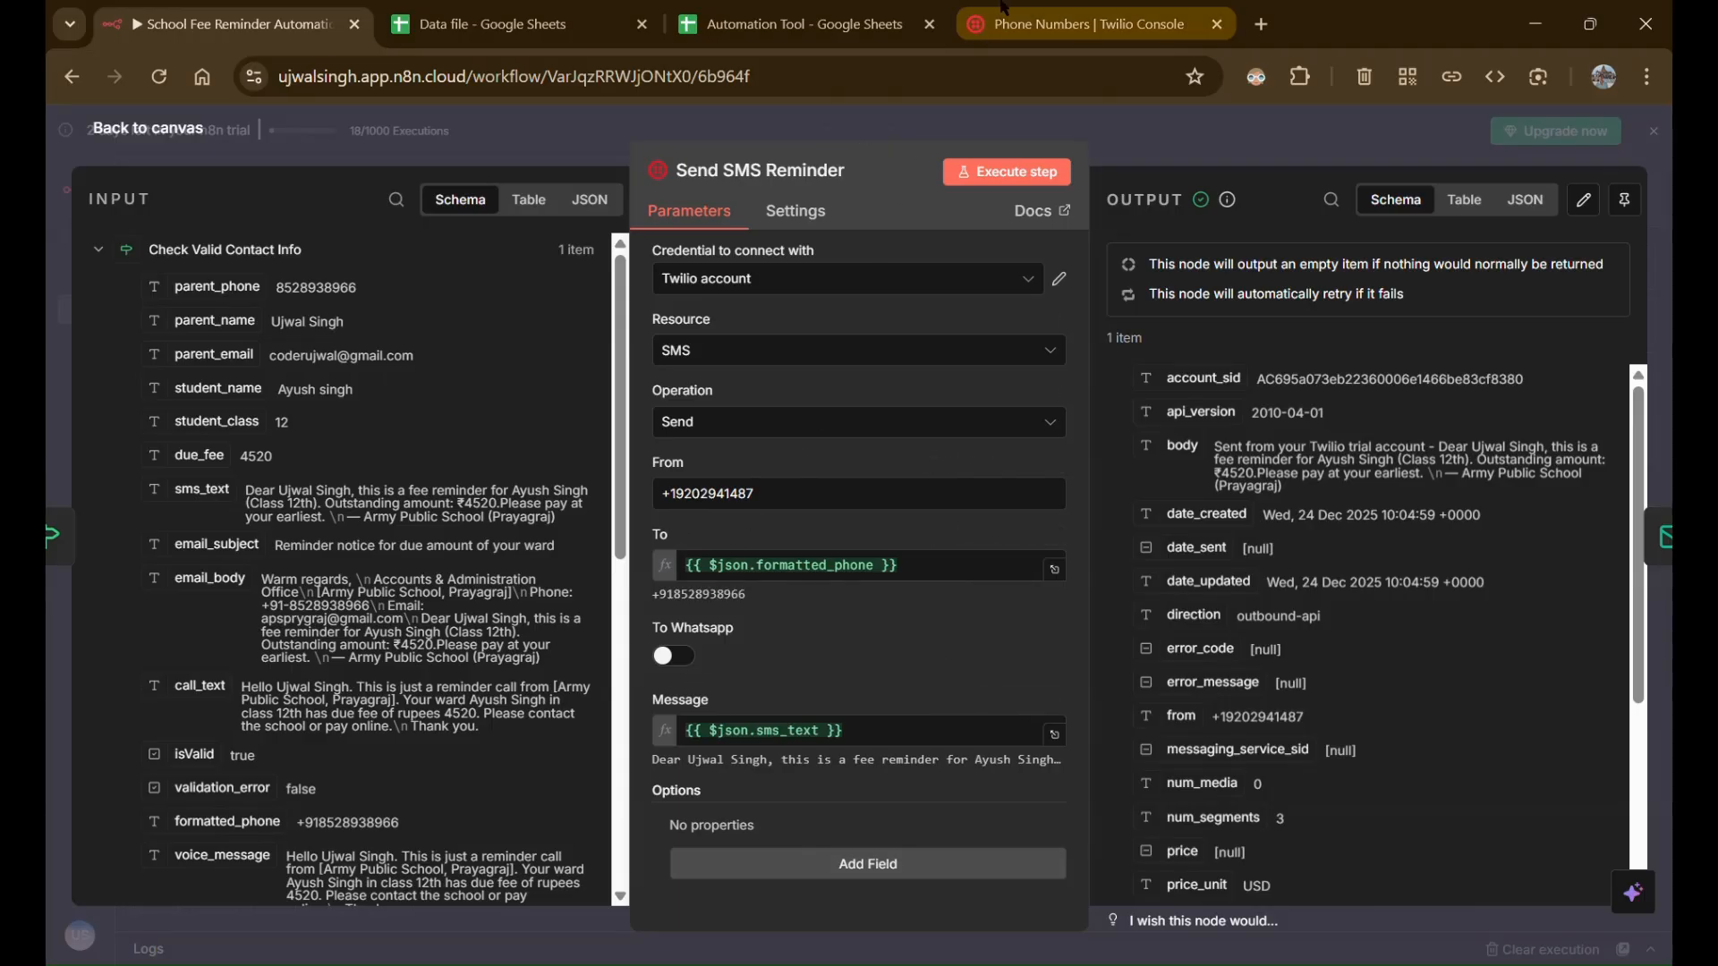
click(1074, 24)
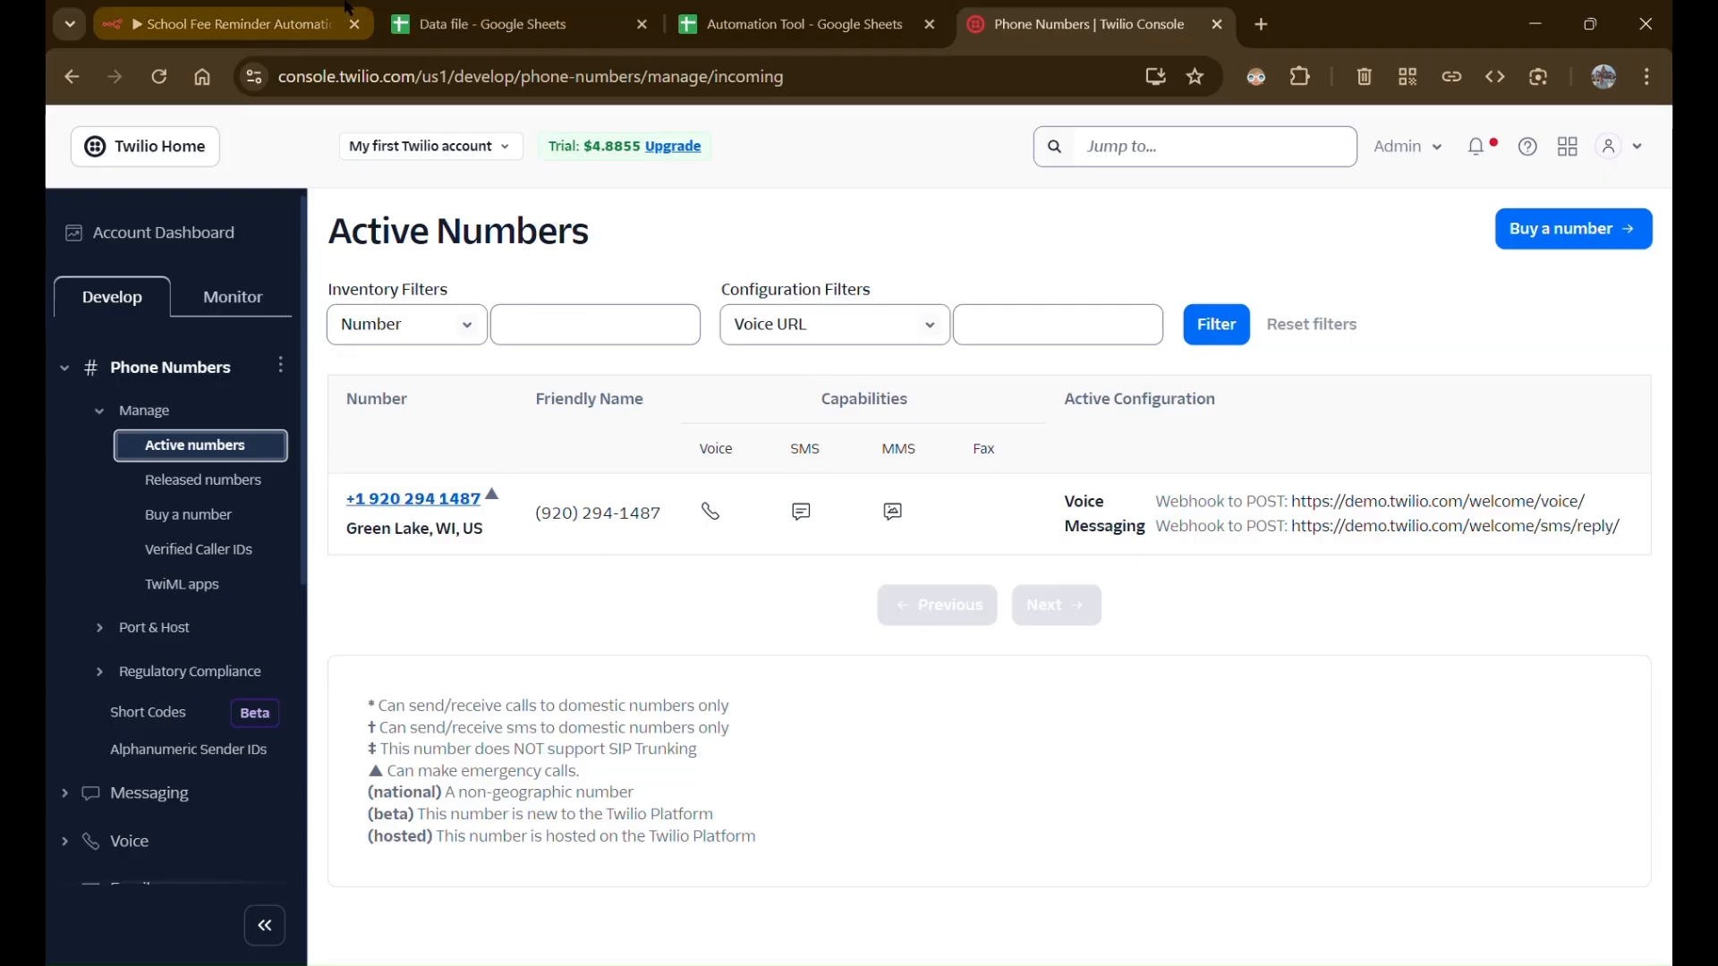
click(234, 20)
Review the parent contact columns in the Data file spreadsheet, and return to the Send SMS Reminder node in n8n
click(488, 24)
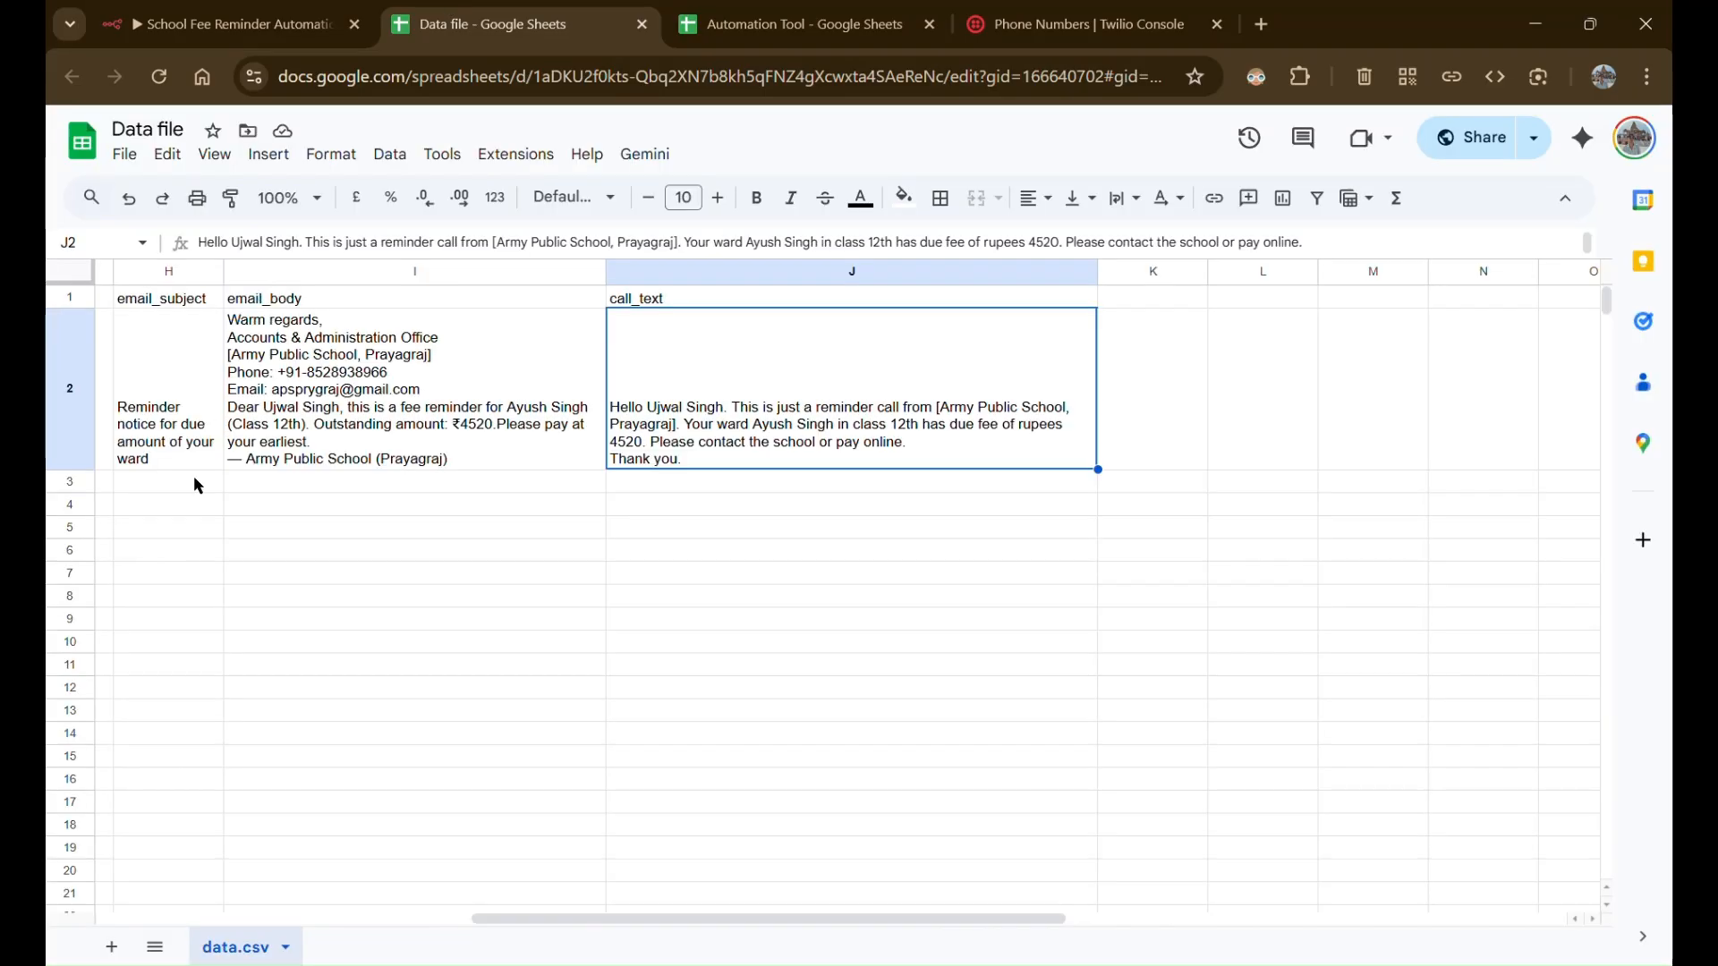
drag(502, 919, 126, 919)
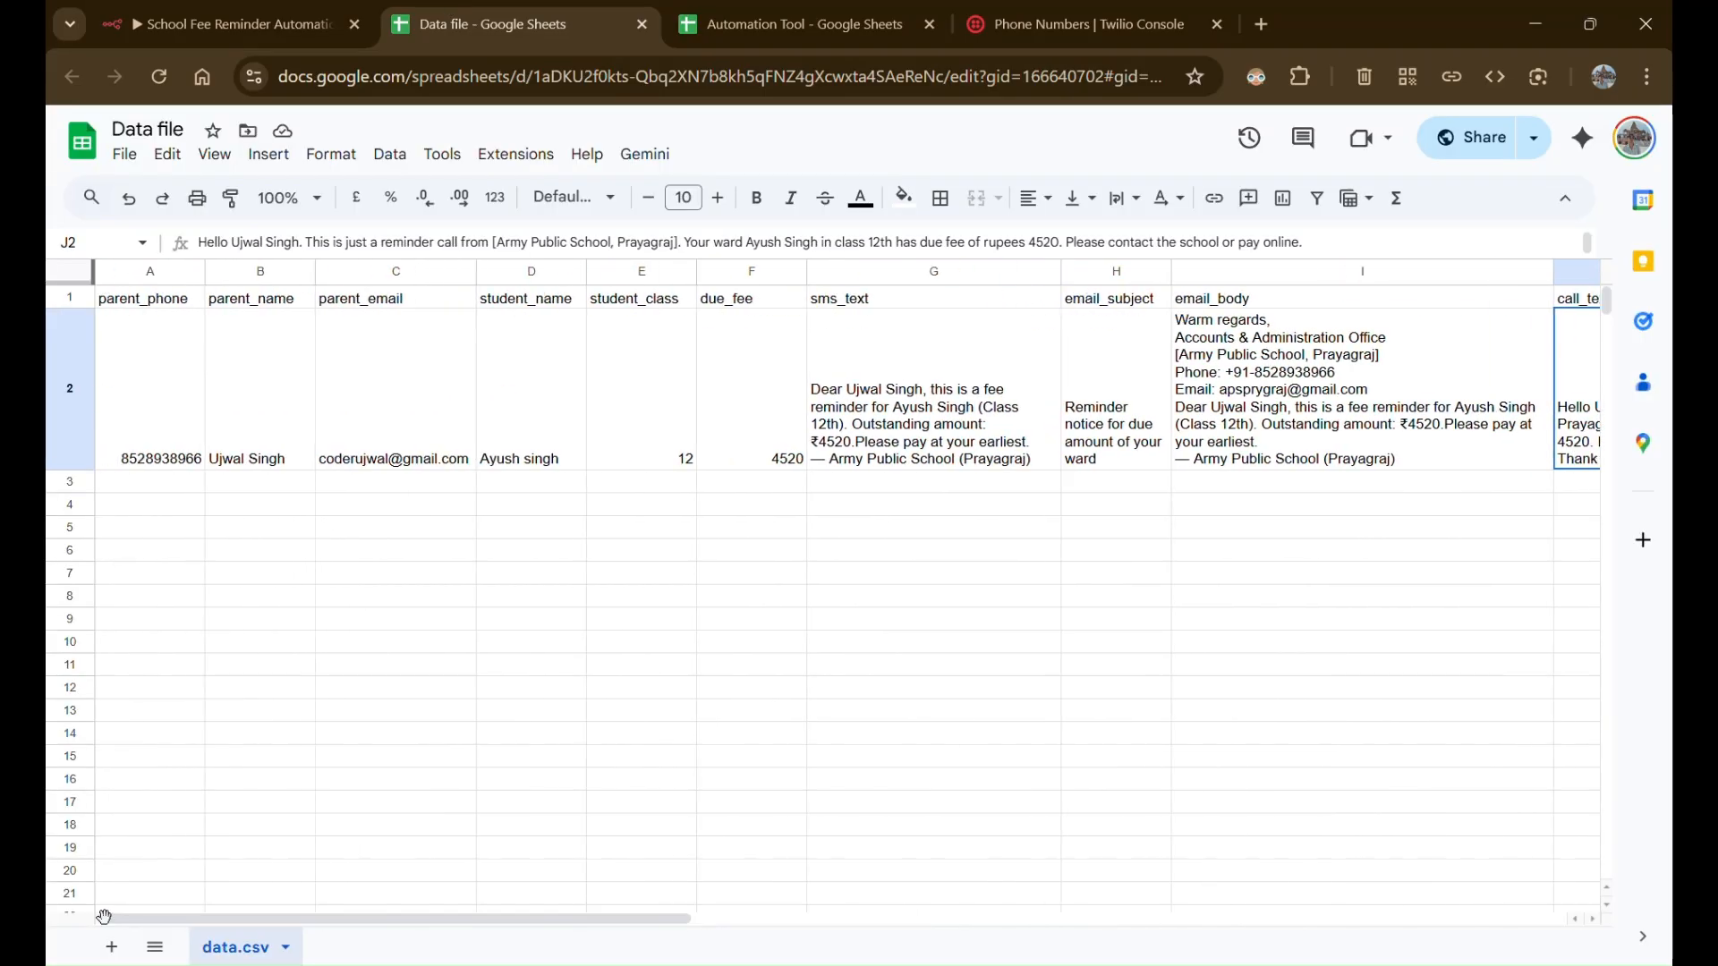
click(237, 19)
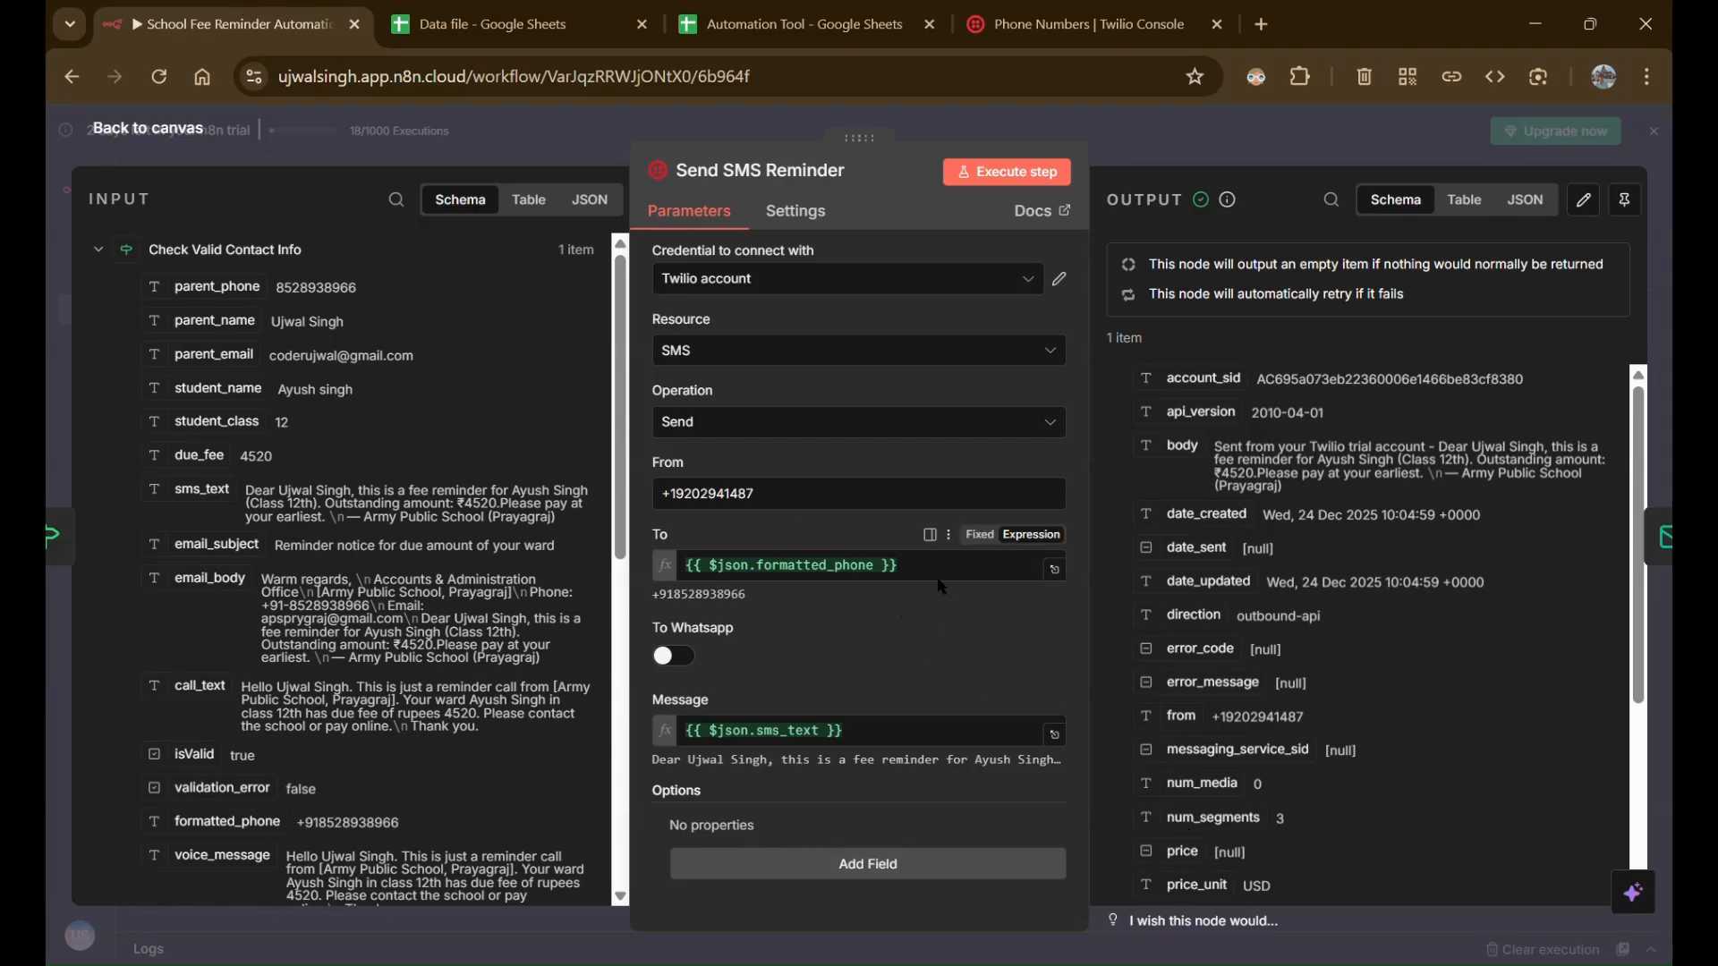
Clear the To field of Send SMS Reminder and map it to the formatted_phone value from the Check Valid Contact Info input
scroll(465, 557, down, 6)
scroll(207, 560, up, 5)
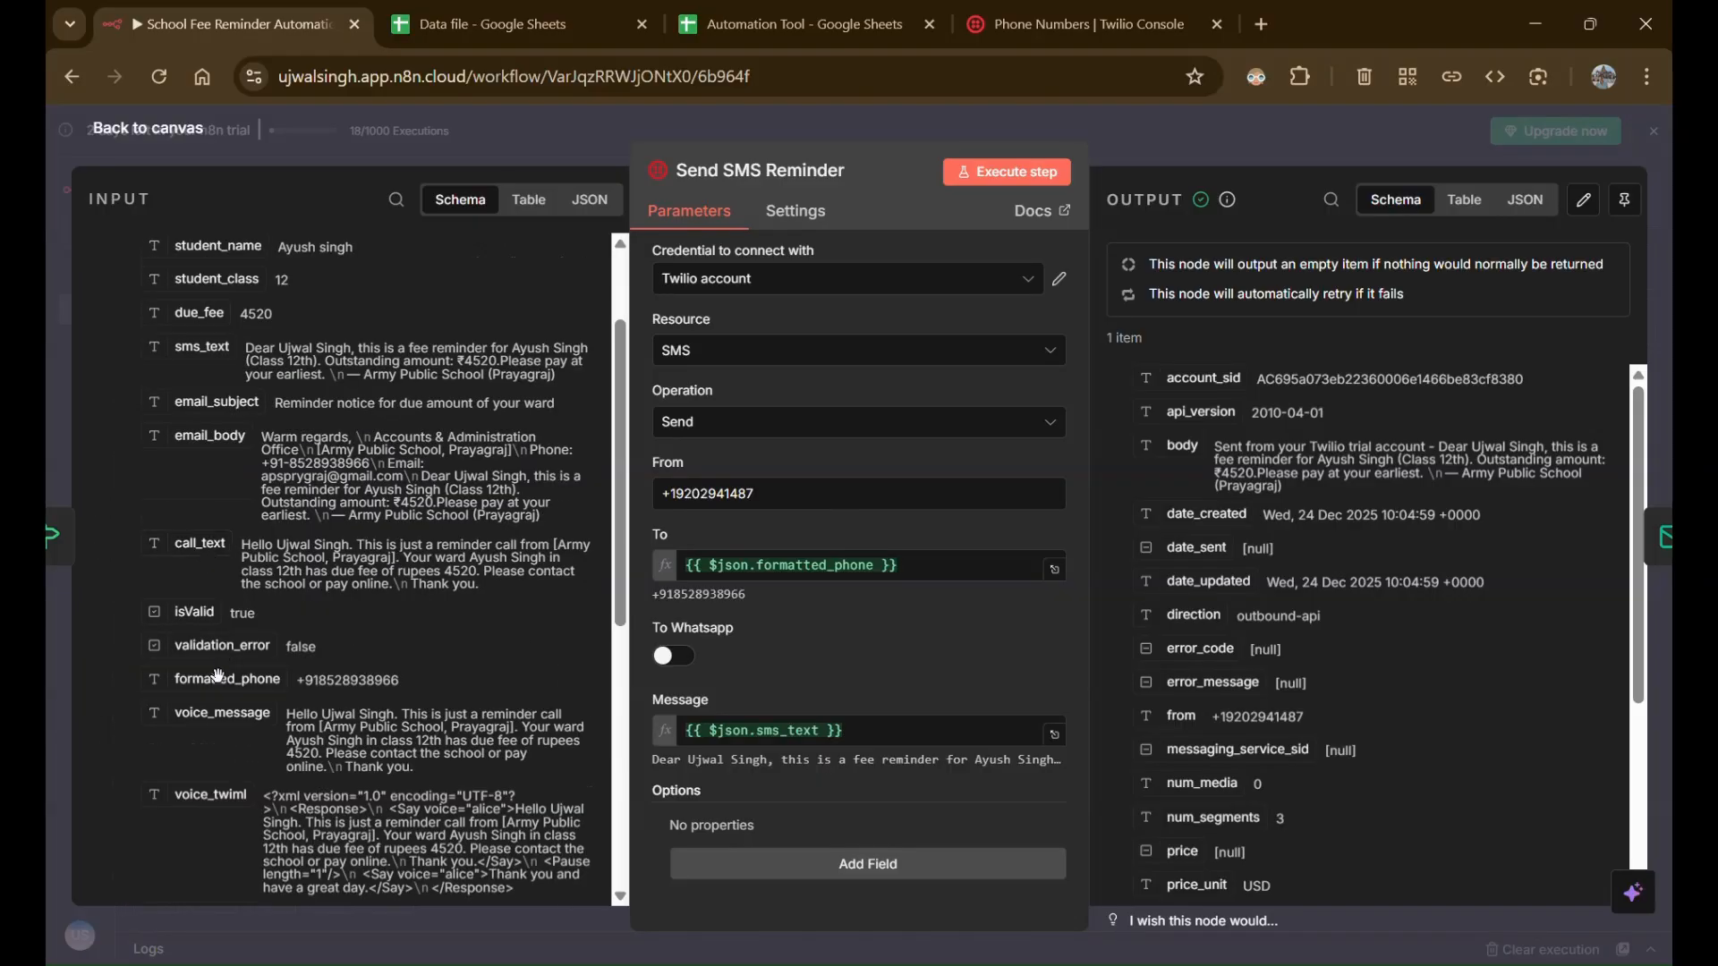
mouse_move(224, 680)
mouse_down()
mouse_move(703, 639)
mouse_move(787, 582)
mouse_move(234, 696)
mouse_up()
click(1013, 570)
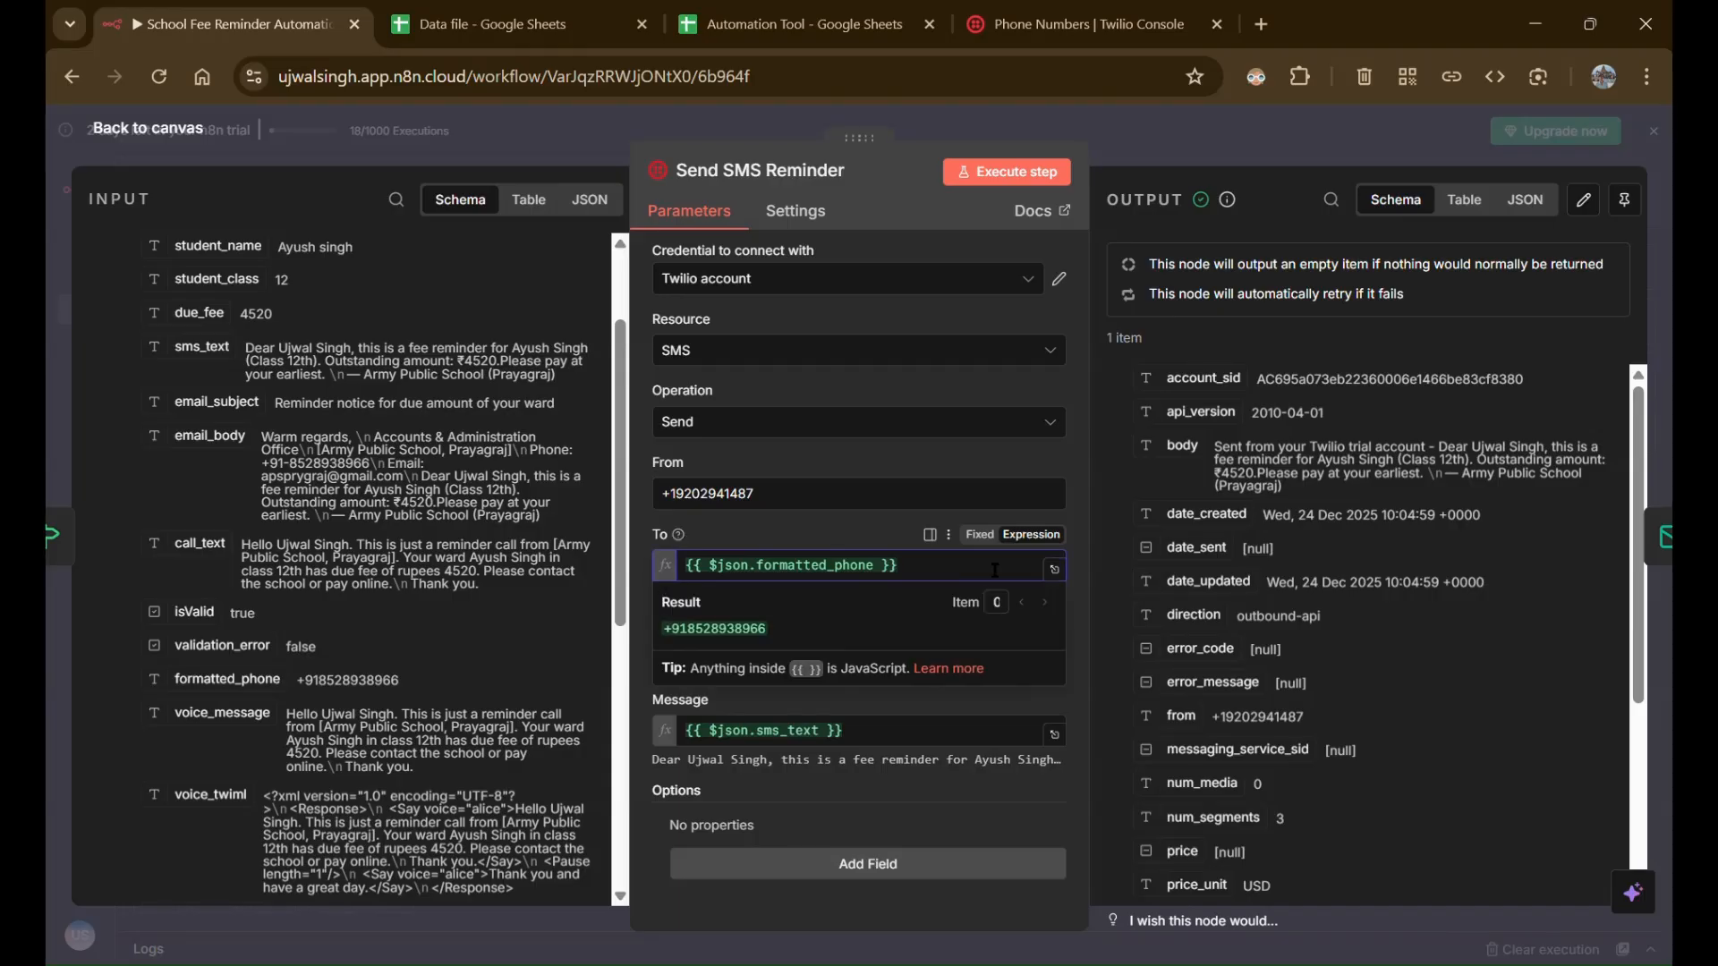
drag(1013, 571, 686, 566)
key(BackSpace)
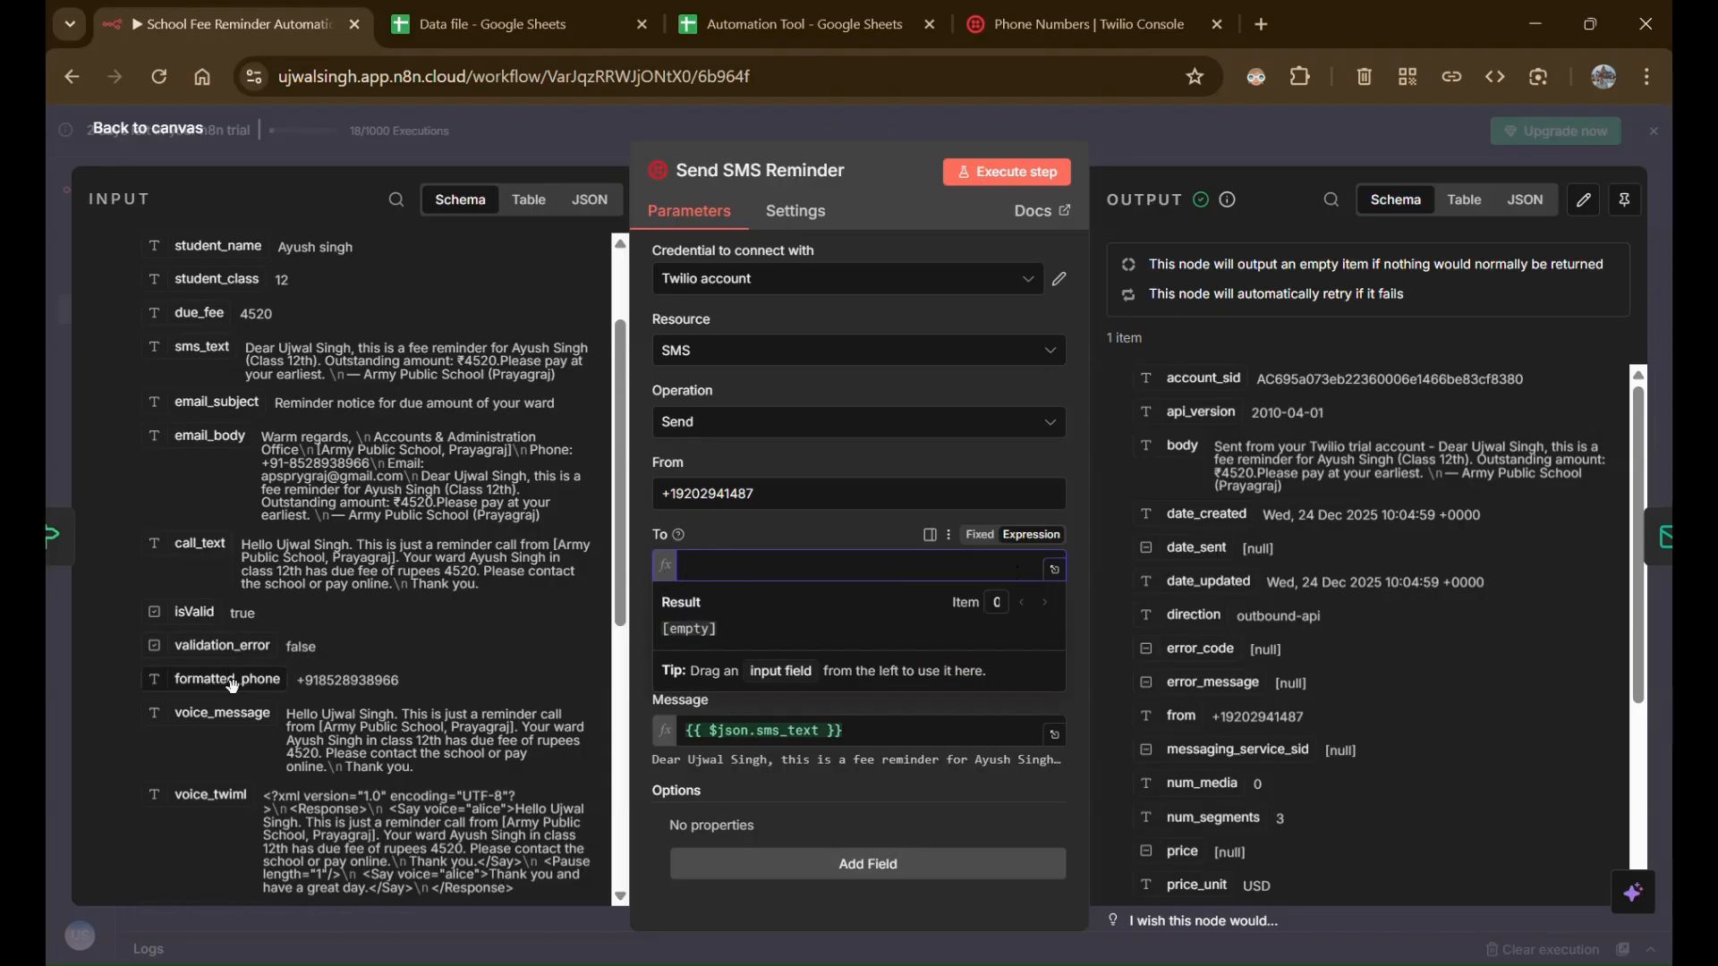
drag(231, 682, 823, 591)
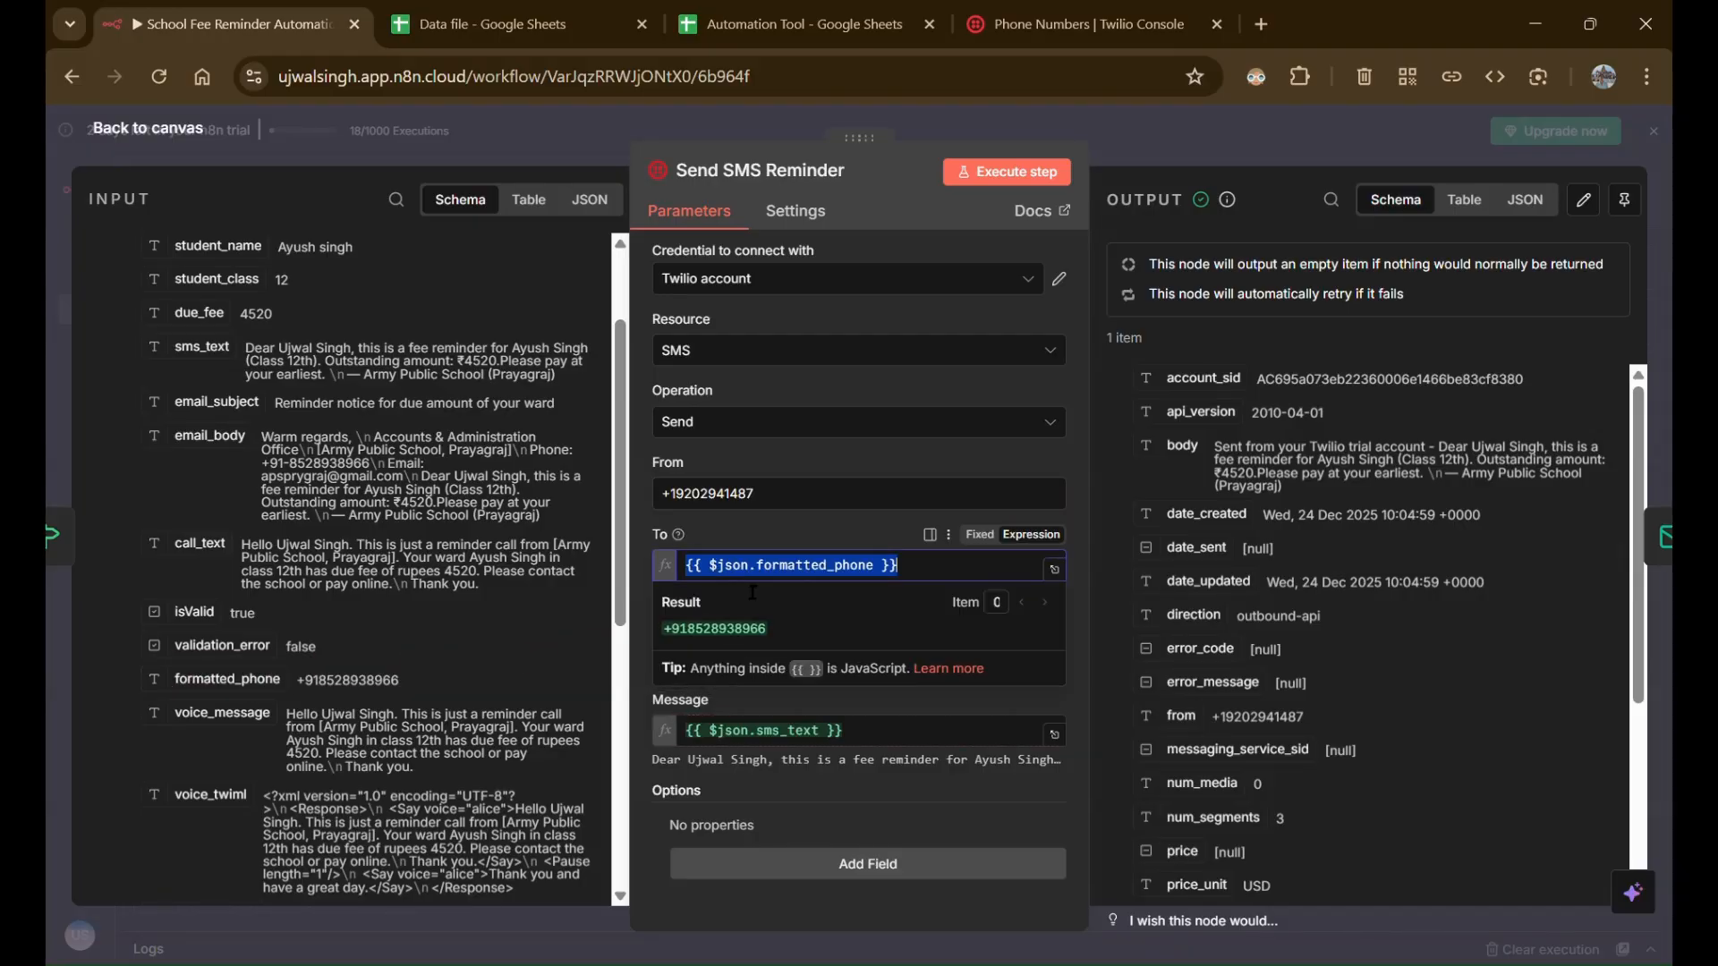
click(838, 526)
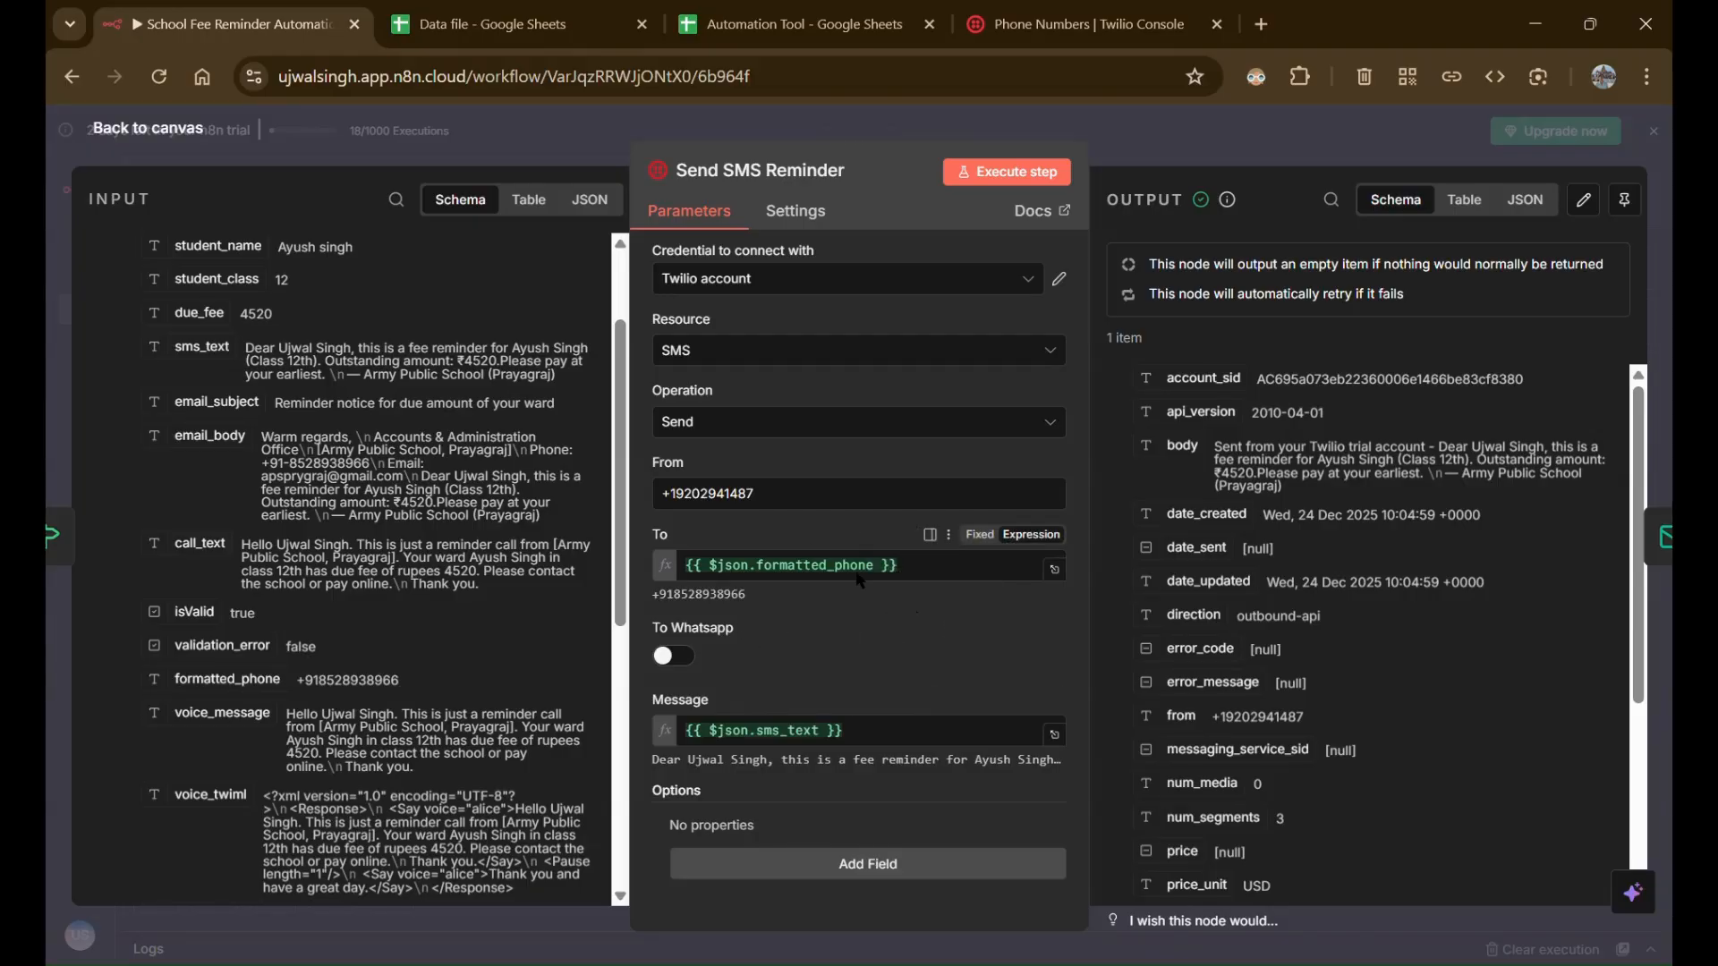
Check the active number in the Twilio Console again, and turn Send SMS Reminder's To Whatsapp option on and back off in n8n
click(1044, 29)
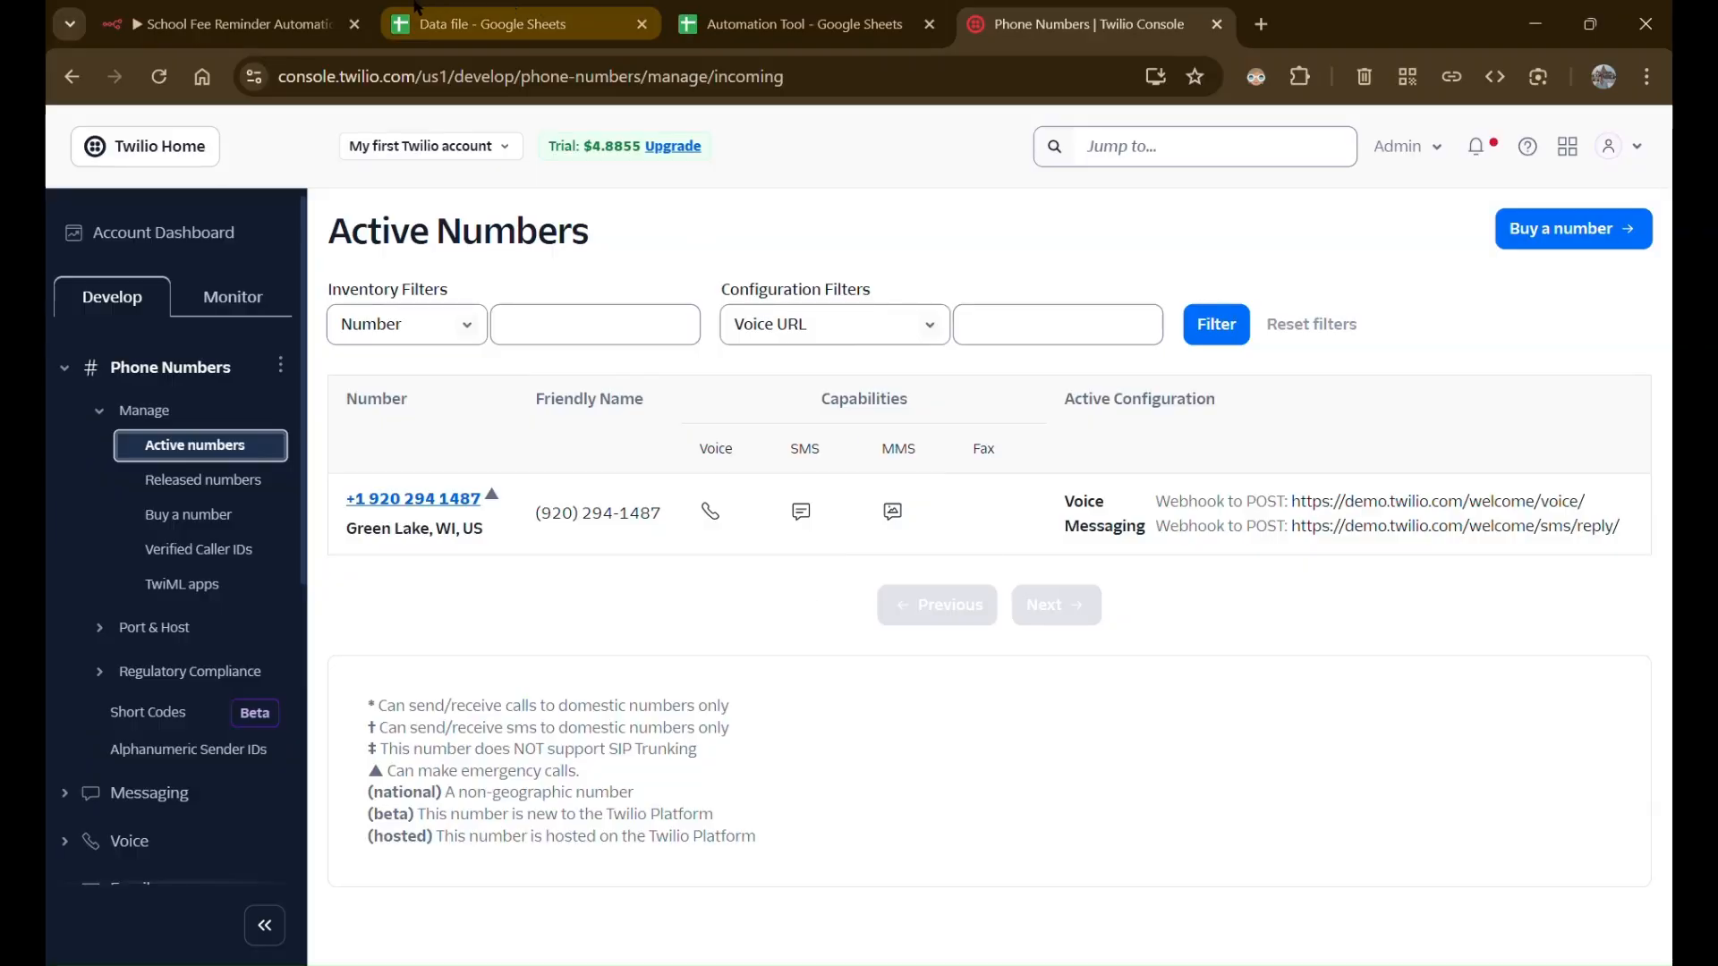
click(233, 24)
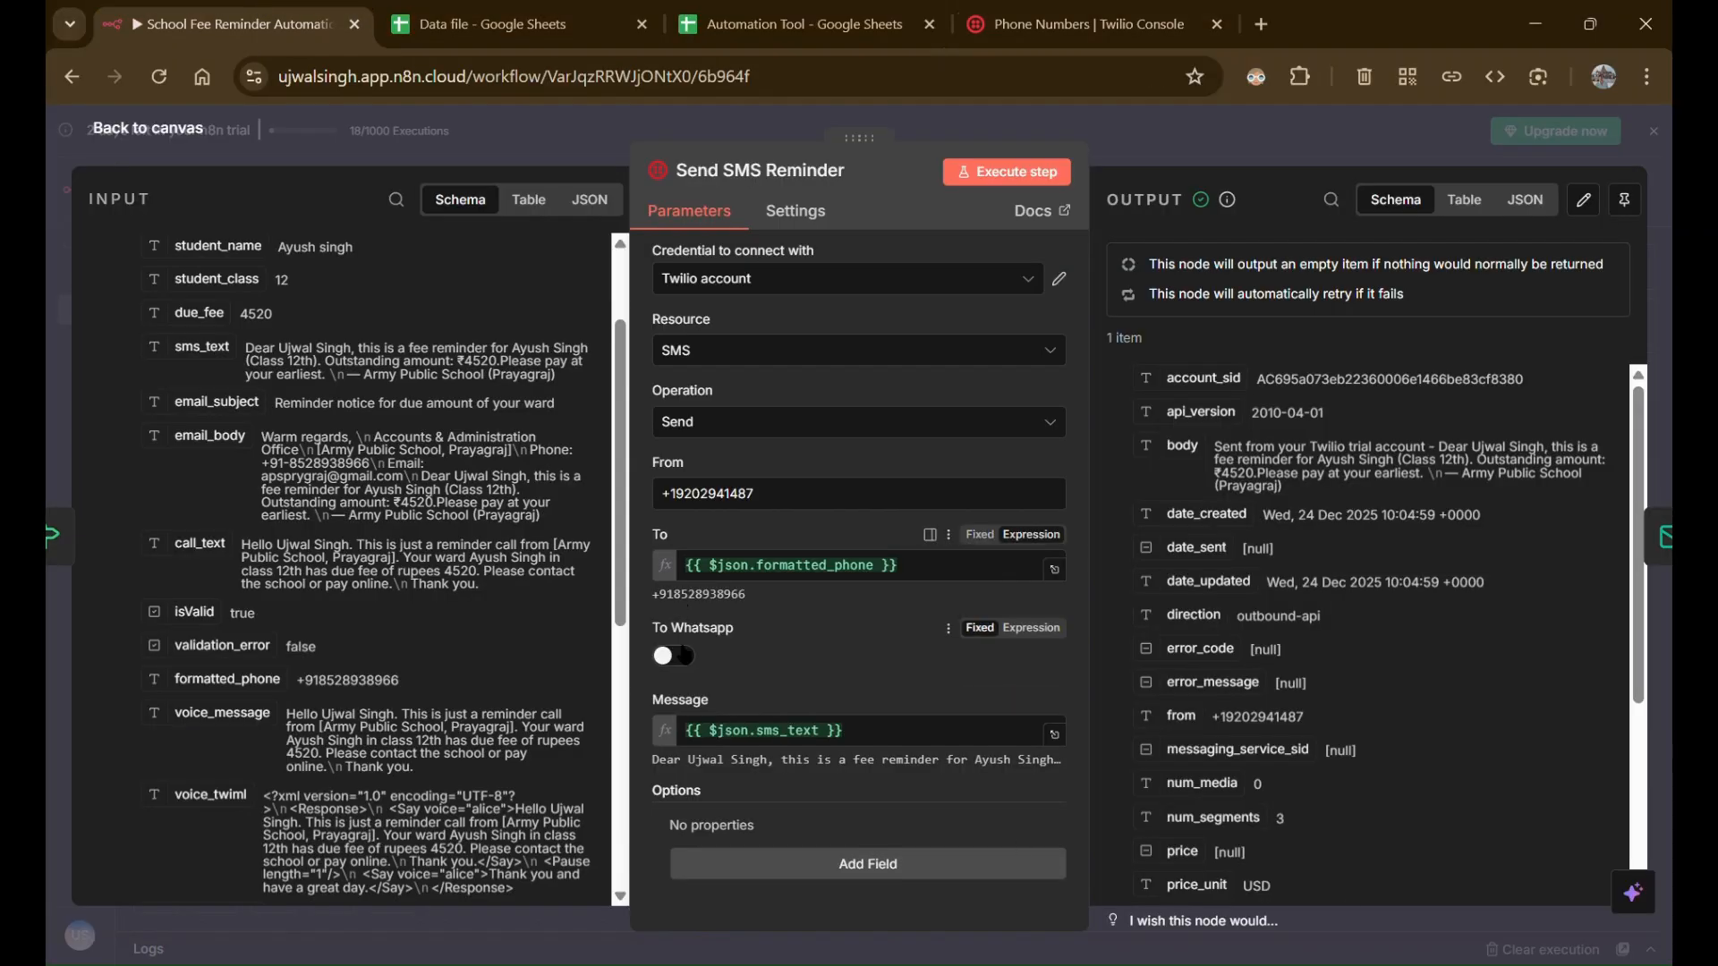
click(682, 656)
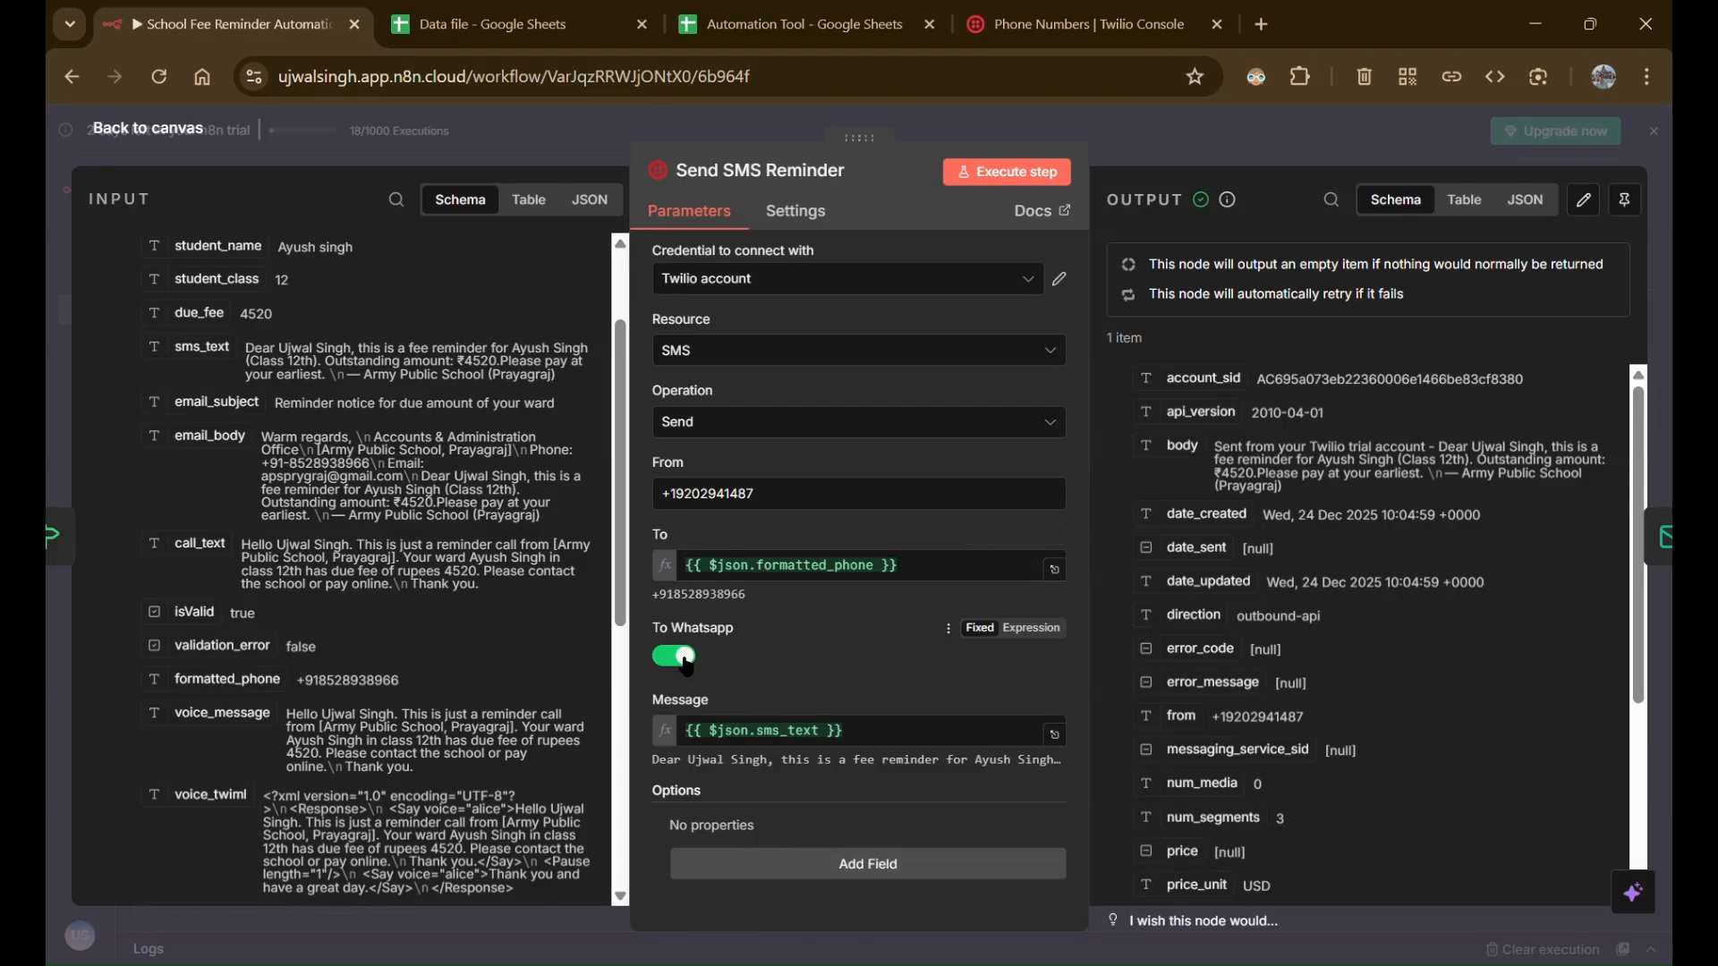
click(684, 656)
click(1108, 7)
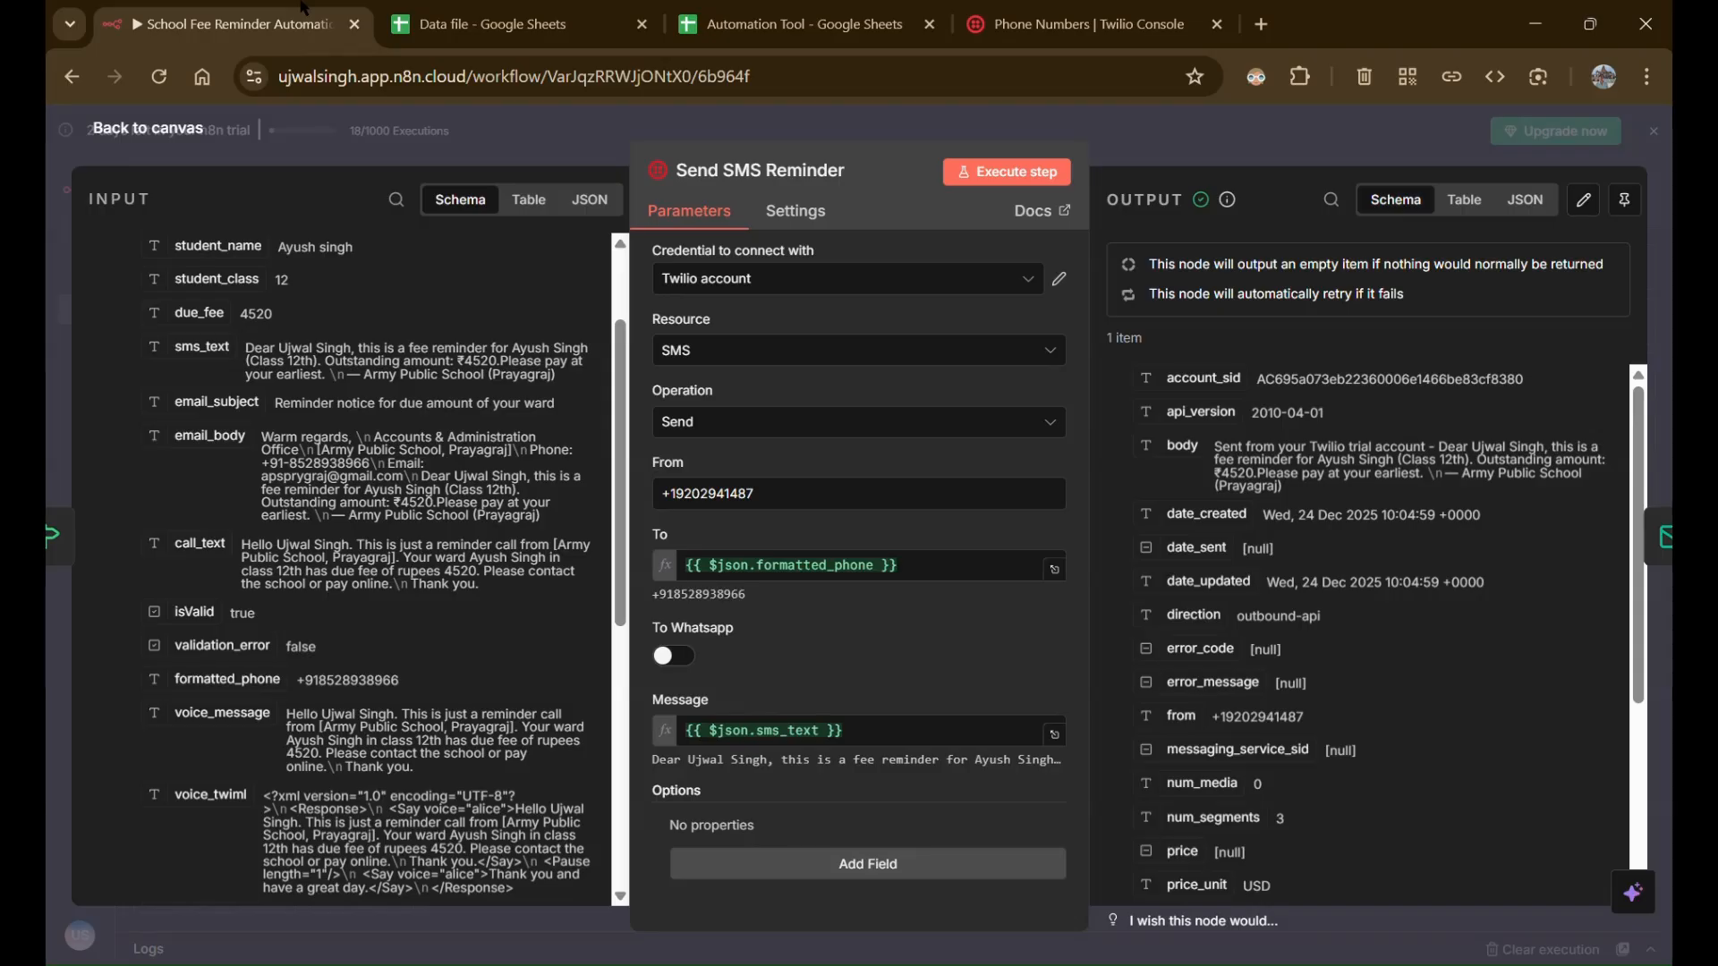
click(232, 24)
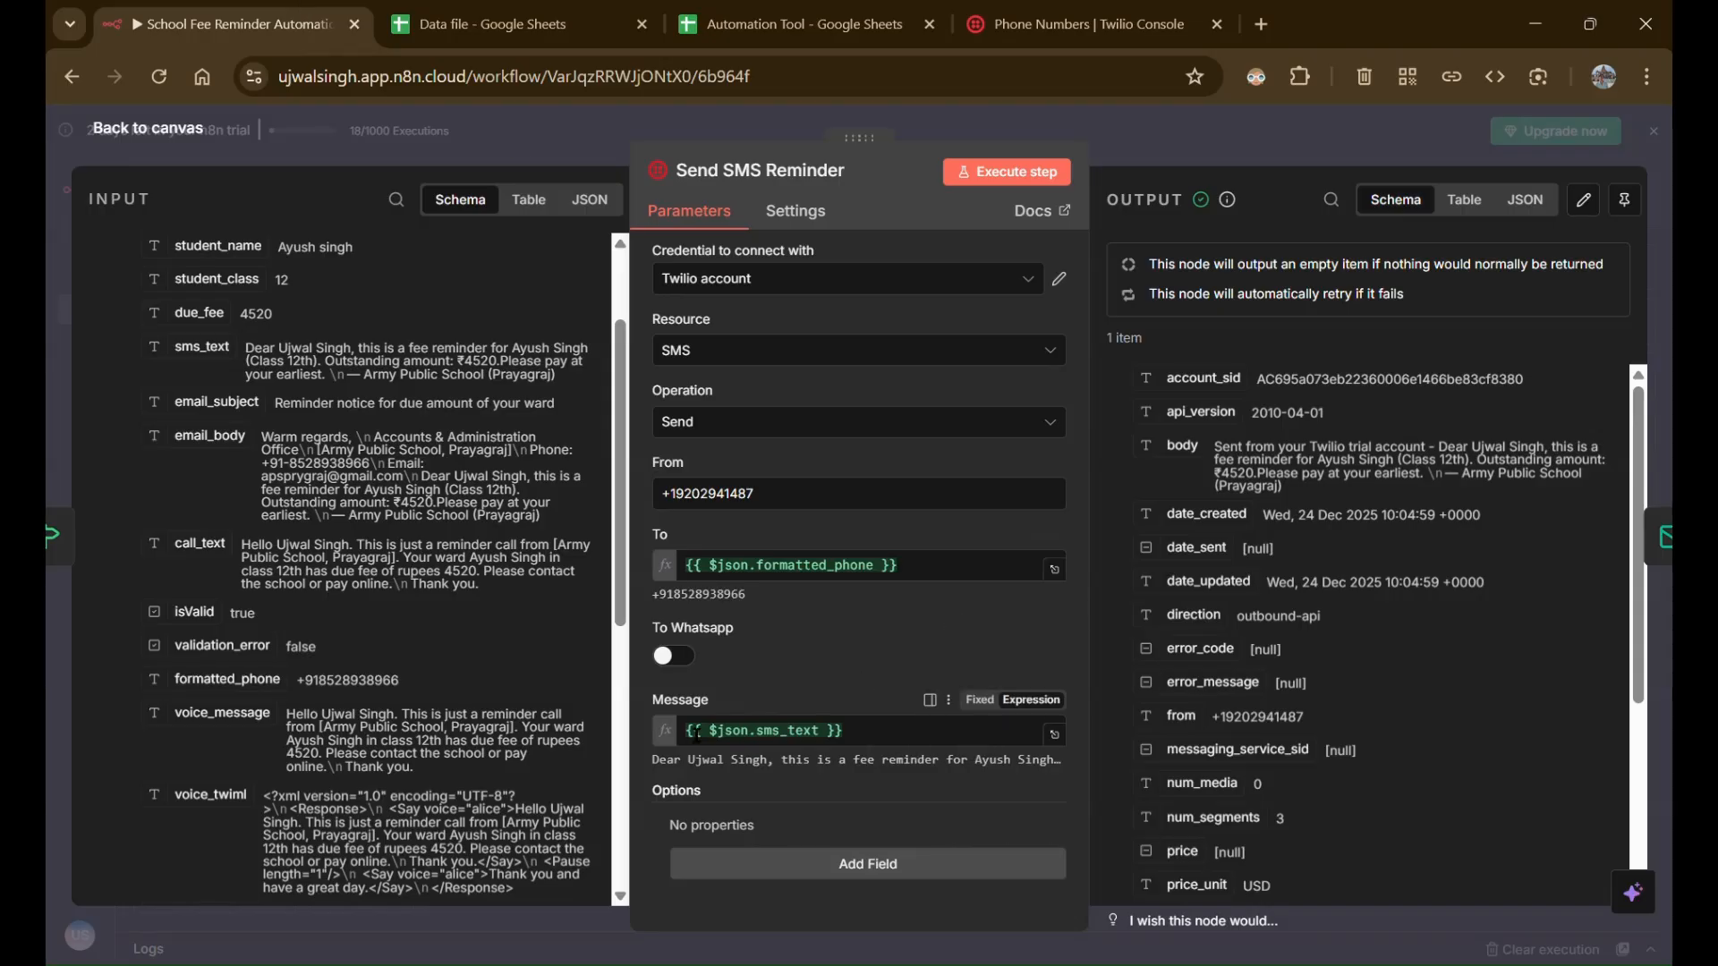
Preview the Message expression of Send SMS Reminder, compare it with sms_text in the Data file spreadsheet, and return to the n8n canvas
click(875, 741)
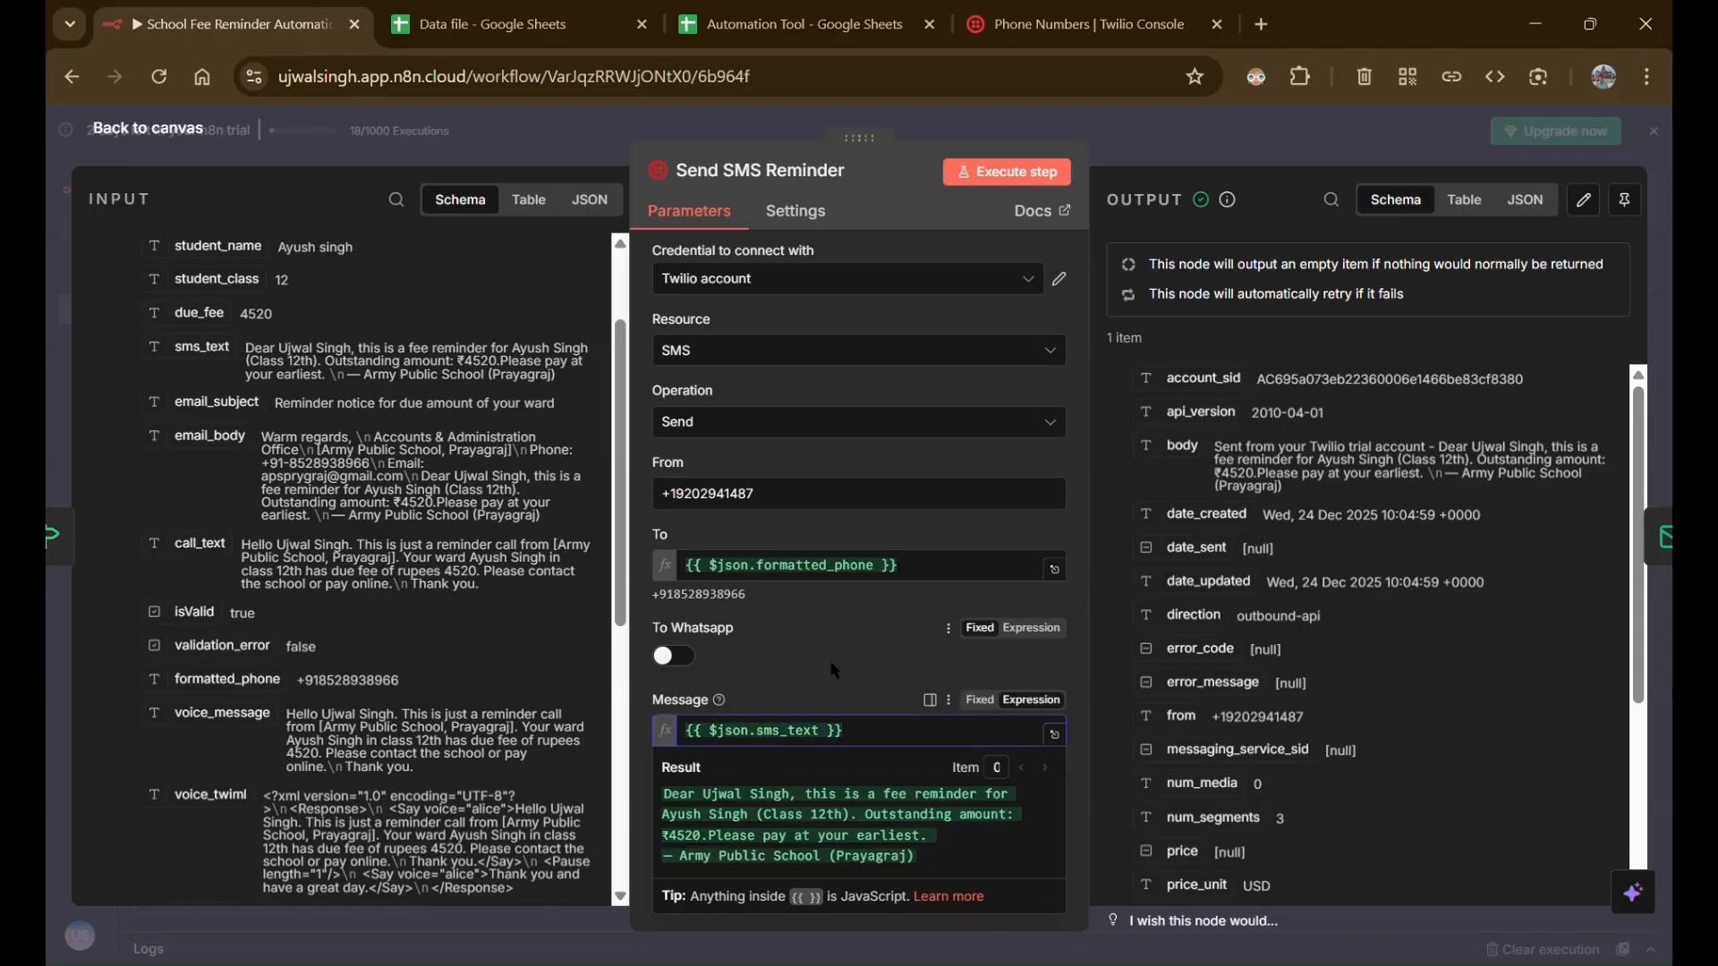
scroll(223, 641, down, 6)
scroll(222, 608, up, 3)
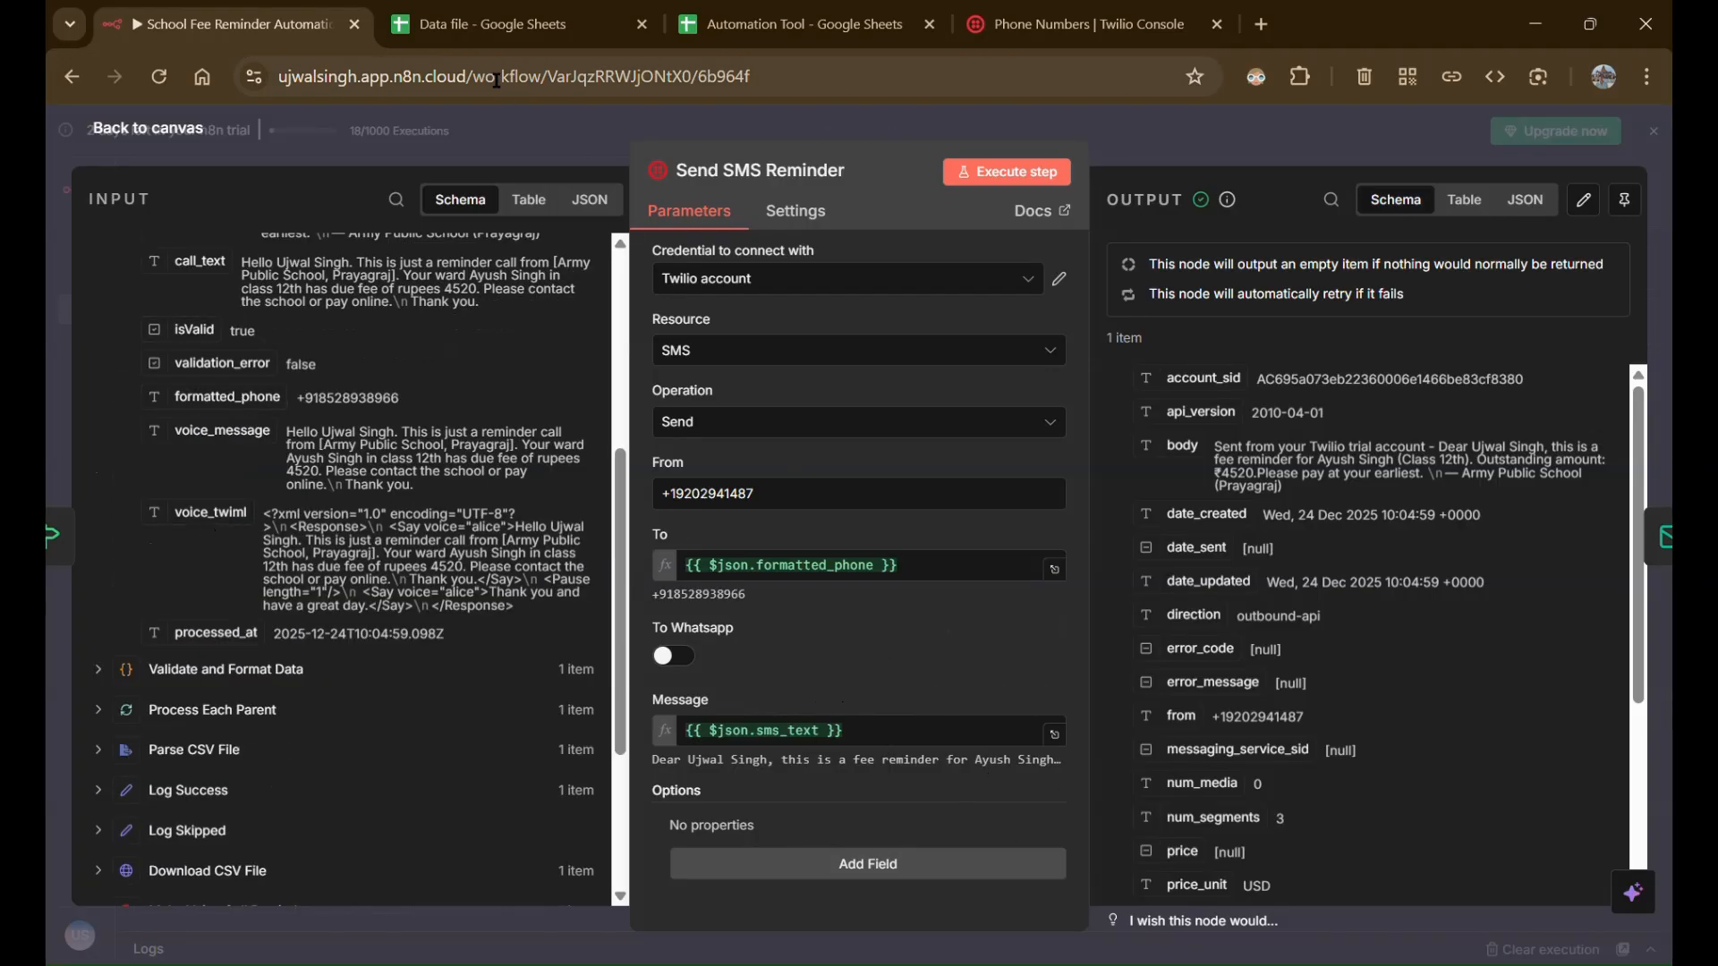
click(511, 27)
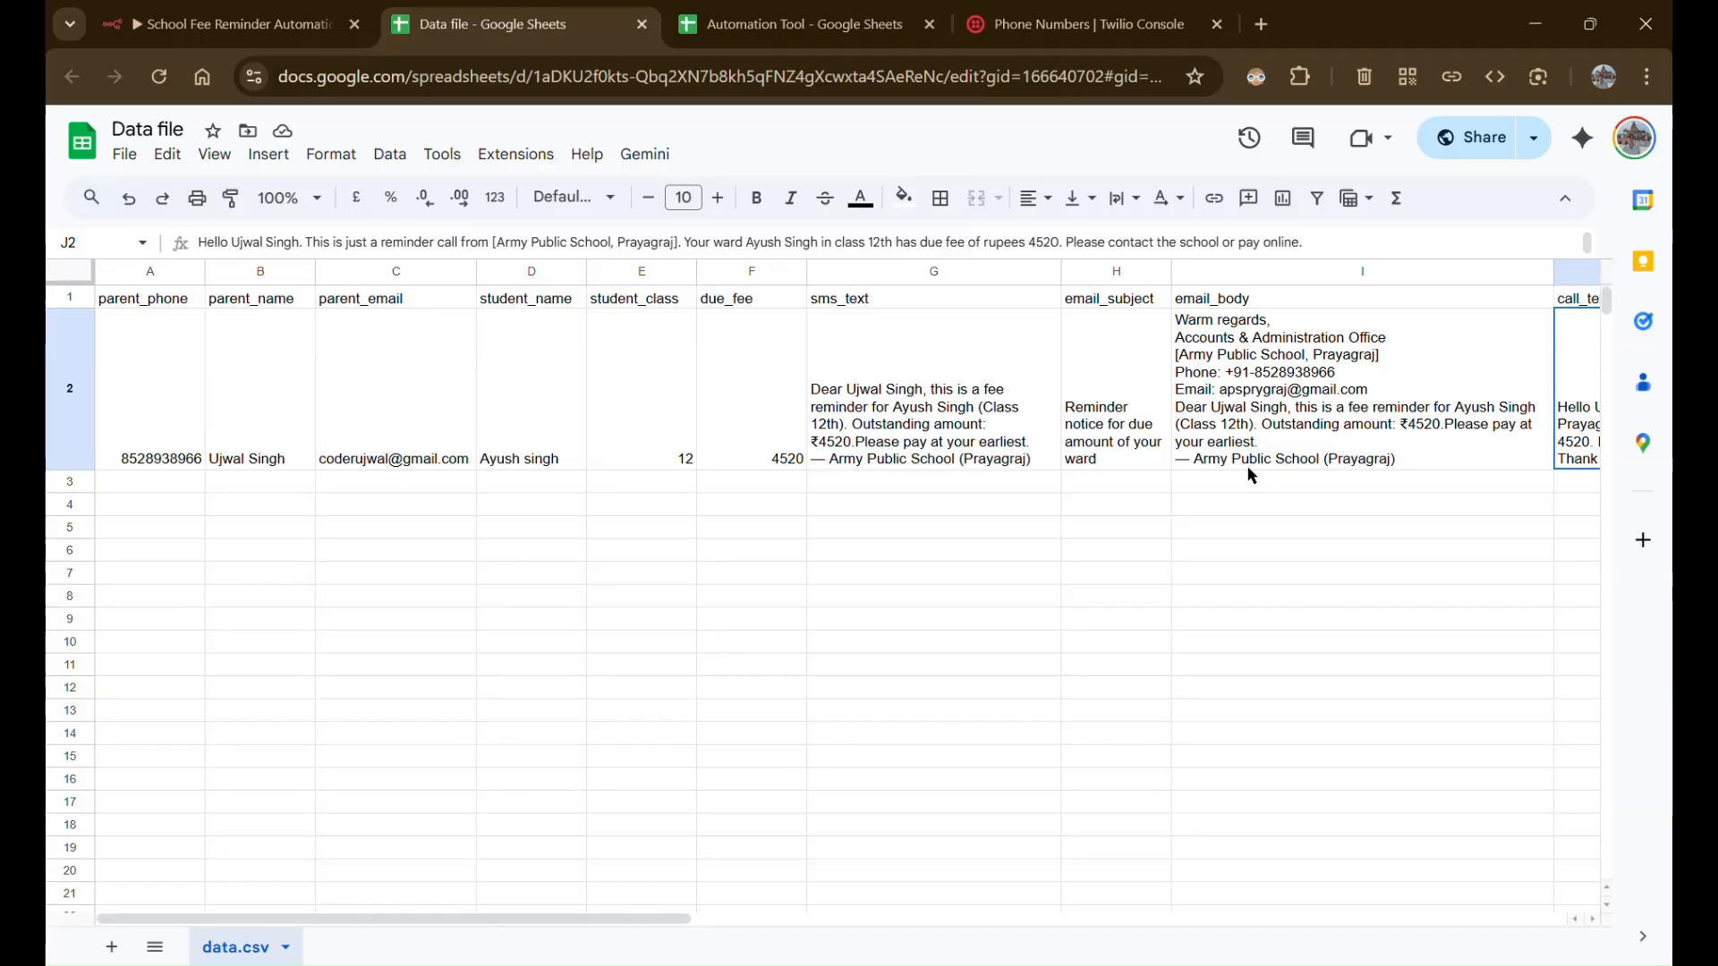
click(268, 9)
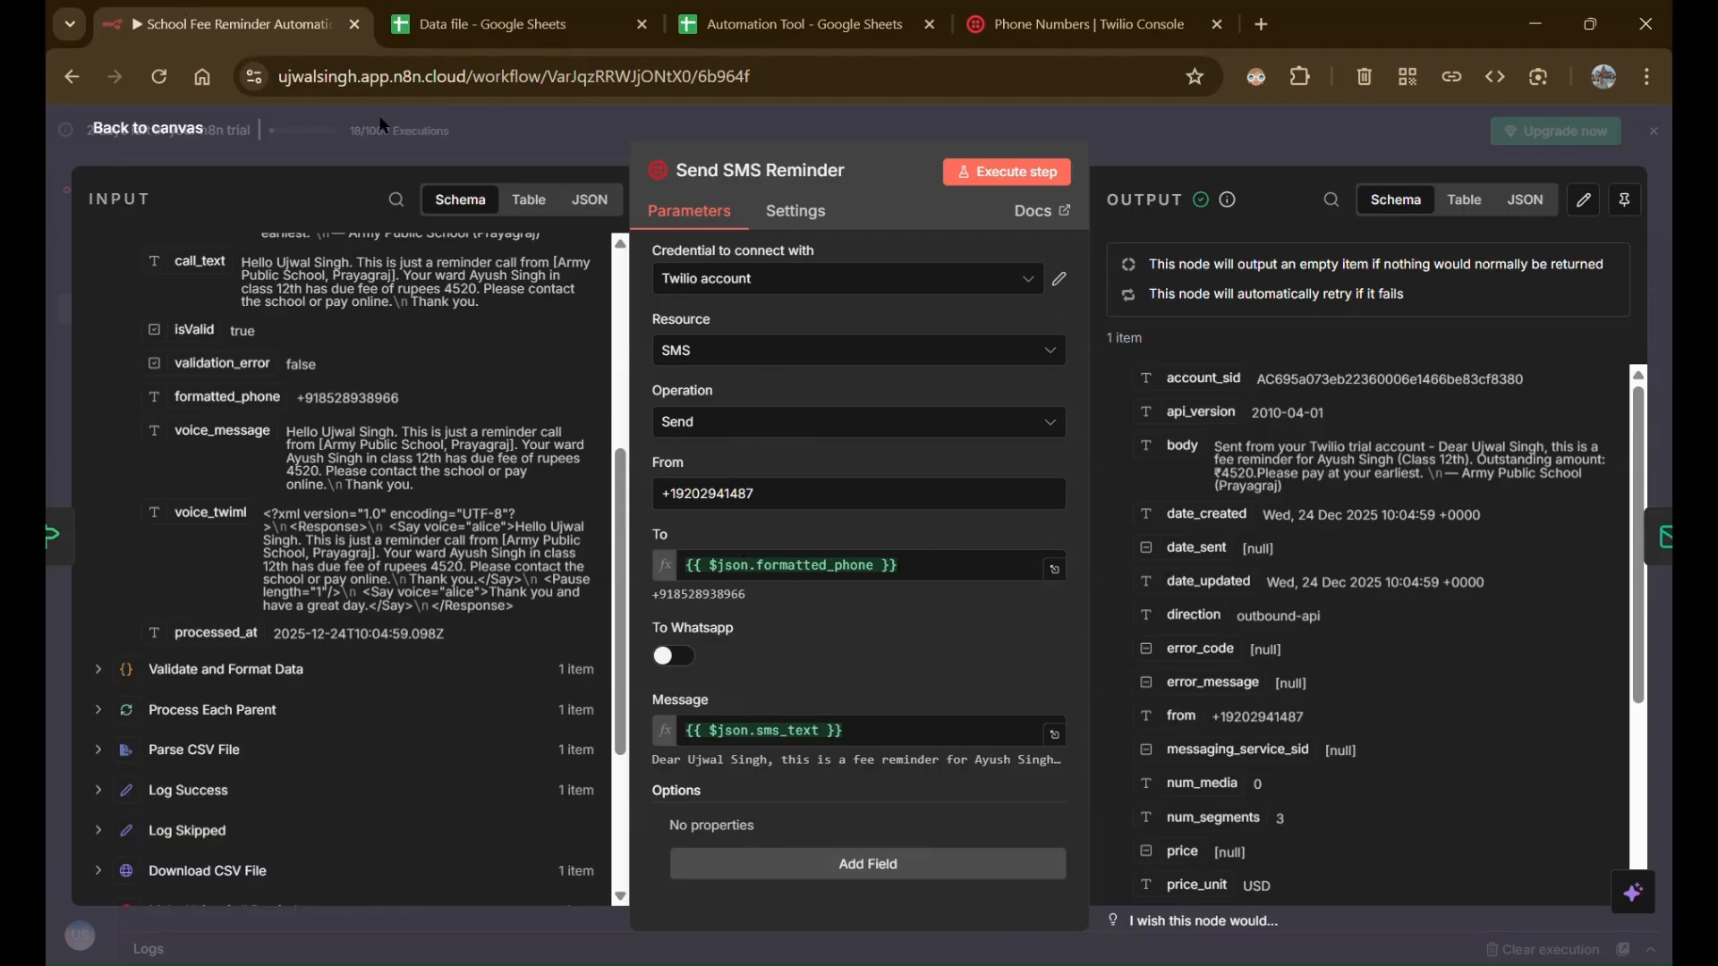
click(208, 131)
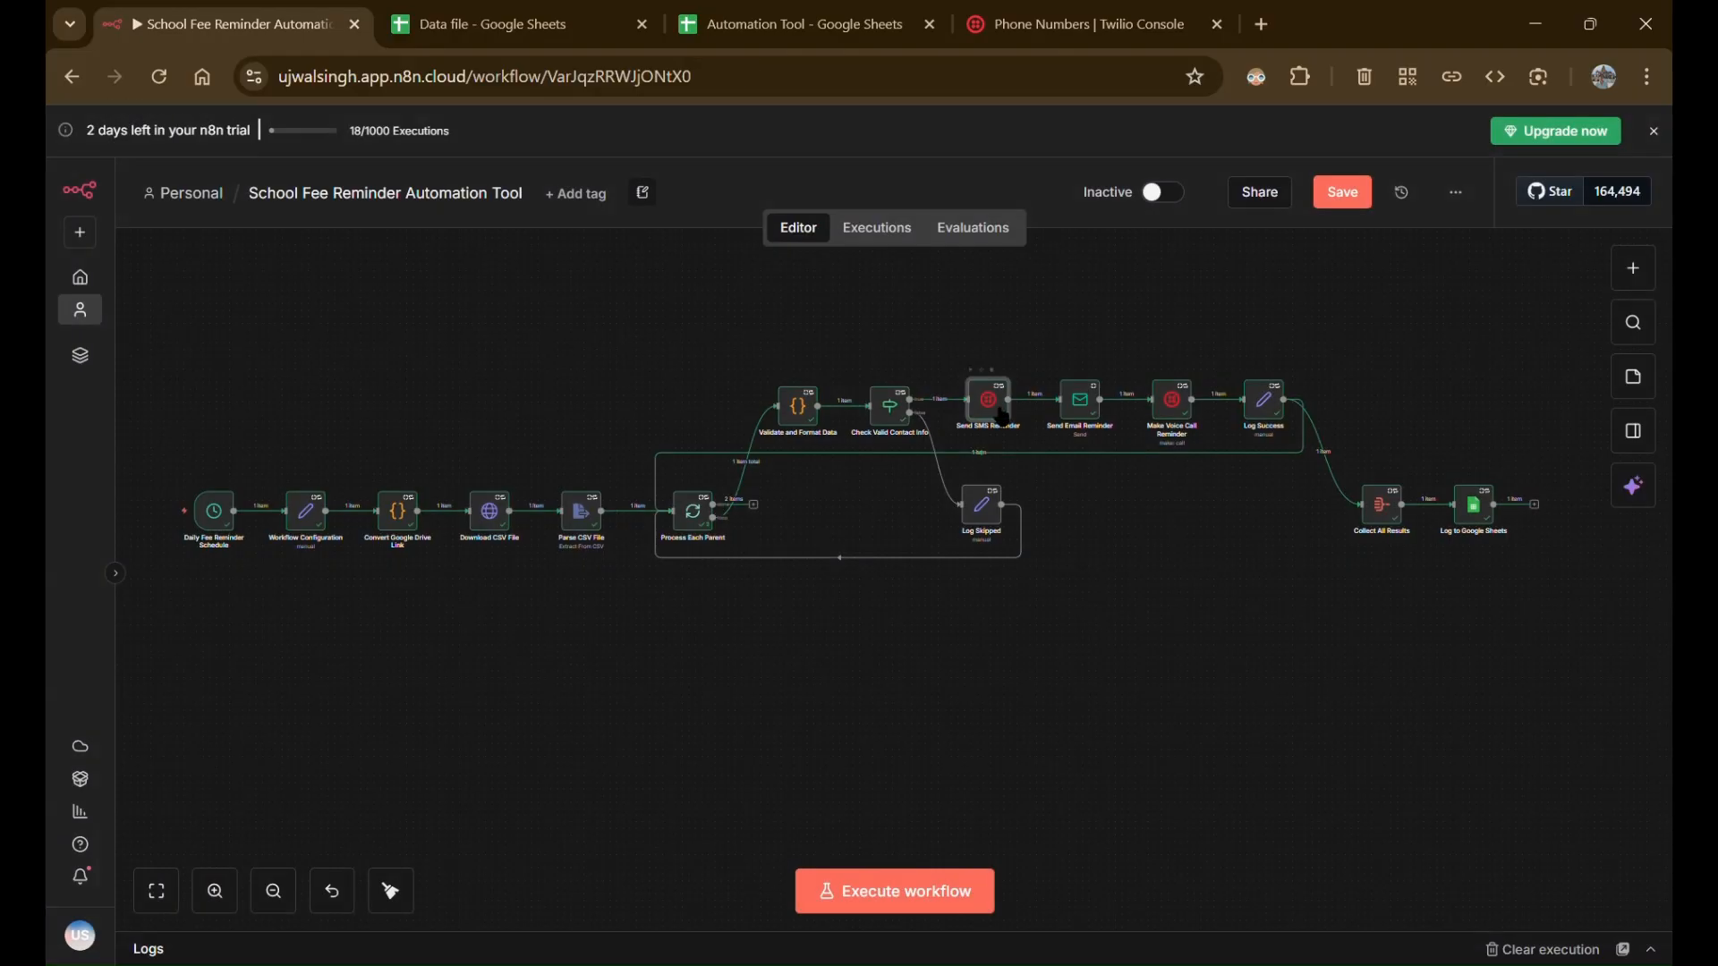
Open the Send Email Reminder node, and highlight the parent_email column in the Data file spreadsheet
double_click(1074, 403)
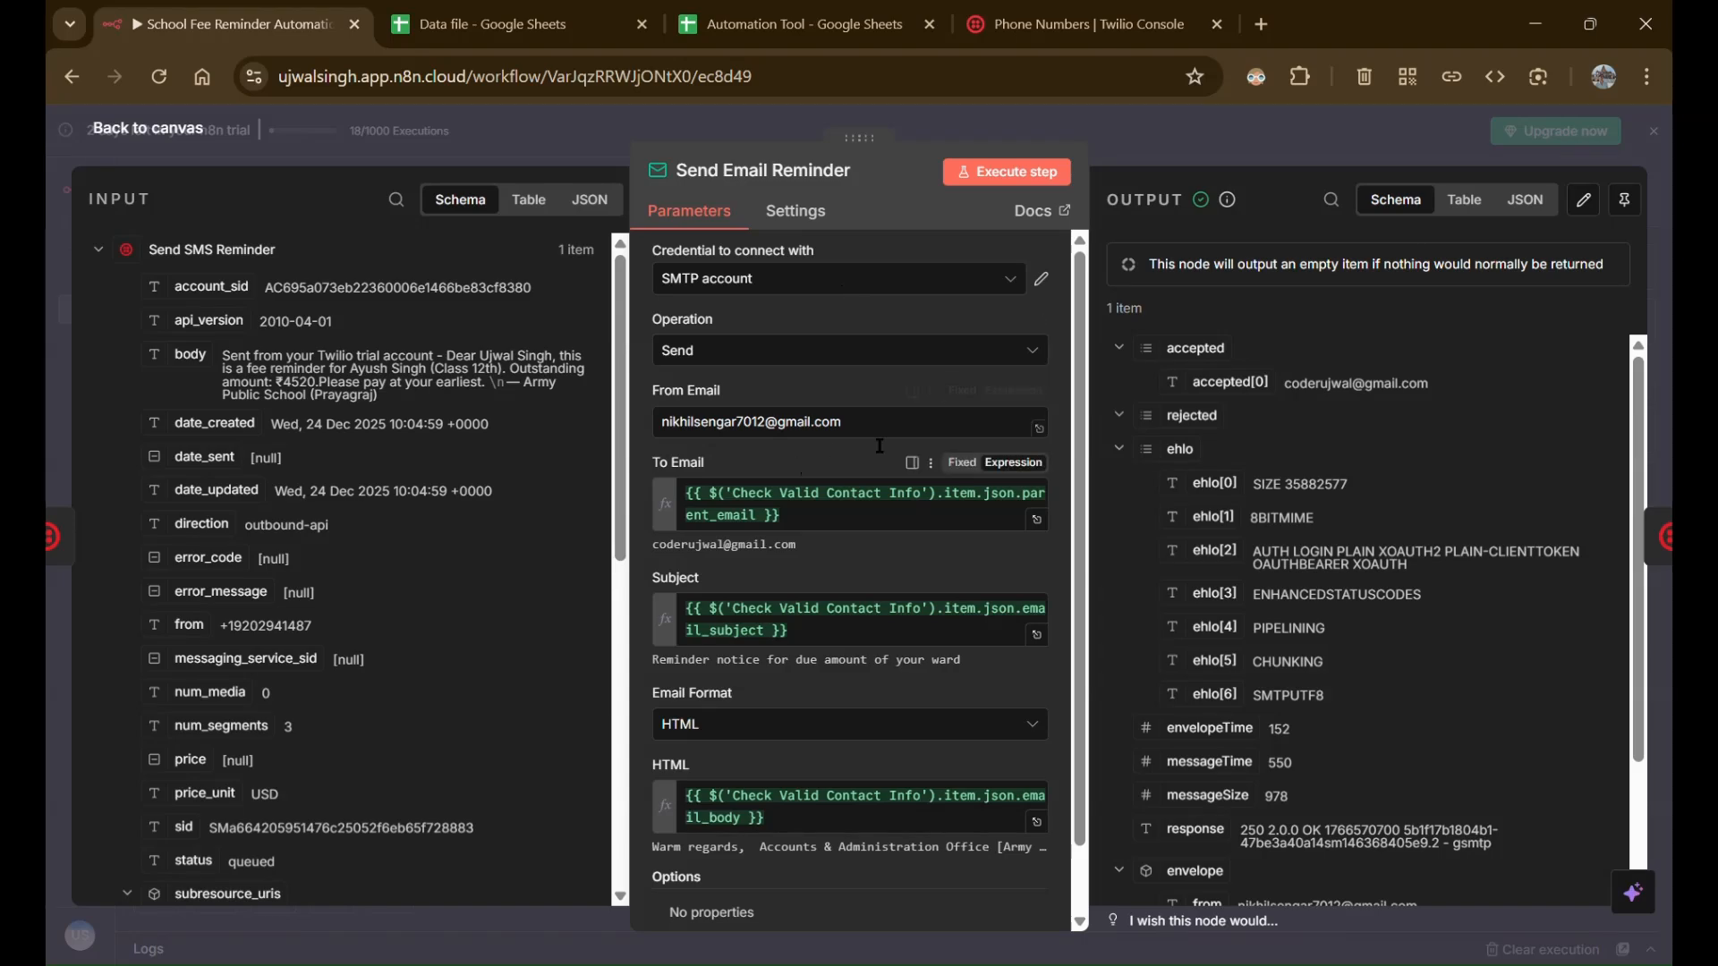
click(483, 25)
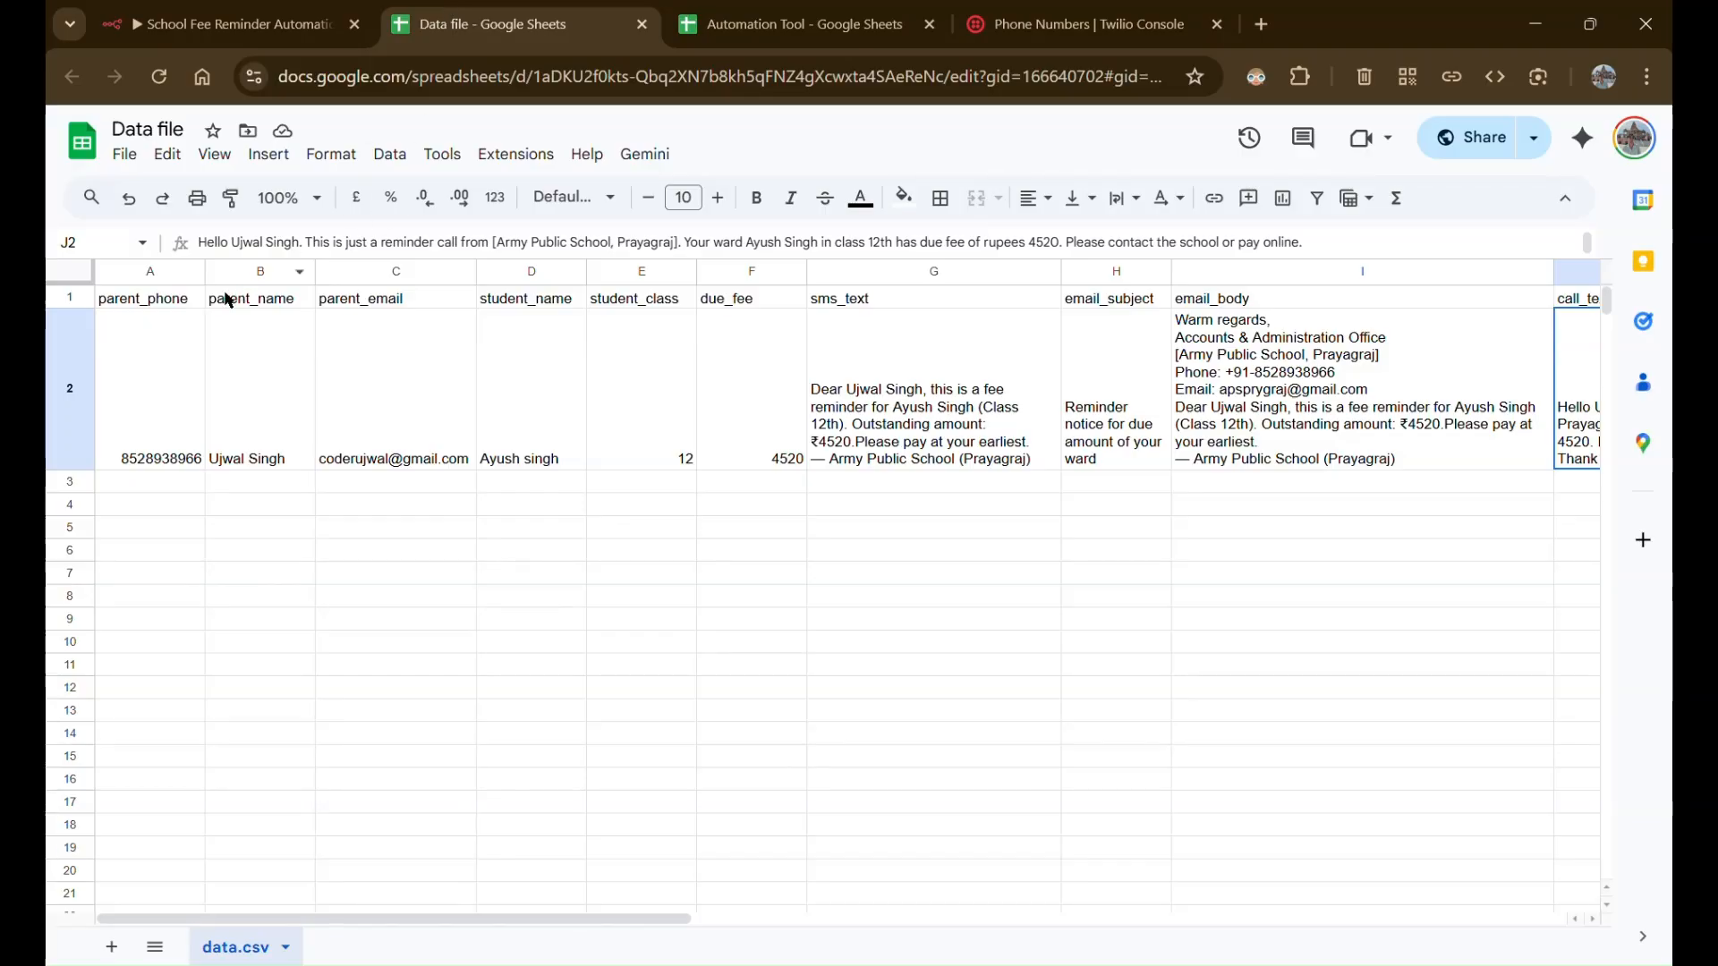
click(398, 272)
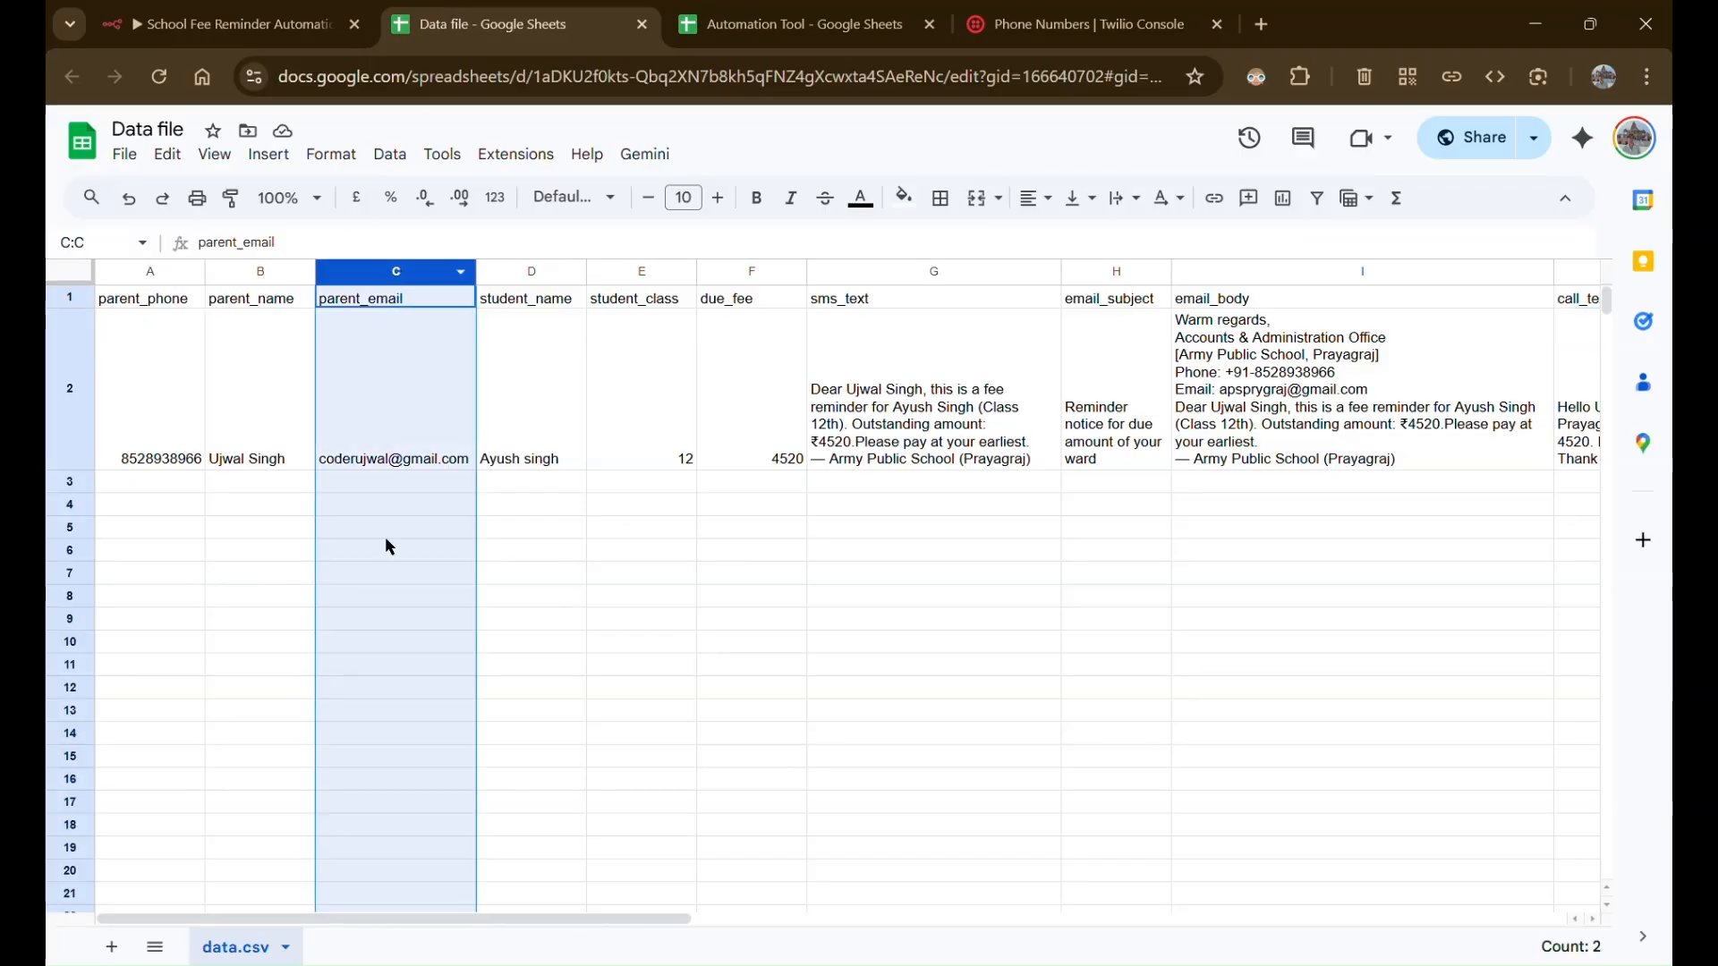
click(274, 22)
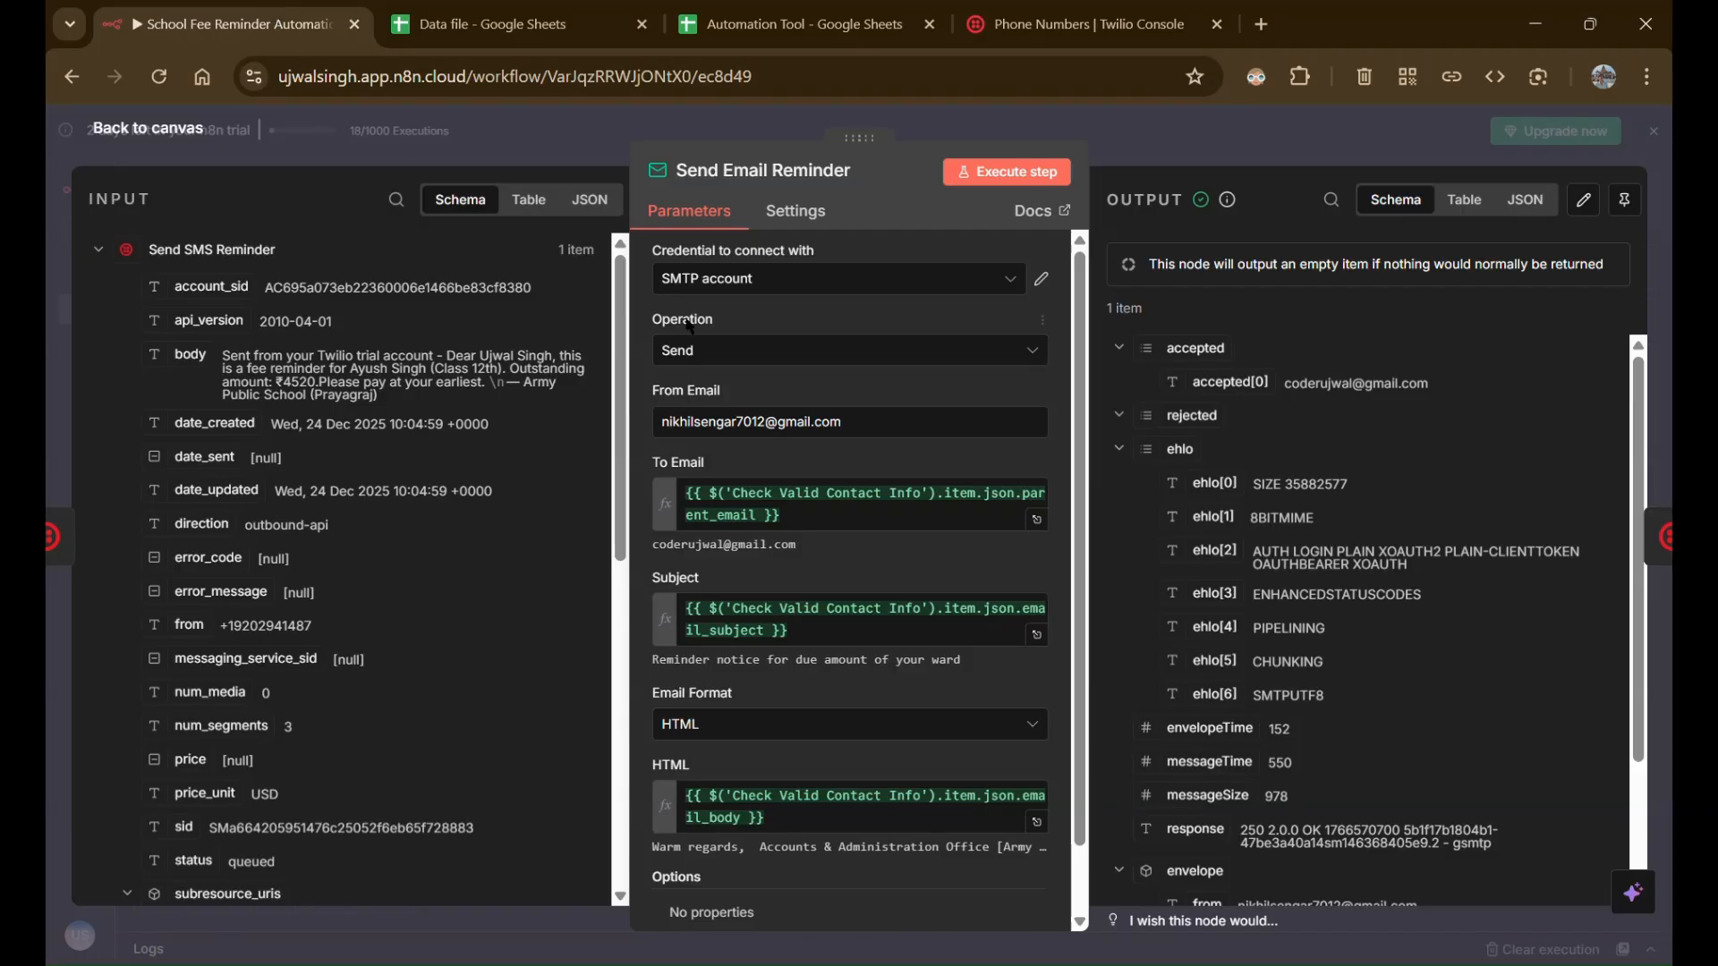
Highlight the From Email address and To Email expression in Send Email Reminder, comparing the recipient with the Data file's parent_email column
drag(859, 421, 644, 411)
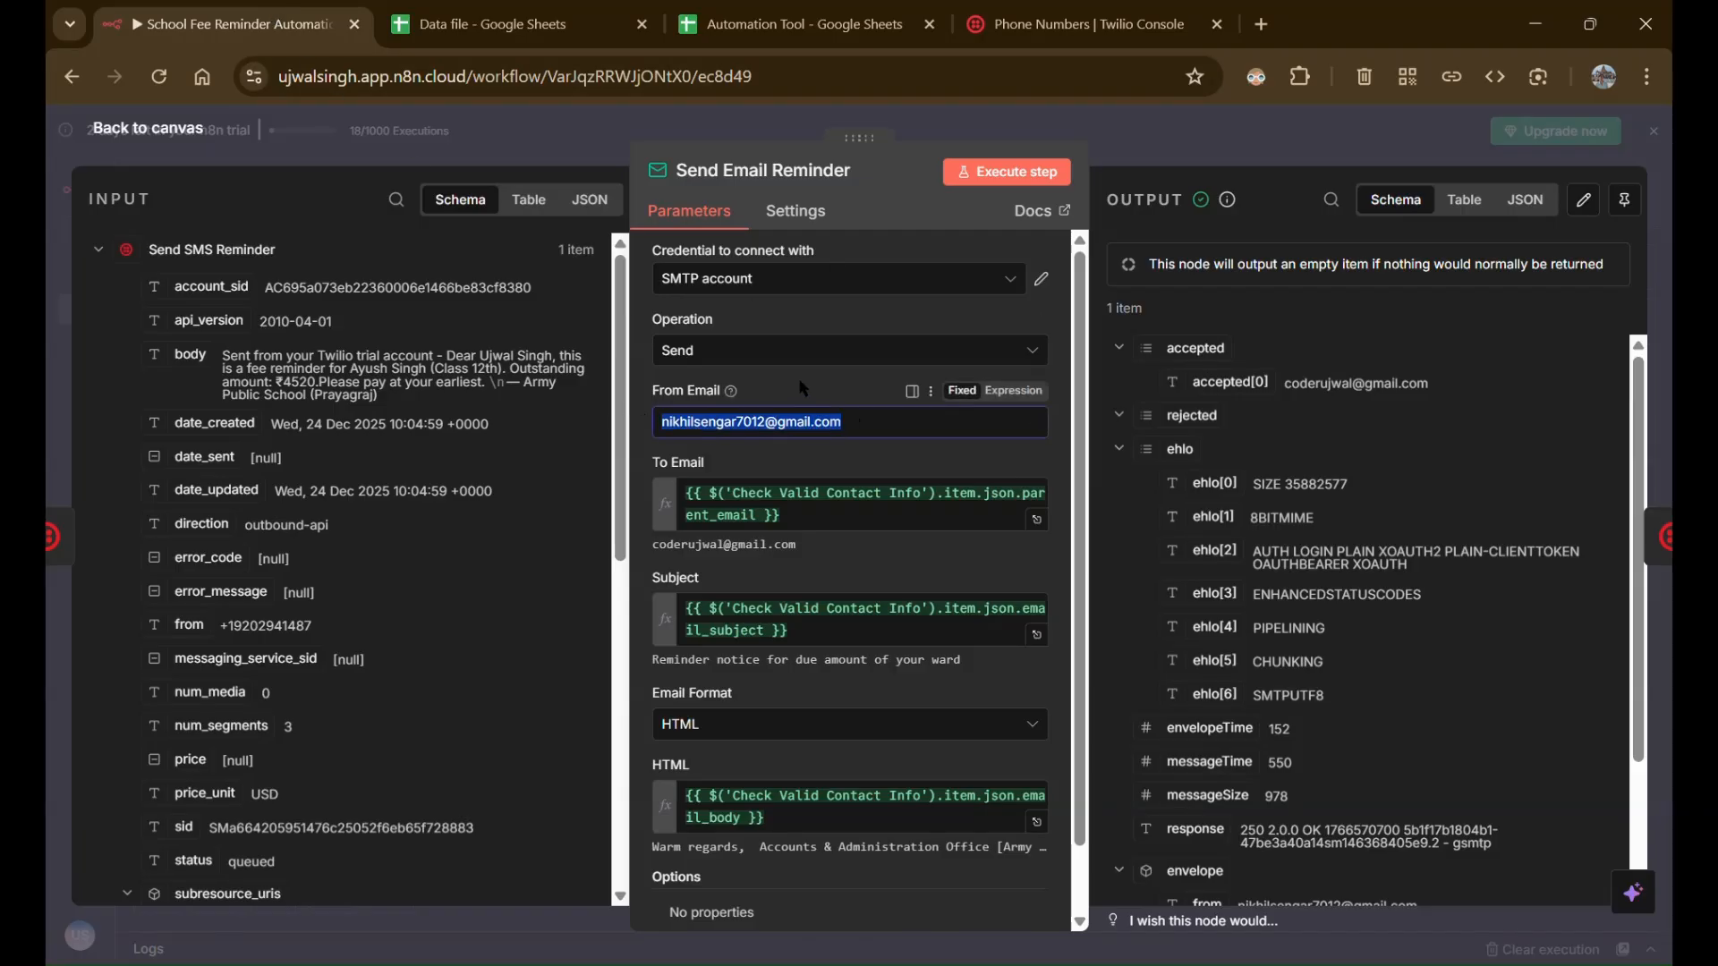
click(873, 431)
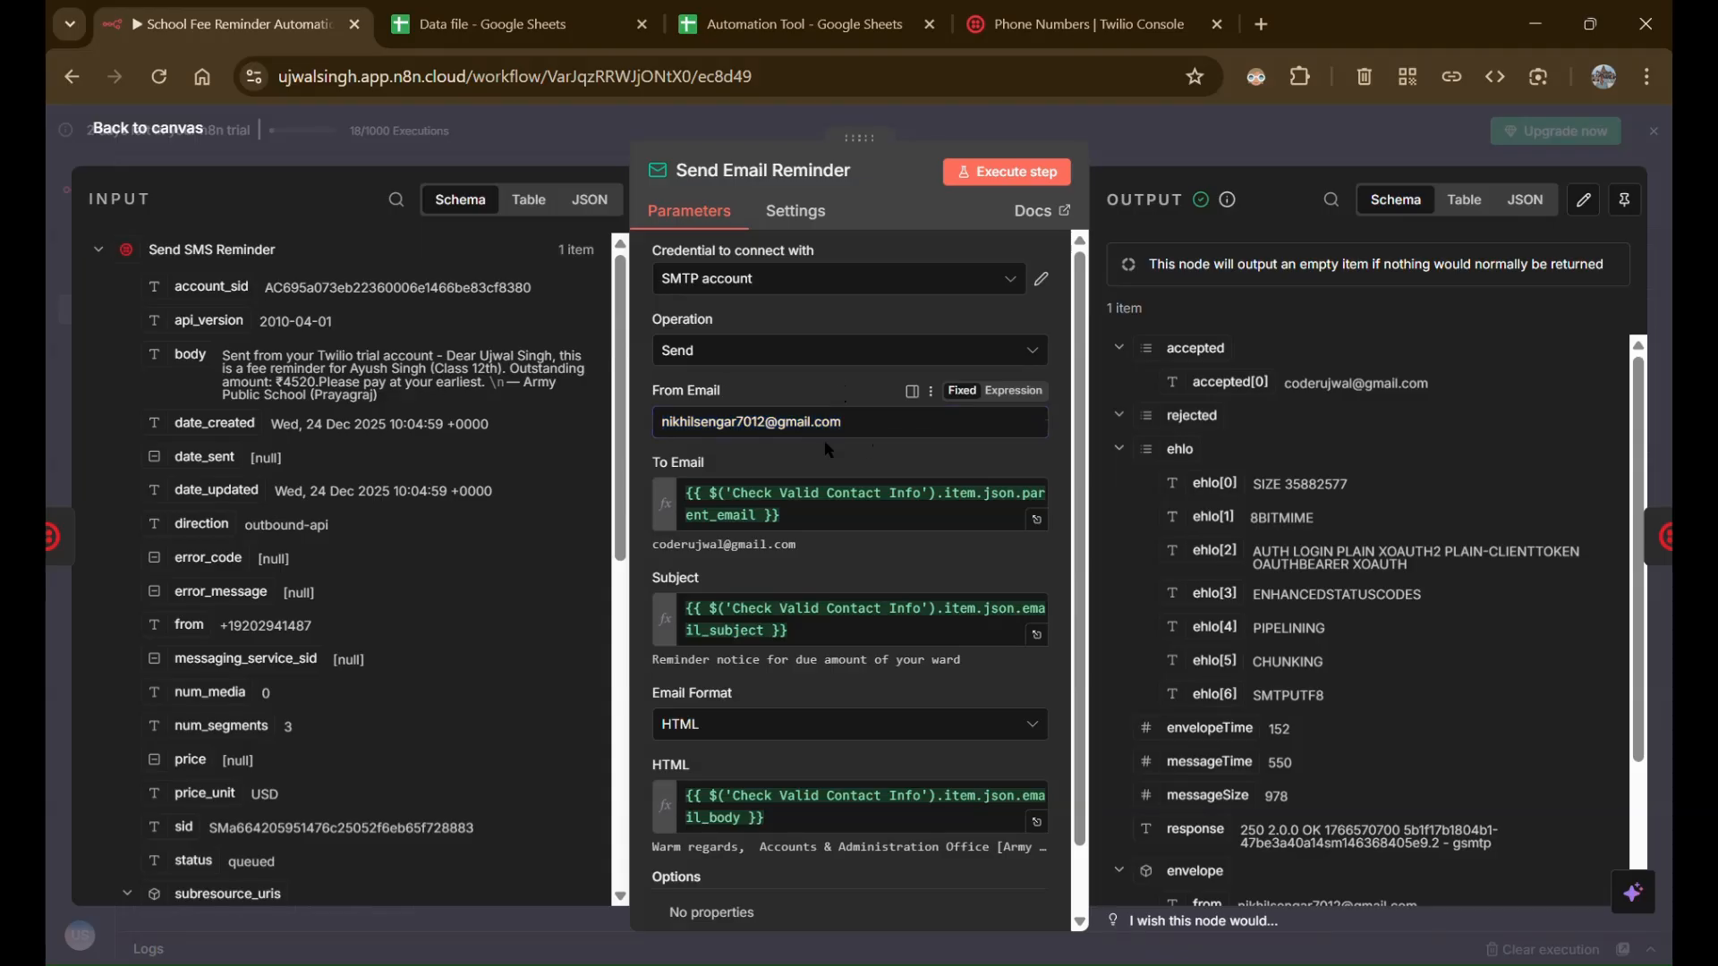
click(481, 20)
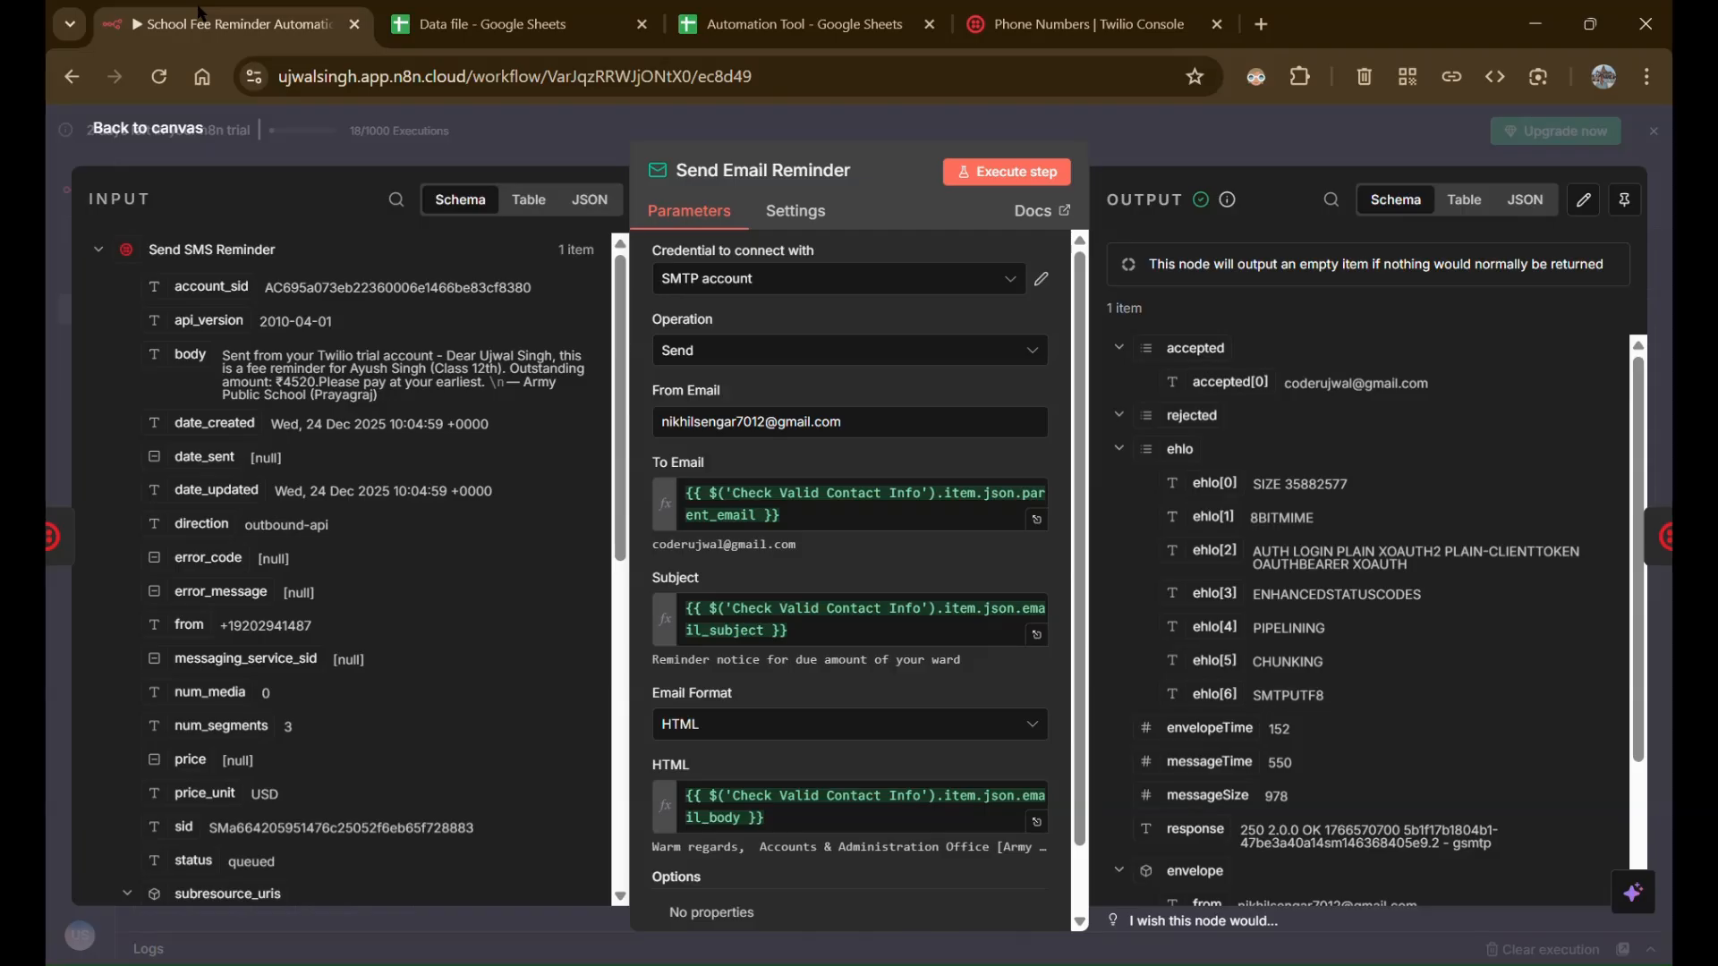
click(233, 23)
scroll(832, 458, down, 1)
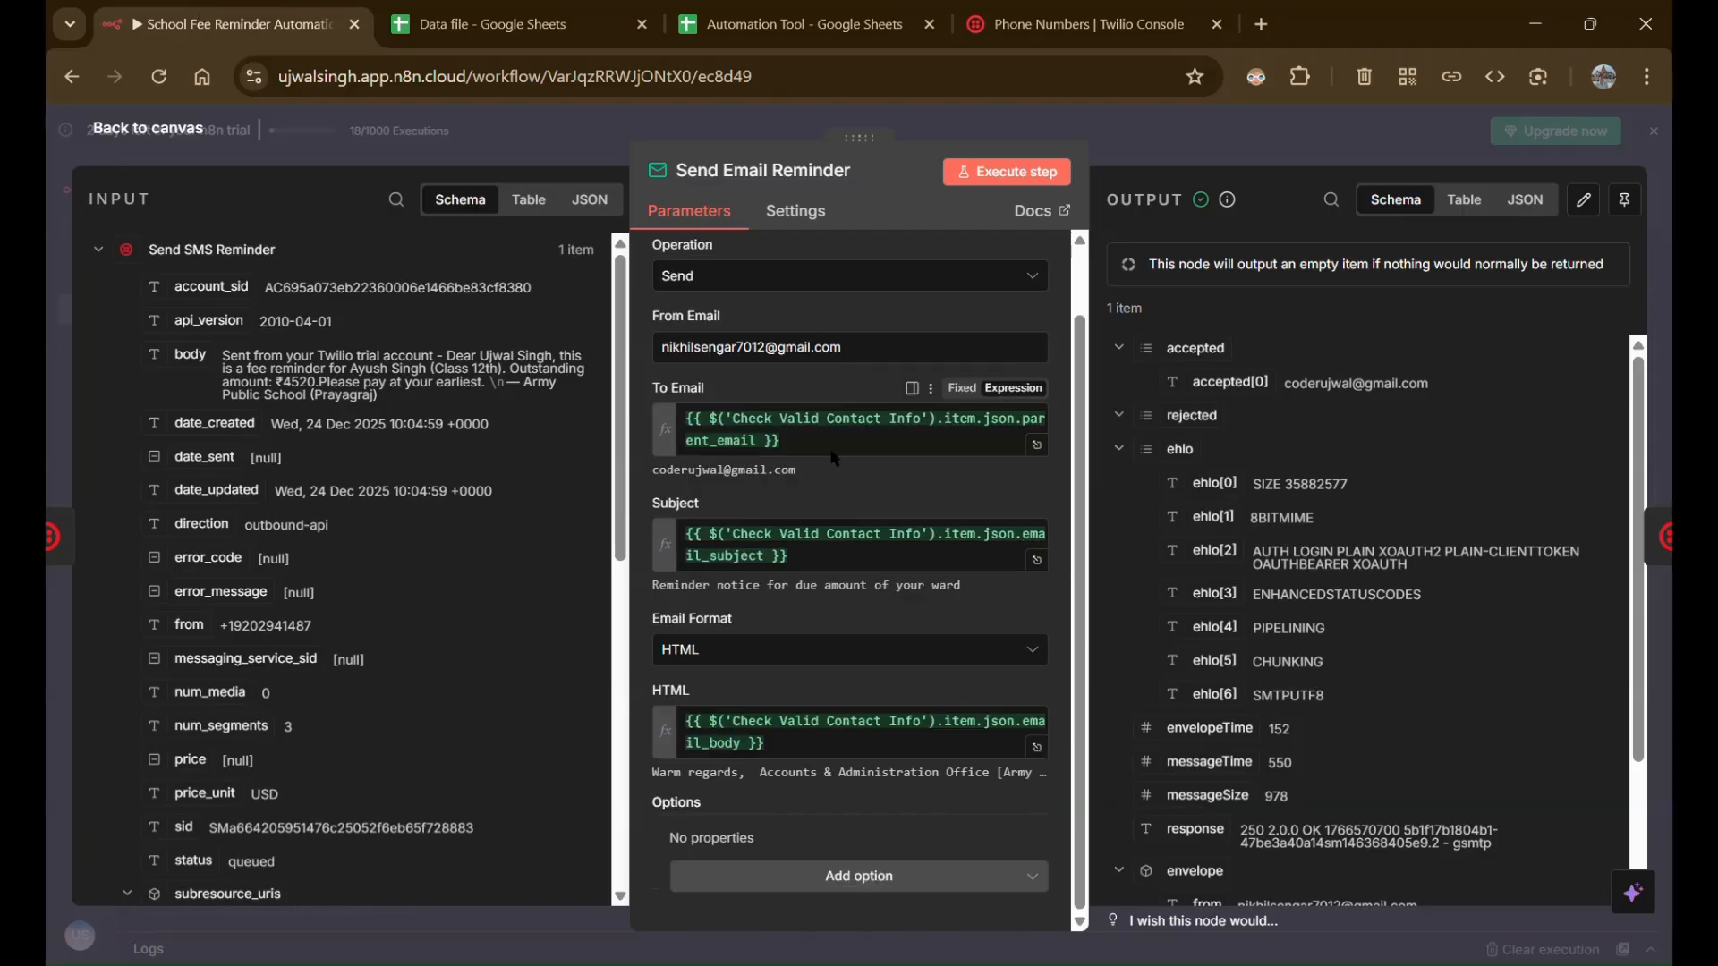
drag(822, 455, 668, 405)
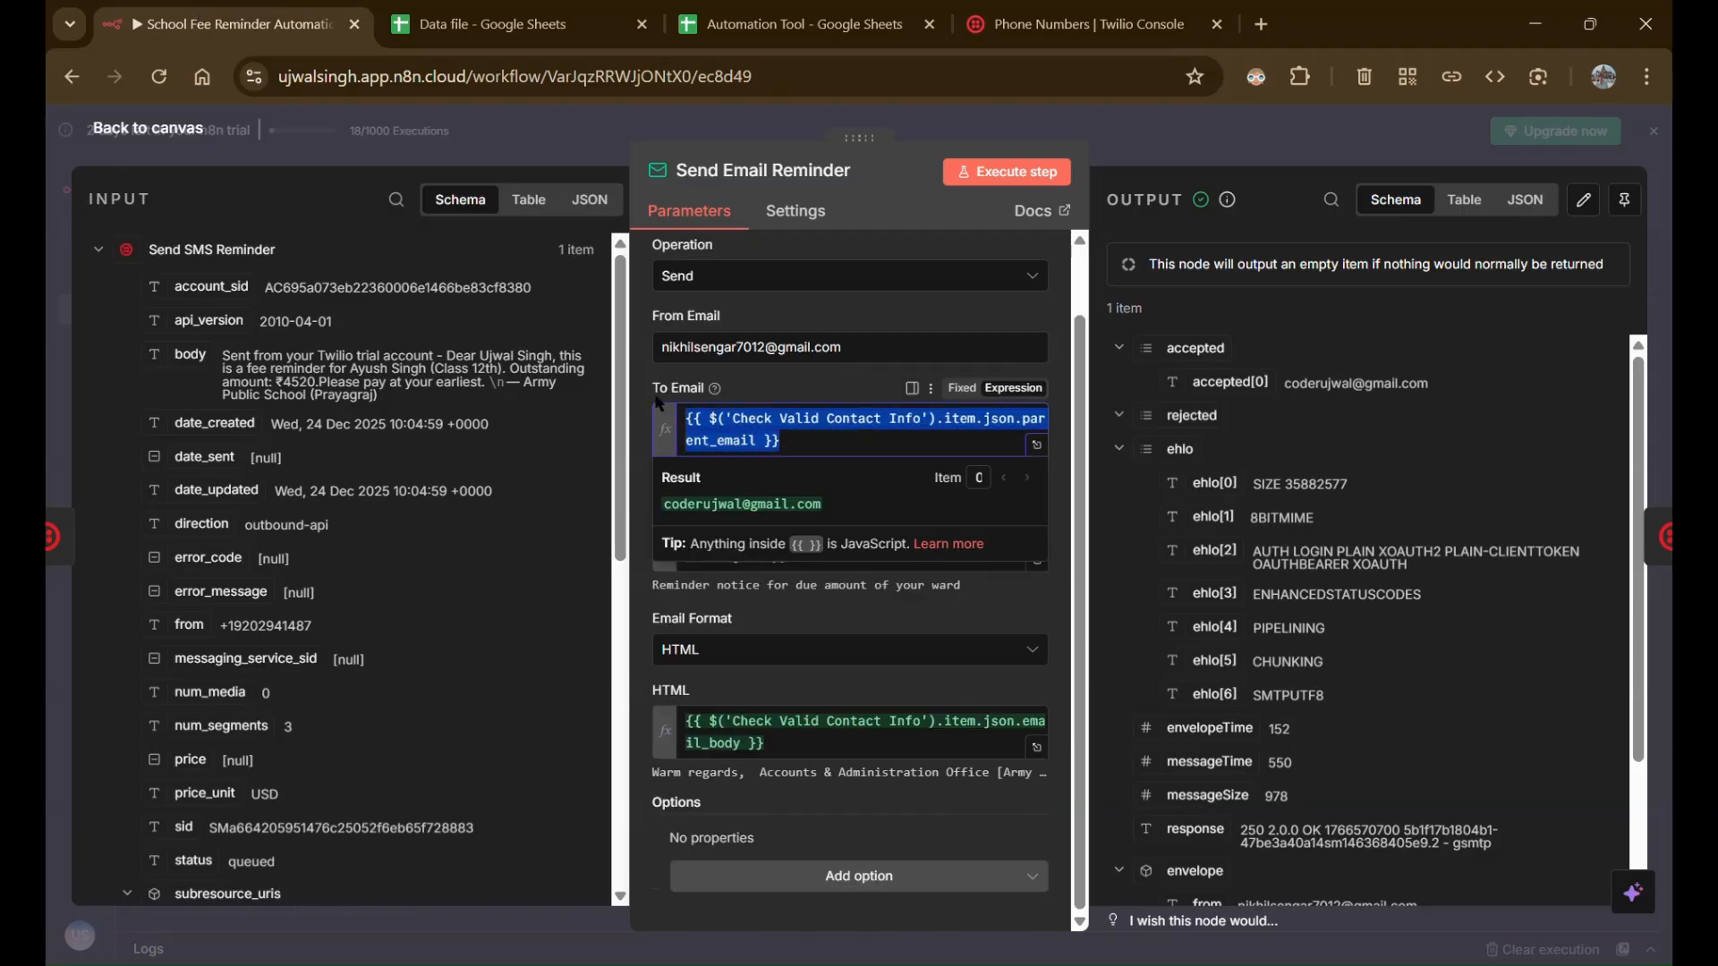
click(519, 24)
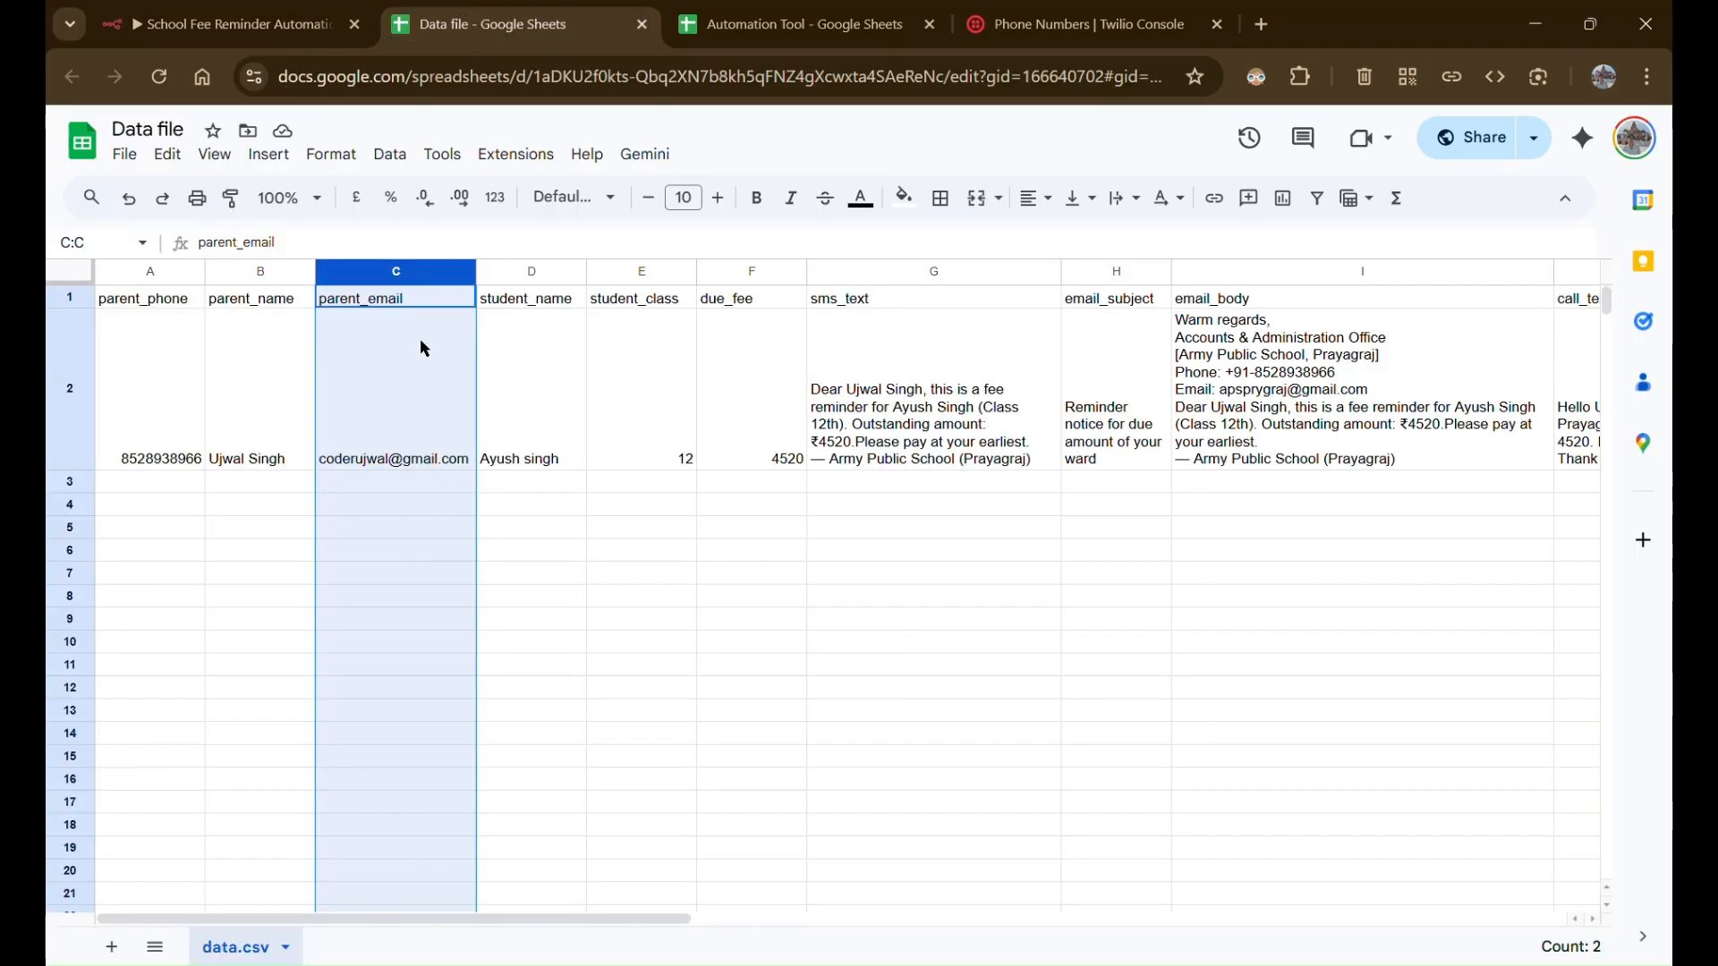
click(161, 8)
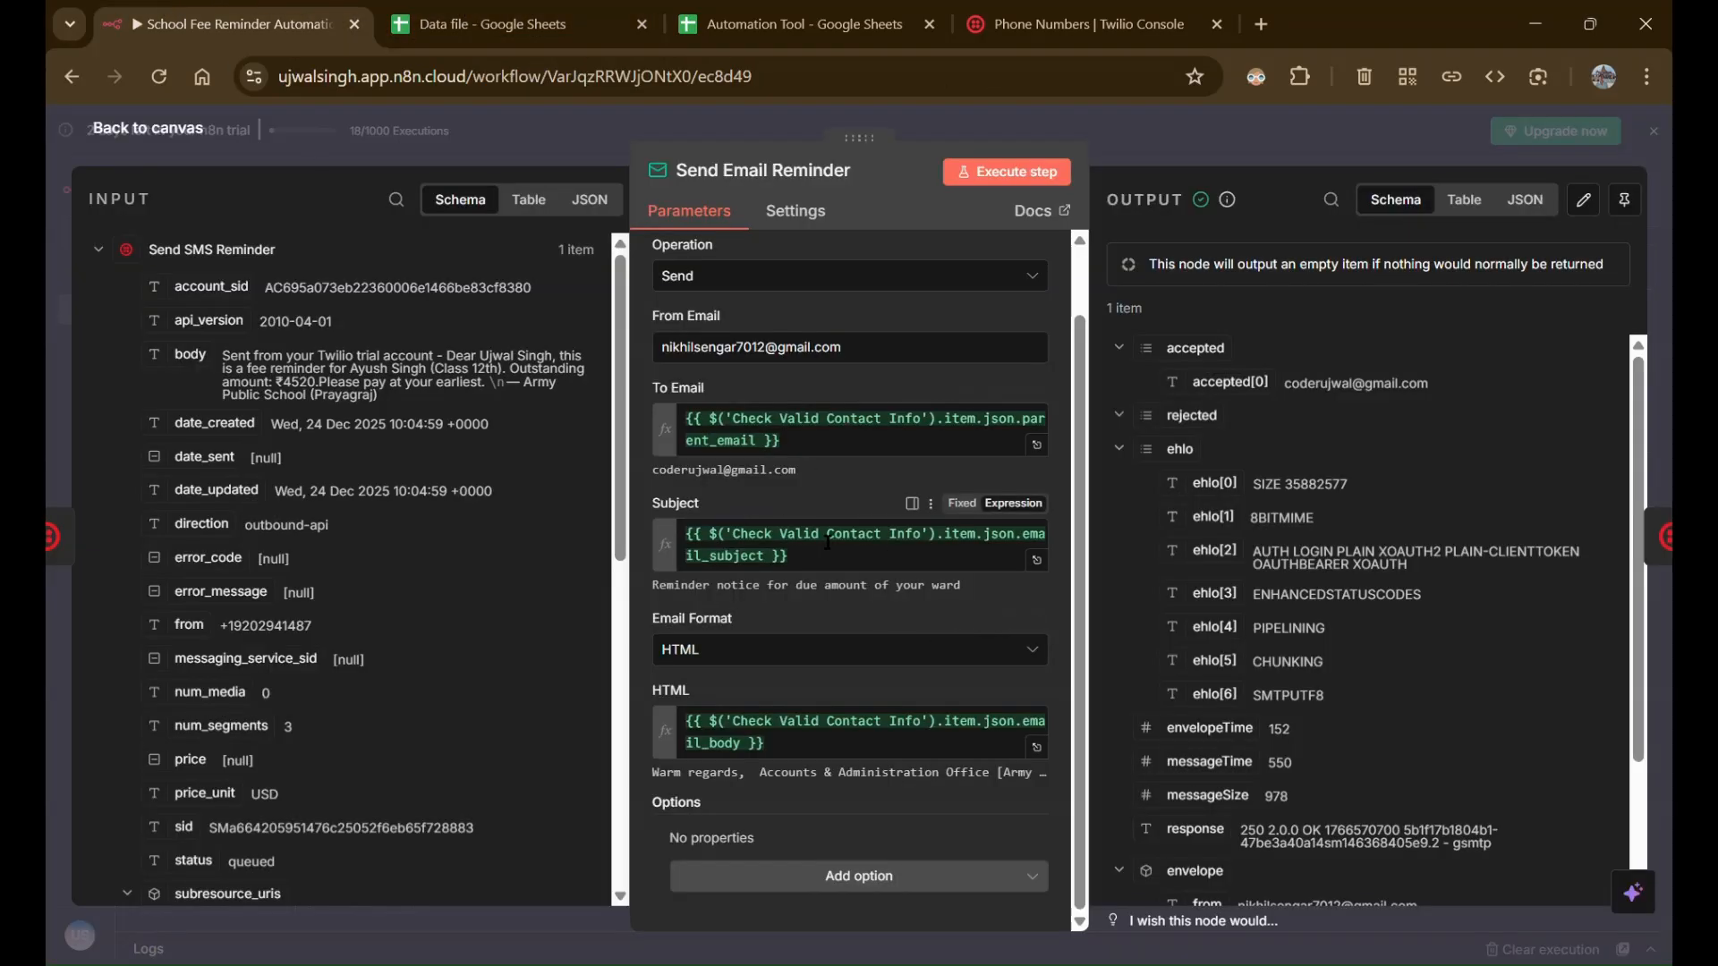
Preview the results of the Subject and HTML expressions in the Send Email Reminder node
click(832, 570)
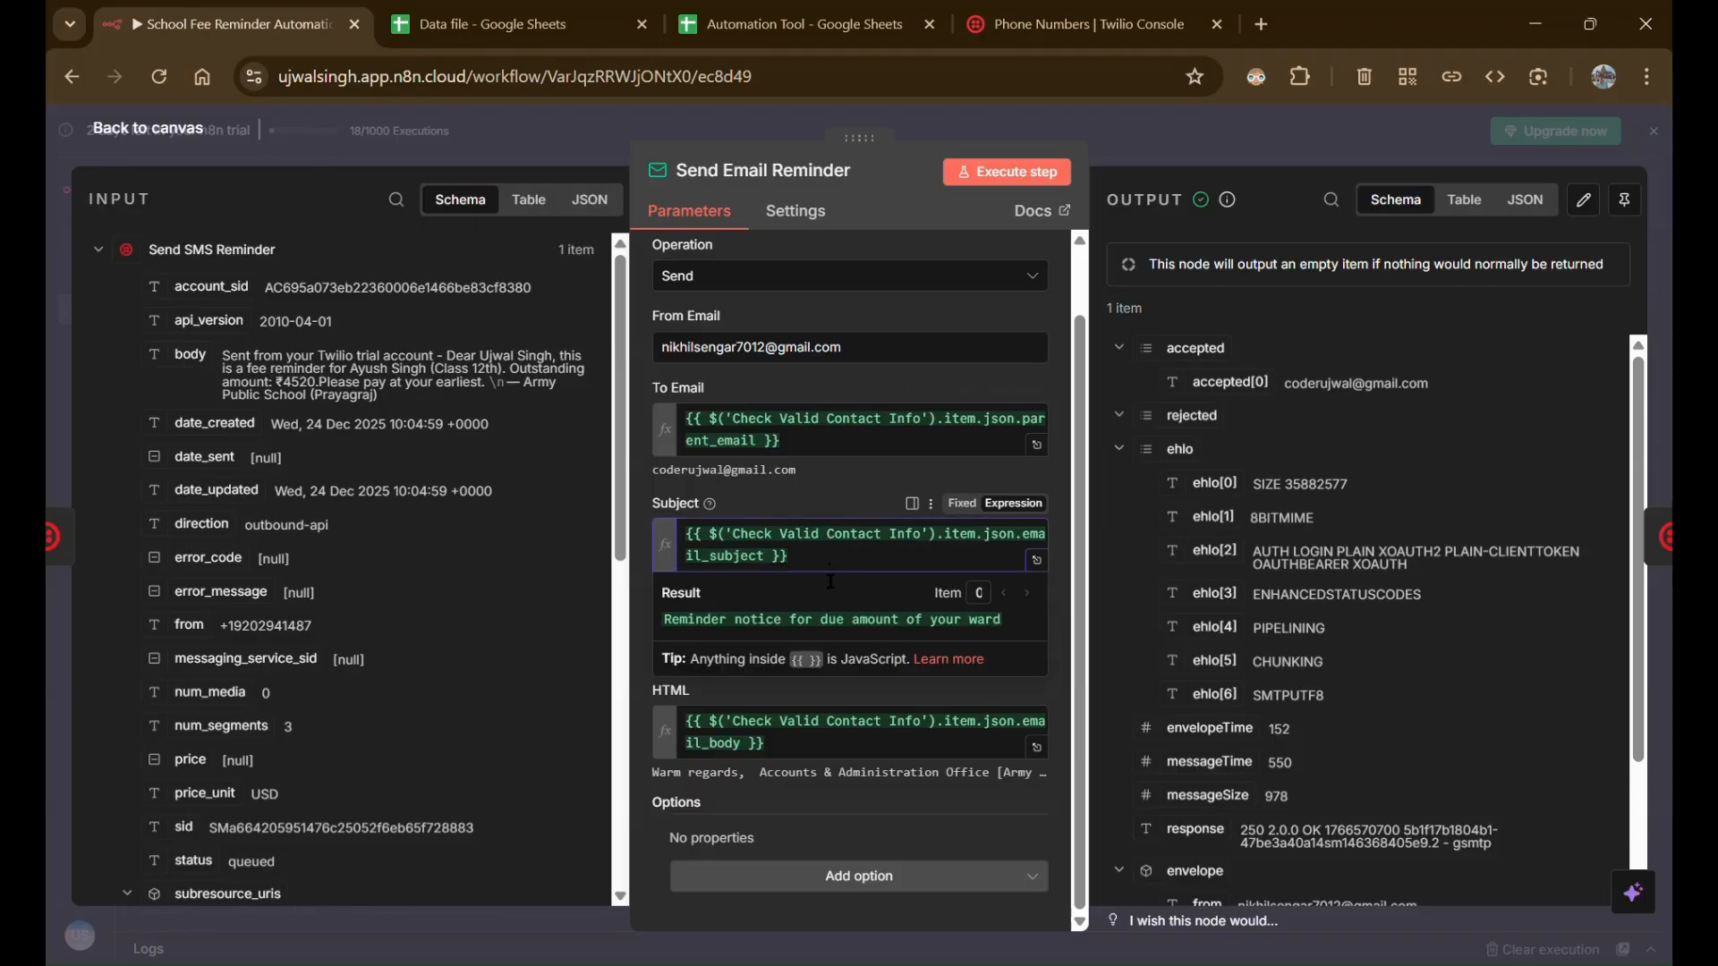
click(809, 745)
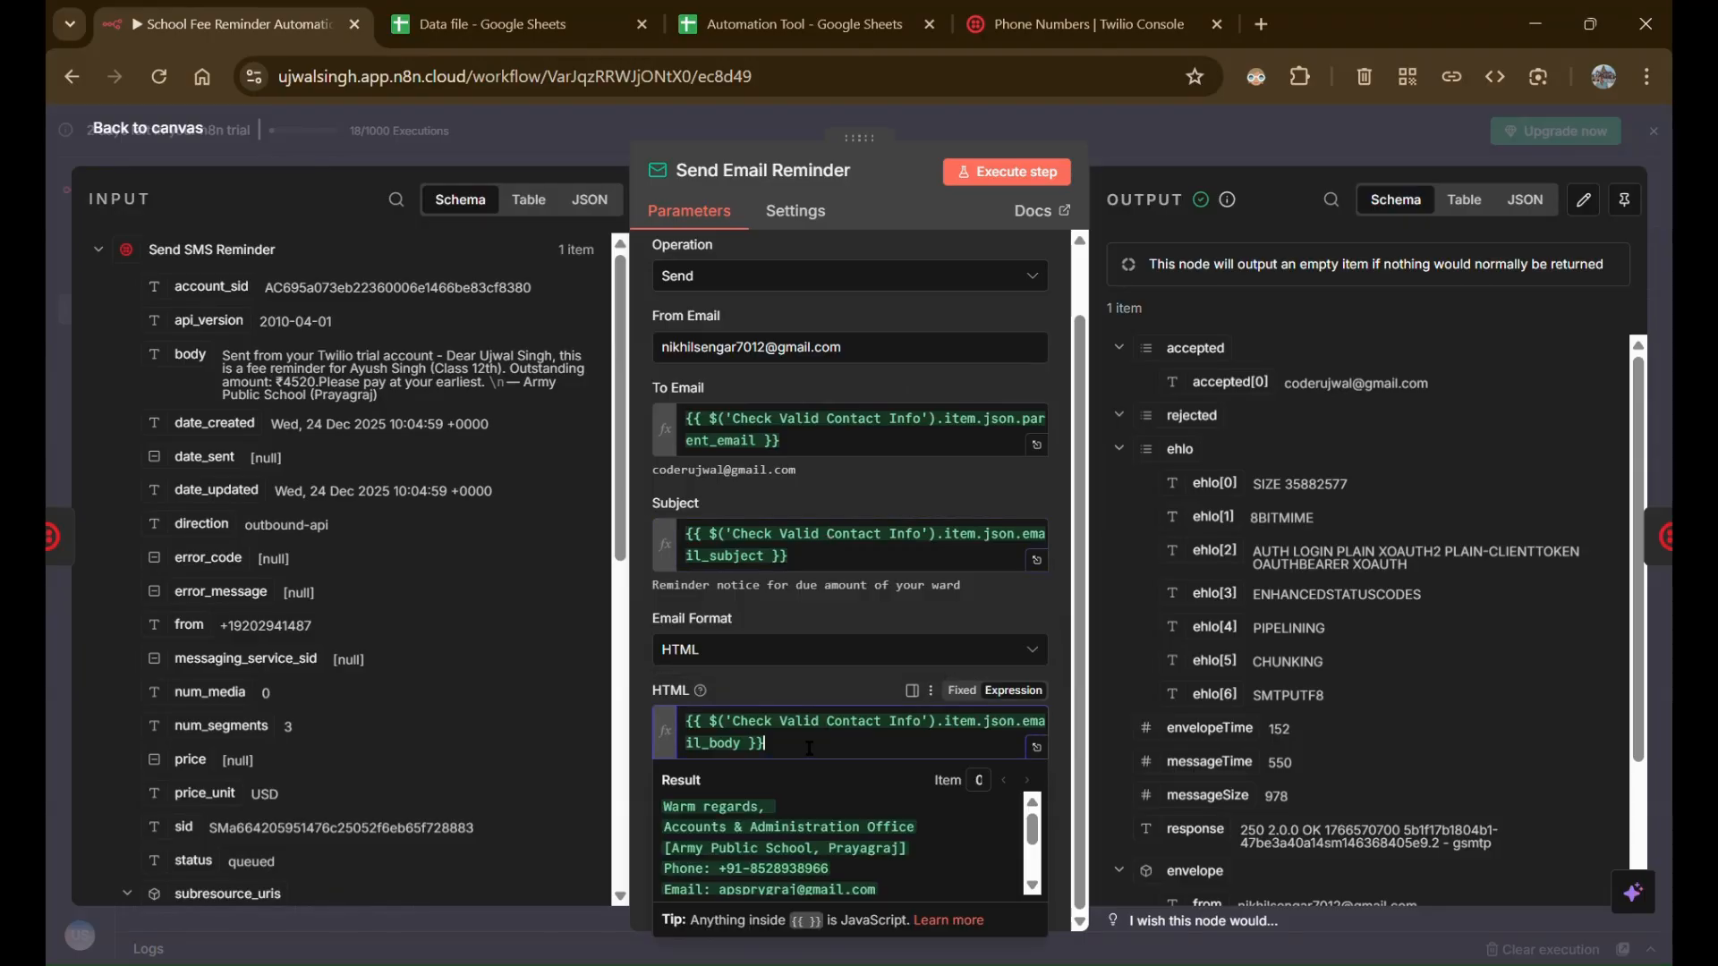
click(766, 682)
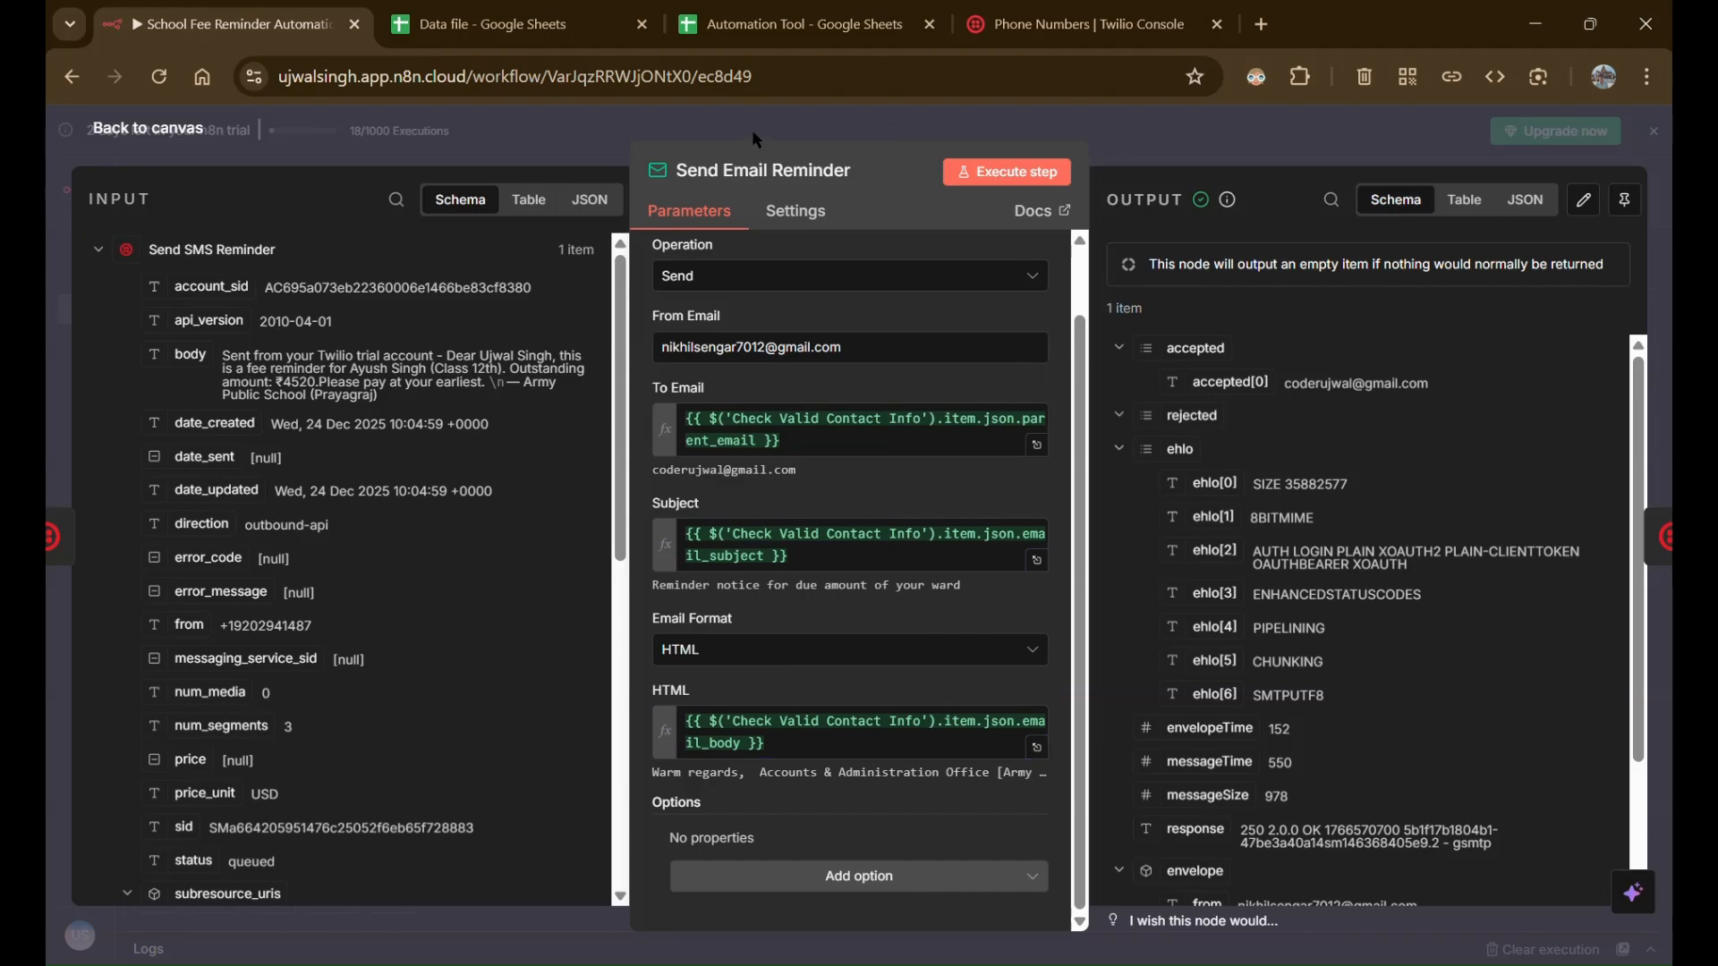
Open the Make Voice Call Reminder node and highlight its From number, comparing it with the number in the Twilio Console
click(687, 123)
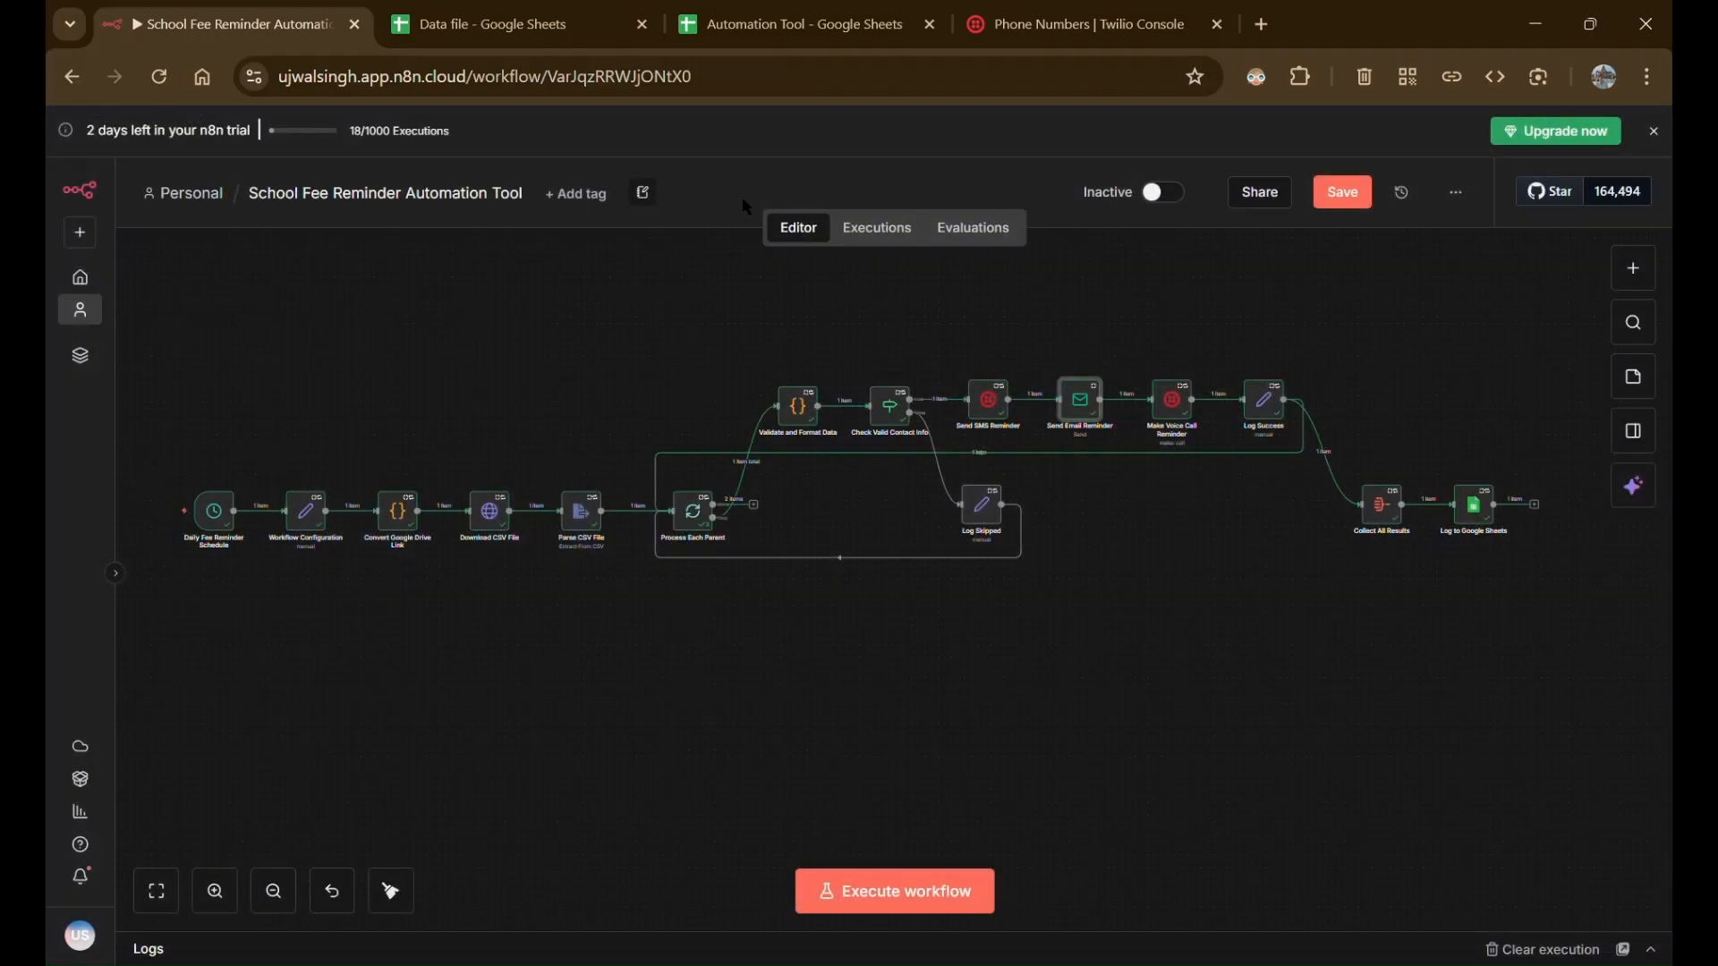
double_click(1171, 407)
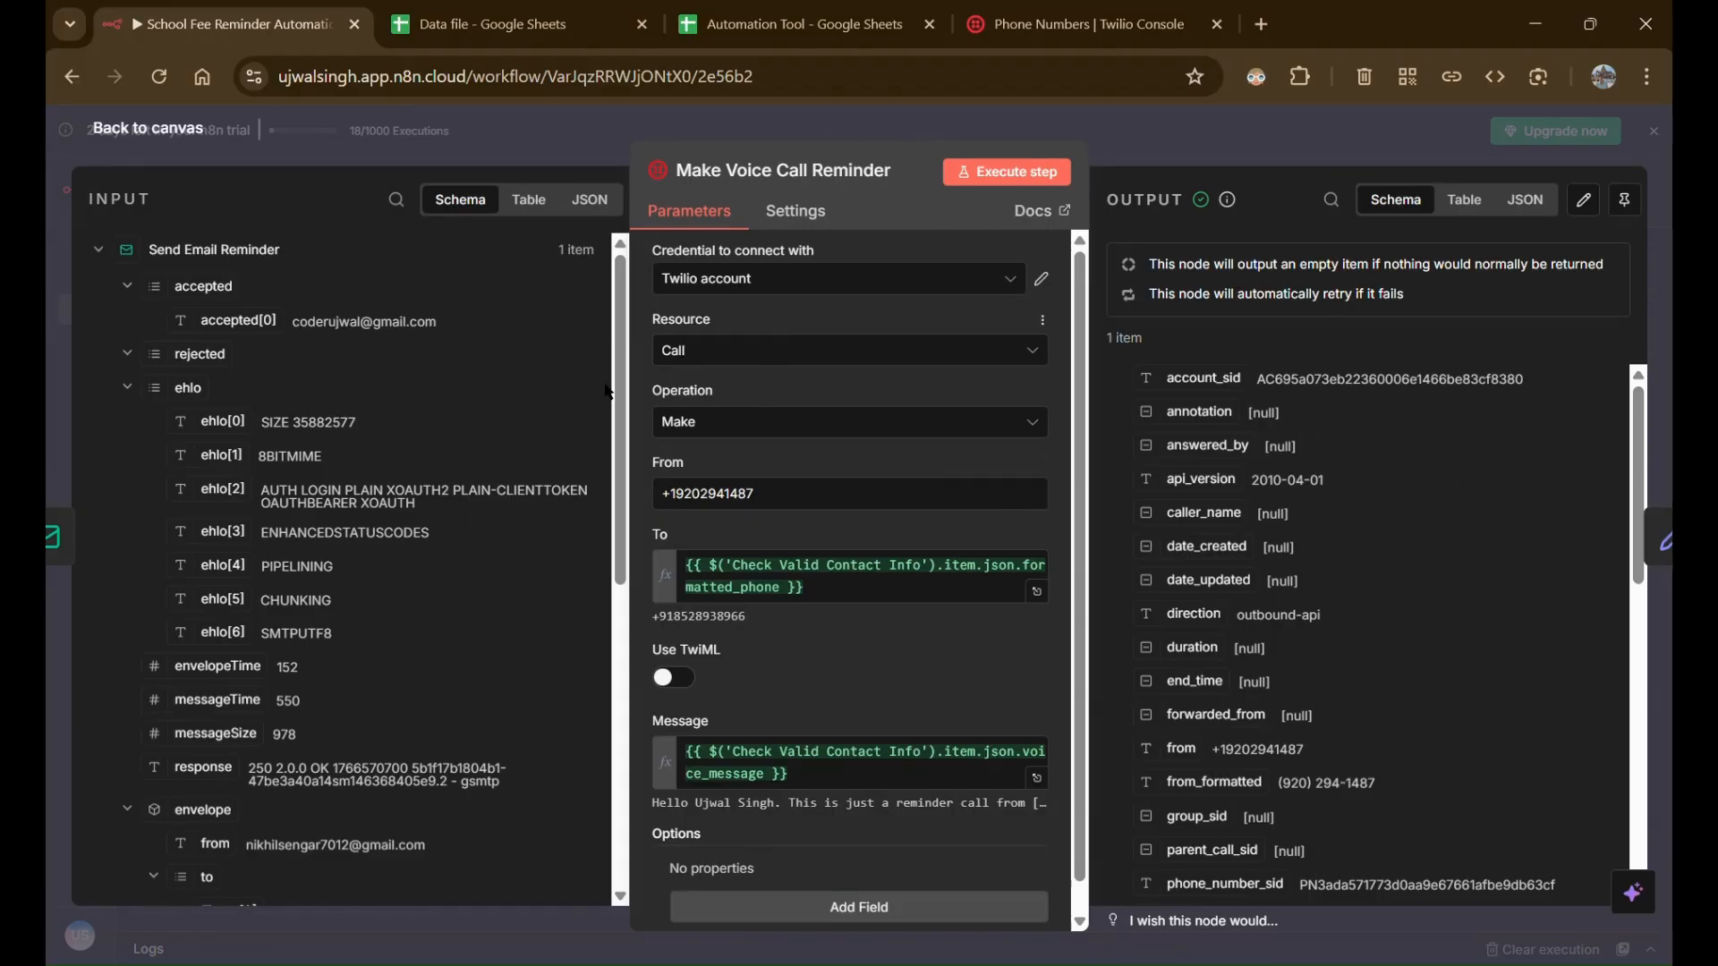
drag(756, 494, 660, 493)
click(990, 7)
click(254, 9)
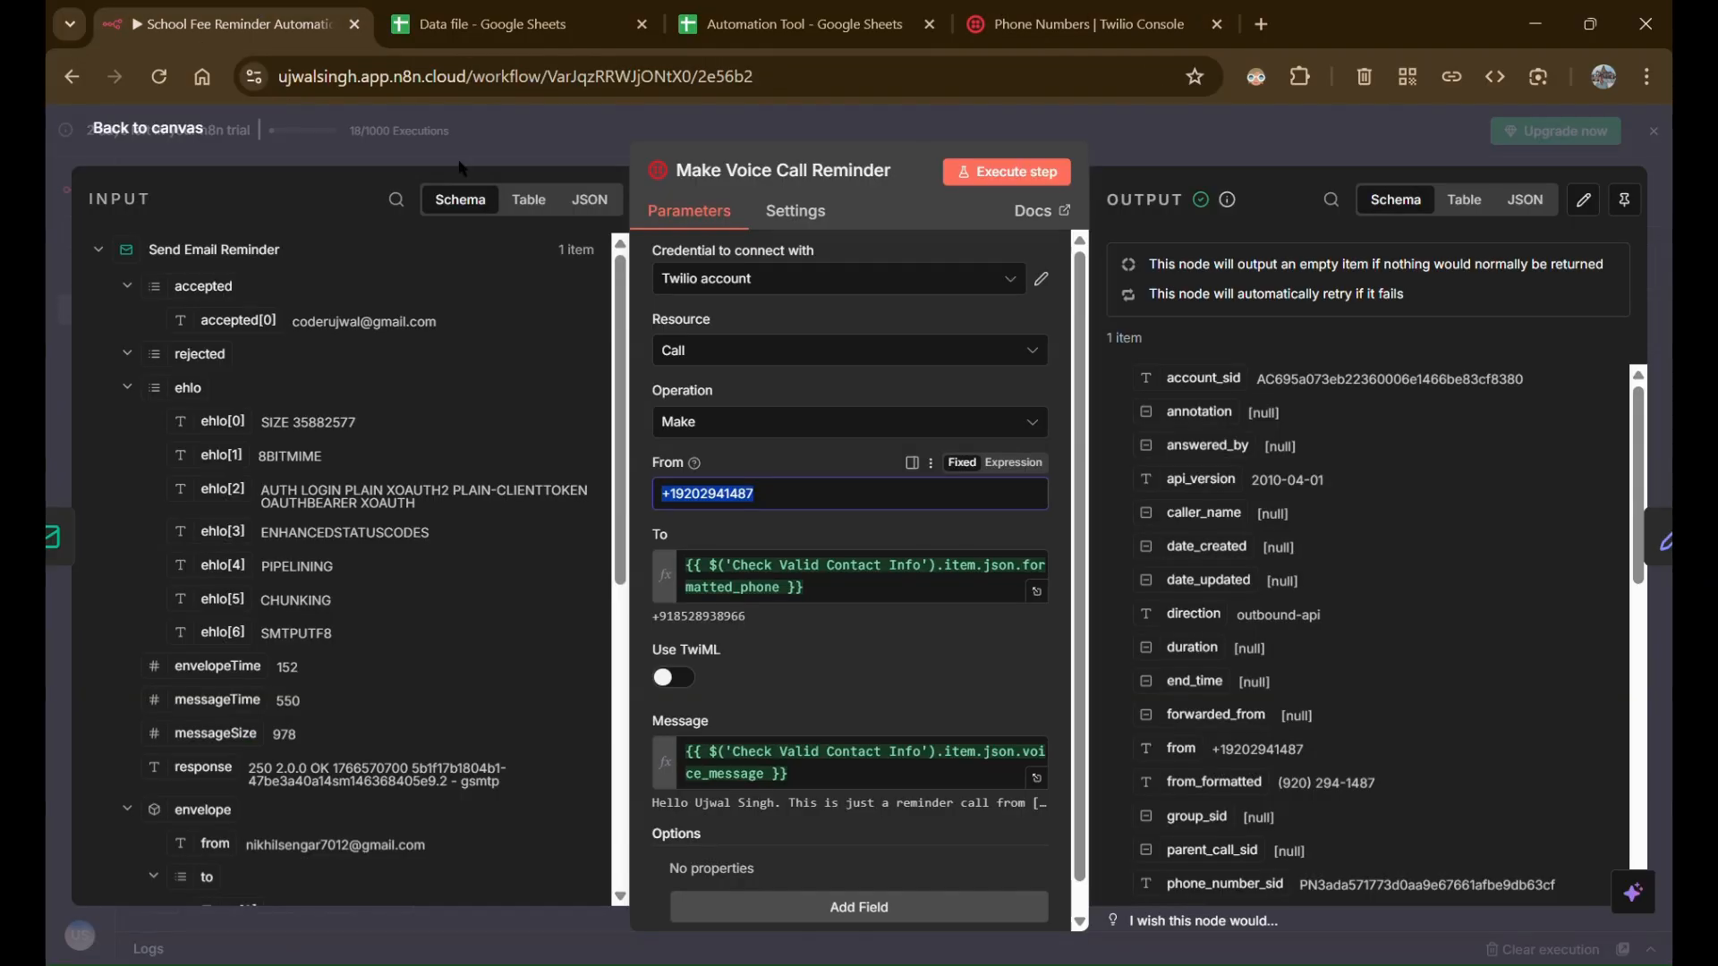
click(817, 505)
click(812, 637)
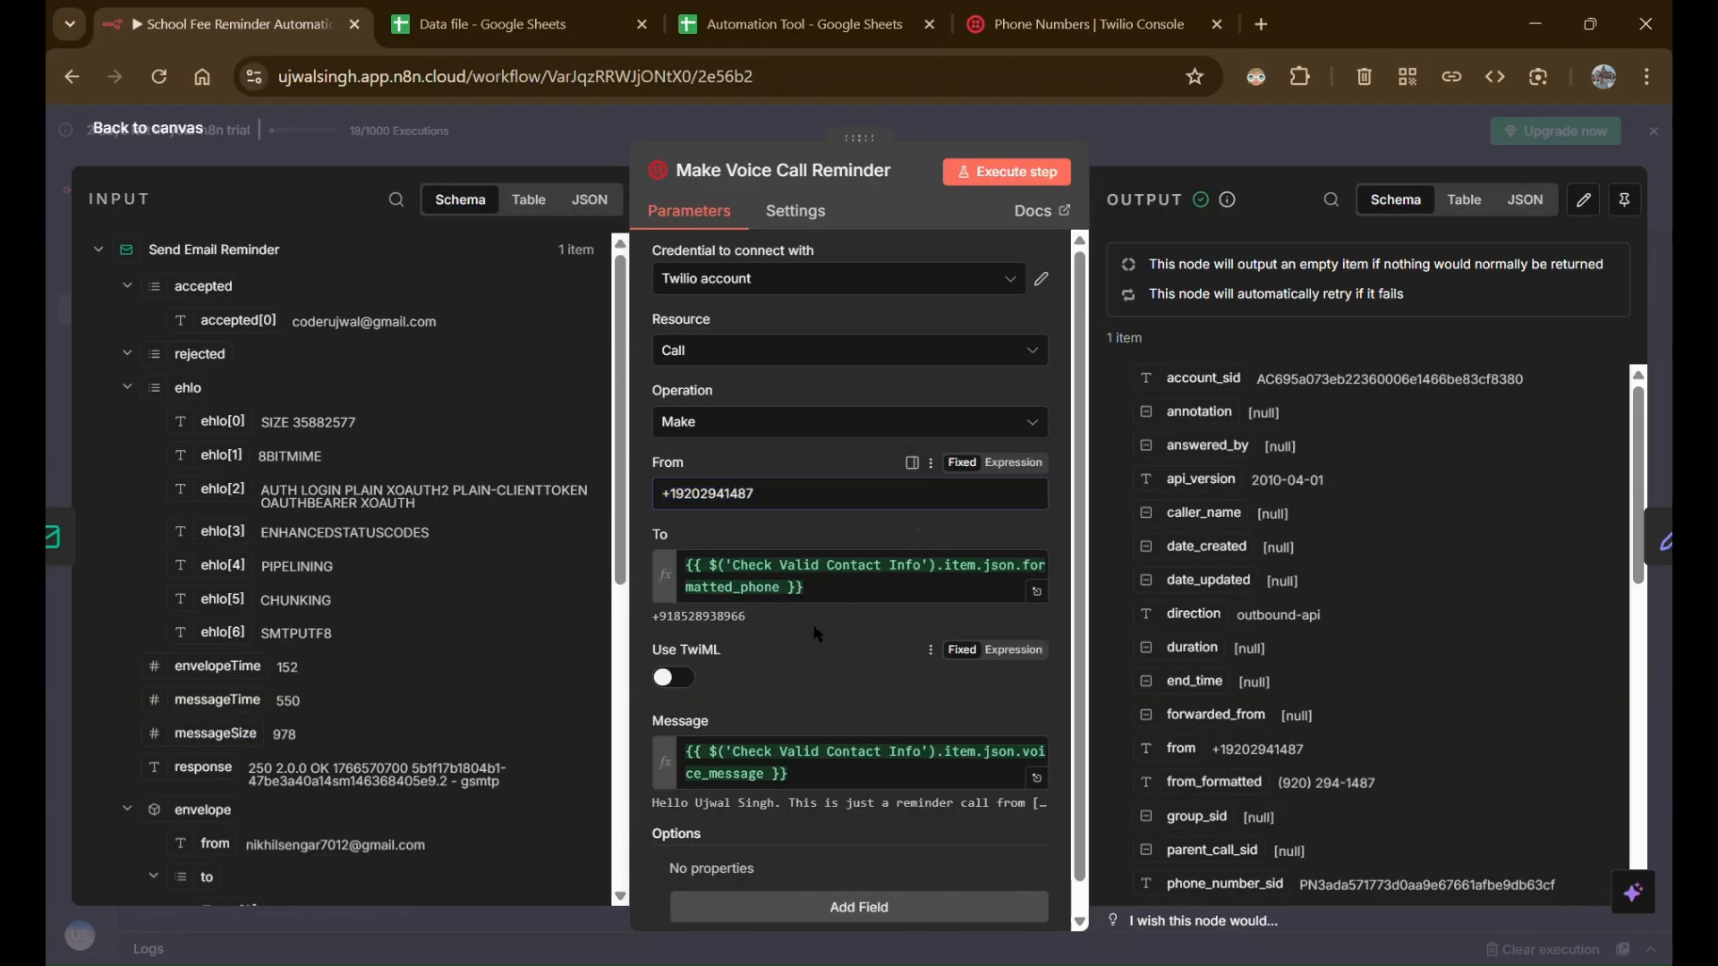
Expand the Validate and Format Data input in Make Voice Call Reminder, and compare formatted_phone with the previewed To expression
scroll(315, 518, down, 10)
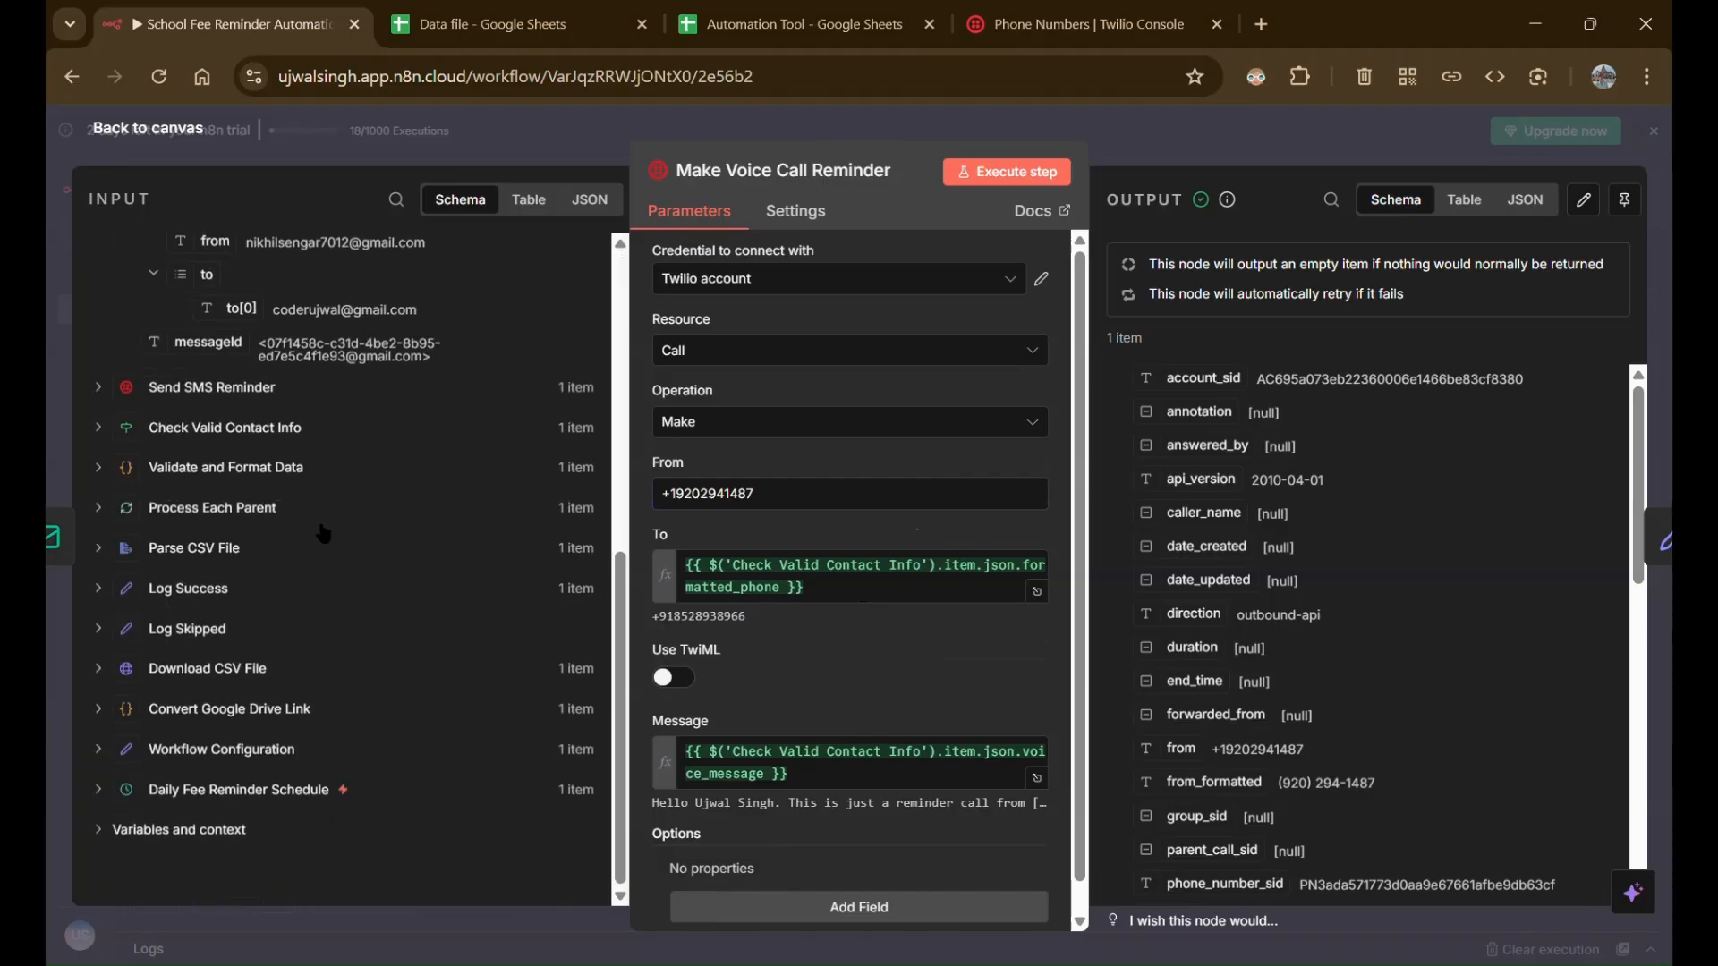
click(183, 468)
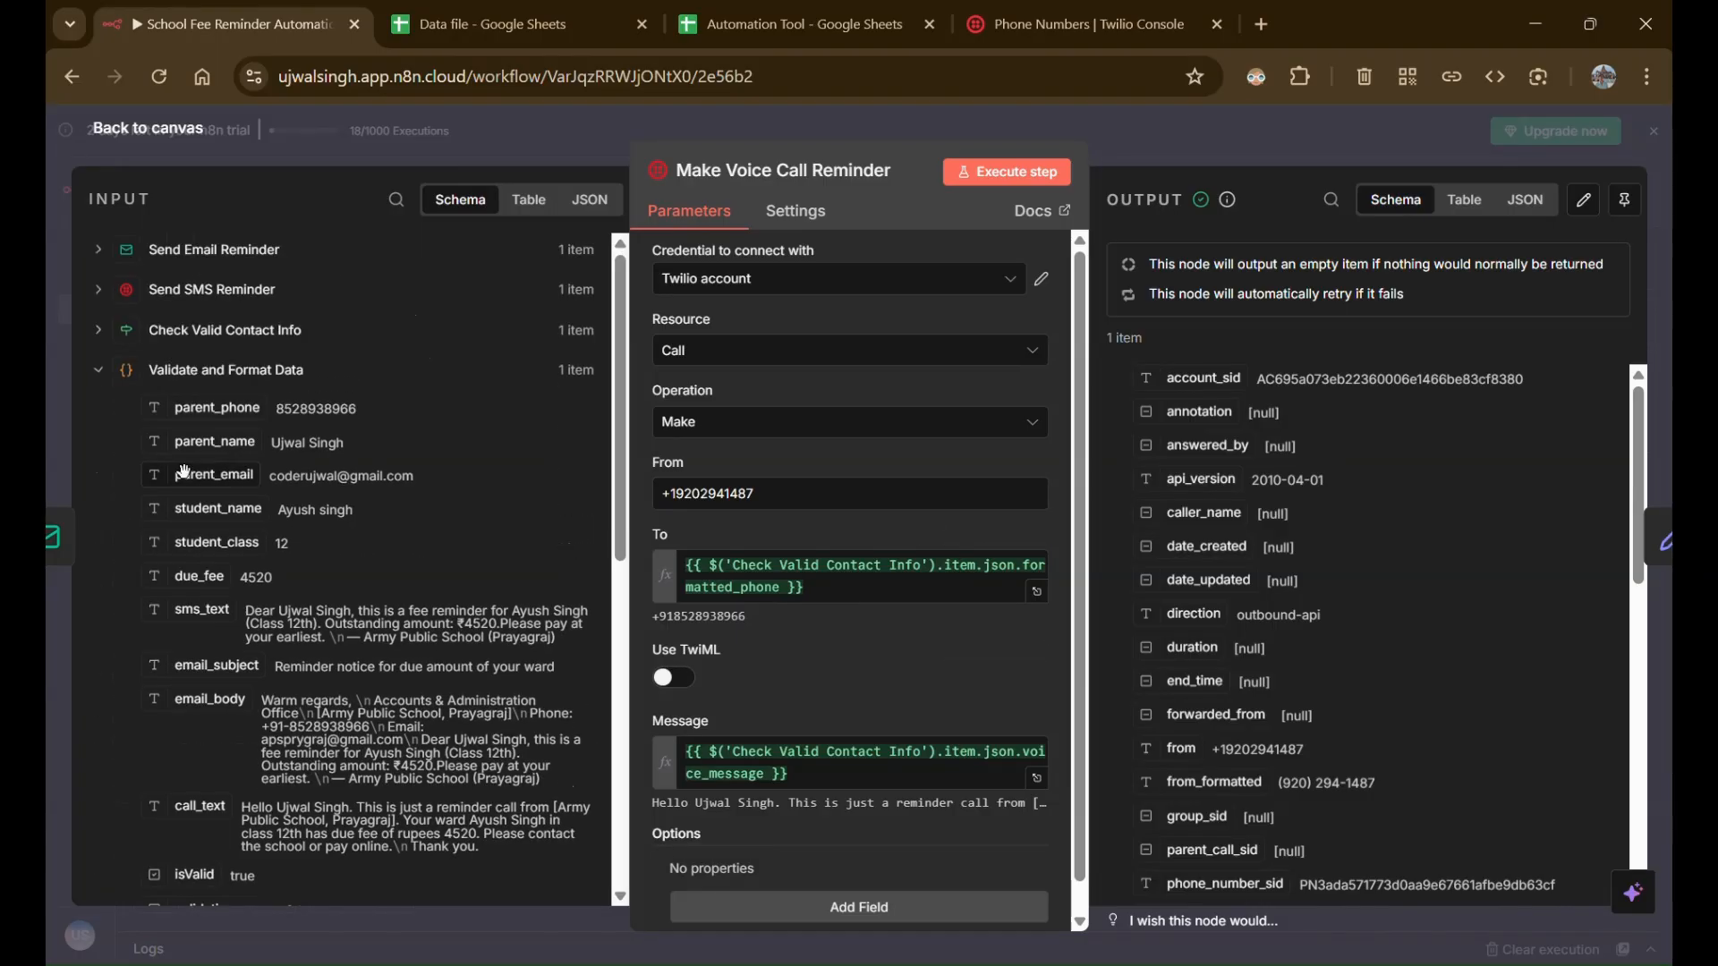
scroll(455, 601, down, 8)
scroll(182, 693, up, 6)
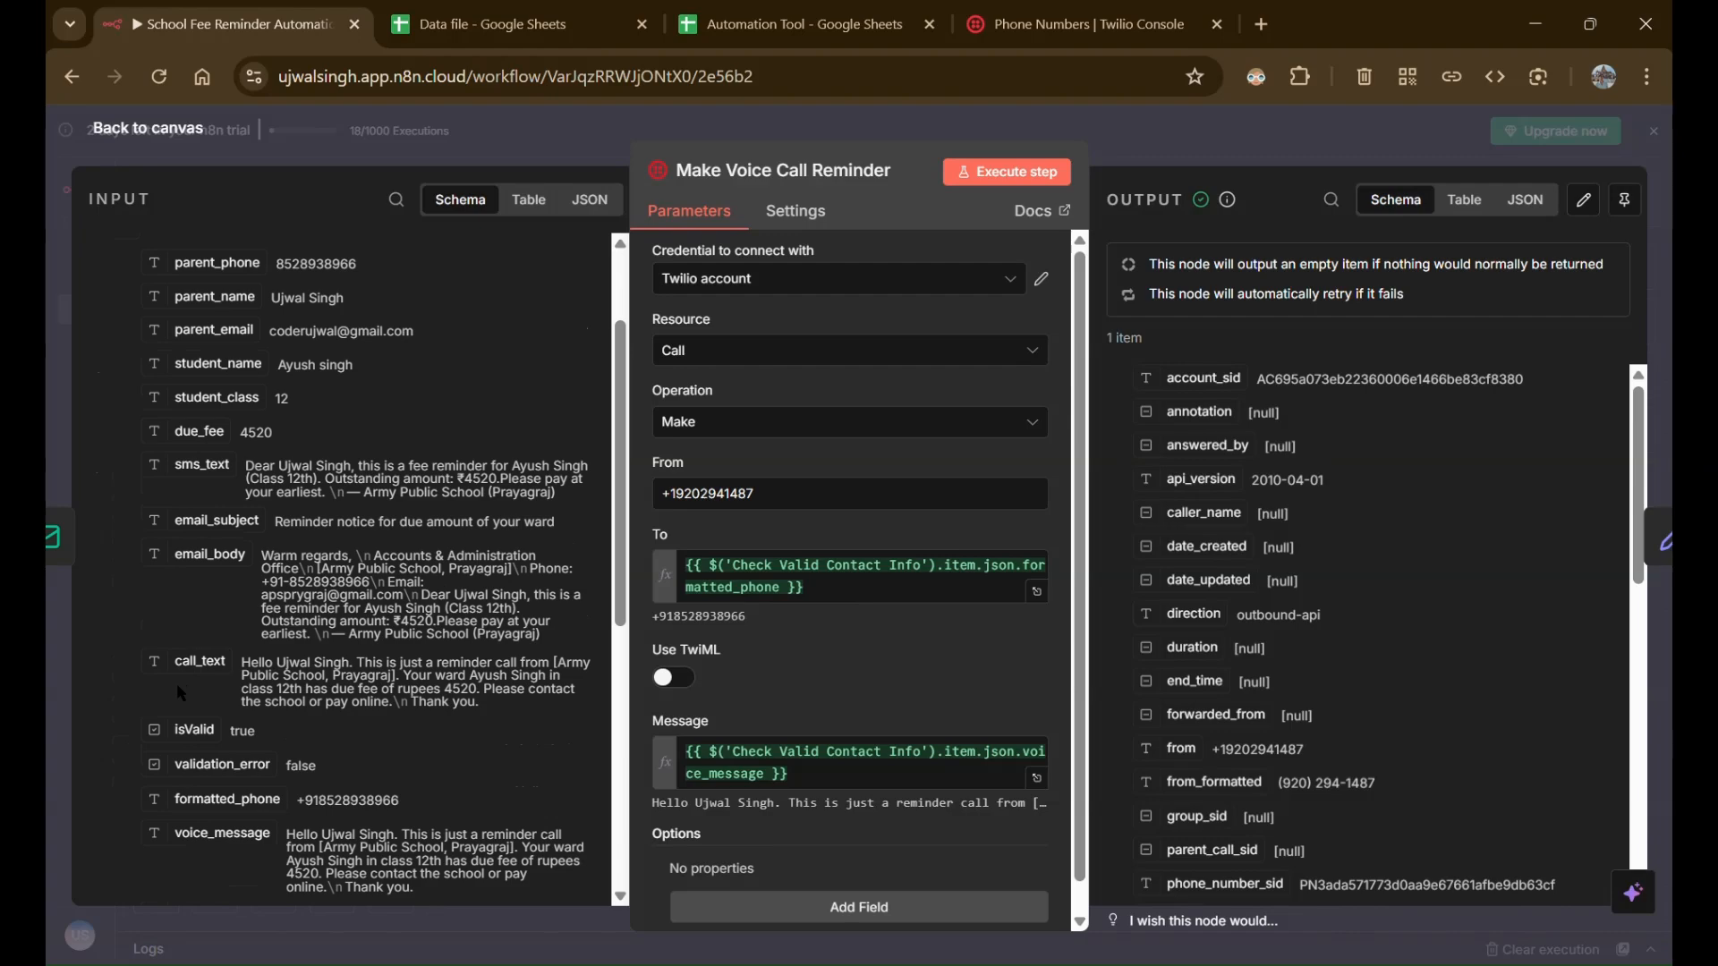
double_click(371, 814)
click(731, 601)
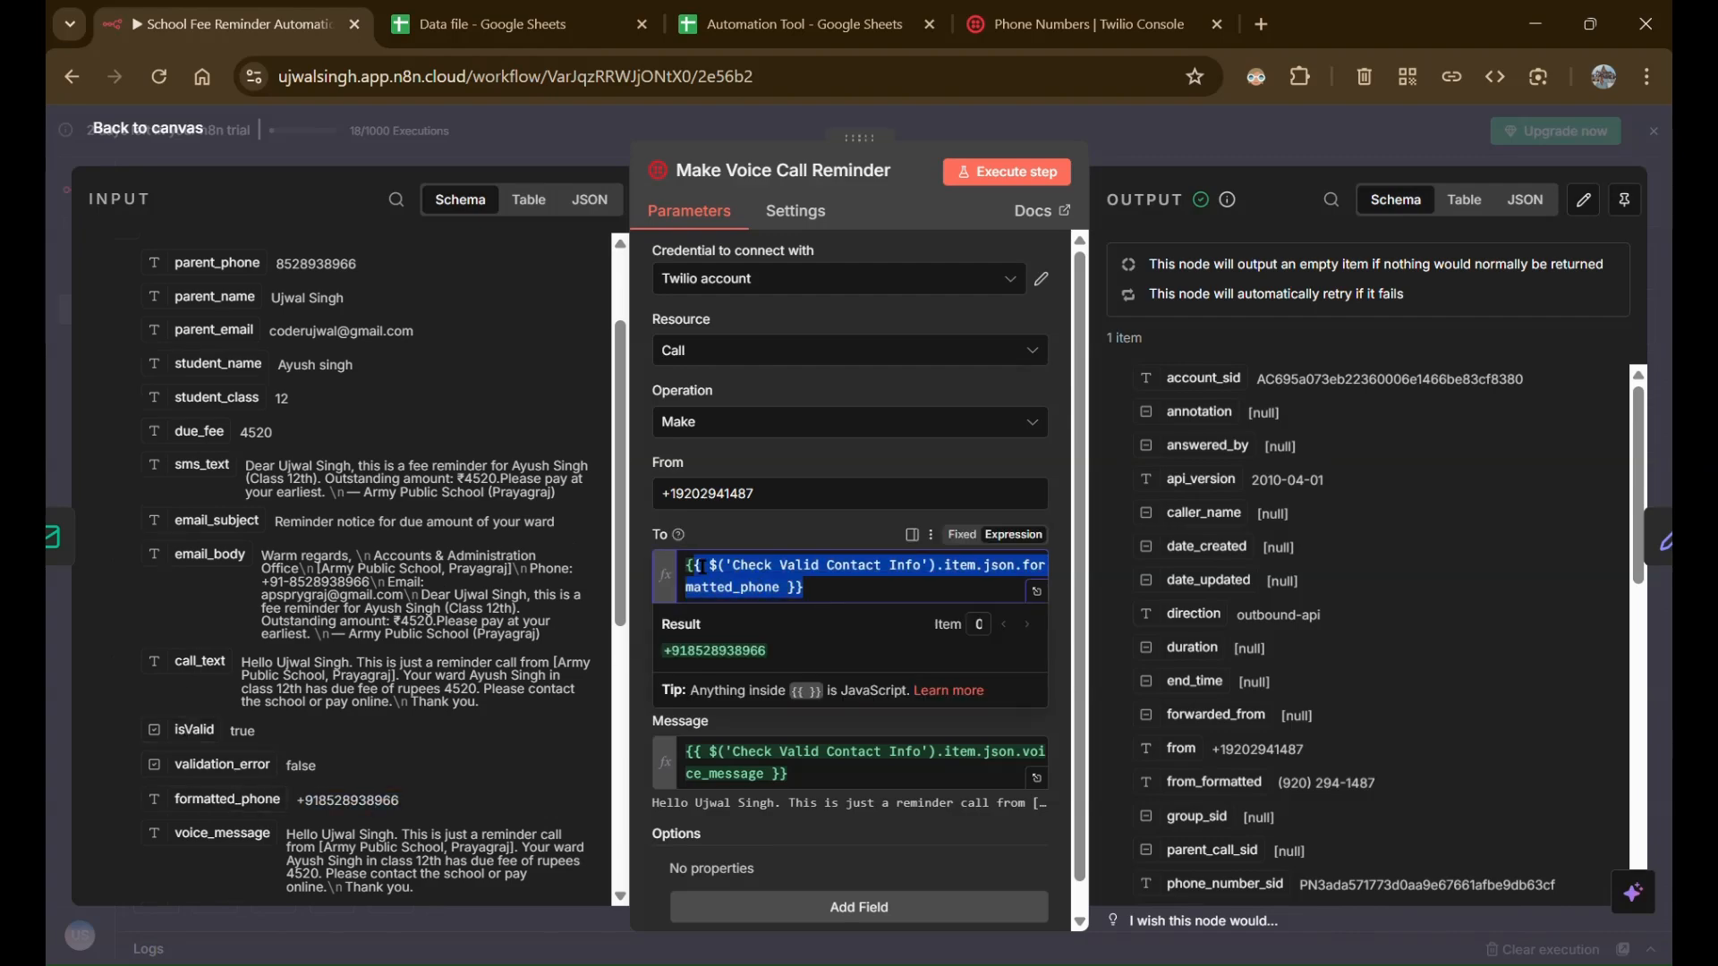
click(792, 628)
Compare the Message expression with the voice_message input field, and return to the workflow canvas
scroll(791, 658, down, 1)
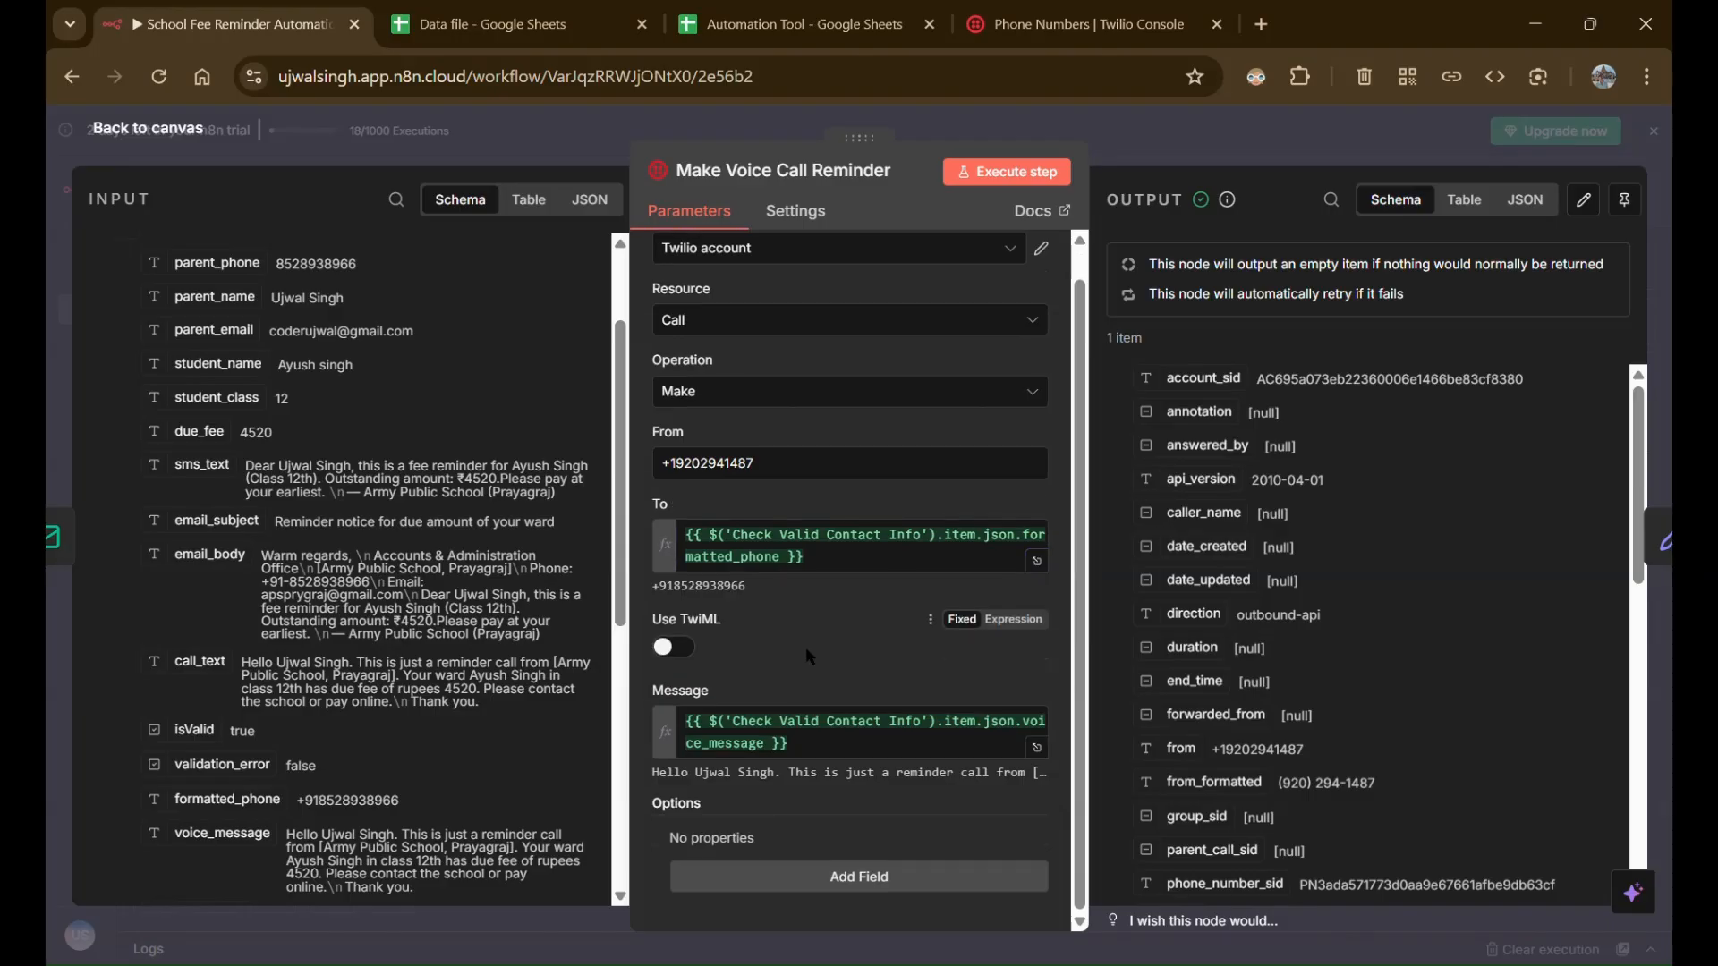
scroll(495, 707, down, 3)
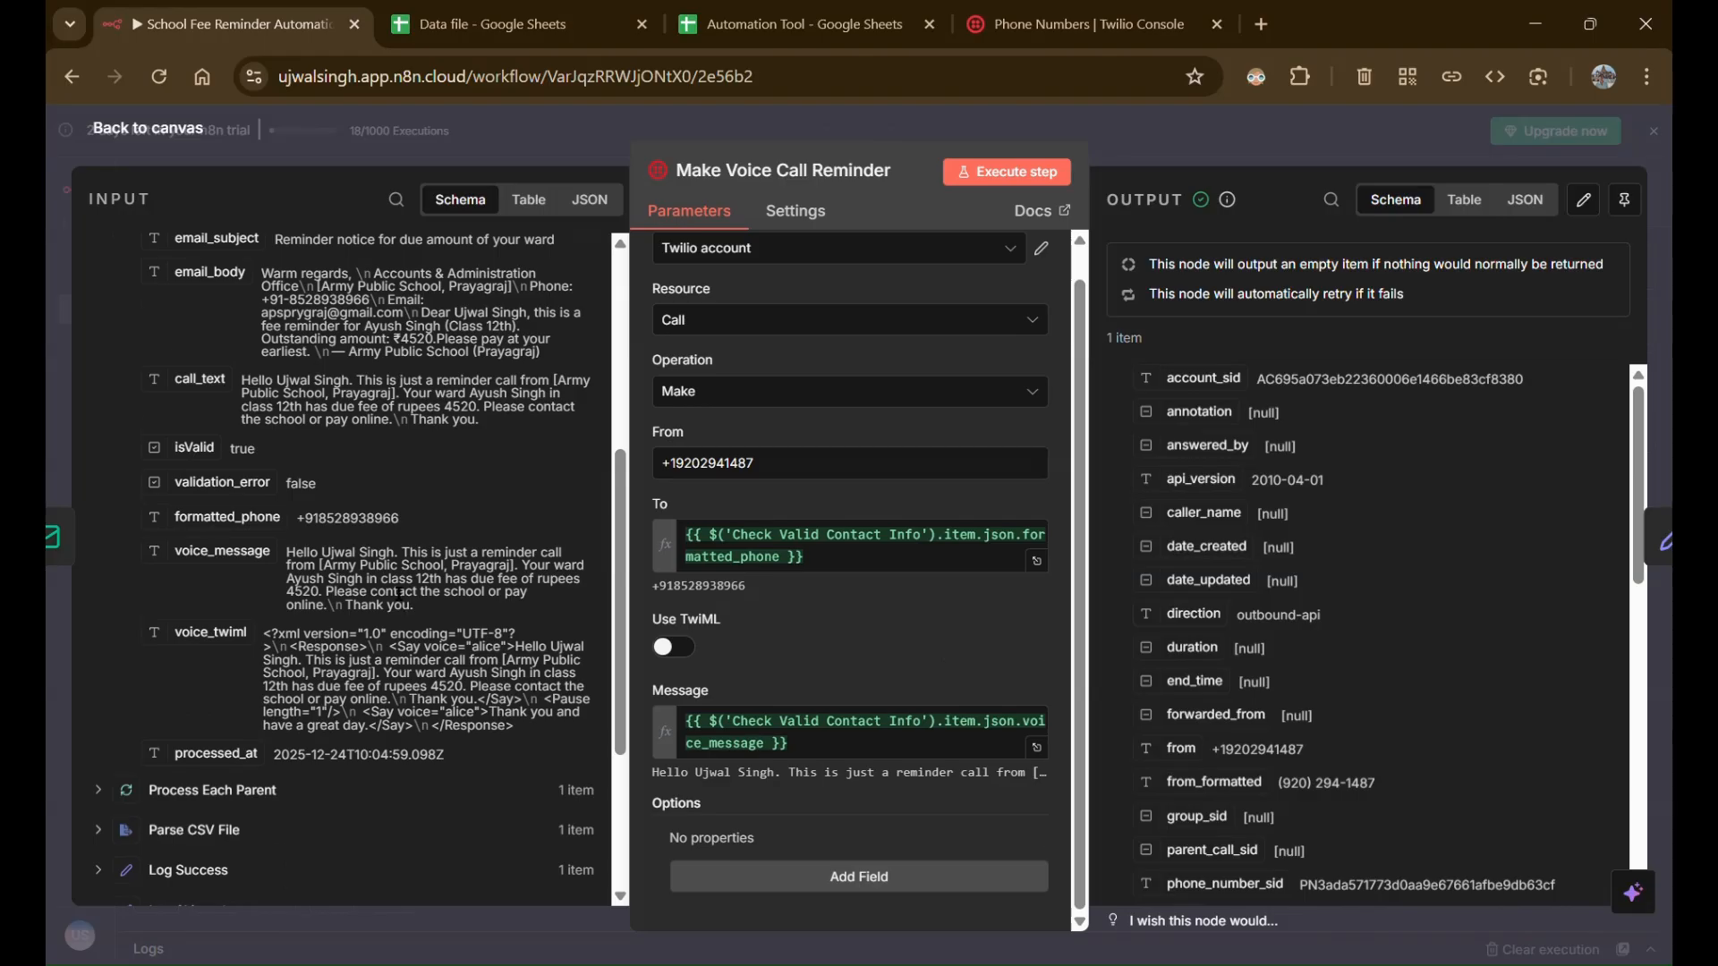
mouse_move(252, 564)
mouse_down()
mouse_move(657, 735)
mouse_move(850, 785)
mouse_move(307, 584)
mouse_move(266, 585)
mouse_up()
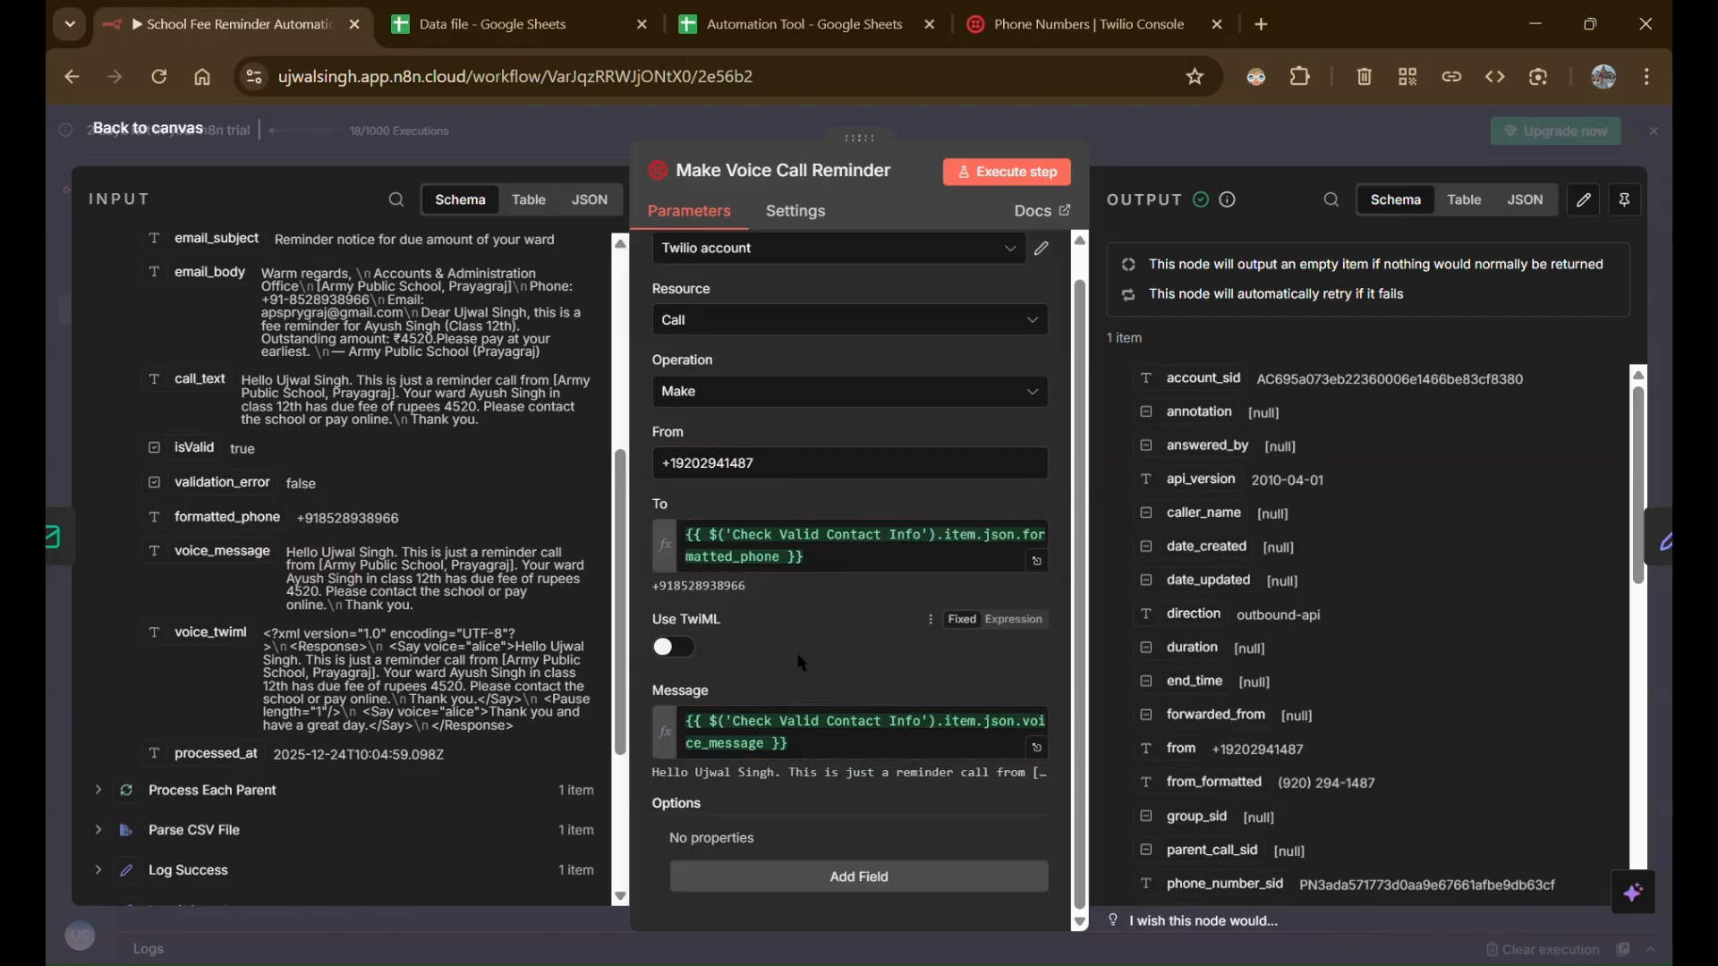
click(646, 127)
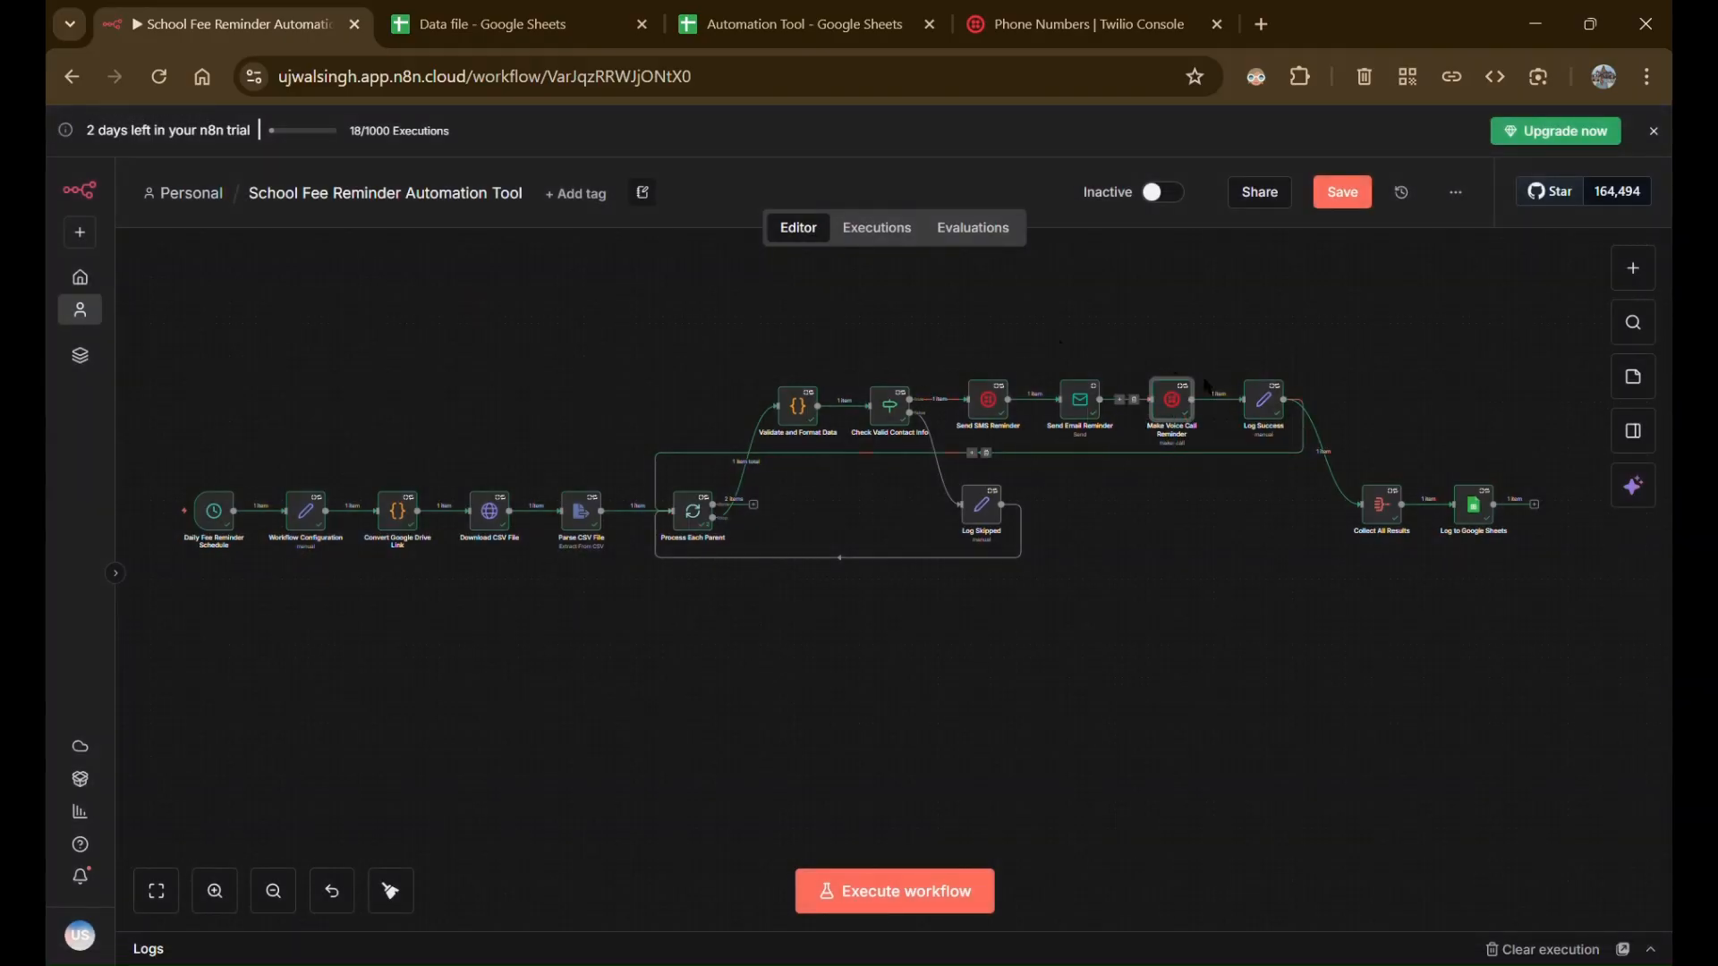
Open the Log Success node and review its mapped fields from status through timestamp
double_click(1264, 412)
scroll(784, 544, down, 10)
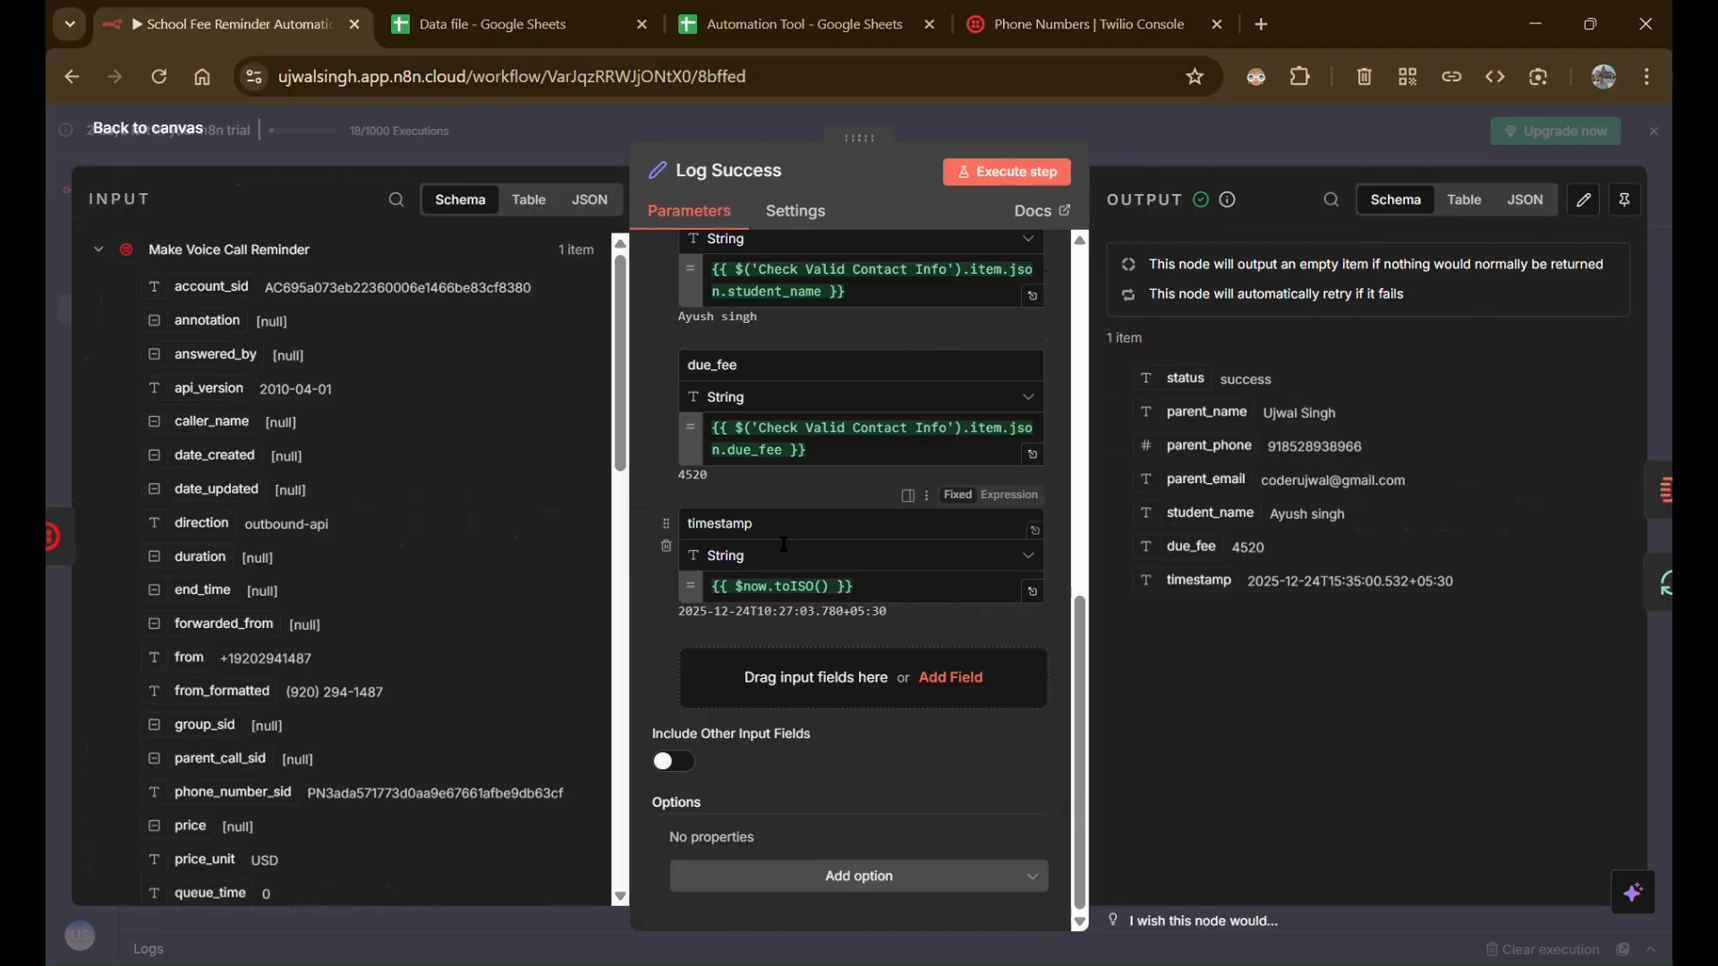
scroll(785, 528, up, 3)
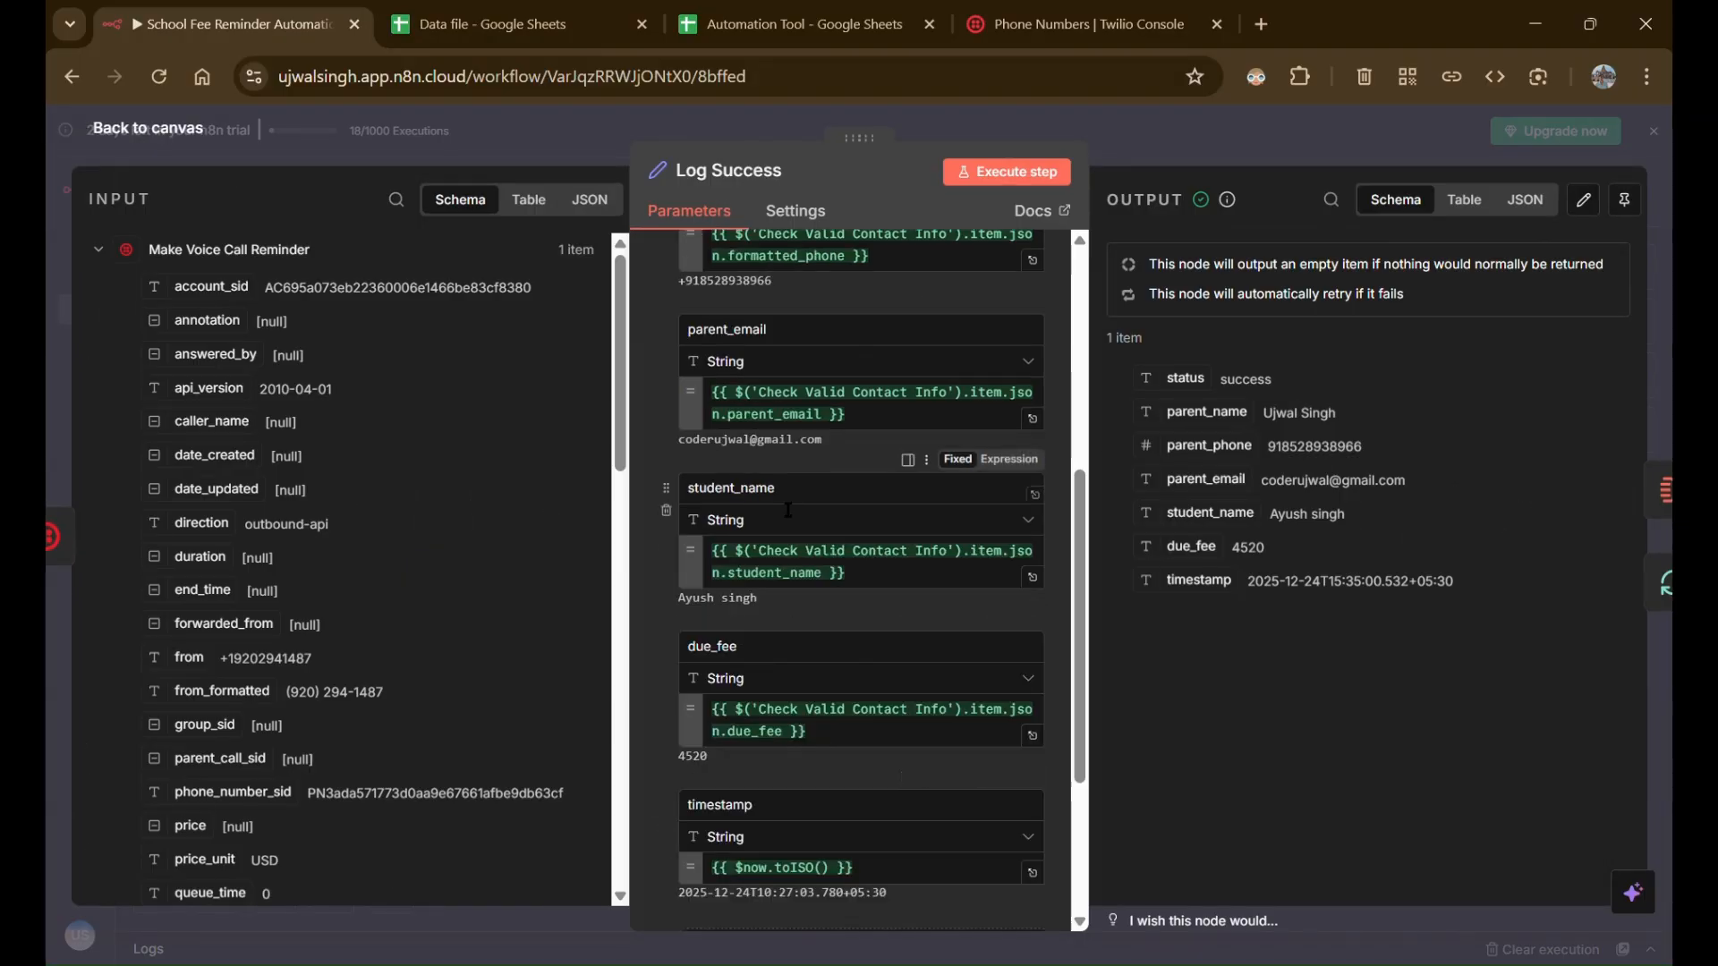
scroll(812, 420, up, 5)
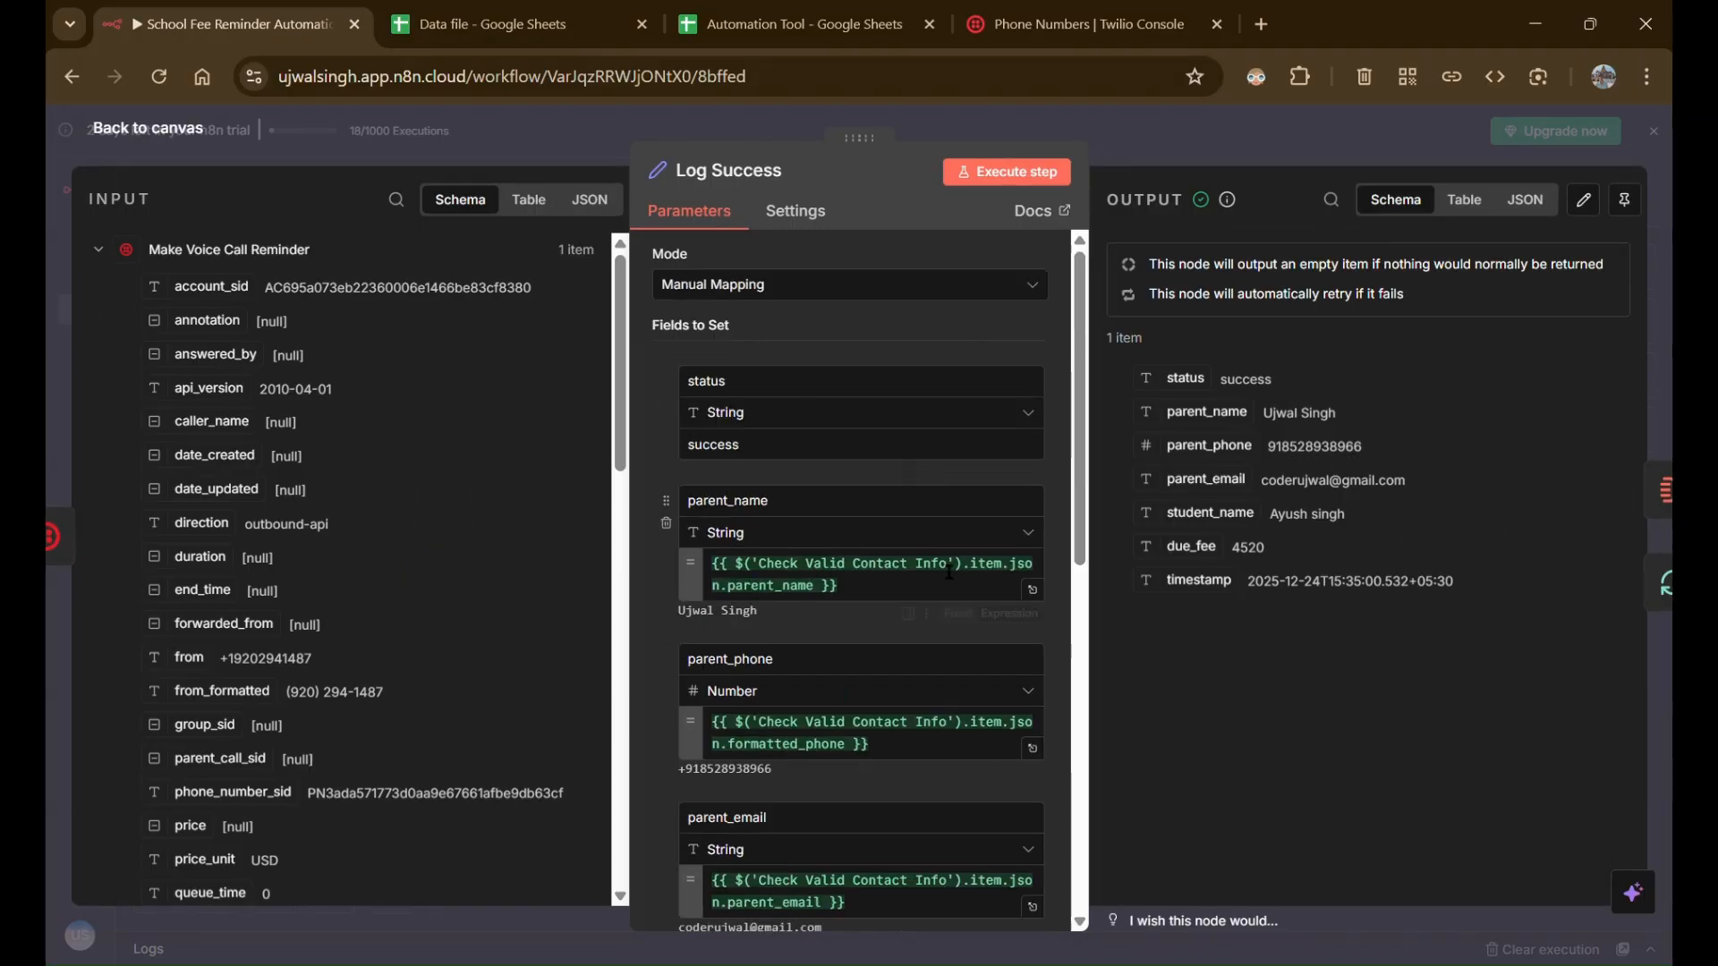
Inspect the Collect All Results node, and move on to the Log to Google Sheets node
click(451, 141)
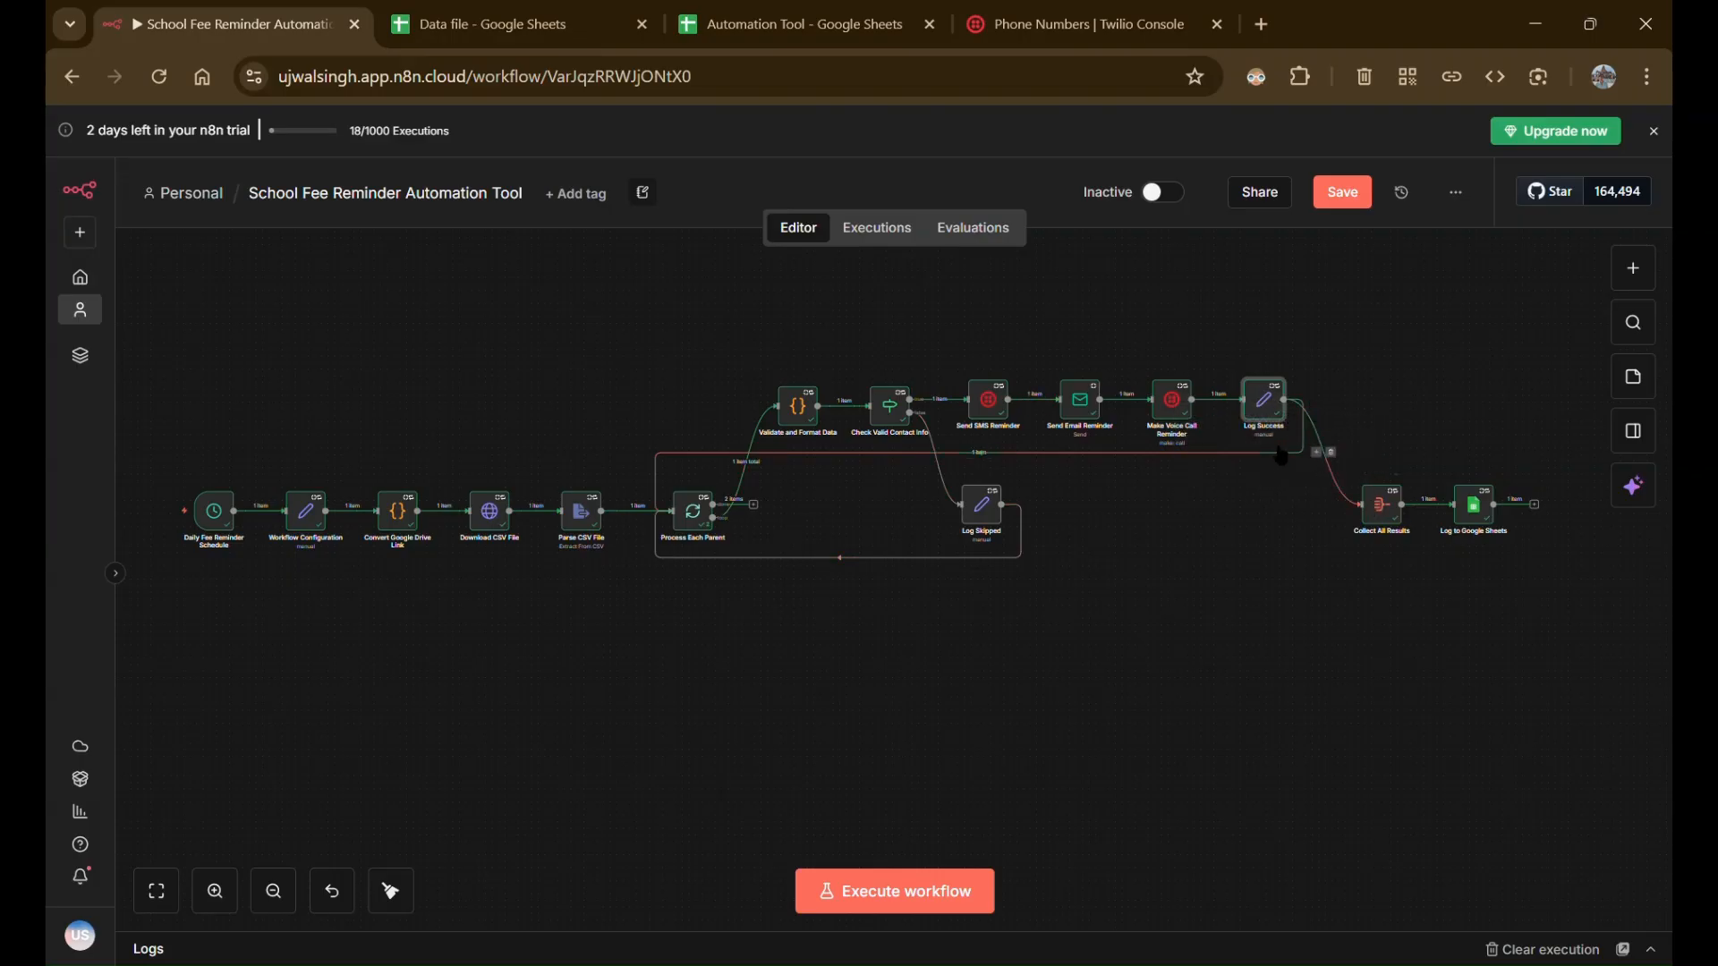
double_click(1384, 507)
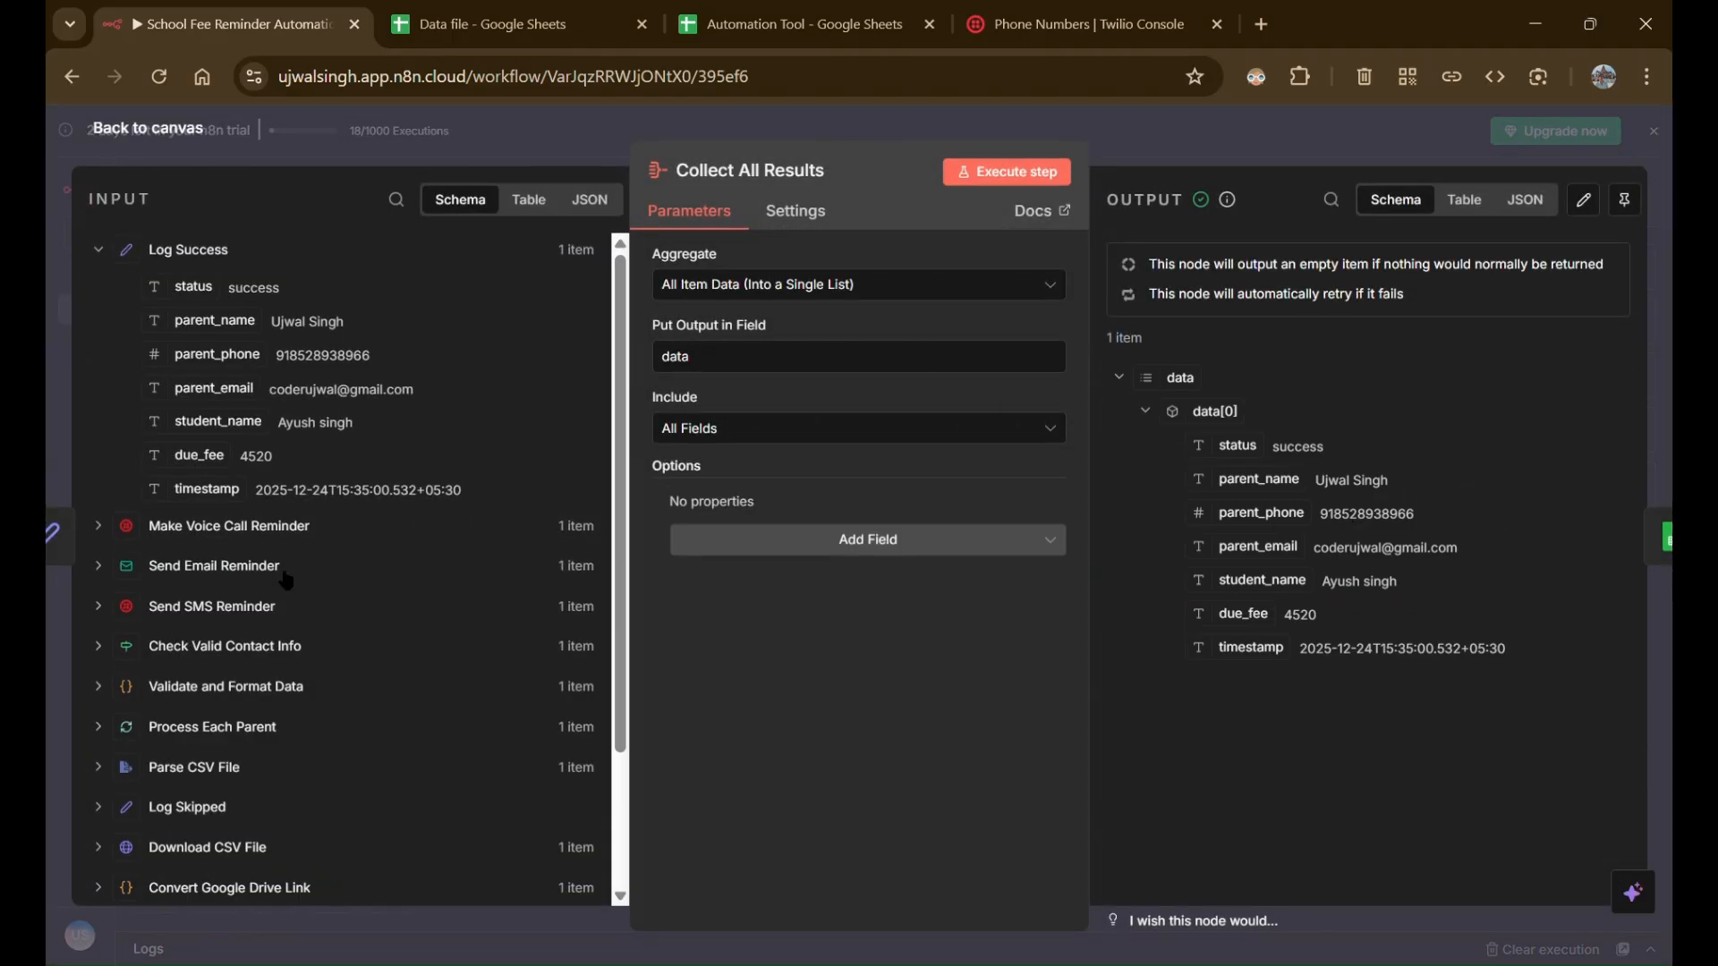
click(1660, 536)
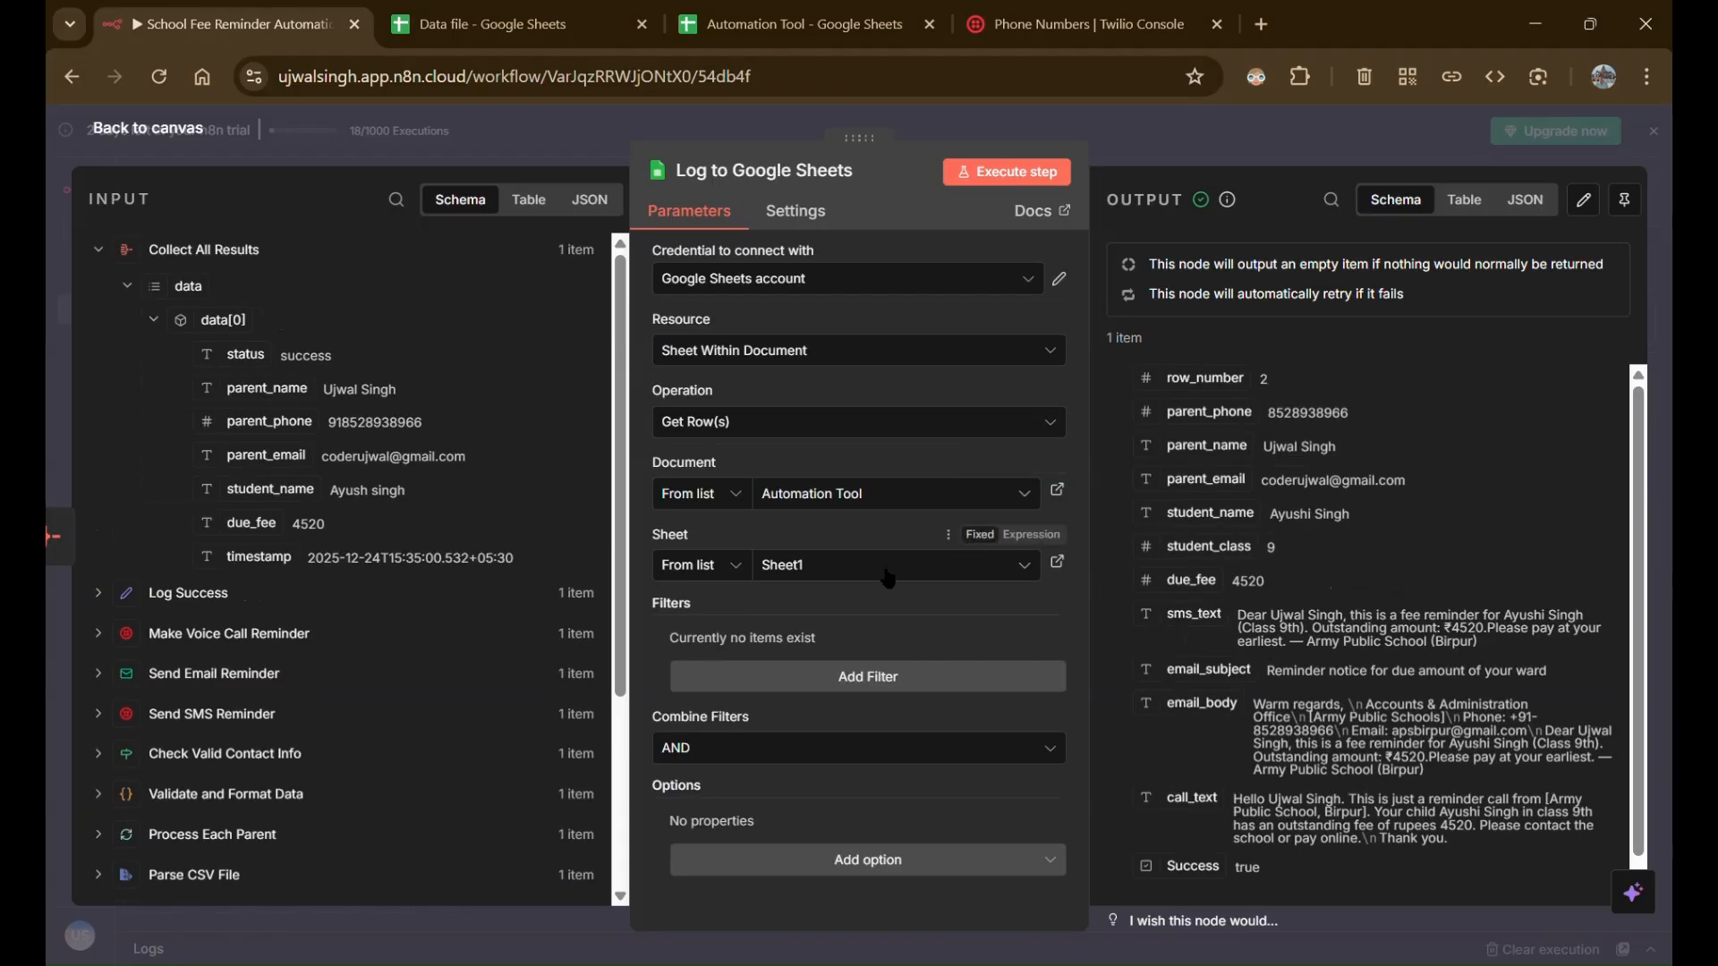
Review all columns of the Automation Tool spreadsheet, highlight its Success column and row 2 value, and return to the n8n canvas
click(737, 14)
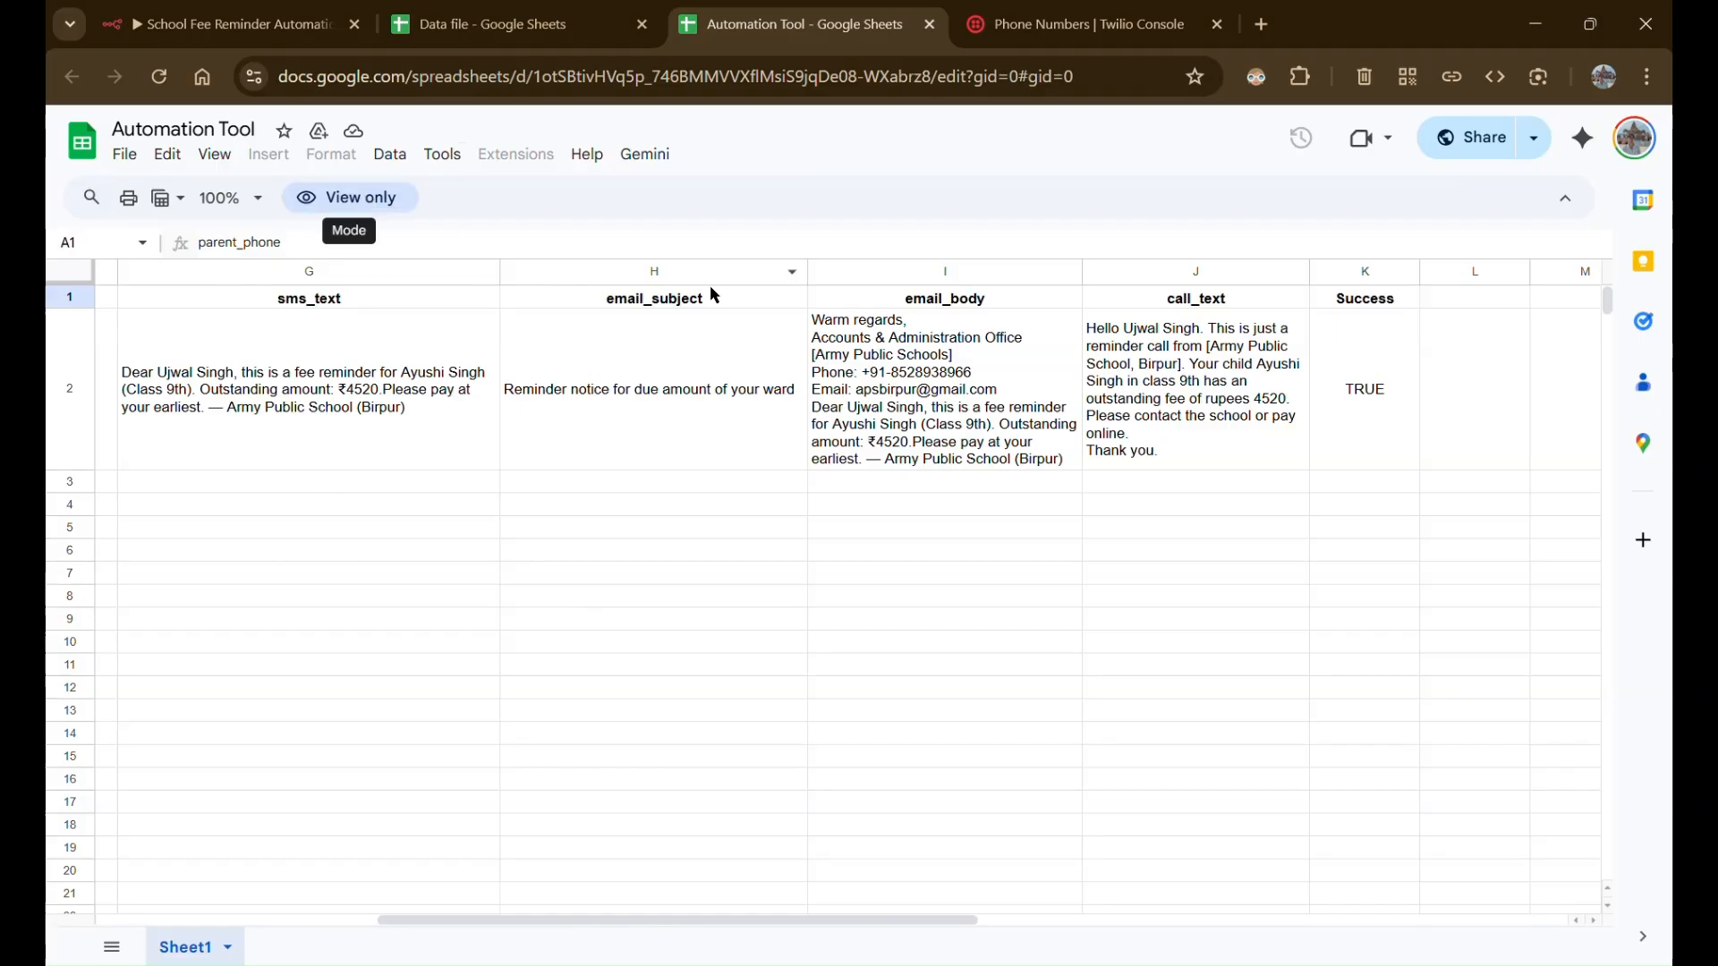
drag(680, 920, 242, 895)
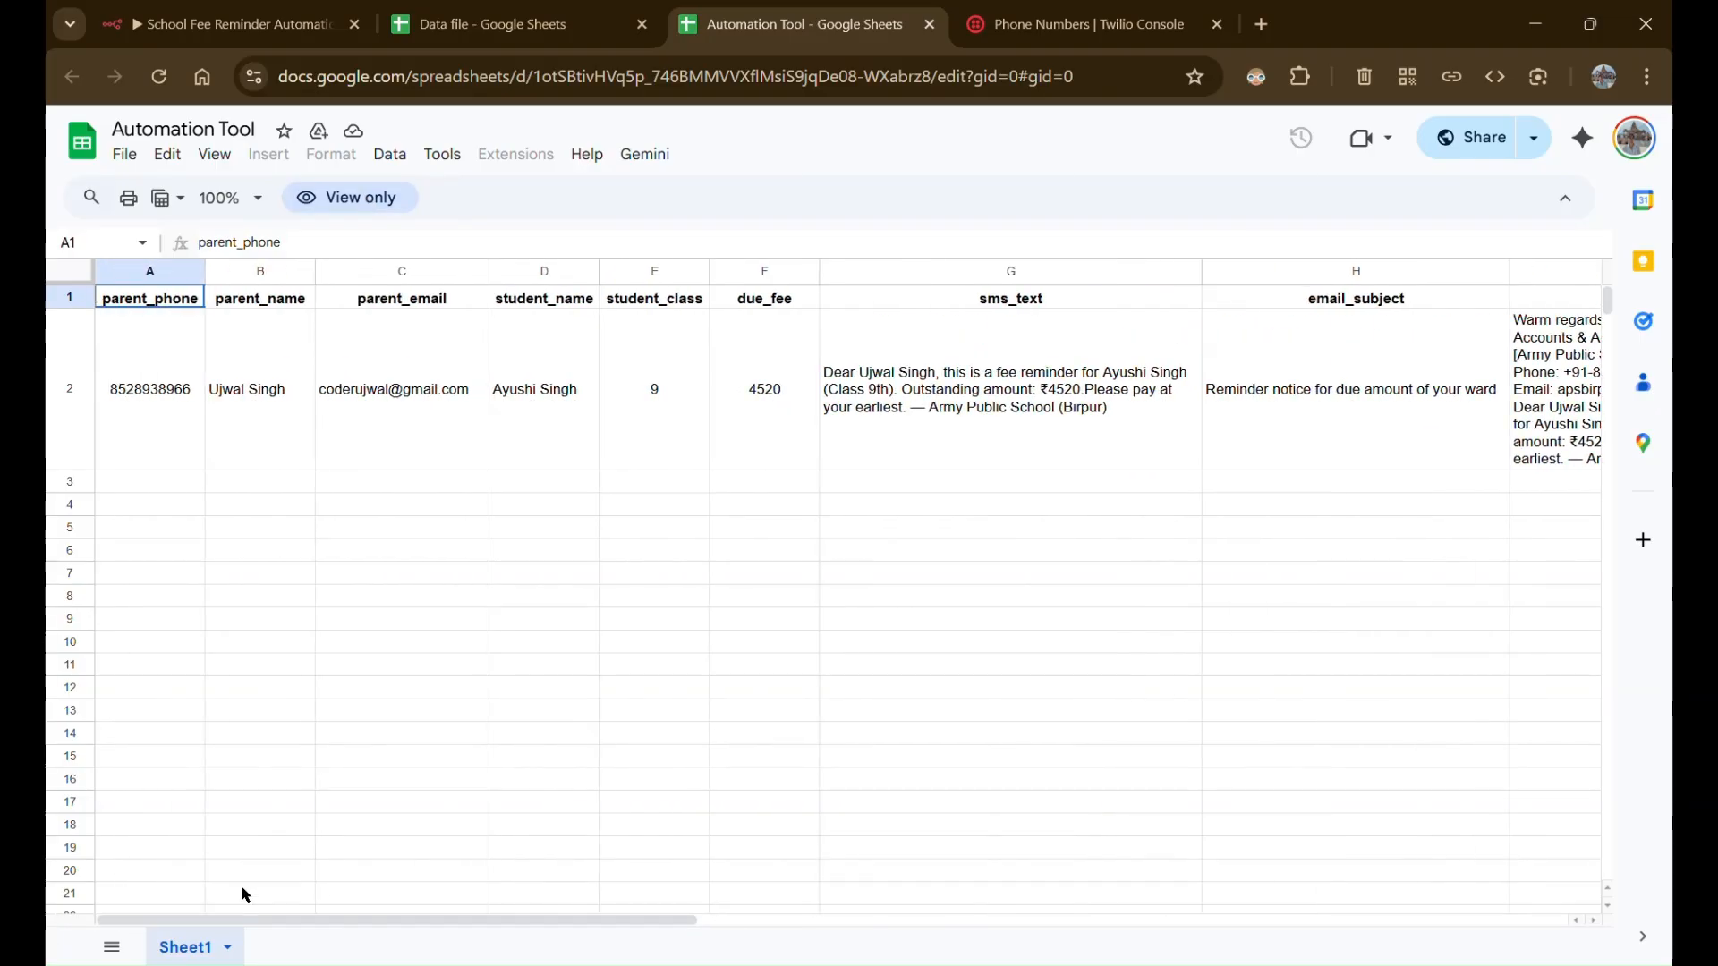
drag(685, 920, 1089, 898)
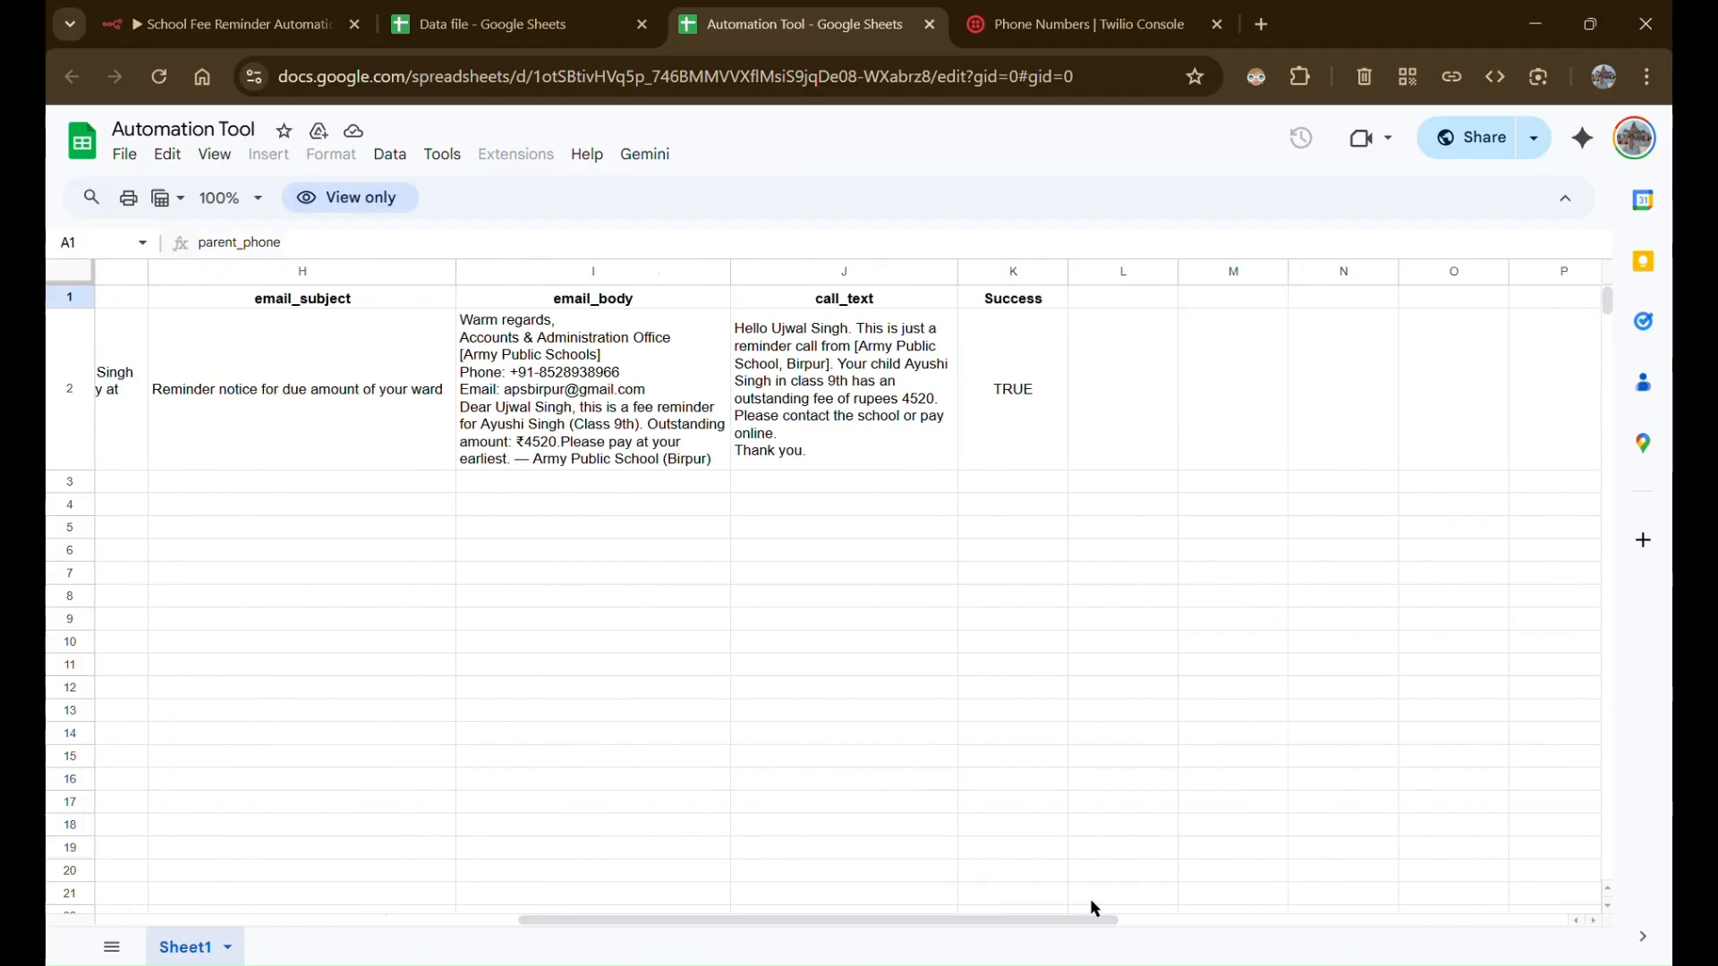
click(1018, 271)
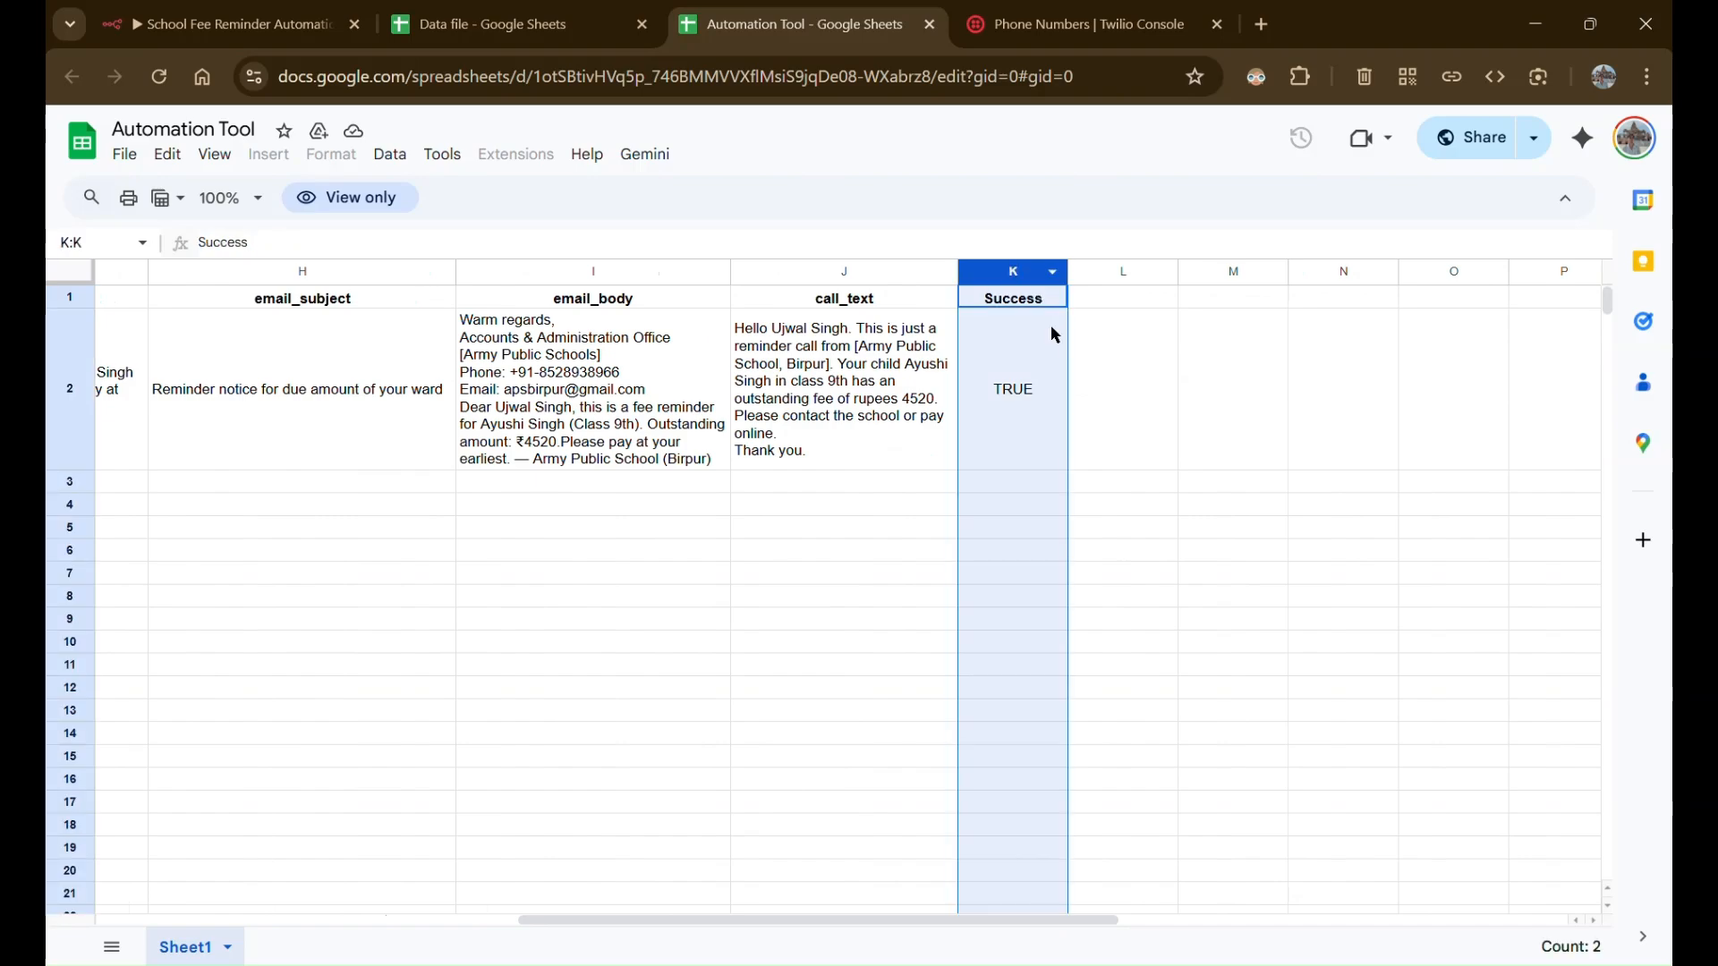
click(1038, 297)
click(1000, 381)
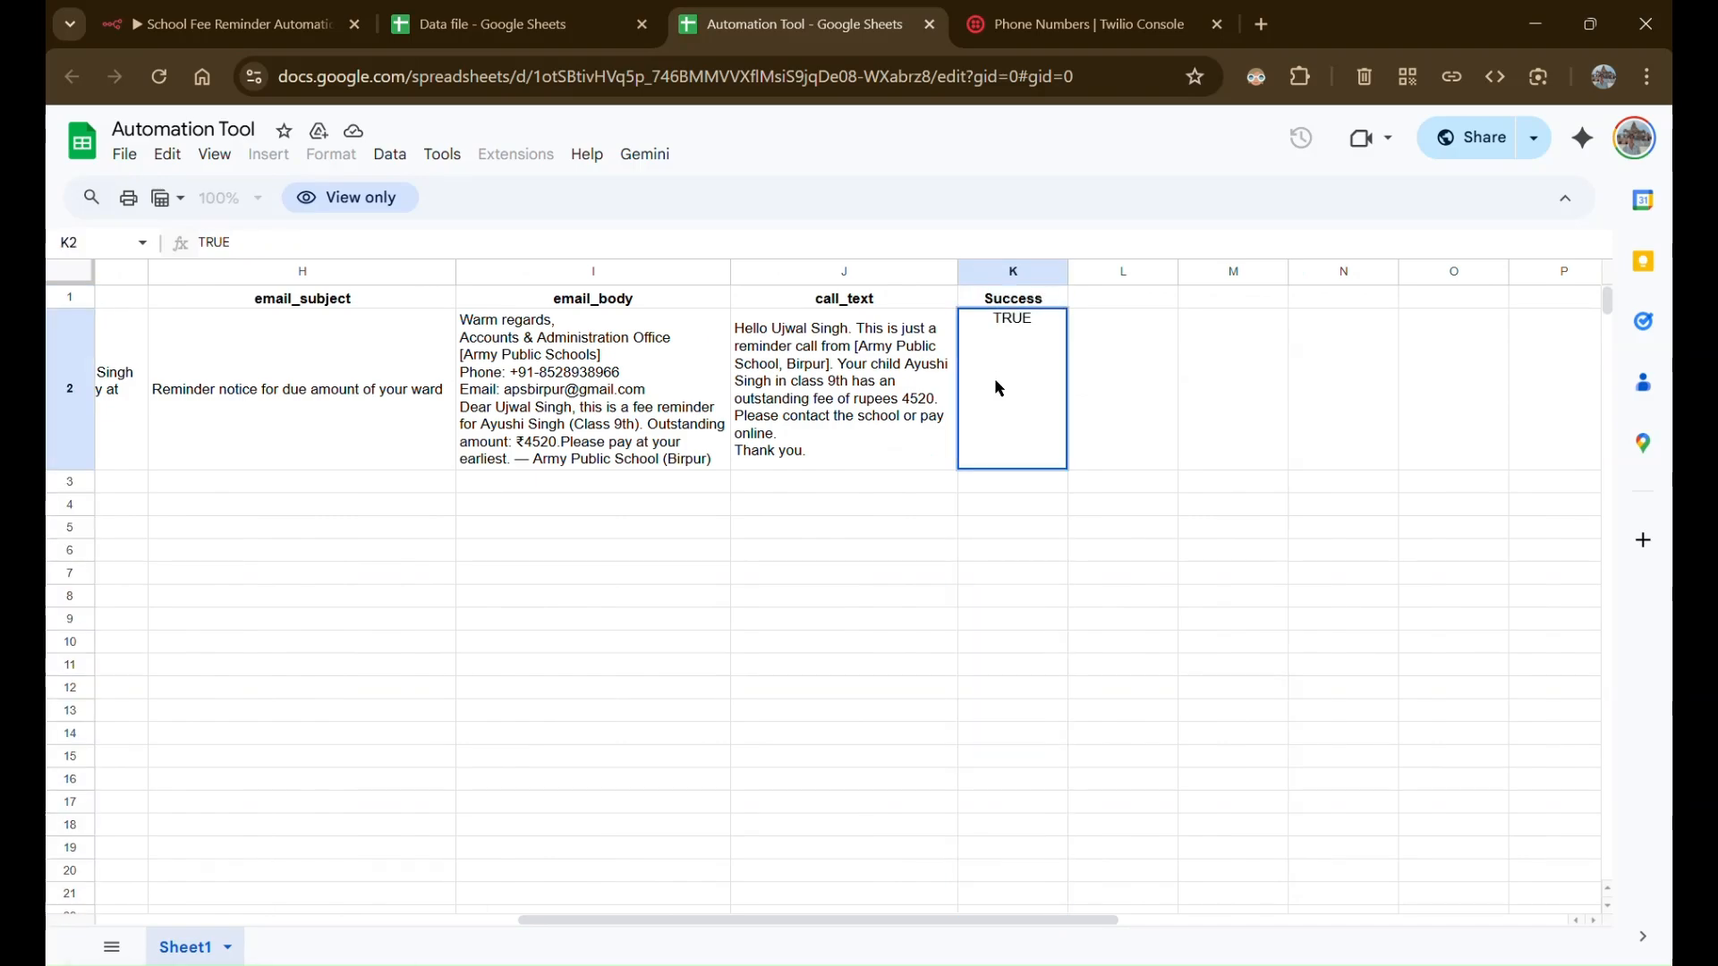
click(1020, 506)
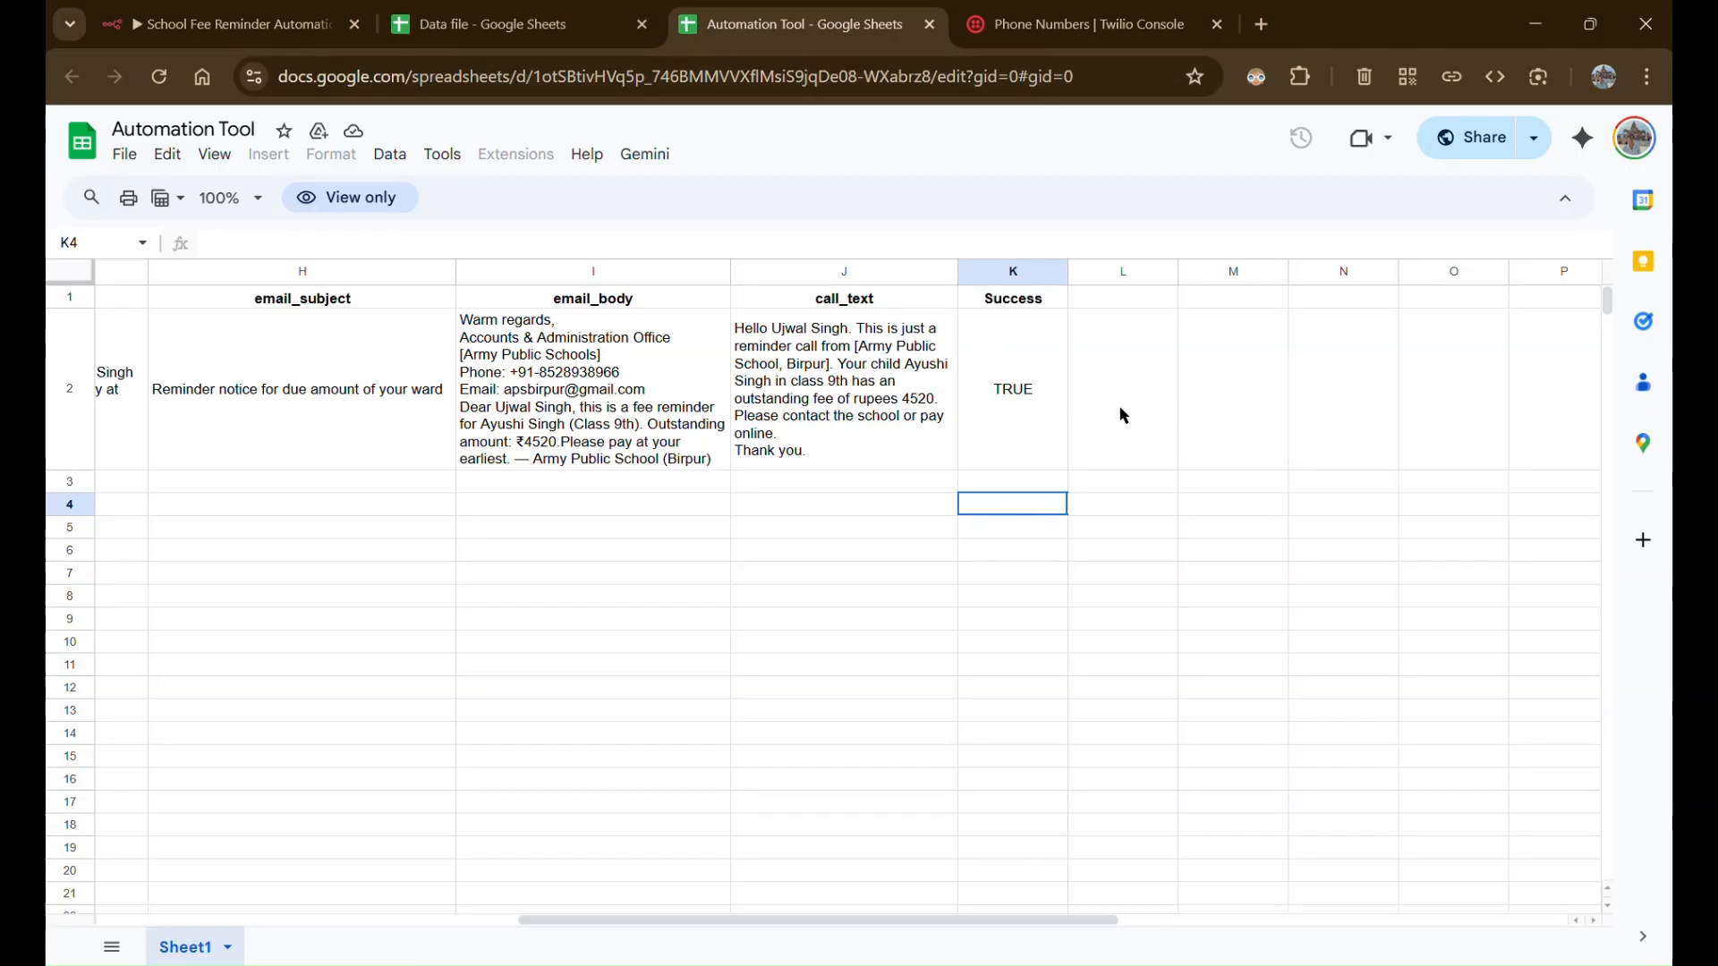
click(337, 9)
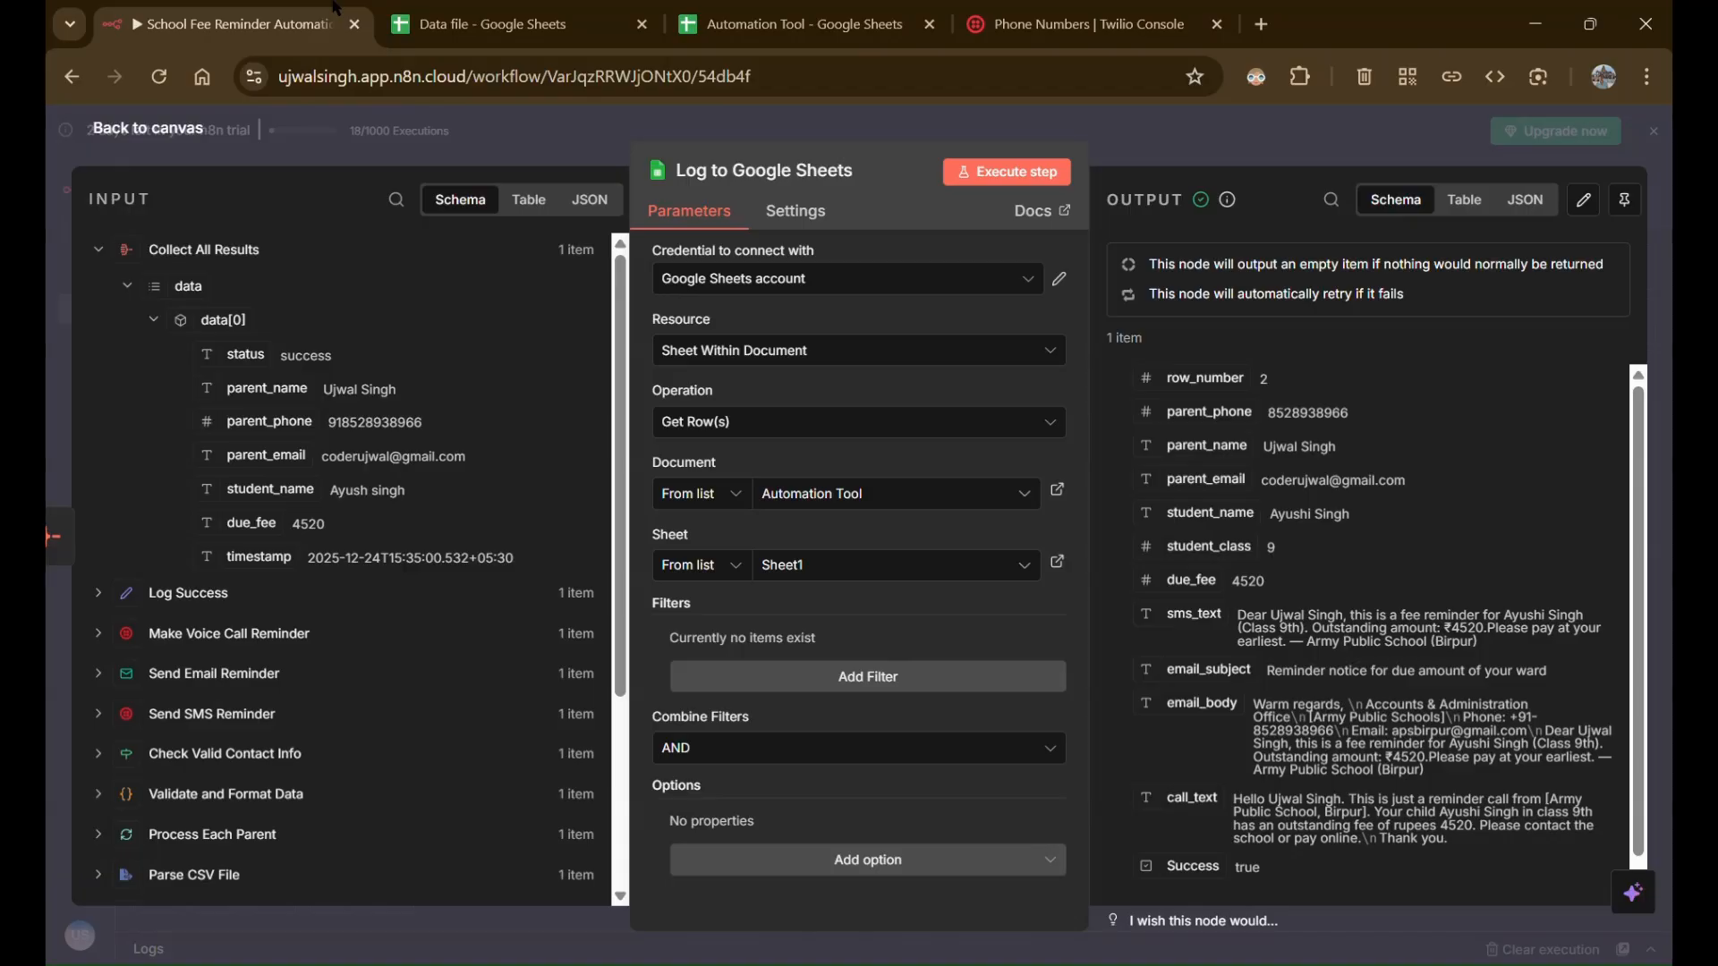
click(663, 114)
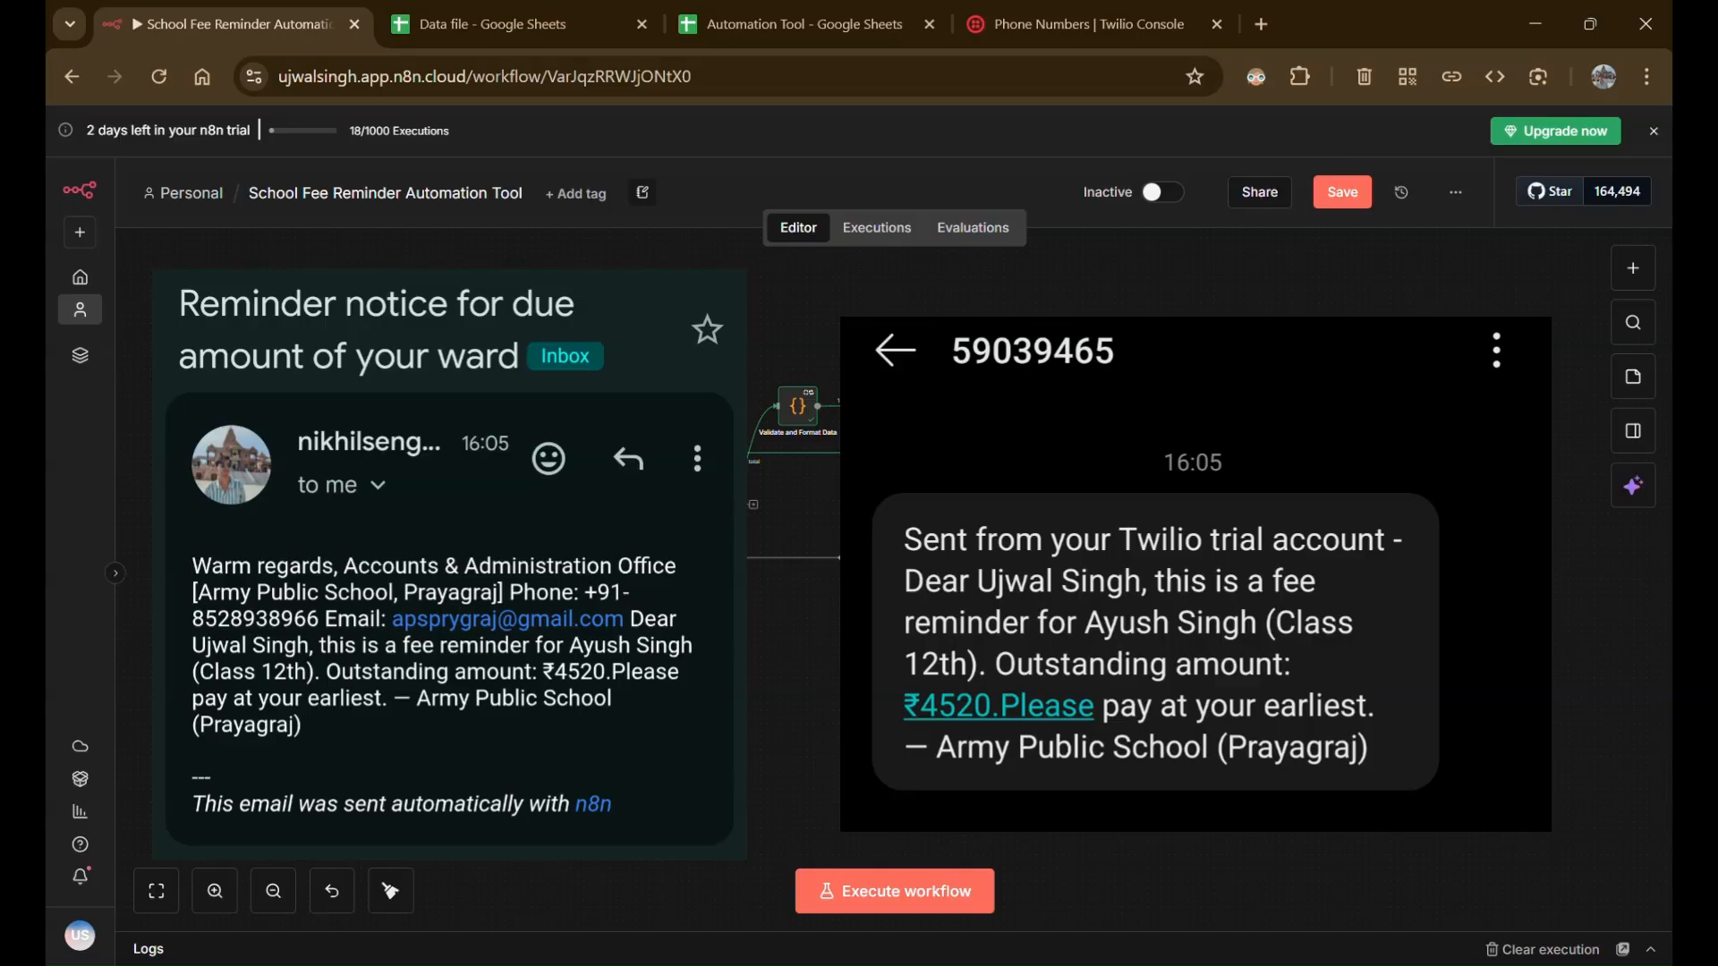
key(Tab)
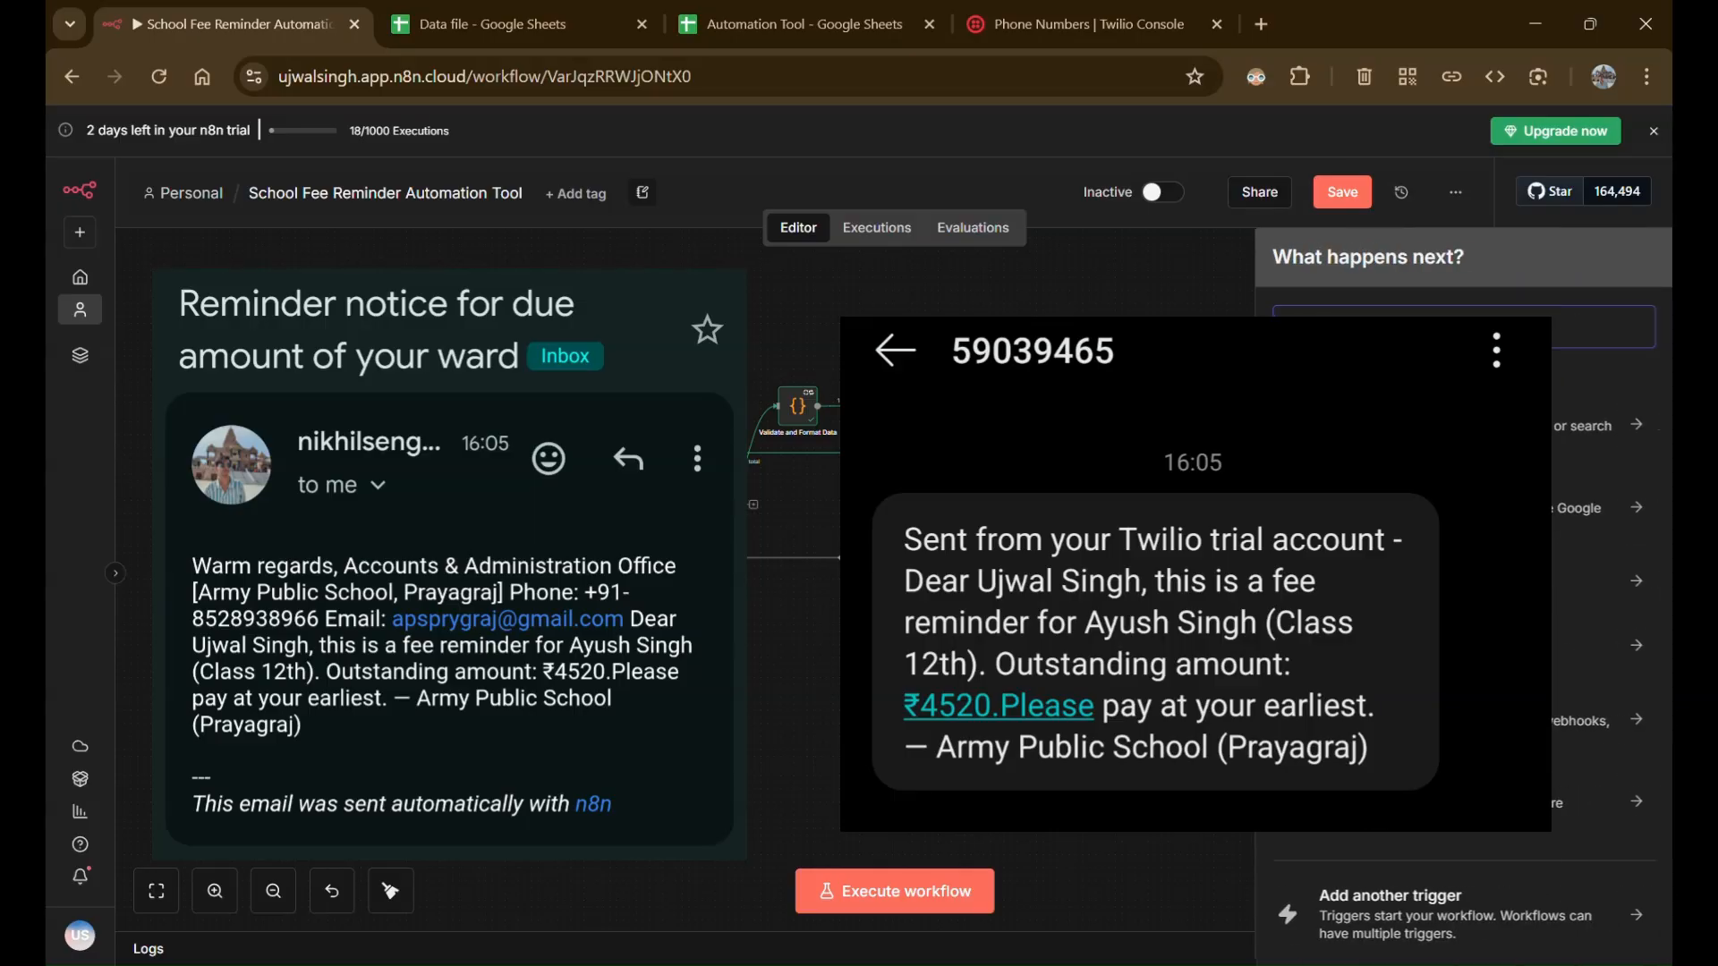
click(1431, 580)
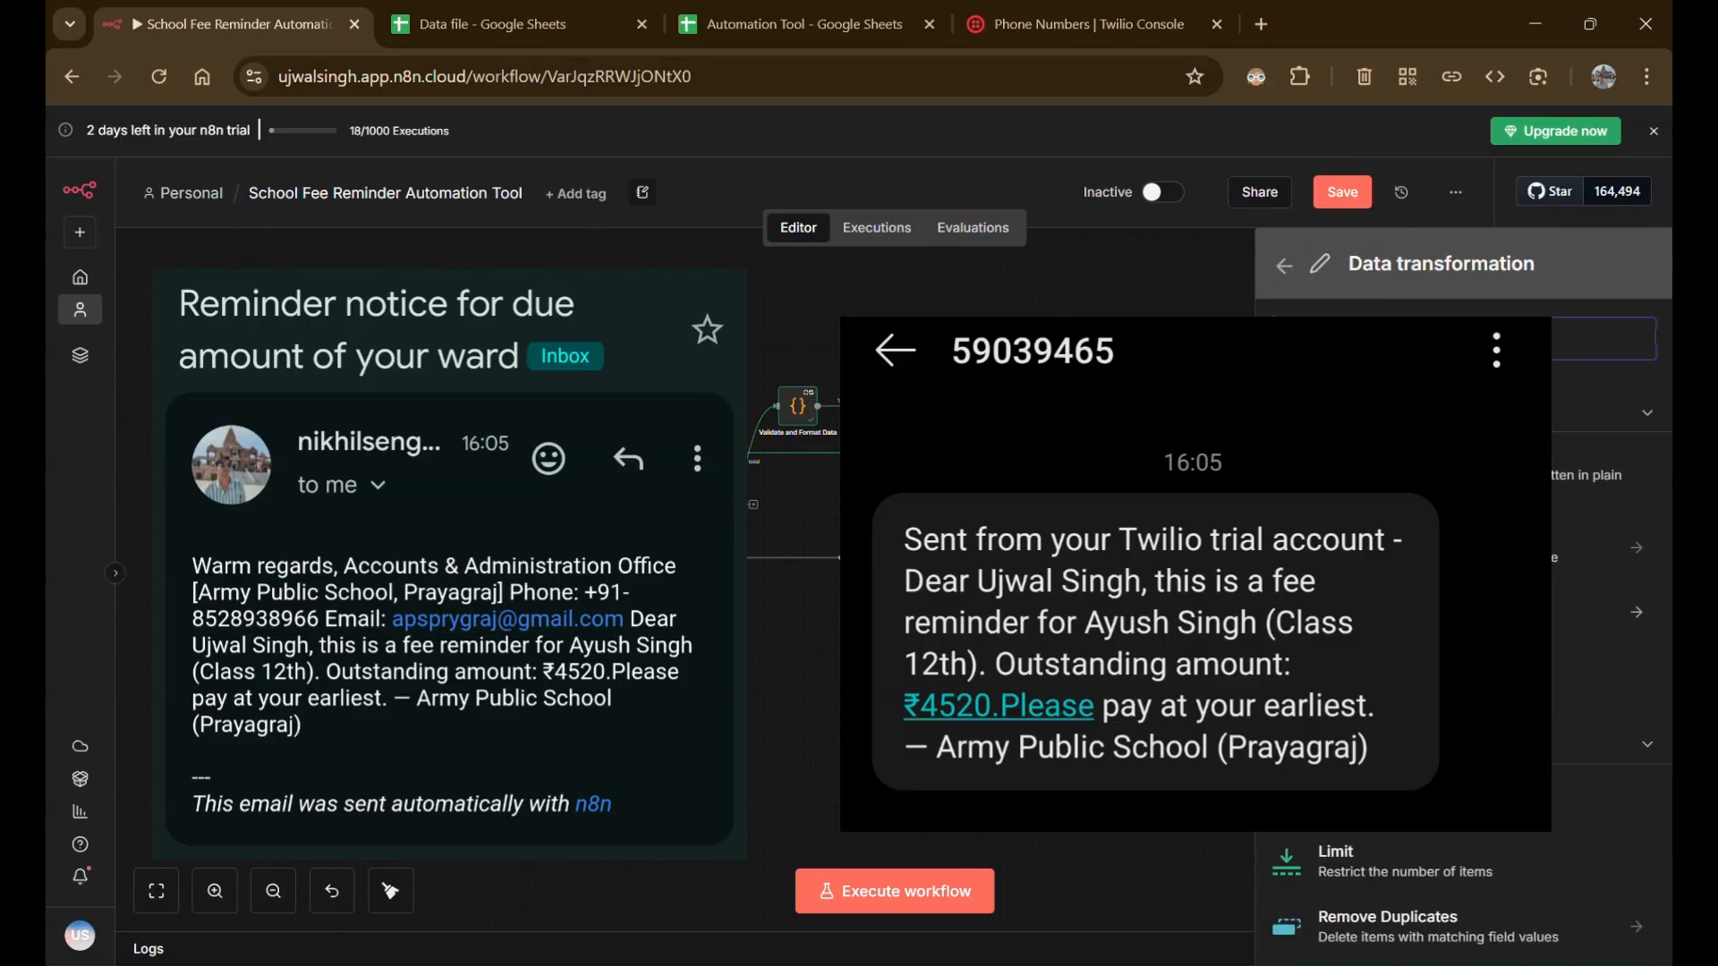
key(Escape)
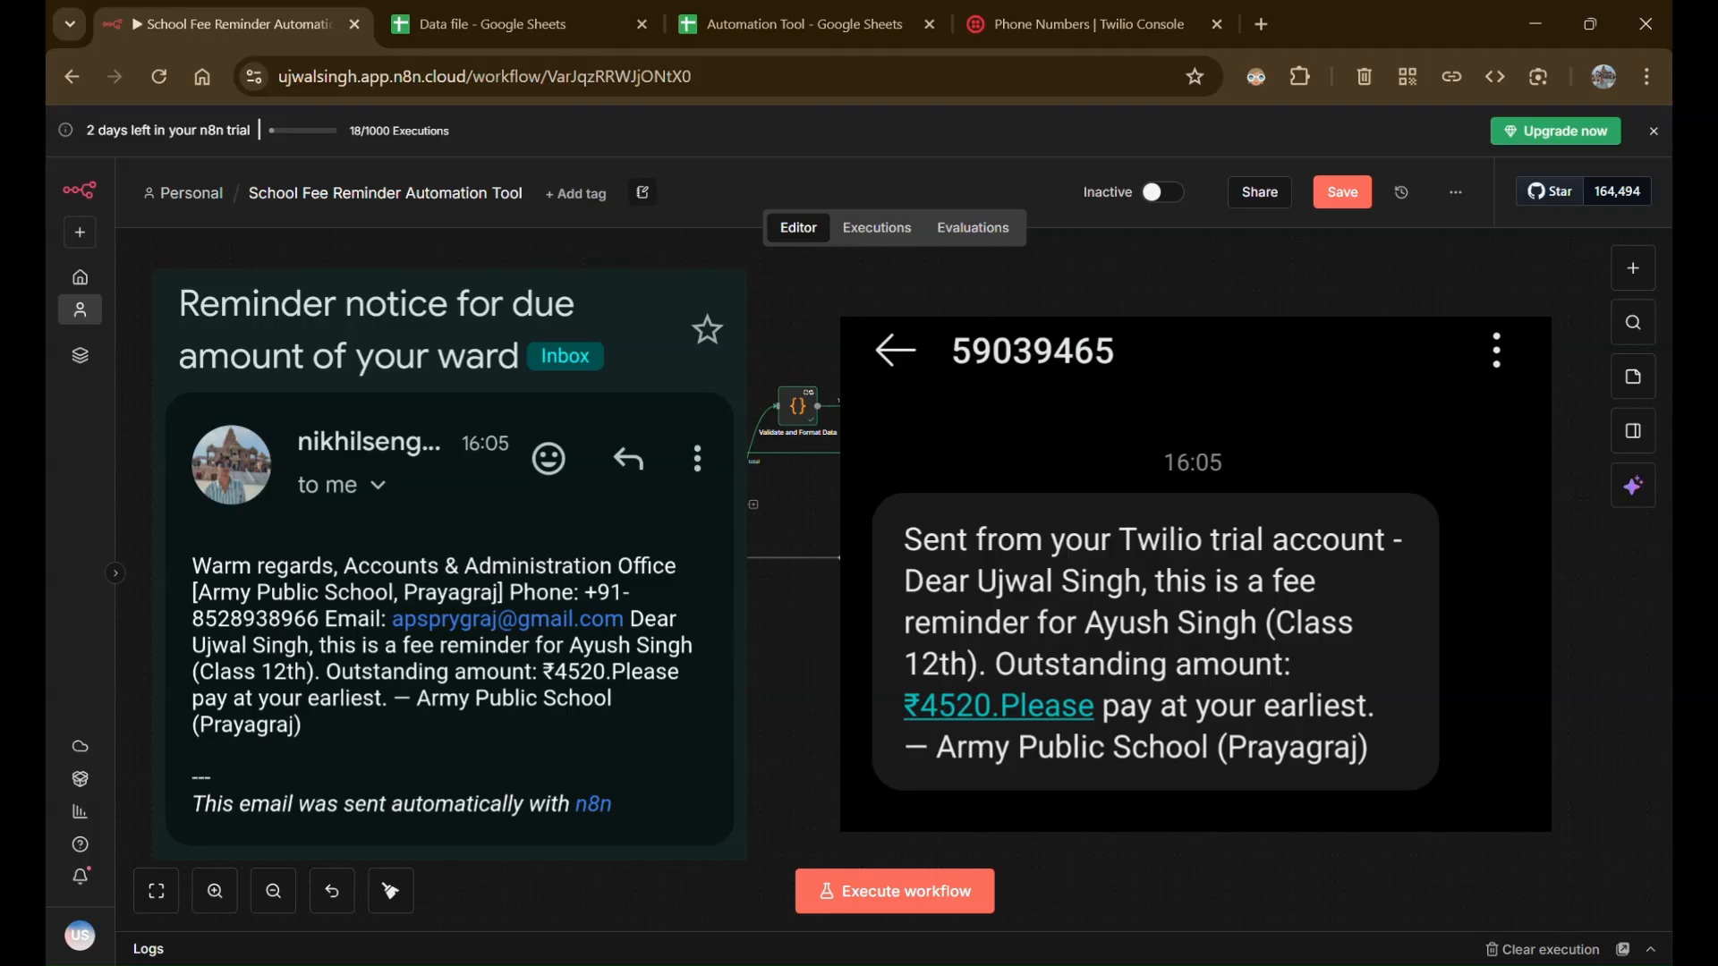
Execute the School Fee Reminder Automation Tool workflow
click(915, 885)
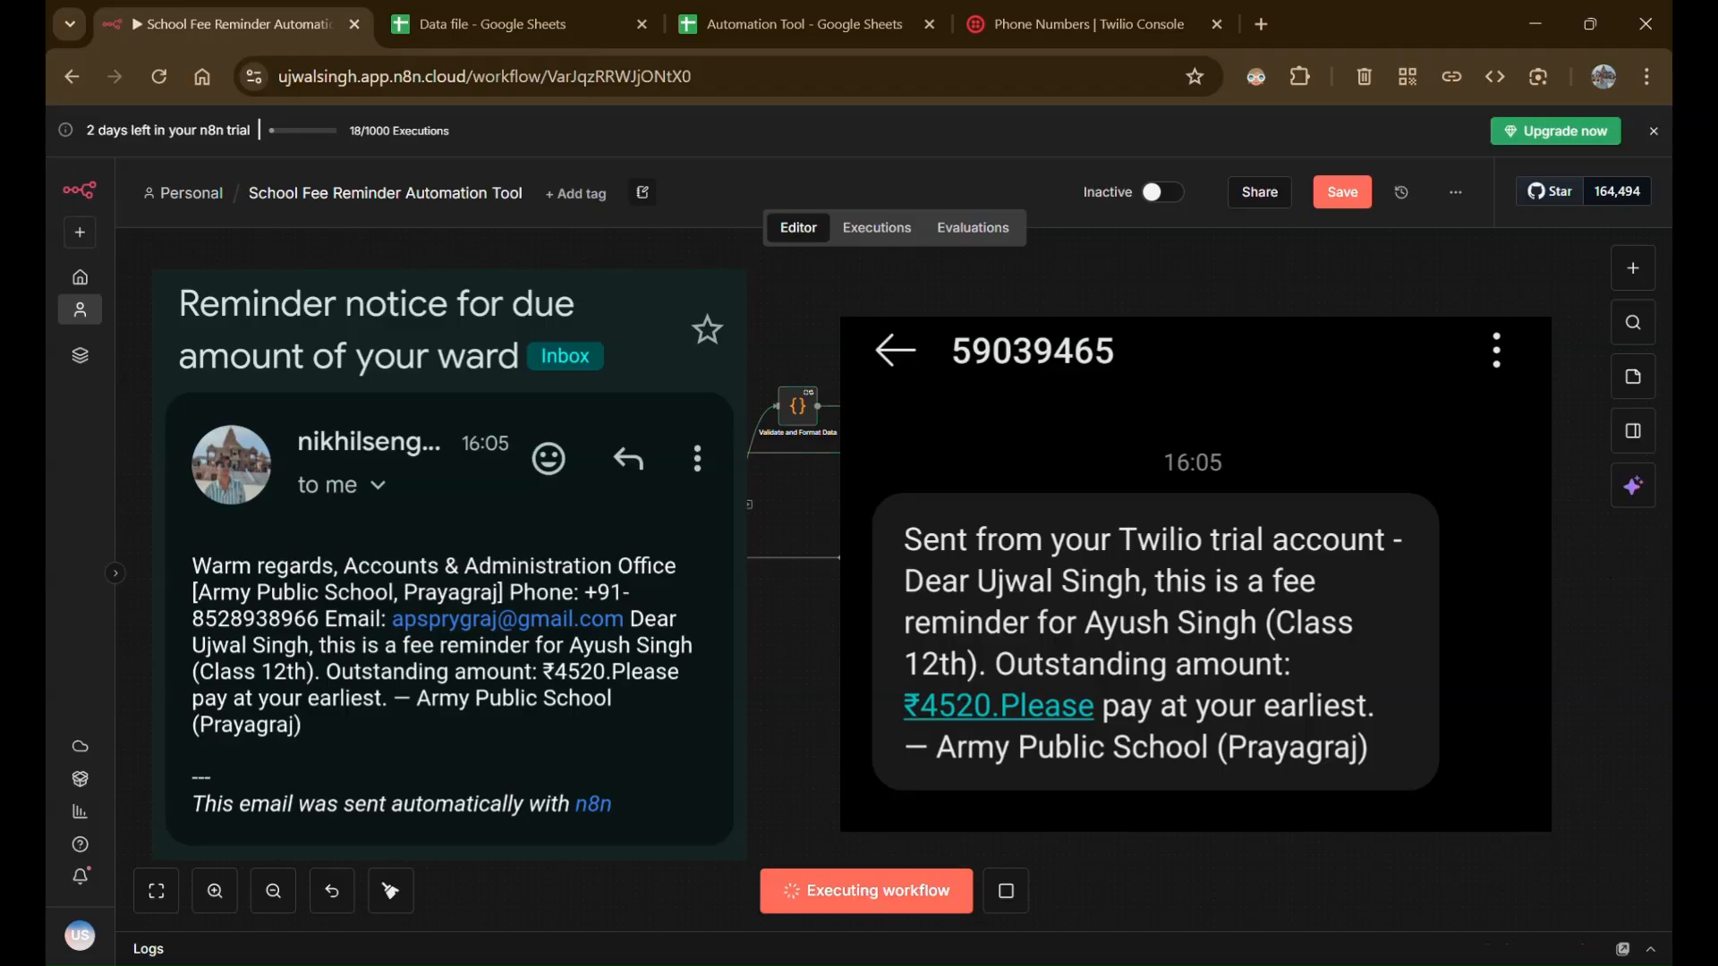